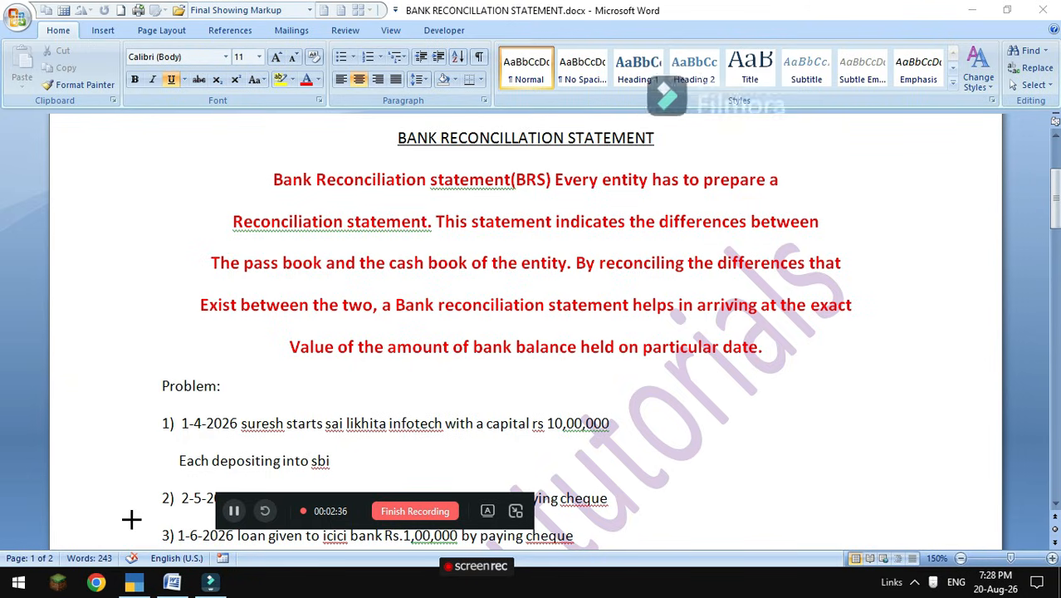
Review the problem document, then open Sai Likhita Infotech's company details for alteration in TallyPrime.
scroll(531, 454, "down", 2)
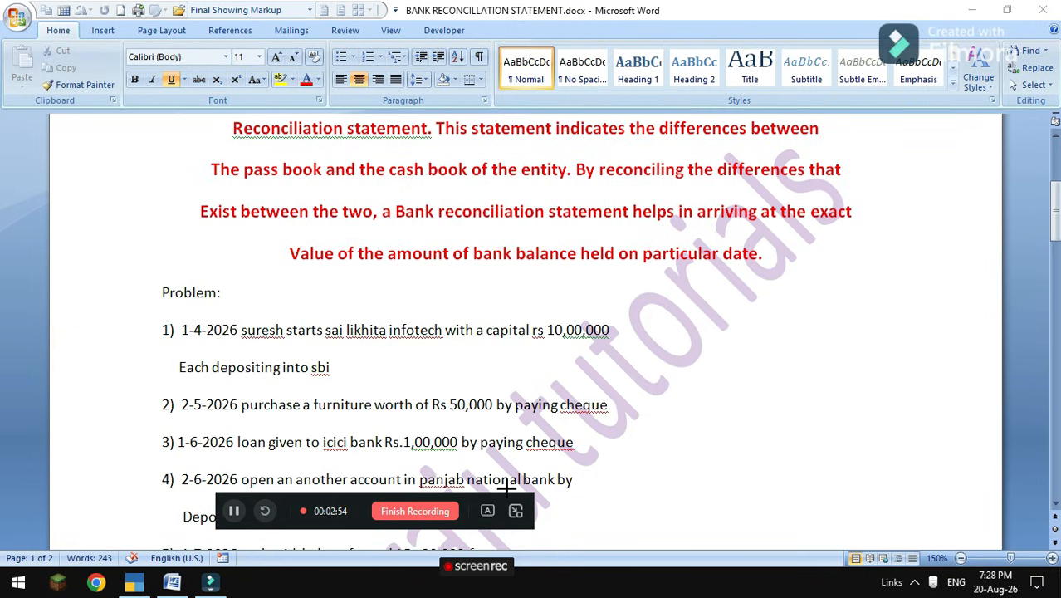
scroll(641, 440, "down", 1)
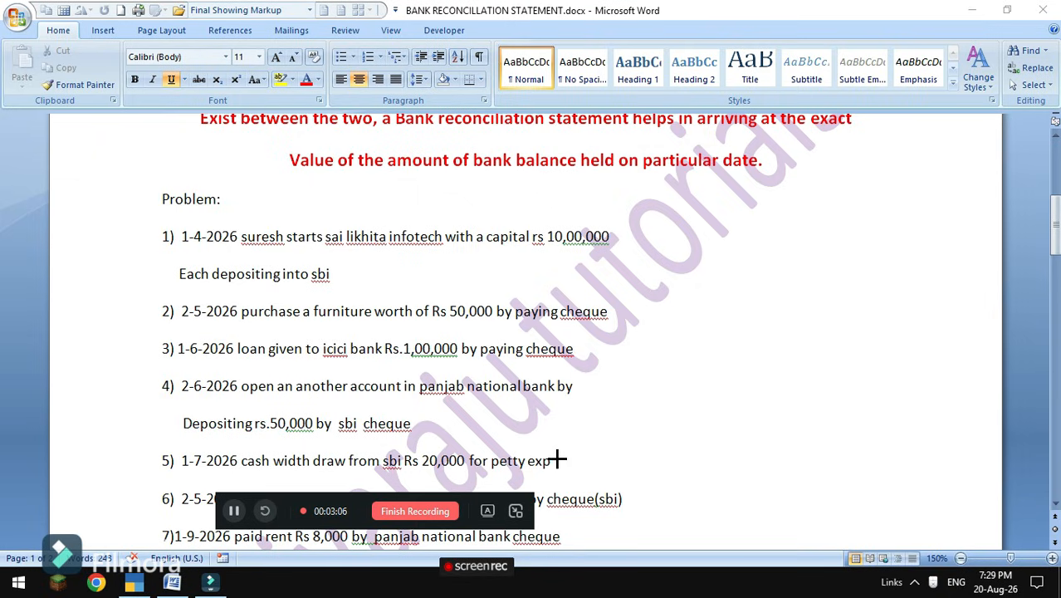
scroll(604, 419, "down", 2)
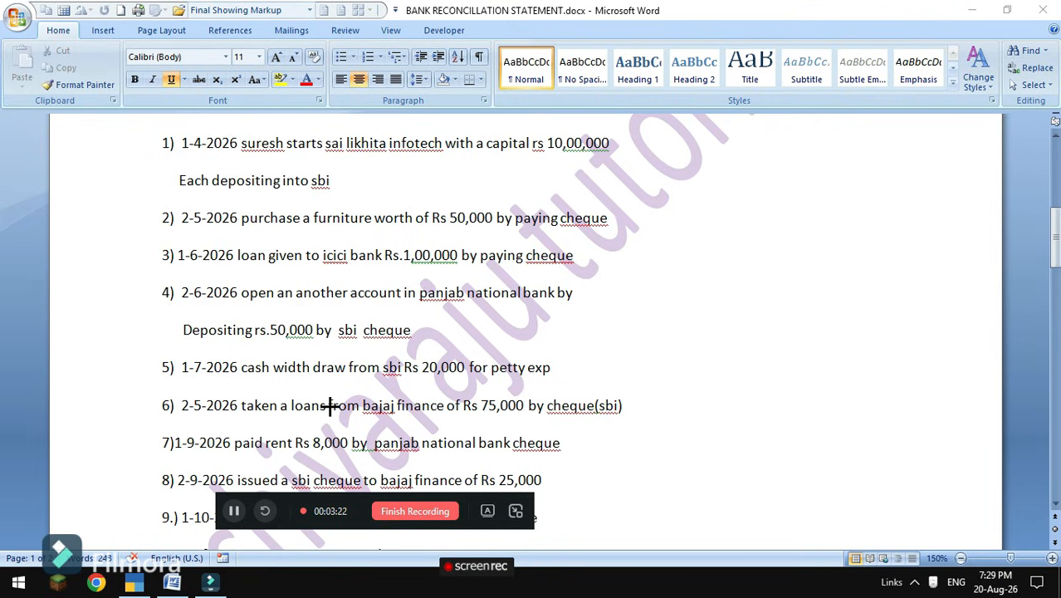
scroll(327, 406, "down", 2)
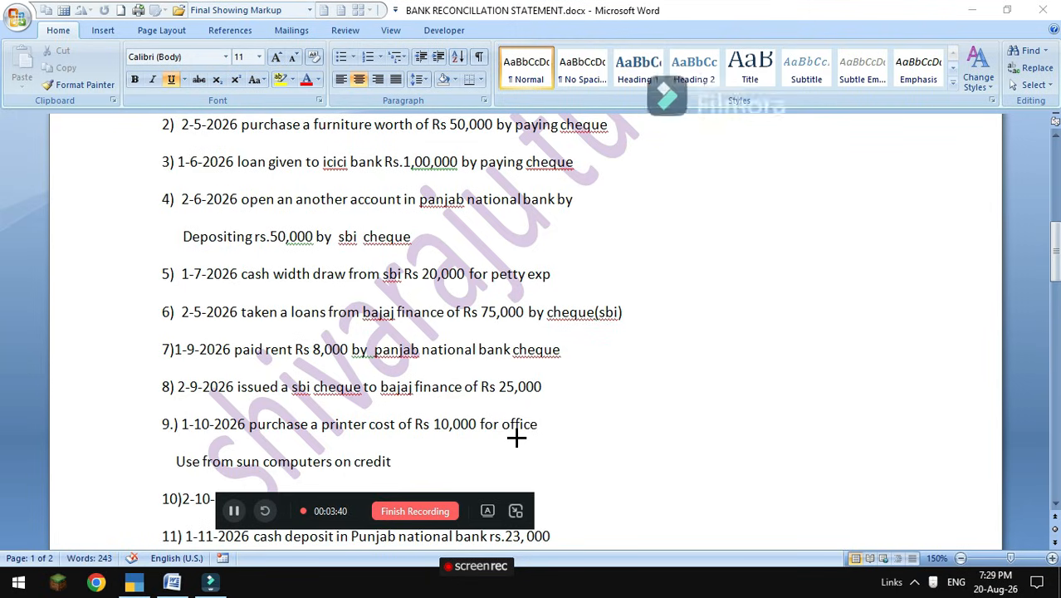
scroll(516, 437, "down", 2)
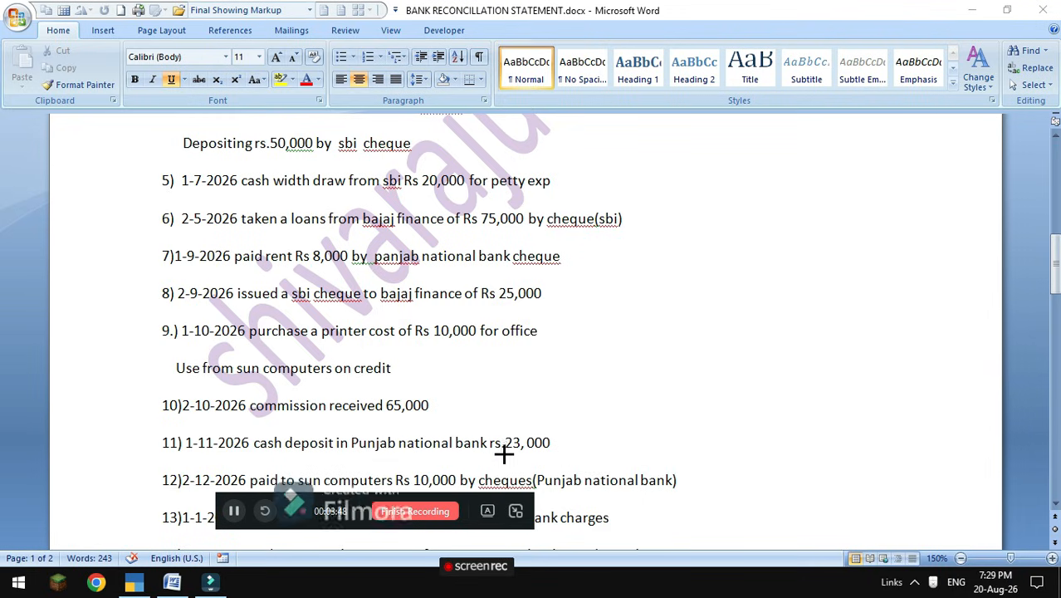
scroll(561, 419, "down", 2)
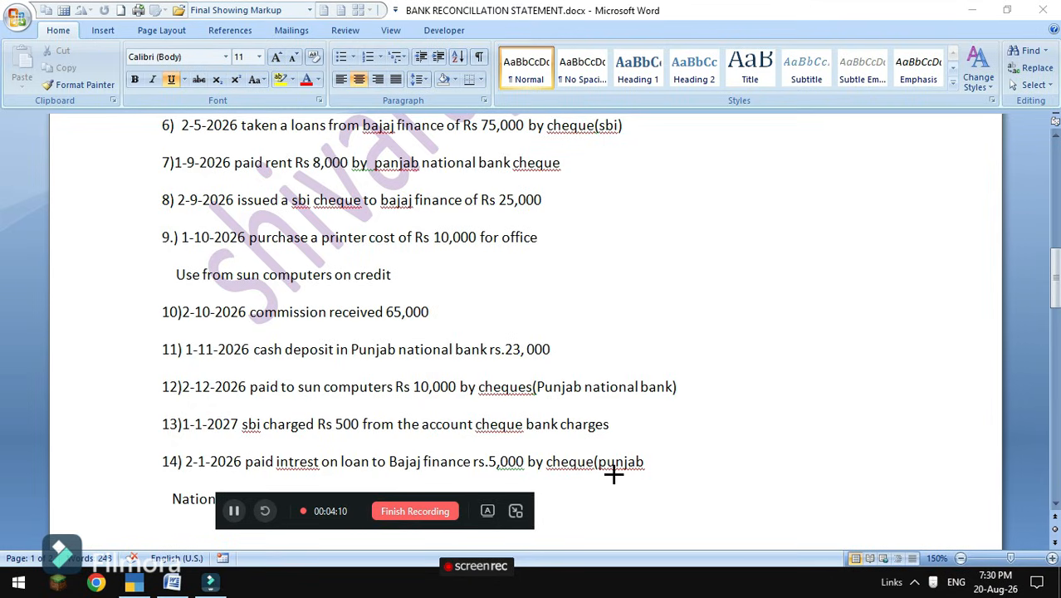
scroll(614, 473, "down", 2)
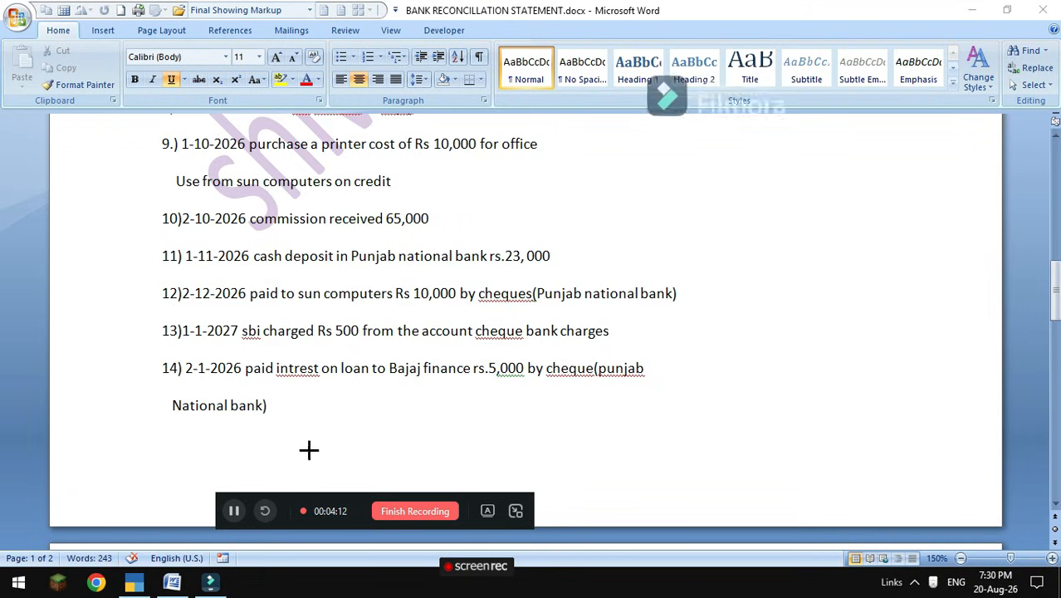
scroll(324, 436, "down", 2)
scroll(341, 425, "down", 2)
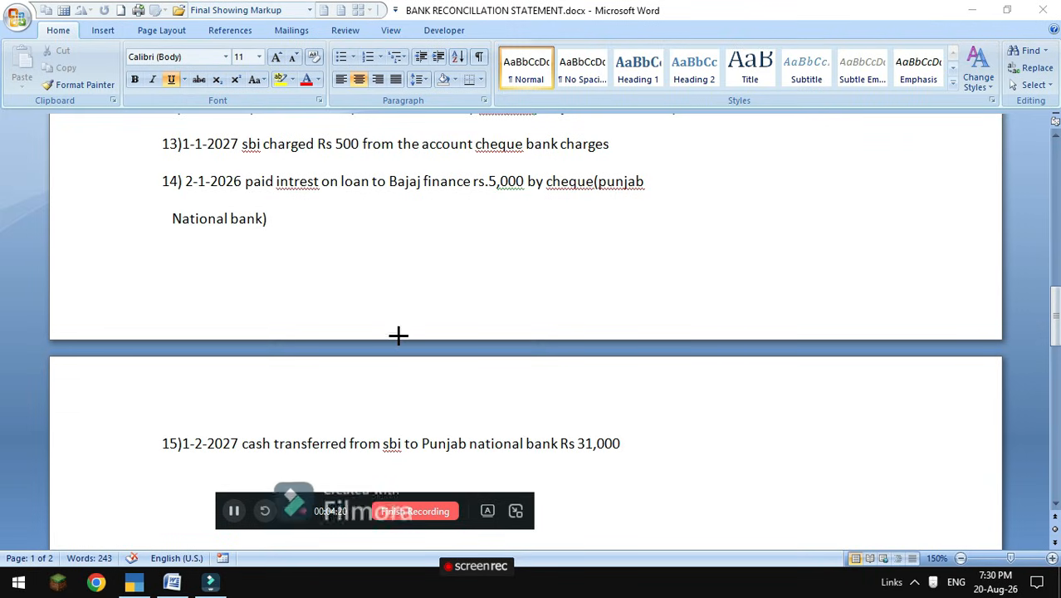
scroll(384, 341, "down", 2)
scroll(395, 398, "up", 4)
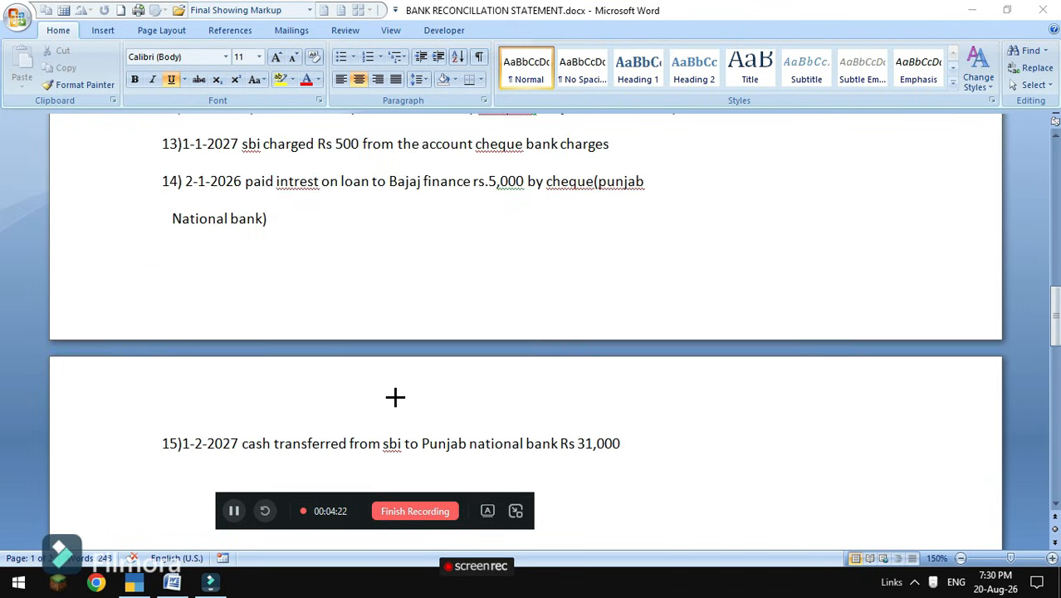
scroll(396, 397, "up", 9)
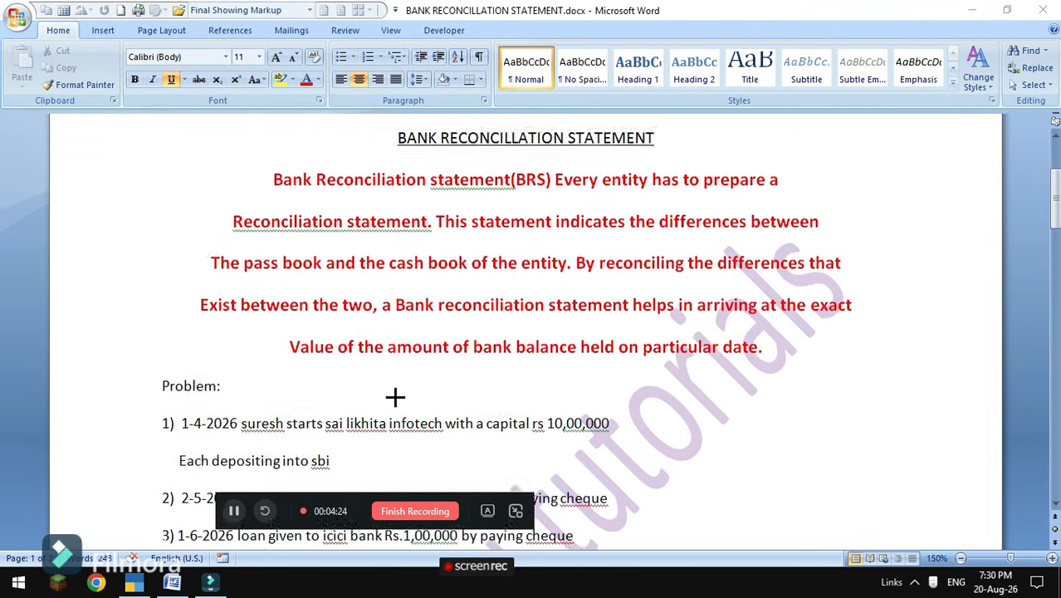
scroll(396, 398, "down", 3)
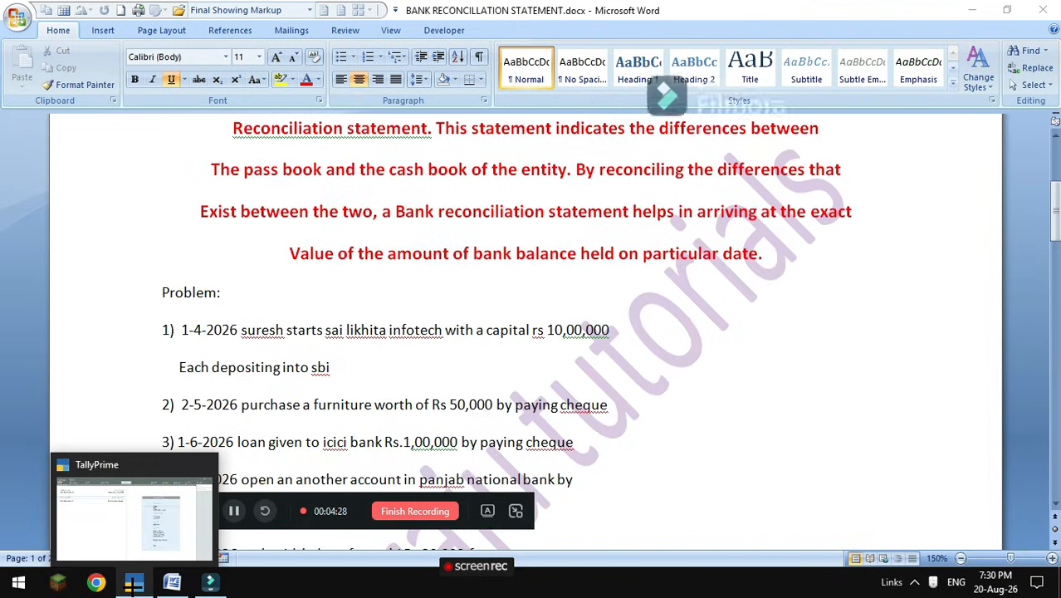
left_click(134, 581)
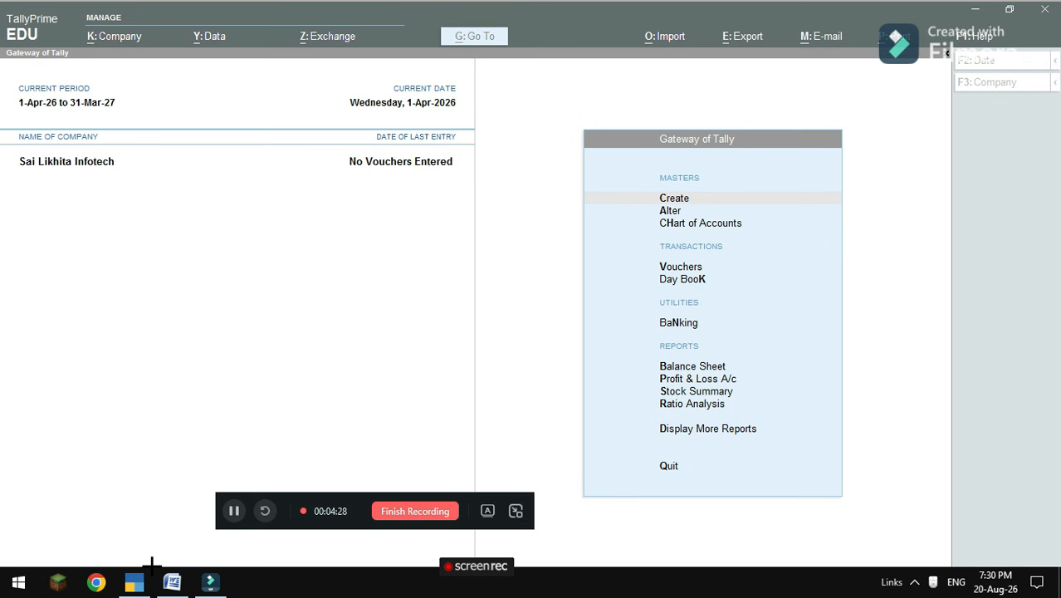
left_click(159, 405)
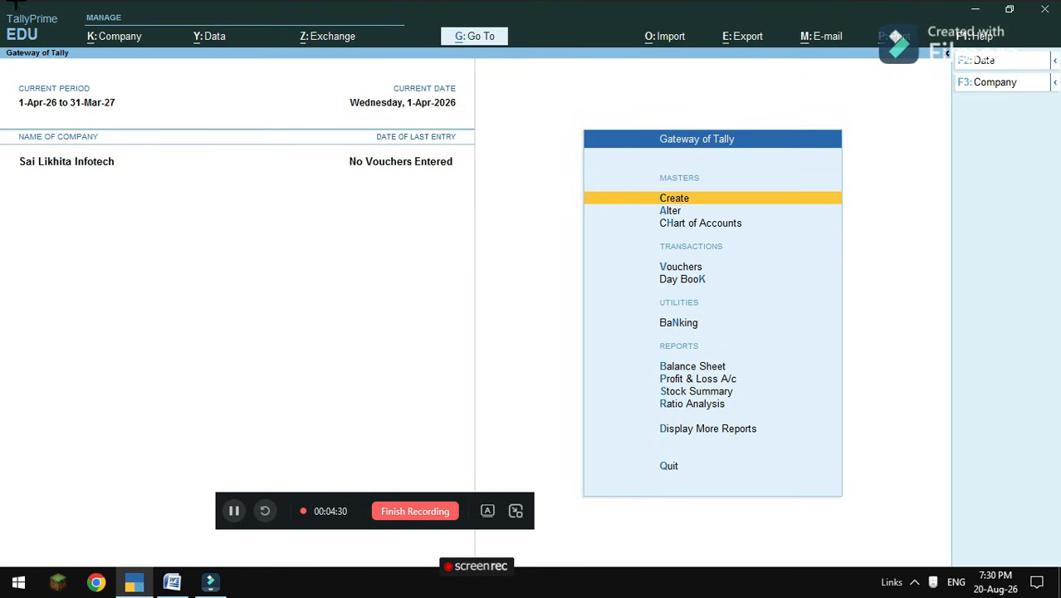
left_click(116, 40)
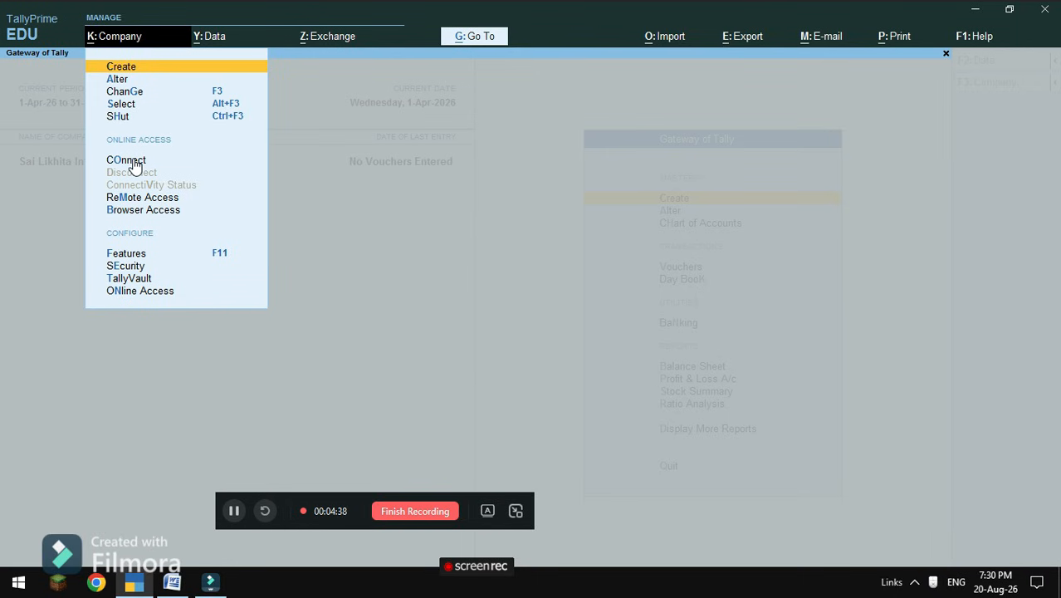
left_click(121, 78)
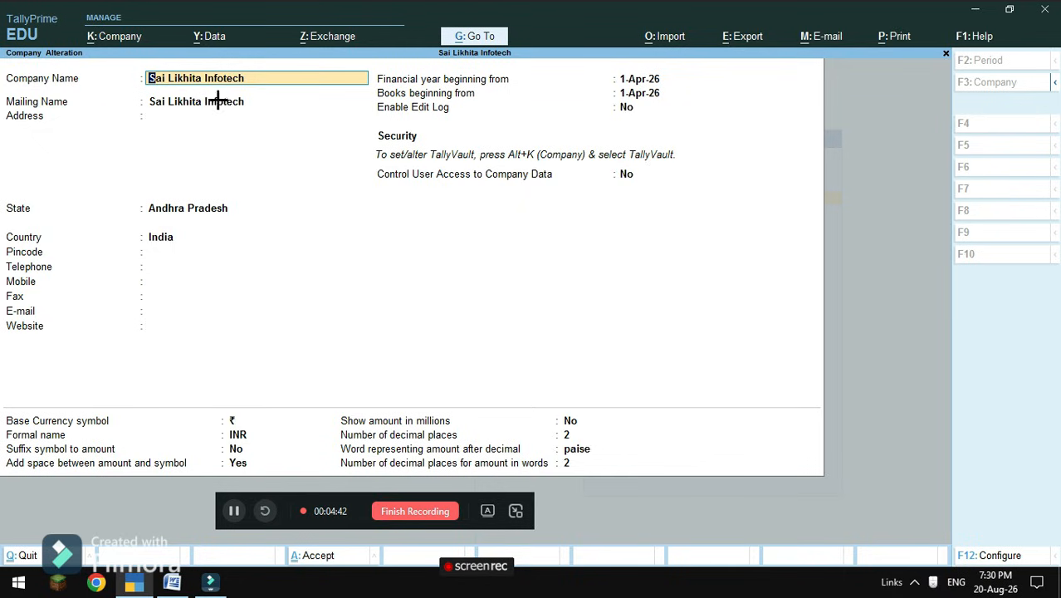
Fill in the company's address, pincode, telephone and mobile number, skipping fax and e-mail.
key("Return")
key("Return")
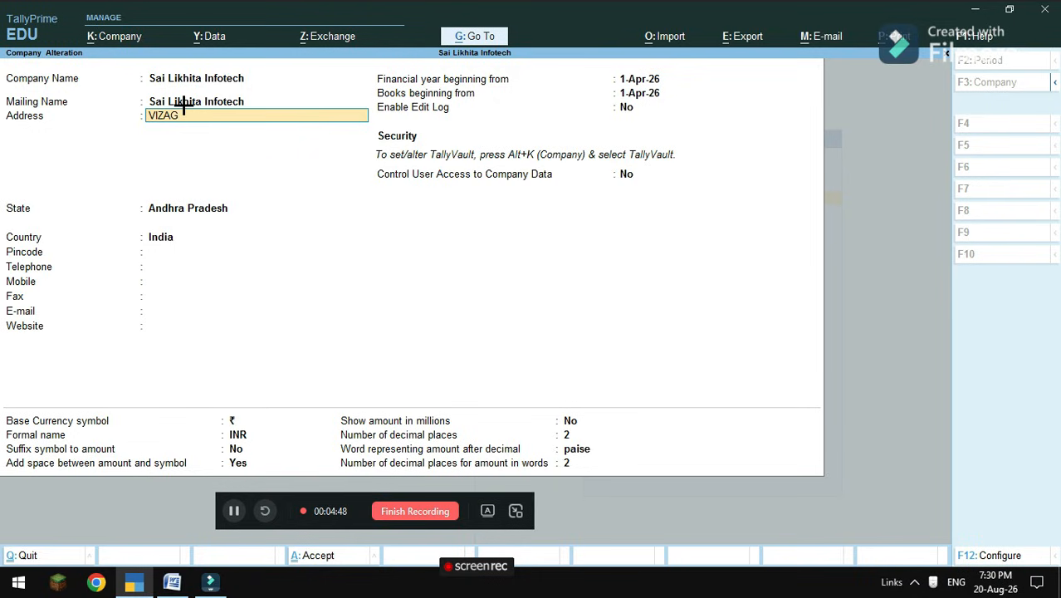
key("Return")
key("Return")
key("Return")
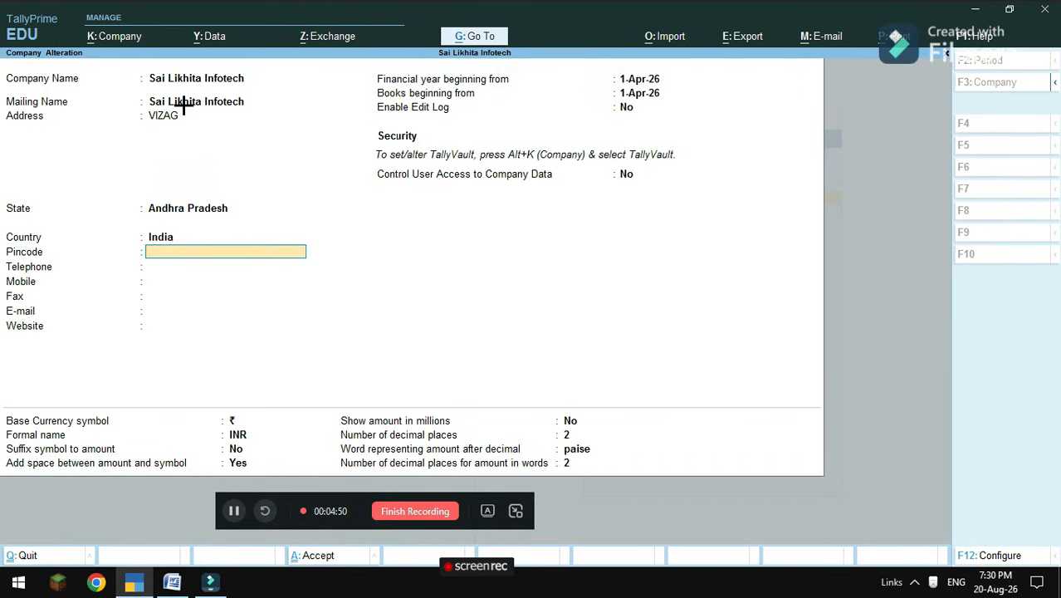
type("532127")
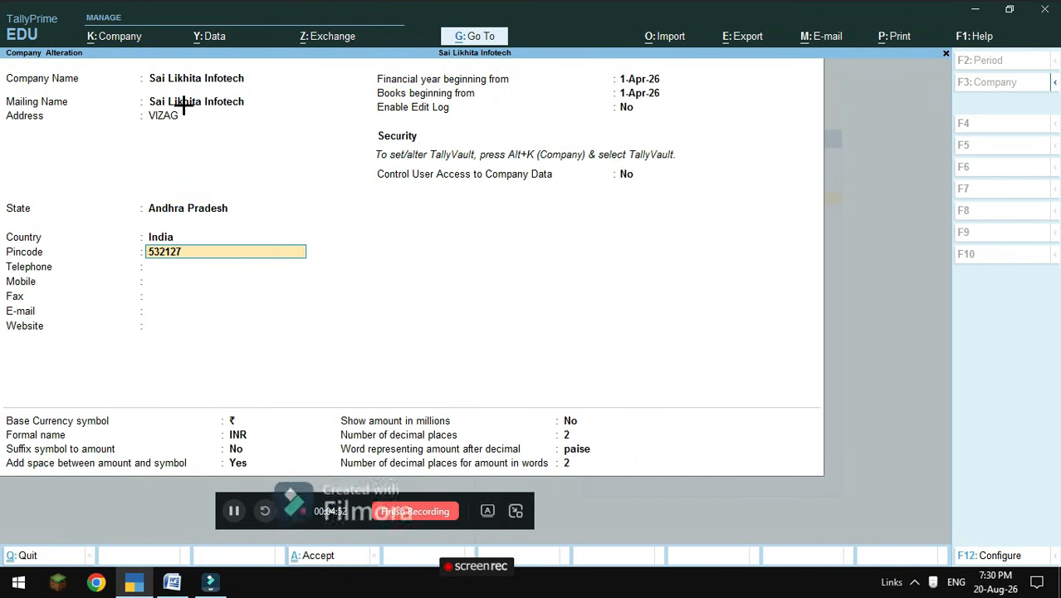
key("Return")
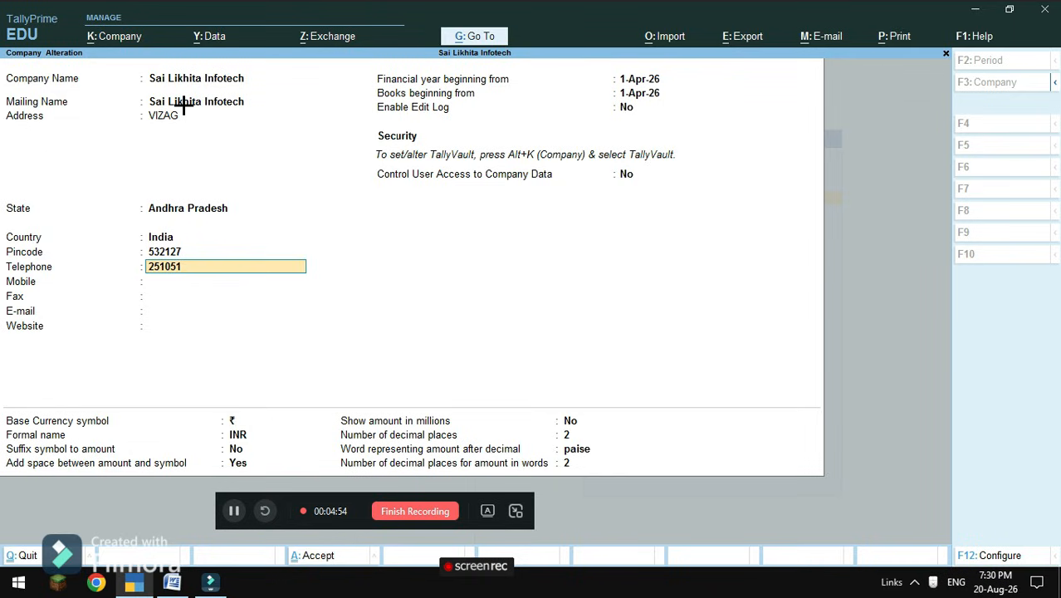
key("Return")
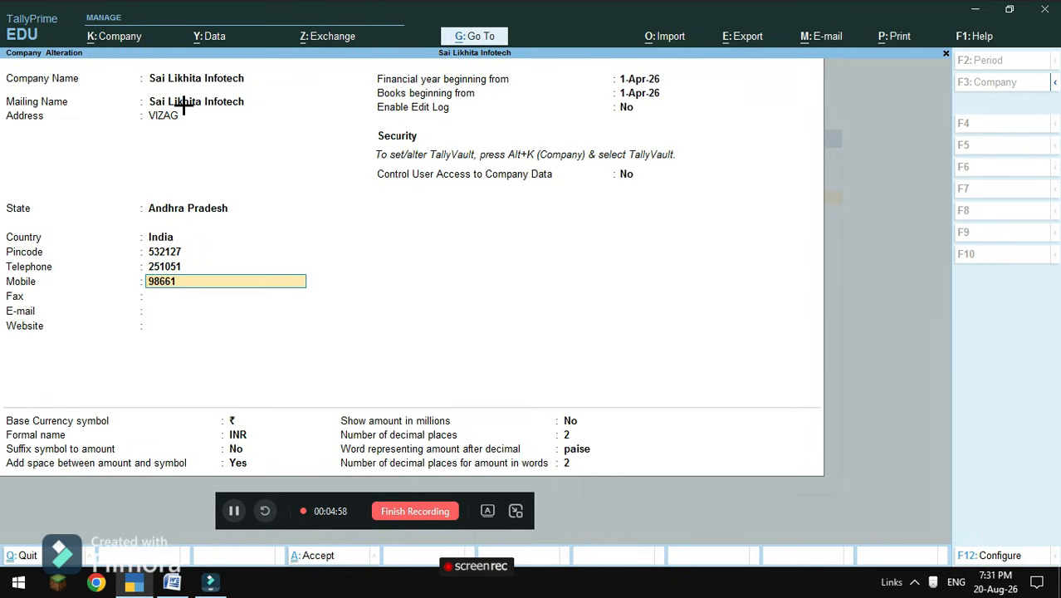
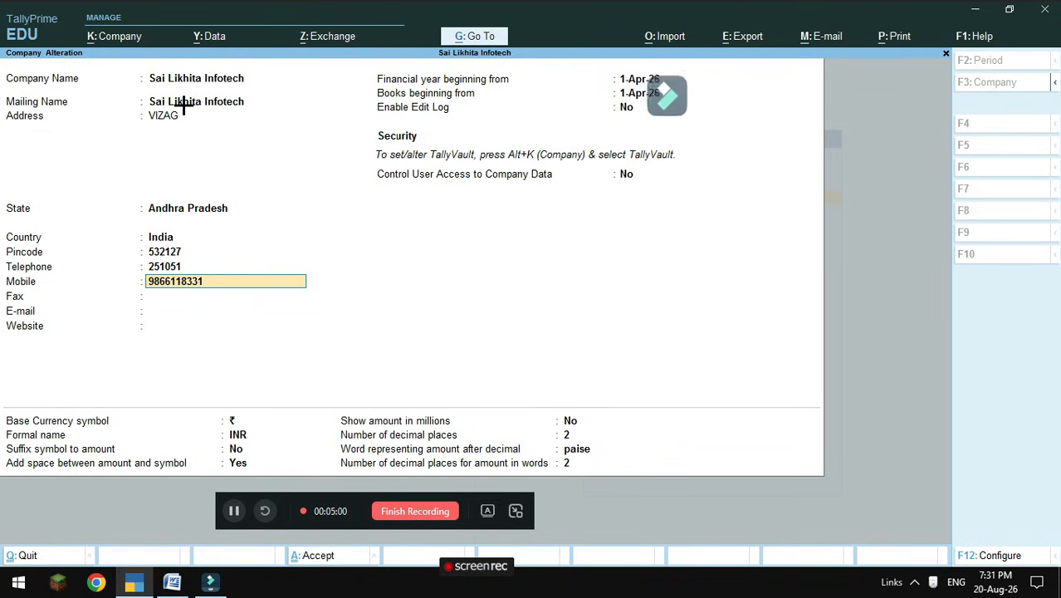
key("Return")
key("Return")
key("Return")
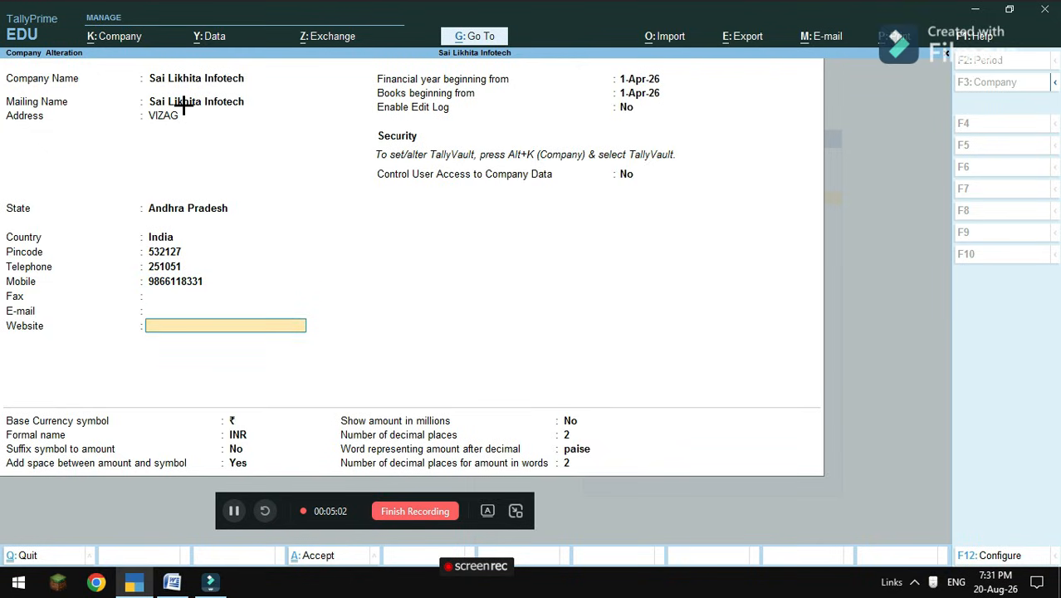
key("Return")
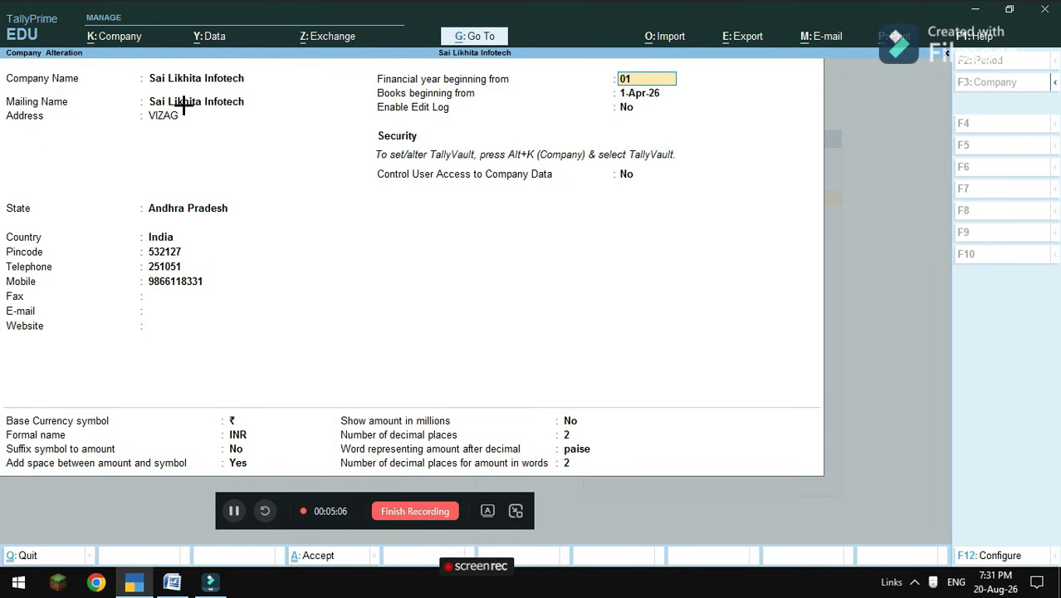
Keep the financial year start and books beginning at 1-Apr-26, accepting the data-loss warnings, with edit log off.
type("01")
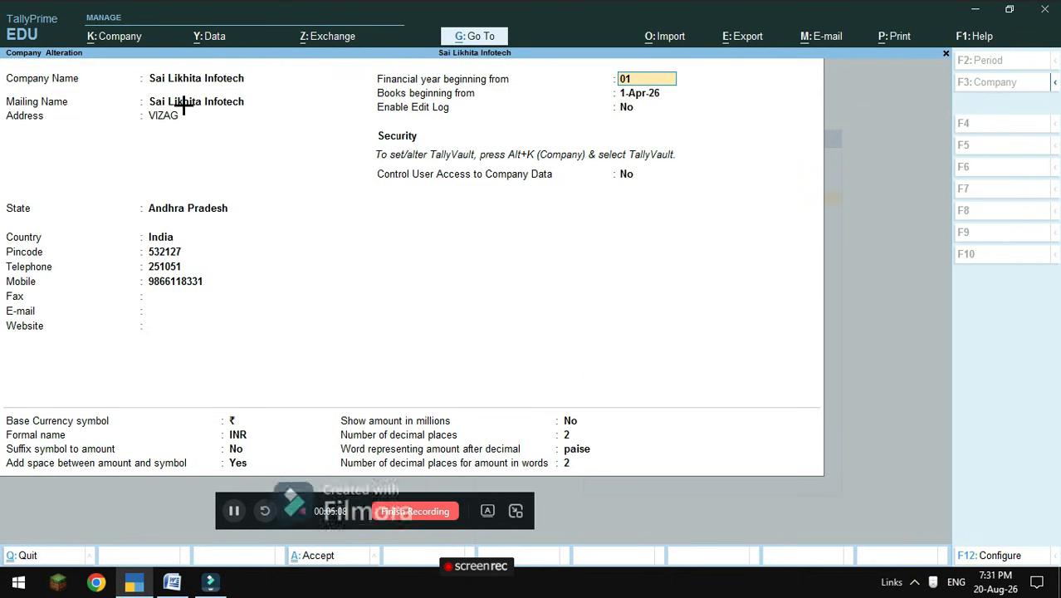
type("-04-2026")
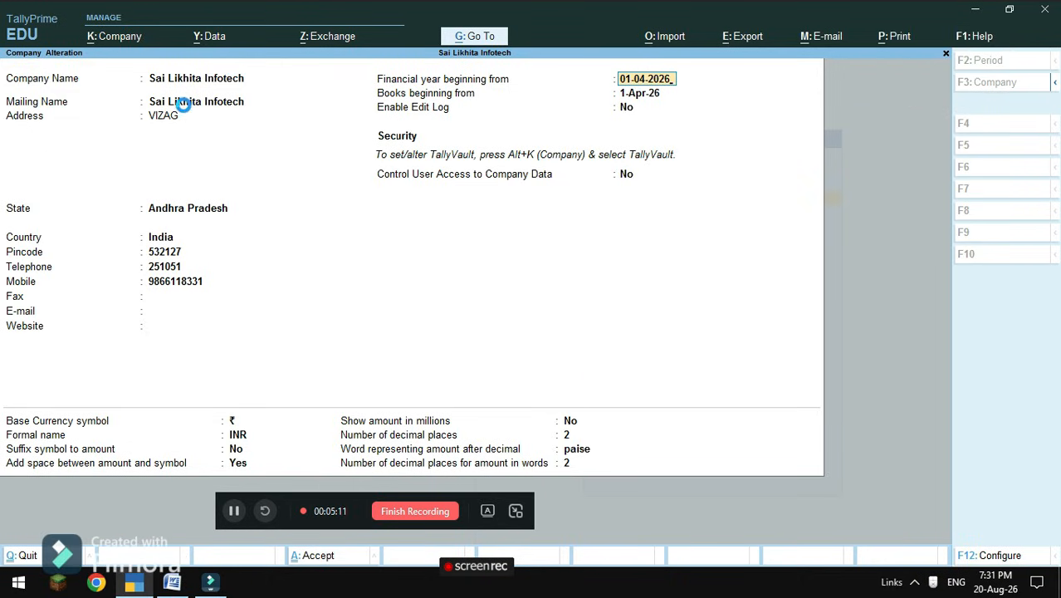
key("Return")
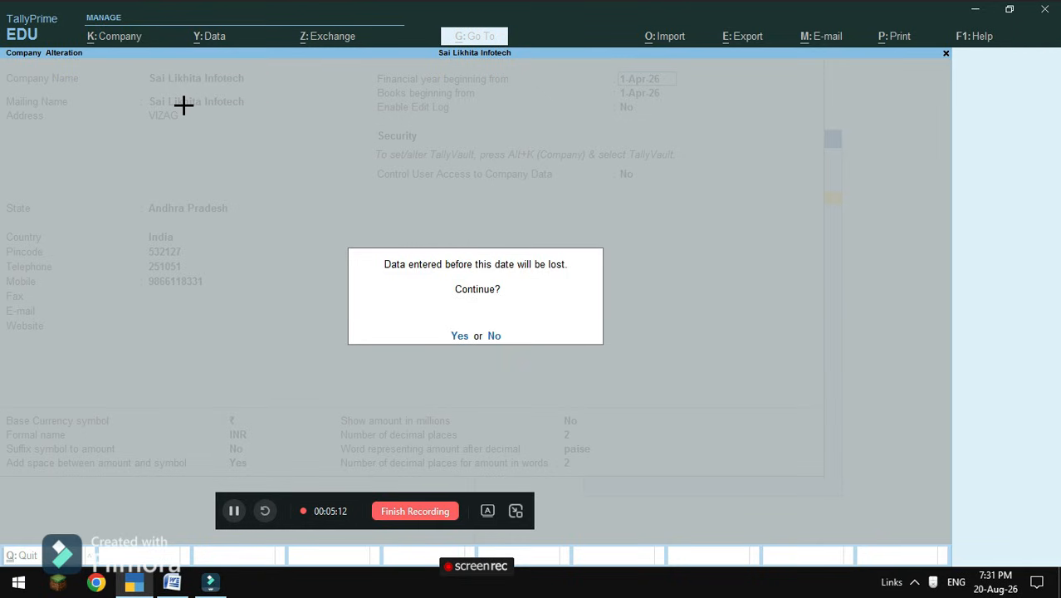
key("y")
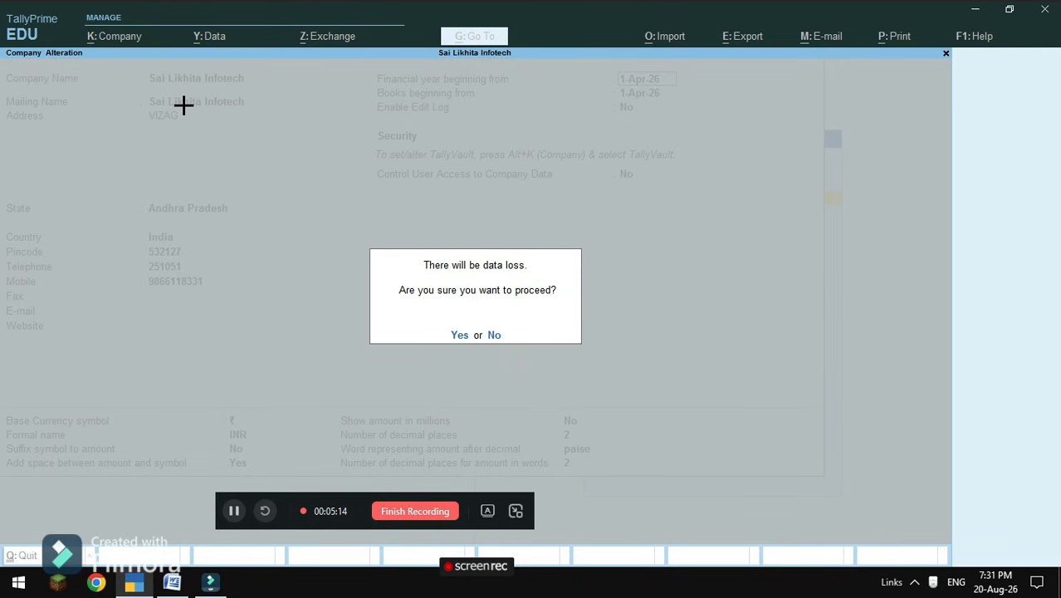
left_click(494, 335)
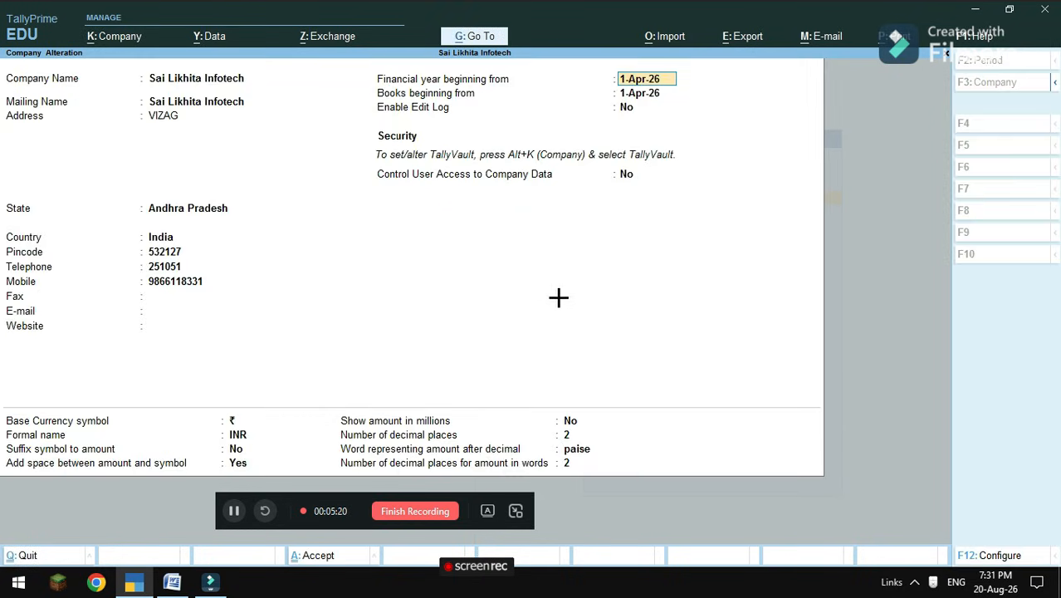
key("Return")
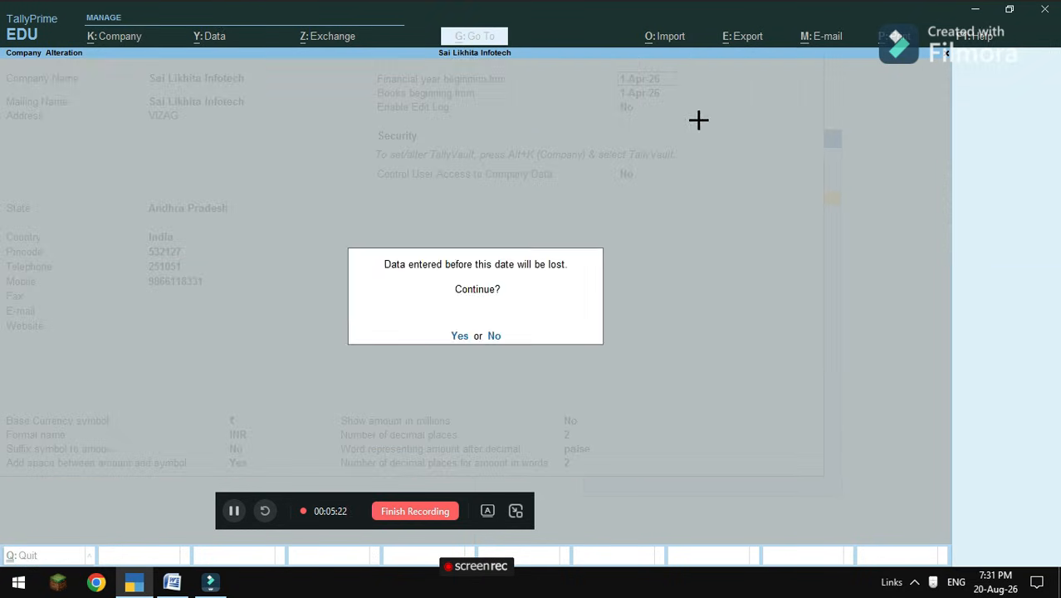
key("Return")
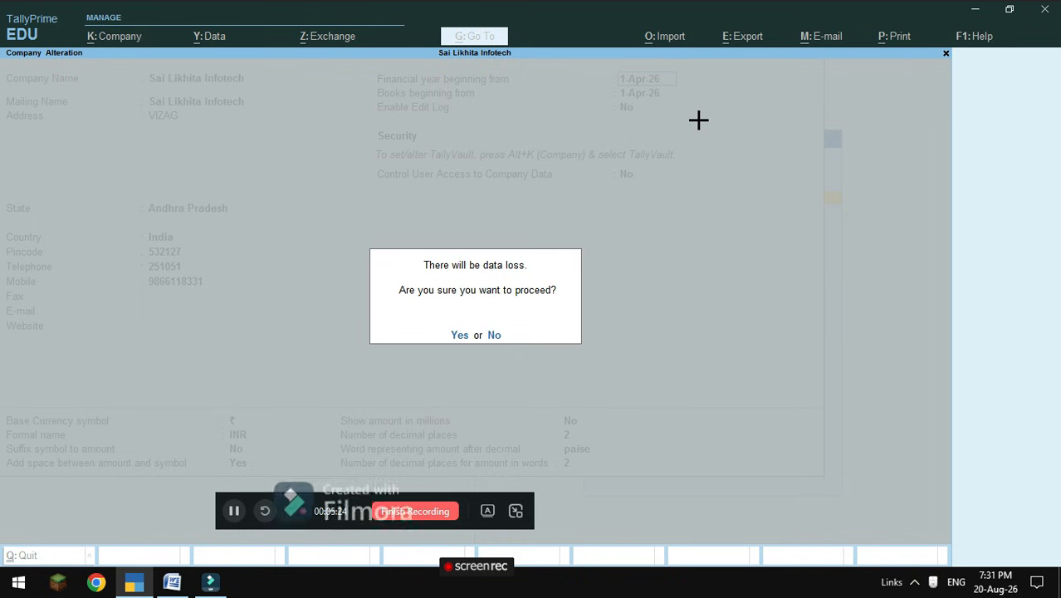
left_click(460, 335)
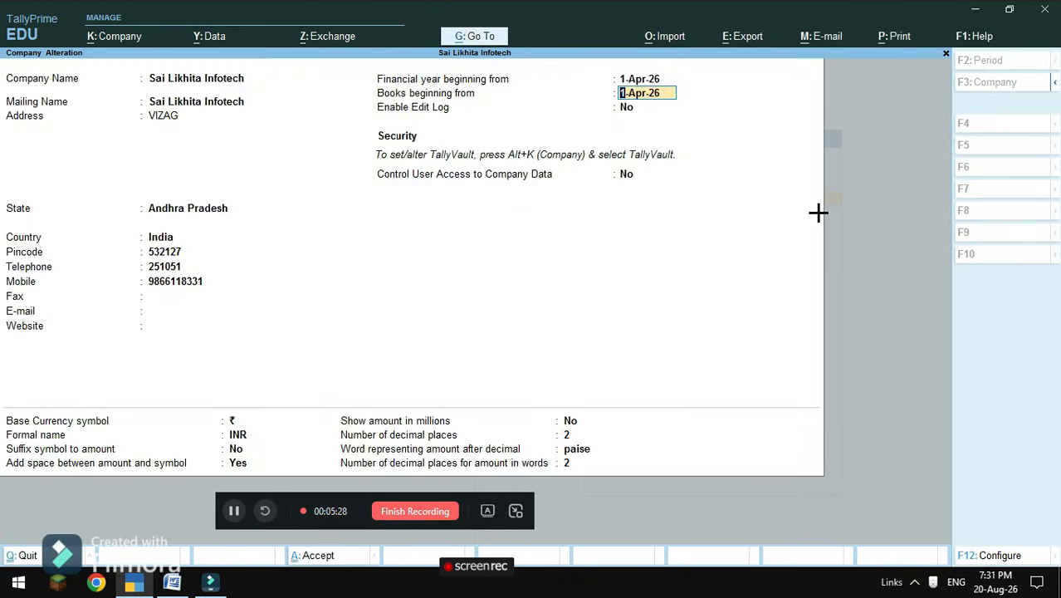
key("Return")
key("Return")
key("Return")
key("Return")
key("Return")
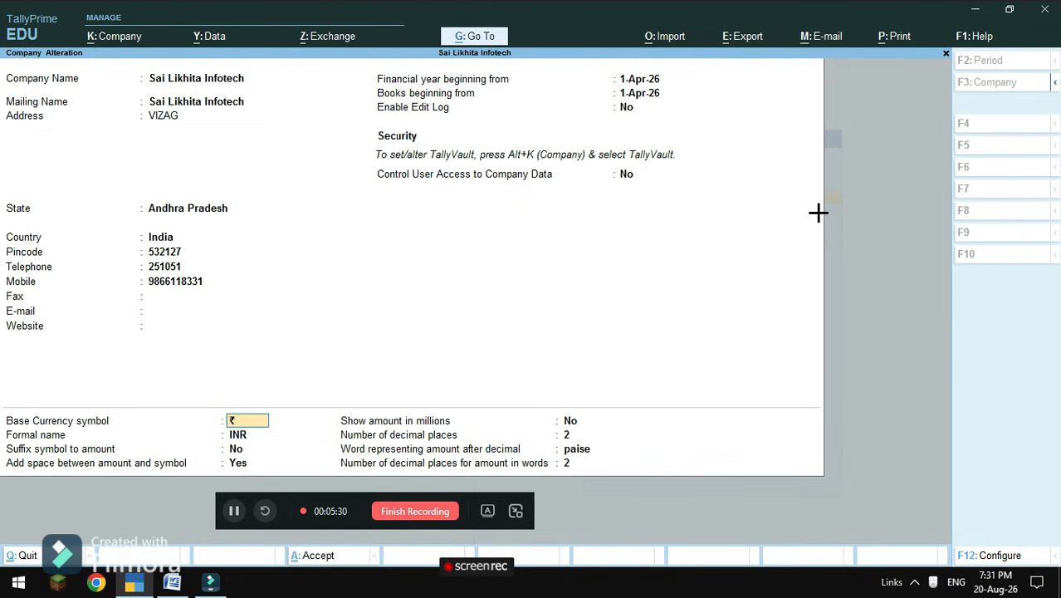
key("Return")
key("Return")
key("Return")
key("Return")
key("Return")
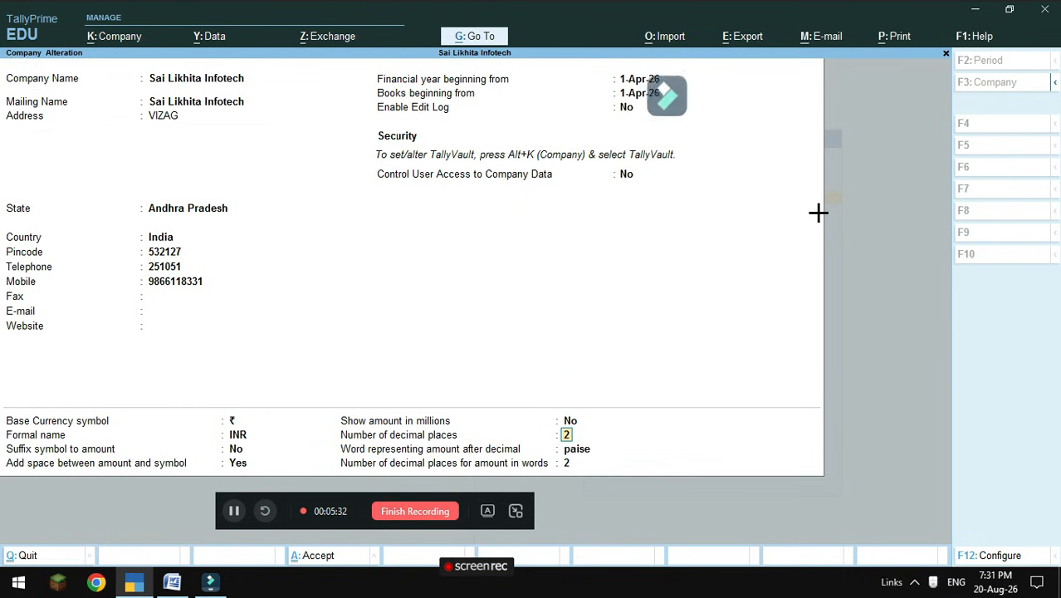
key("Return")
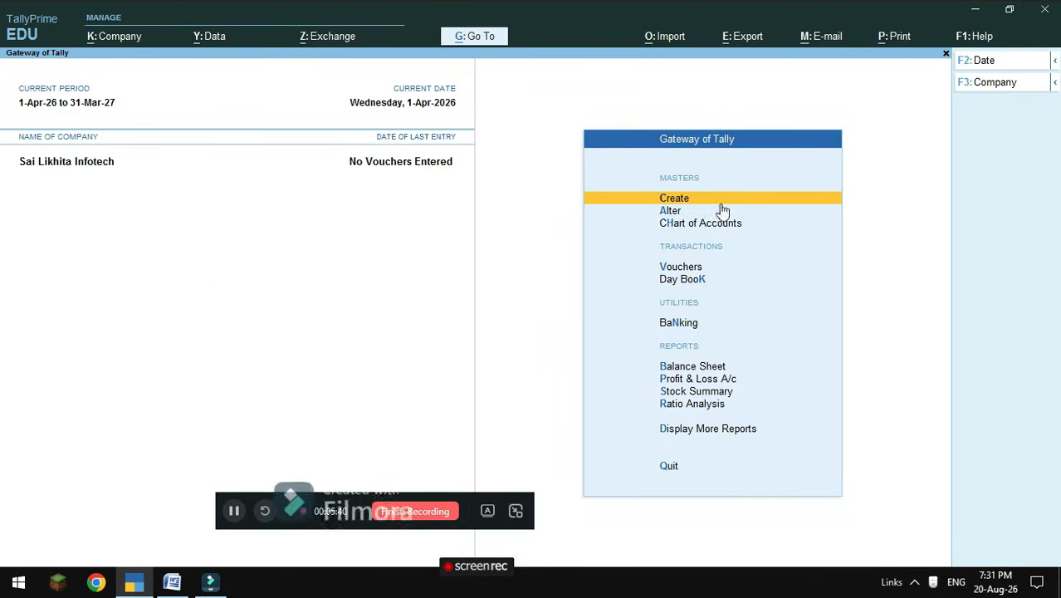
Scroll the BANK RECONCILLATION STATEMENT problems from the SBI cheque deposit through item 13.
left_click(172, 582)
scroll(366, 376, "down", 2)
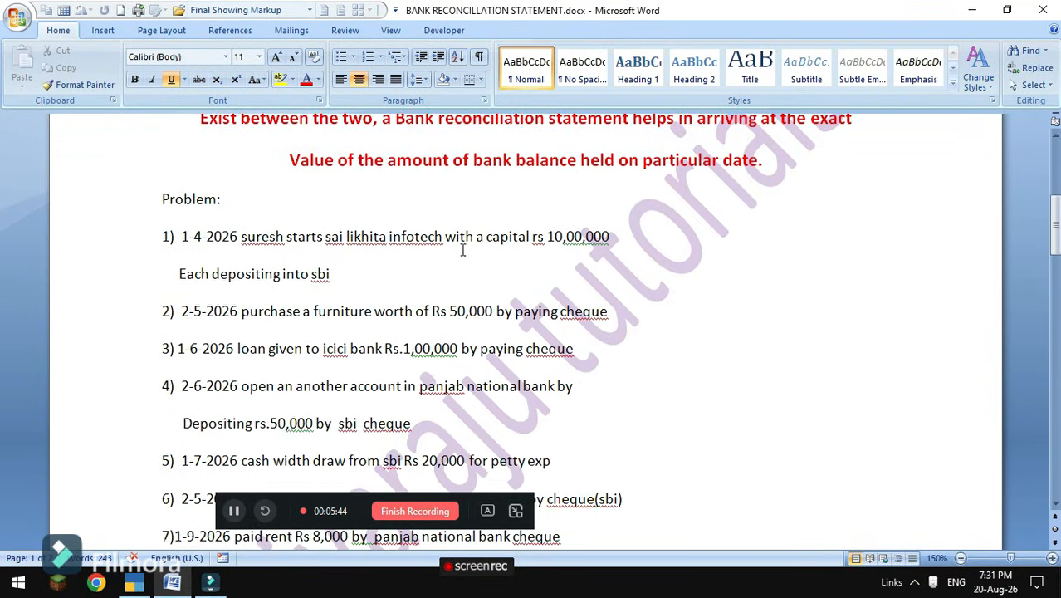
scroll(452, 288, "down", 4)
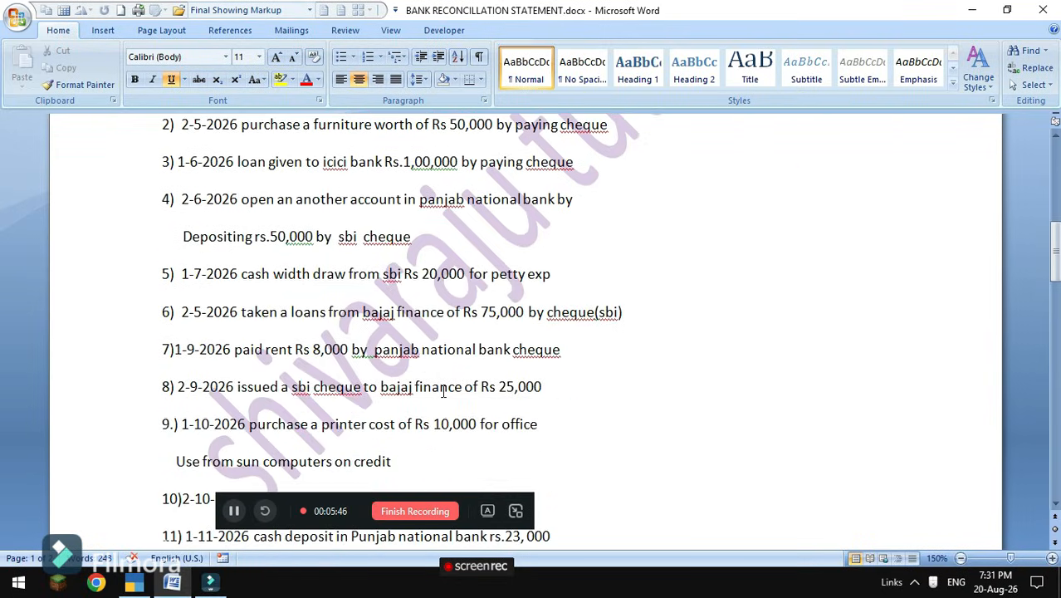
scroll(444, 391, "down", 6)
scroll(453, 368, "up", 6)
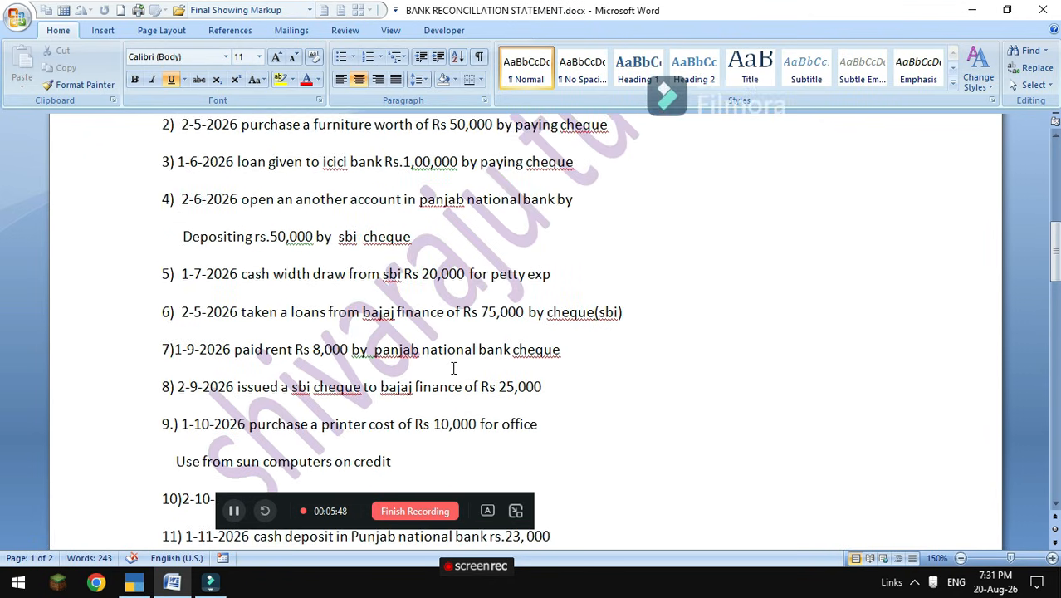
scroll(453, 368, "up", 4)
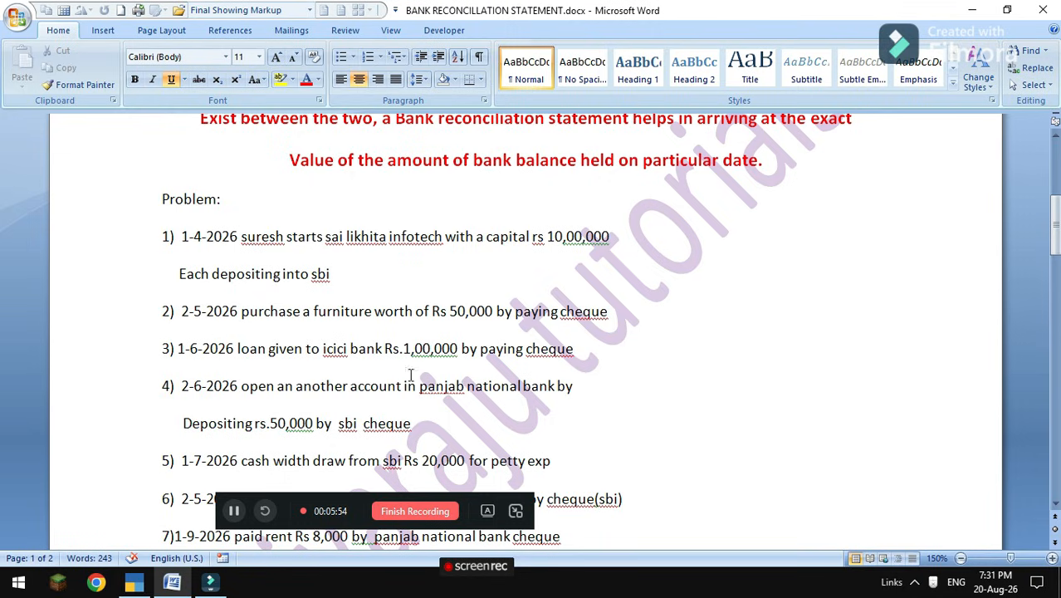
scroll(348, 418, "down", 6)
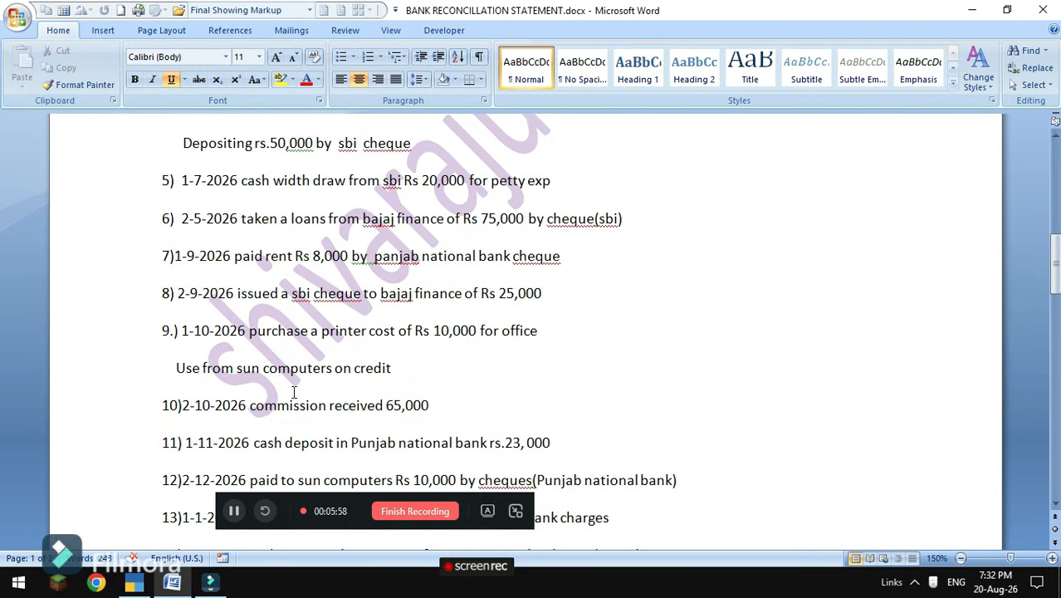
Open the ledger alteration list and review the BAJAJ FINANCE ledger without changes.
mouse_move(133, 582)
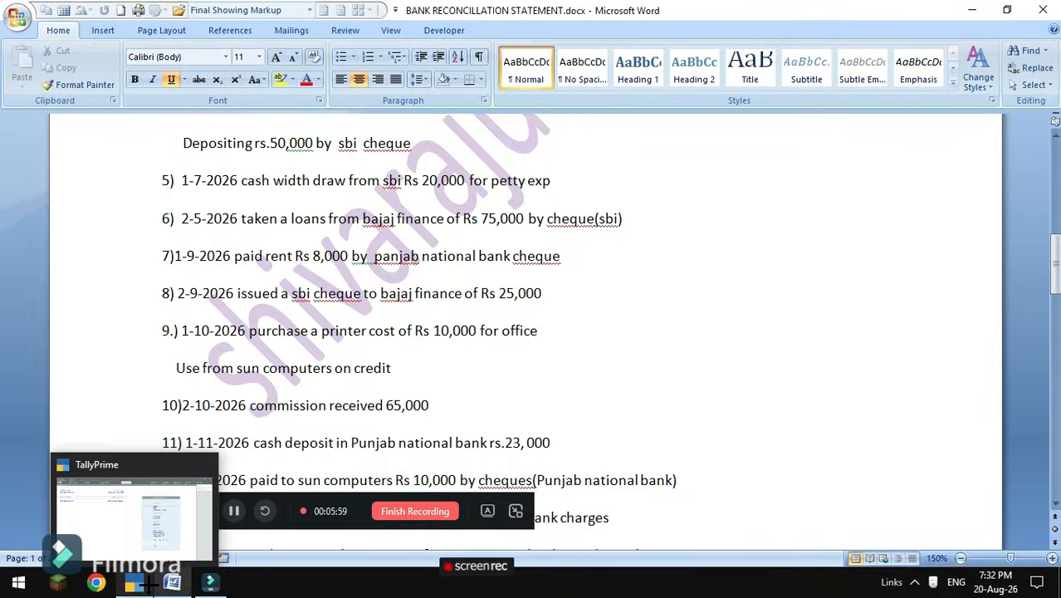
left_click(142, 531)
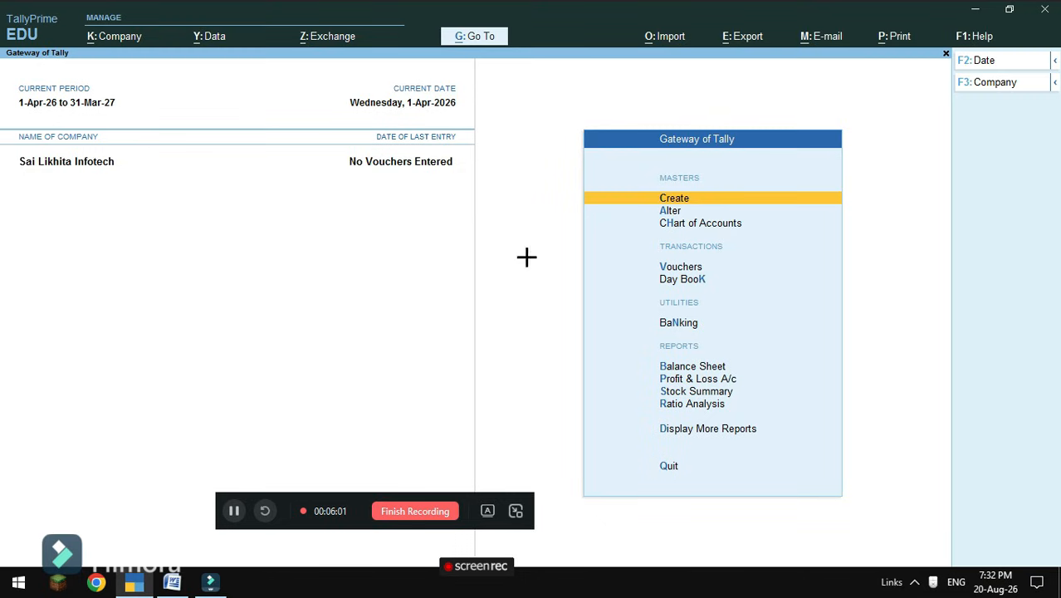
left_click(679, 211)
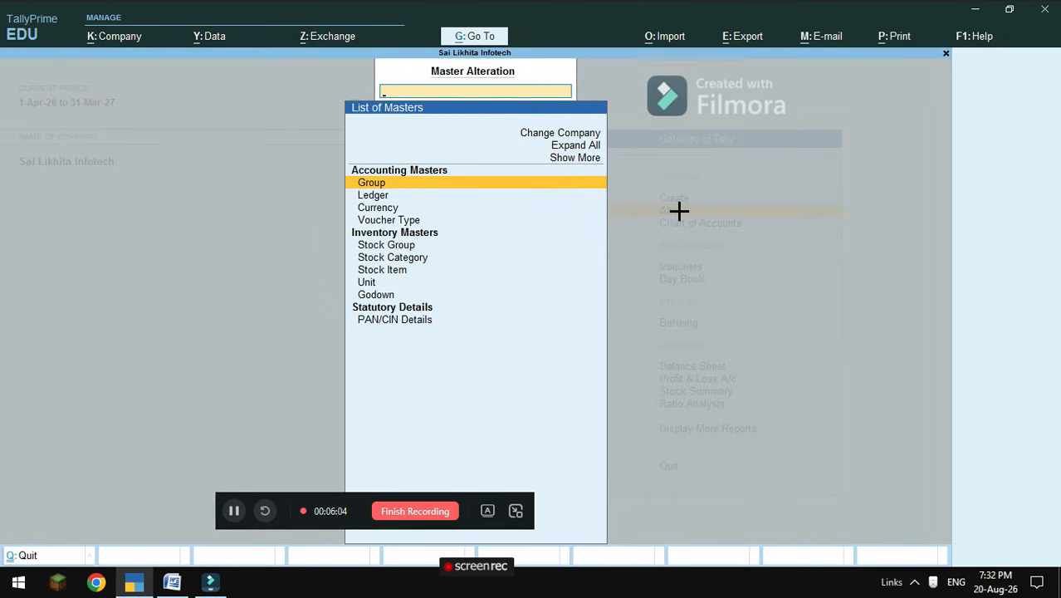
key("Down")
key("Return")
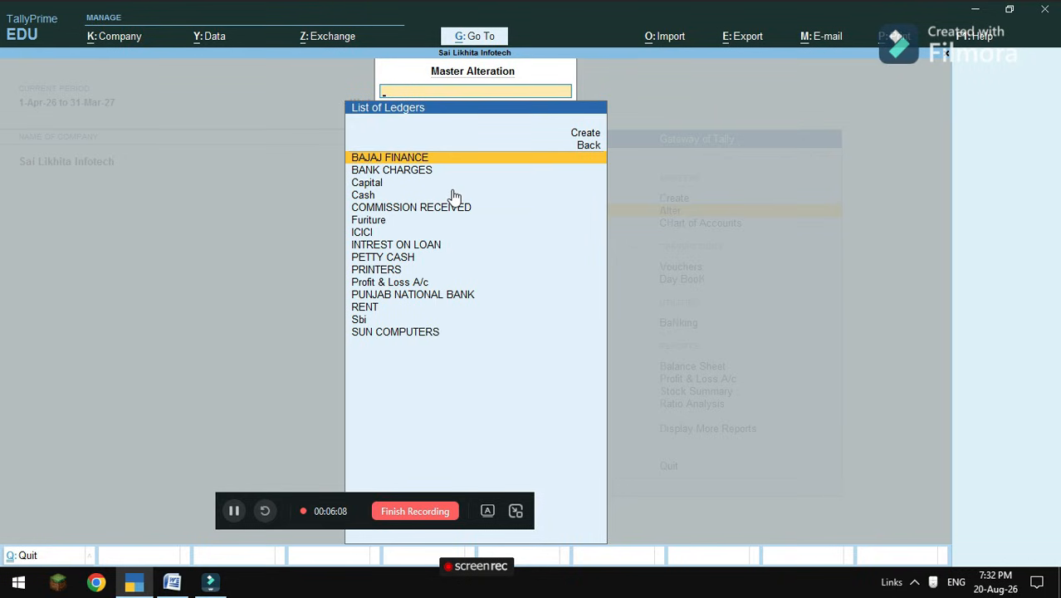
left_click(407, 158)
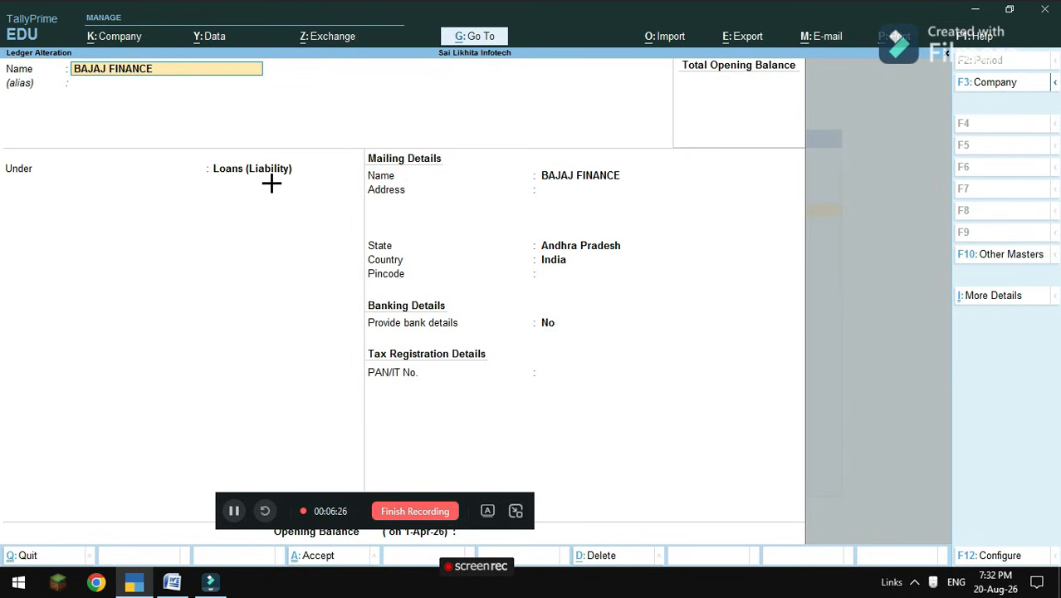
key("Escape")
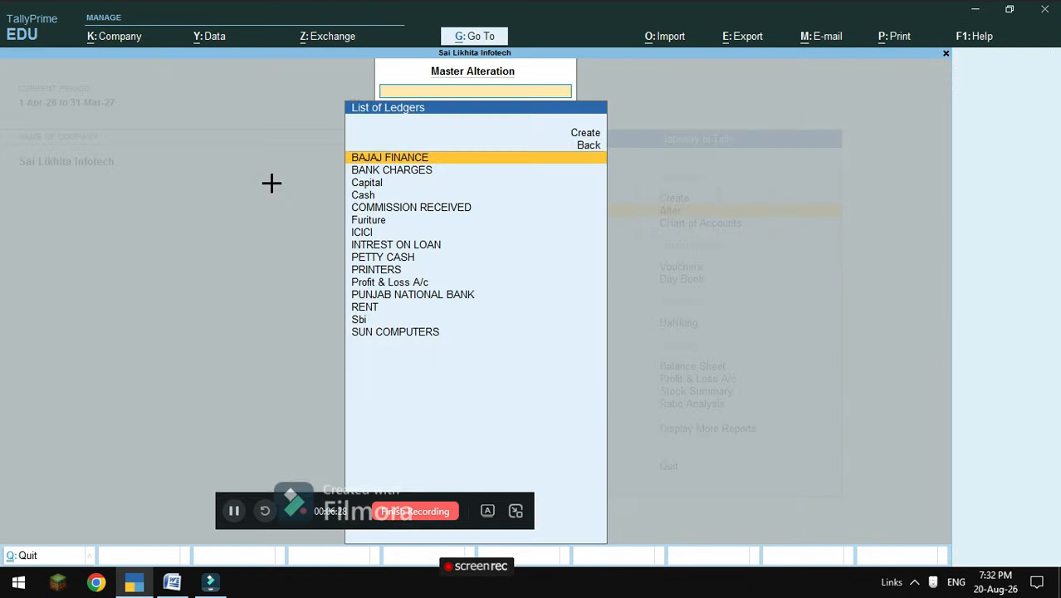
Review the BANK CHARGES and Capital ledgers, quitting each unchanged.
left_click(404, 176)
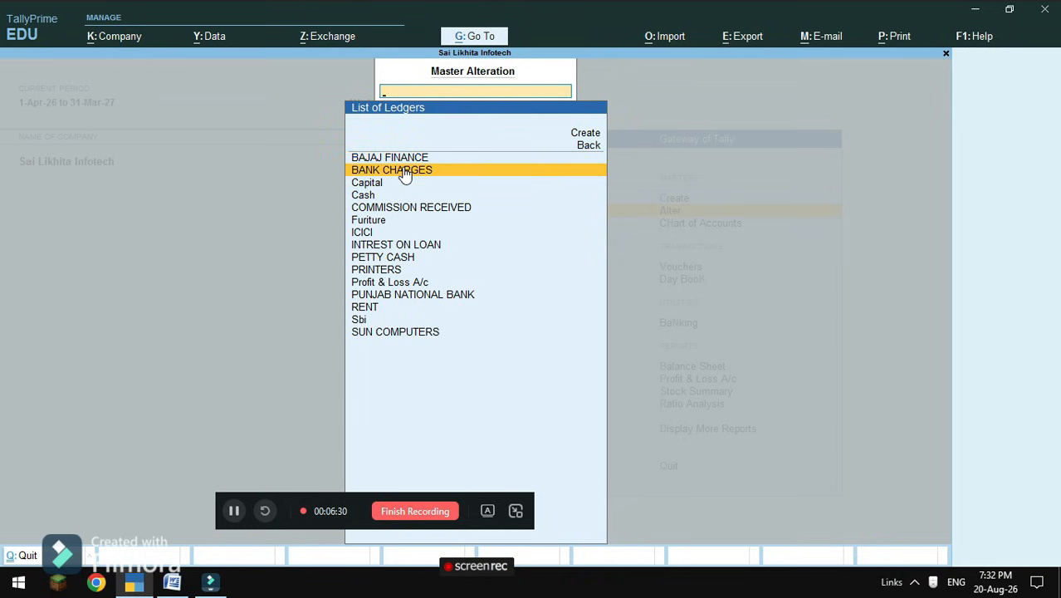
left_click(404, 173)
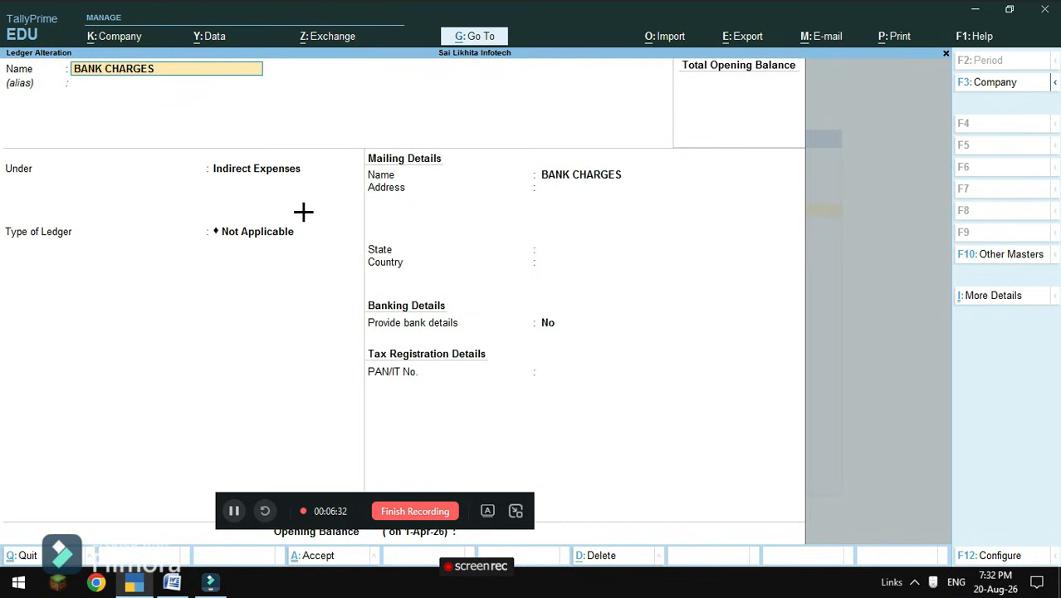
key("BackSpace")
key("Escape")
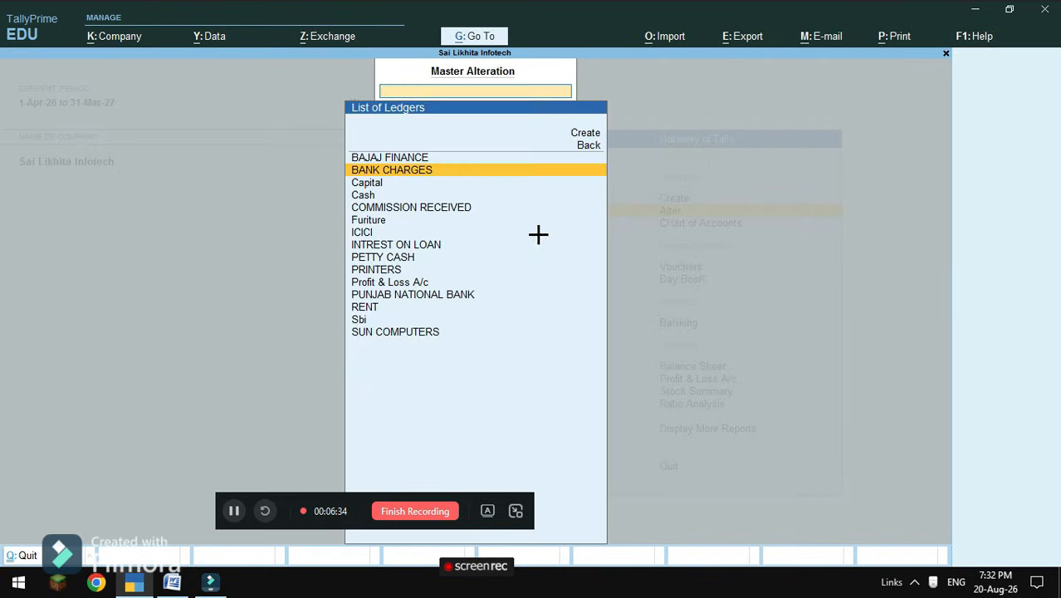
left_click(366, 183)
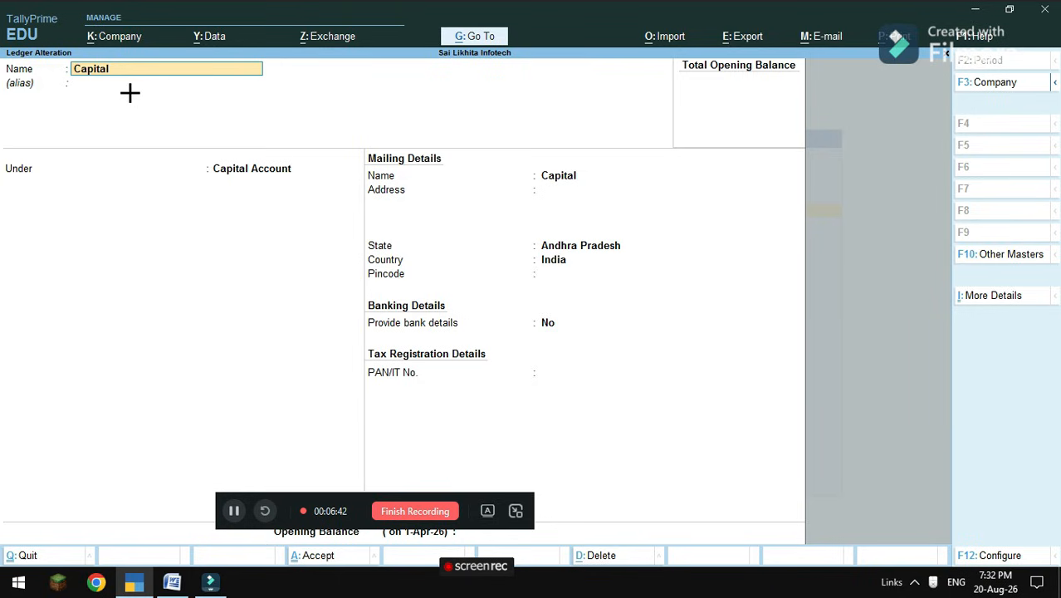
key("BackSpace")
key("Escape")
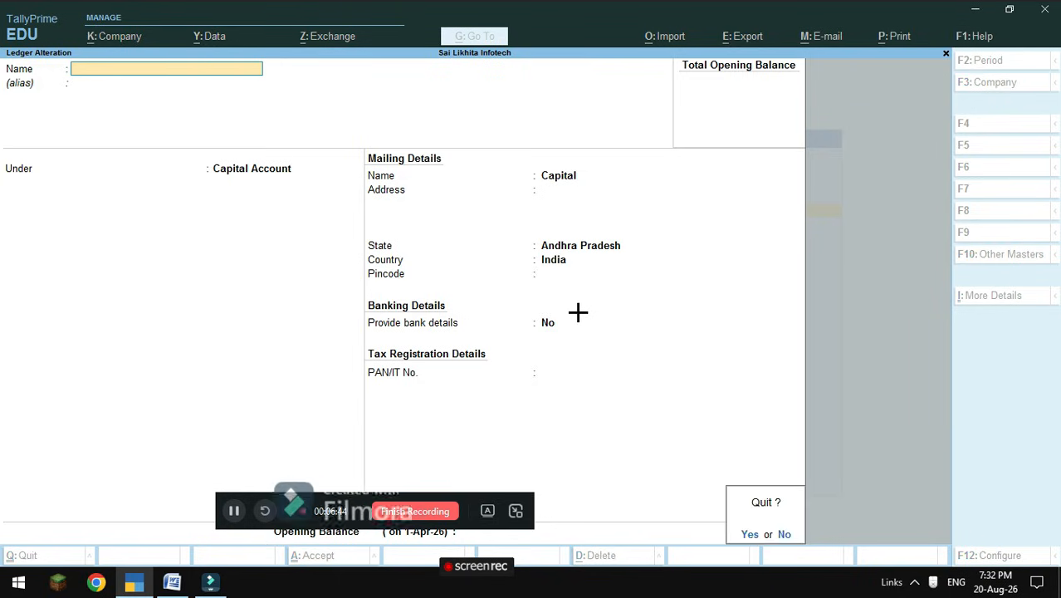
key("Return")
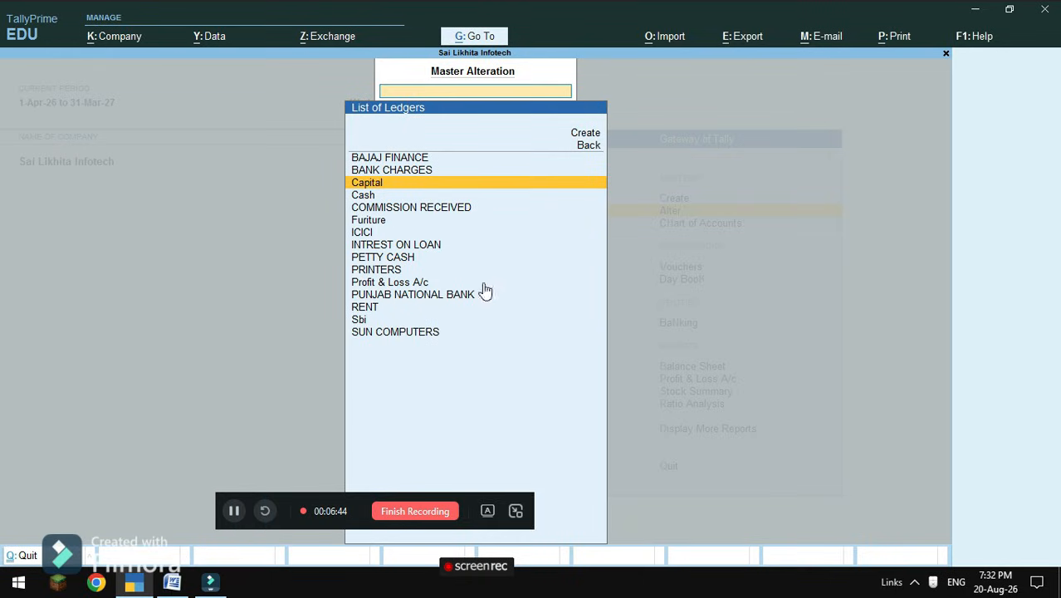
Review the COMMISSION RECEIVED and Furiture ledgers, quitting each unchanged.
left_click(374, 211)
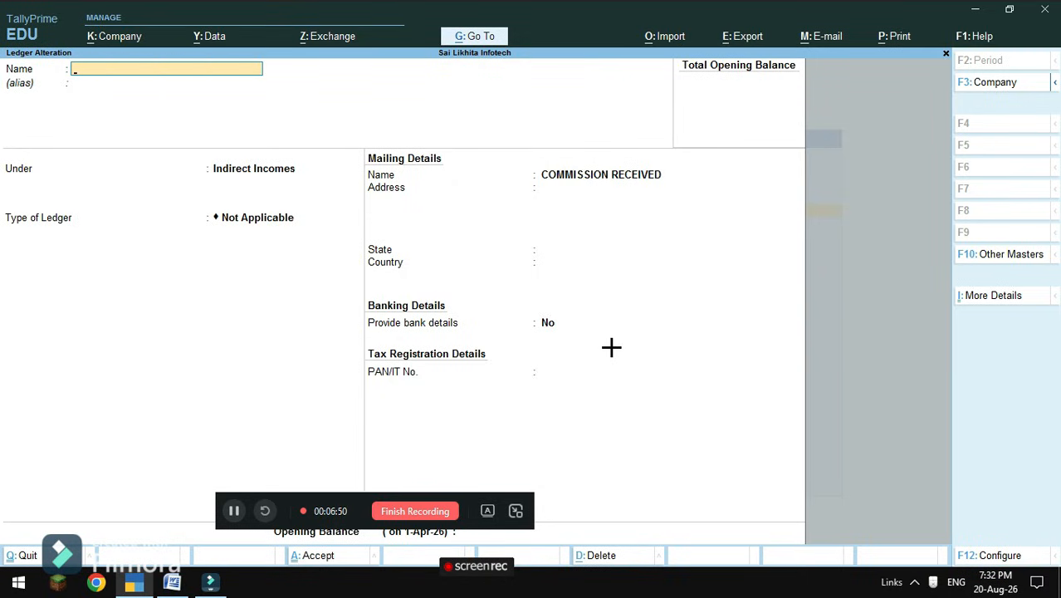
key("Escape")
key("Return")
left_click(366, 226)
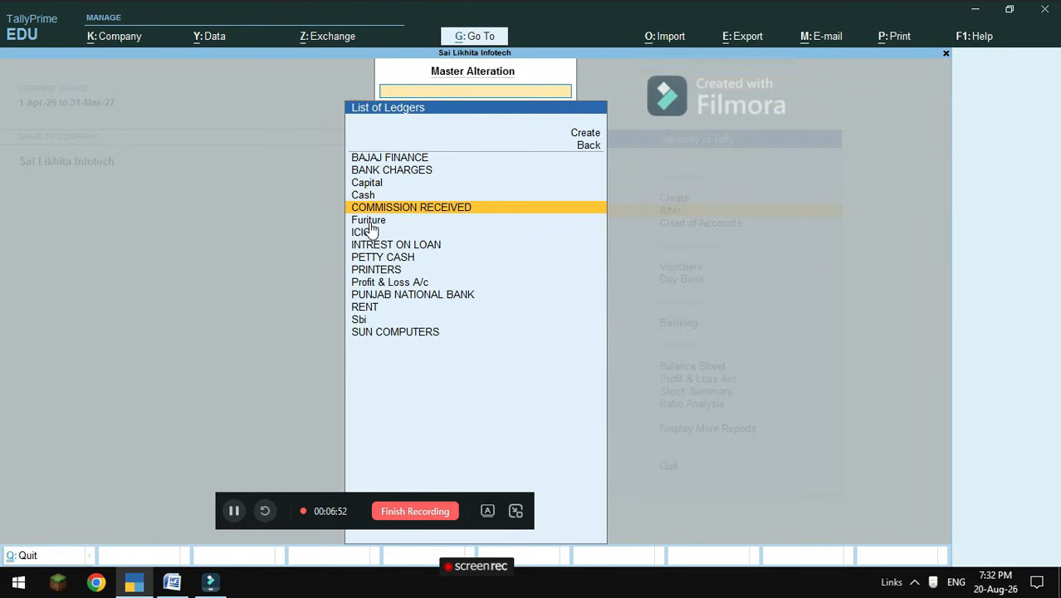
left_click(370, 221)
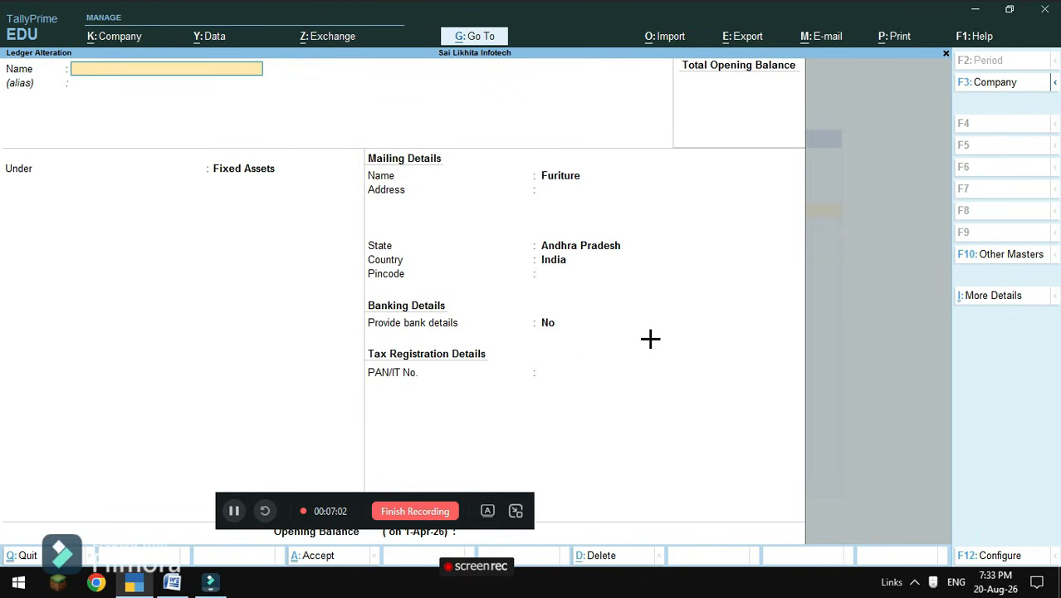
key("Escape")
key("y")
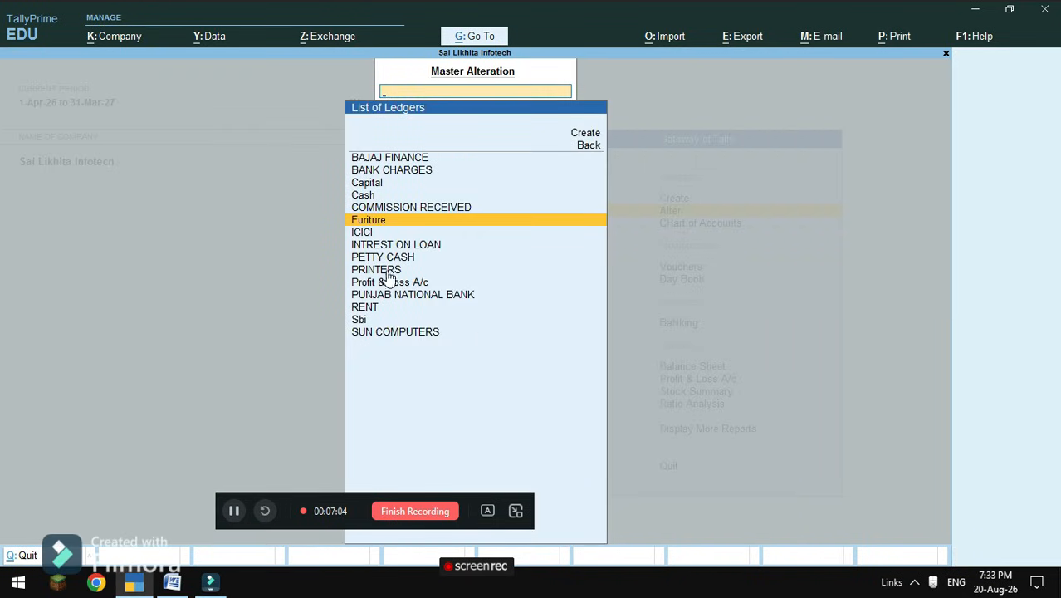
Review the ICICI and INTREST ON LOAN ledgers, quitting each unchanged.
left_click(360, 235)
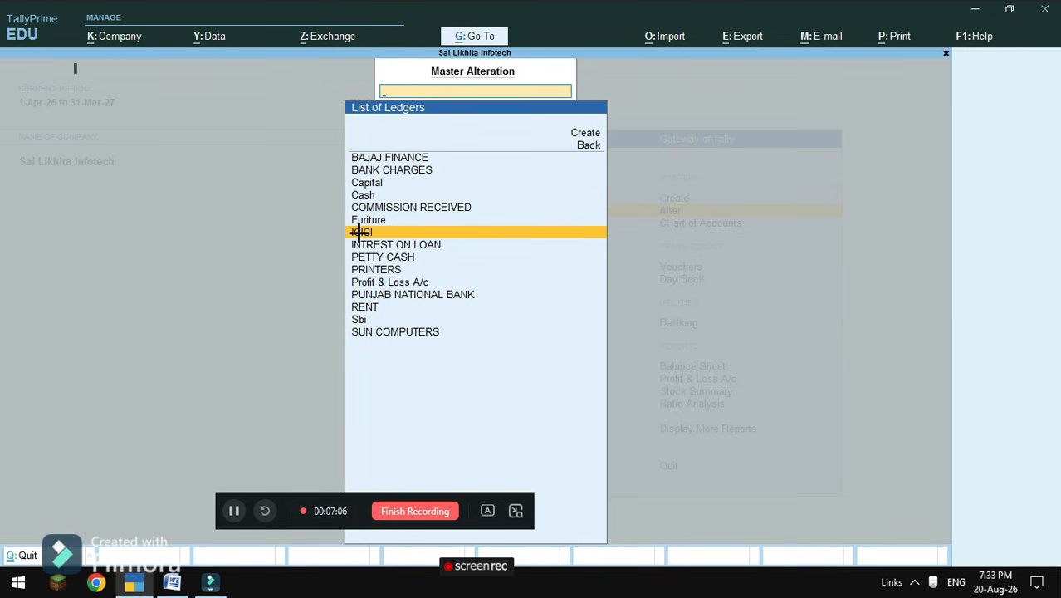
left_click(360, 235)
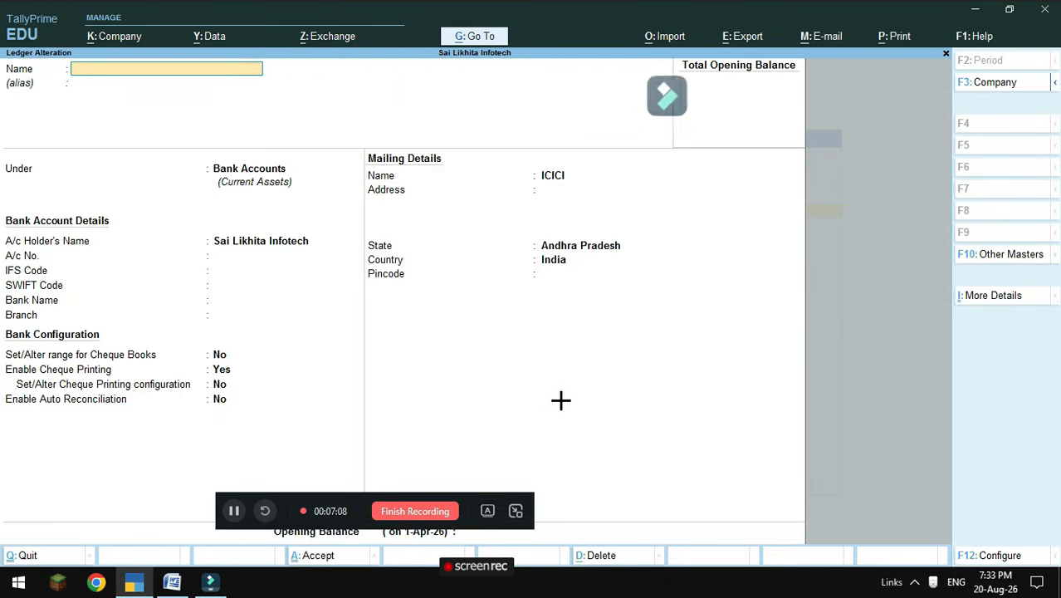
key("Escape")
key("y")
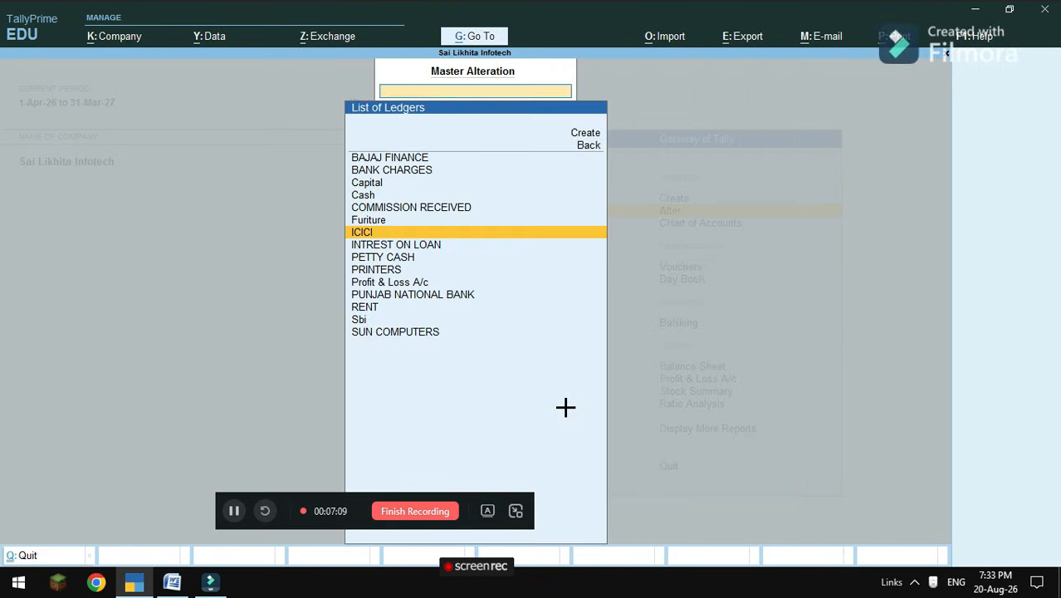
left_click(407, 246)
left_click(407, 247)
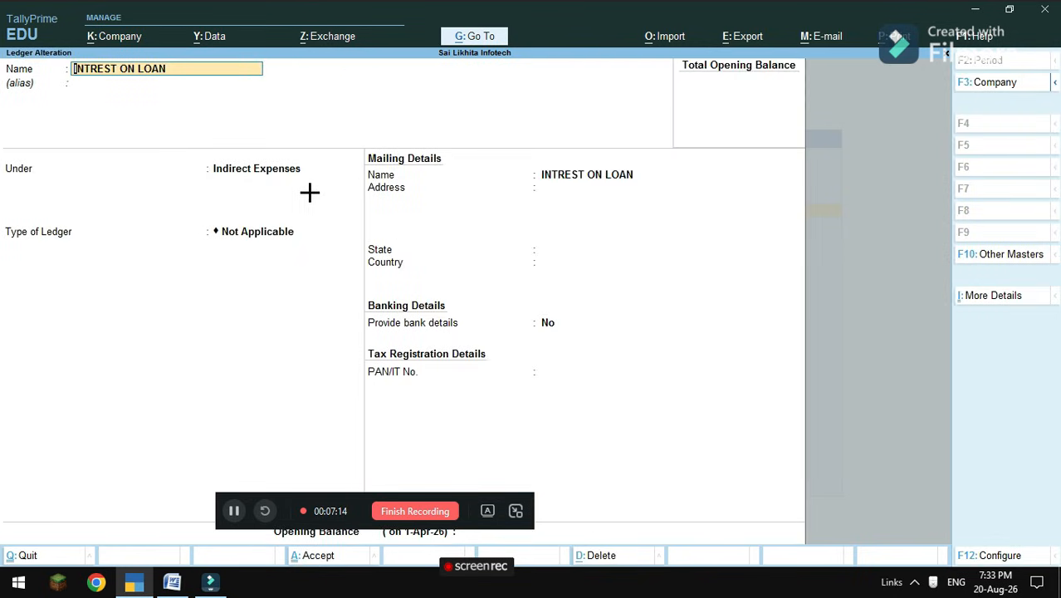
key("Escape")
key("y")
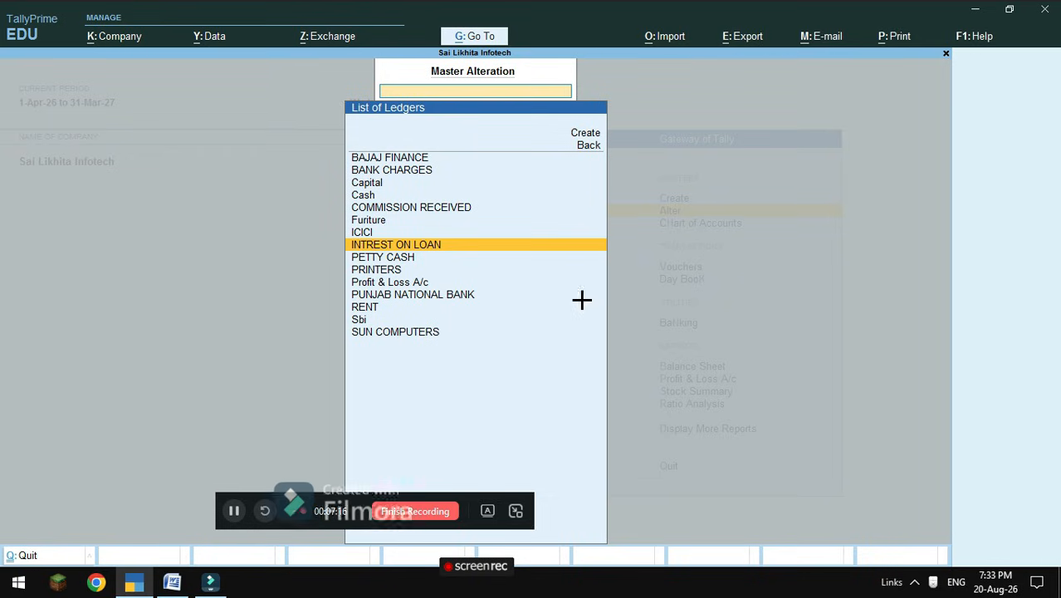
Review the PETTY CASH, PRINTERS and PUNJAB NATIONAL BANK ledgers without changes.
left_click(378, 257)
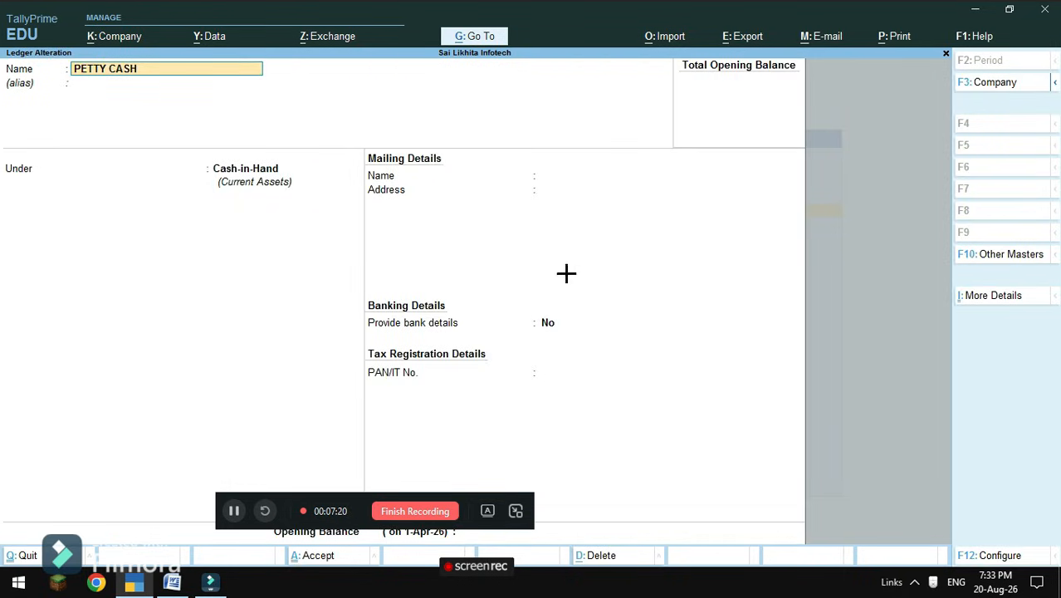
key("BackSpace")
key("Escape")
key("y")
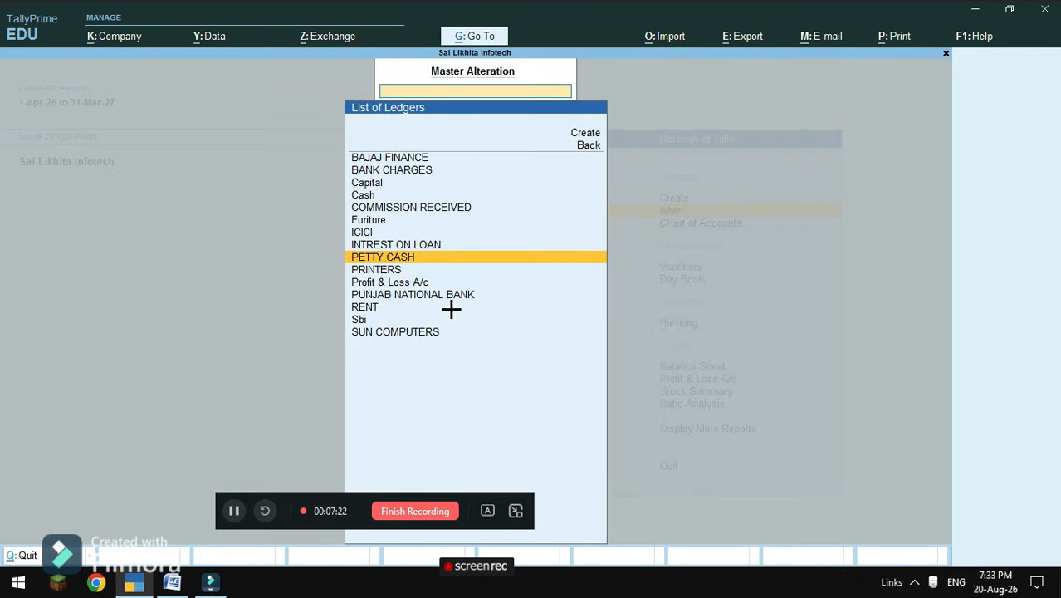
left_click(377, 272)
key("BackSpace")
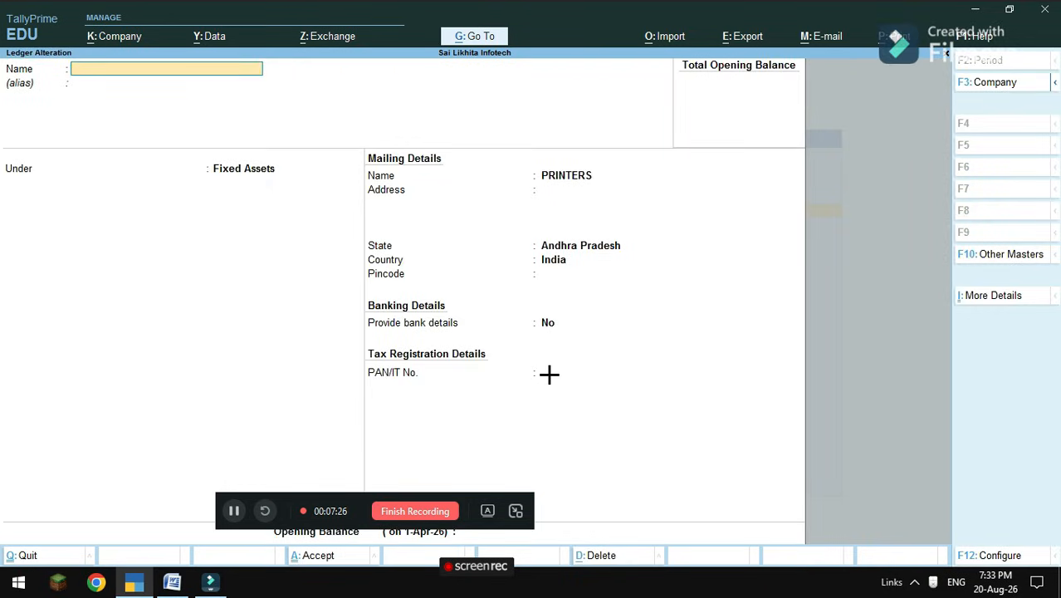
key("Escape")
key("y")
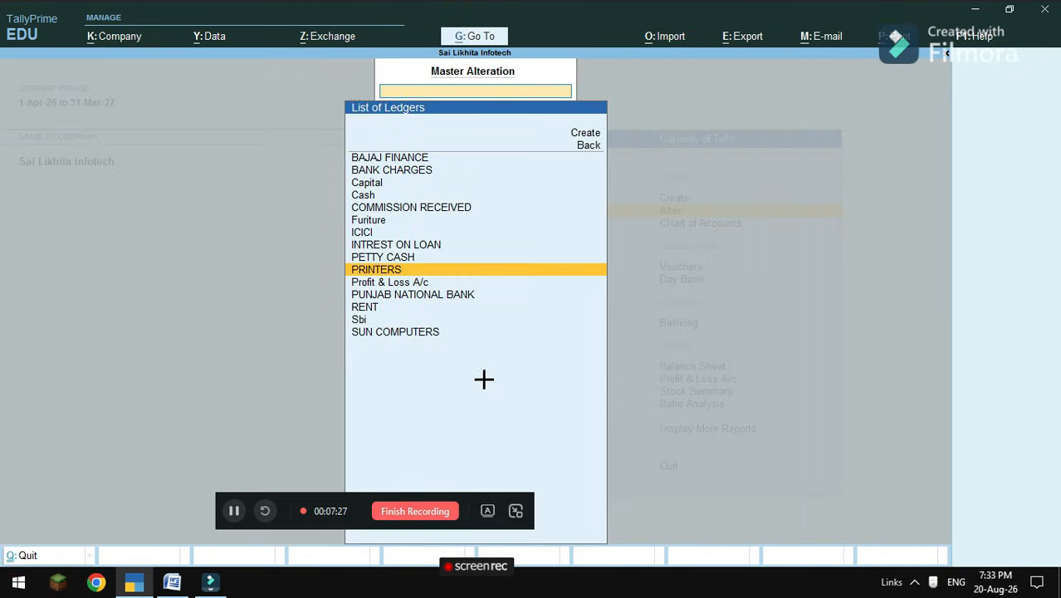
left_click(383, 296)
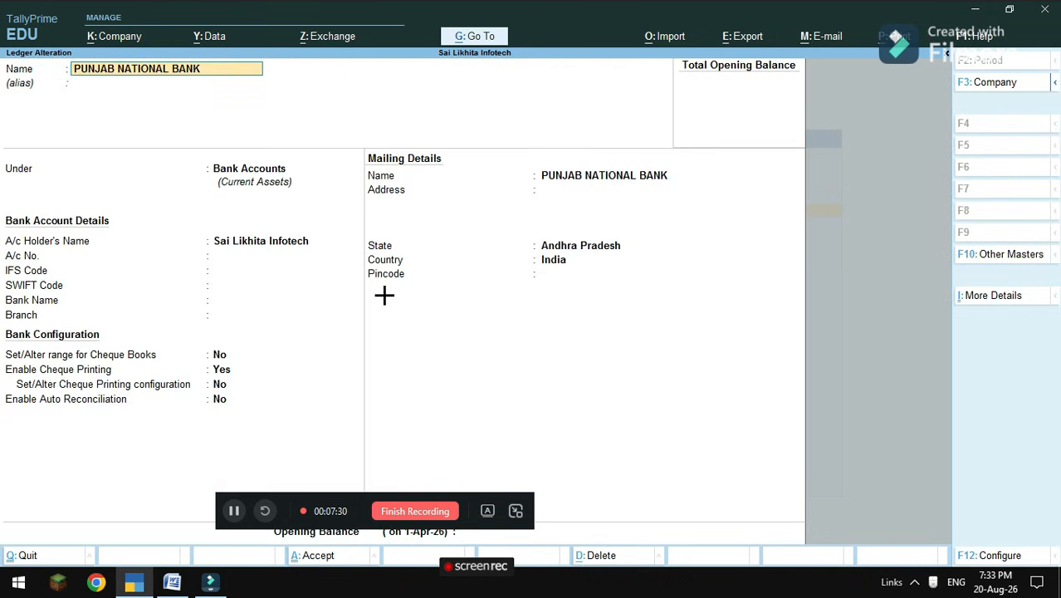
key("BackSpace")
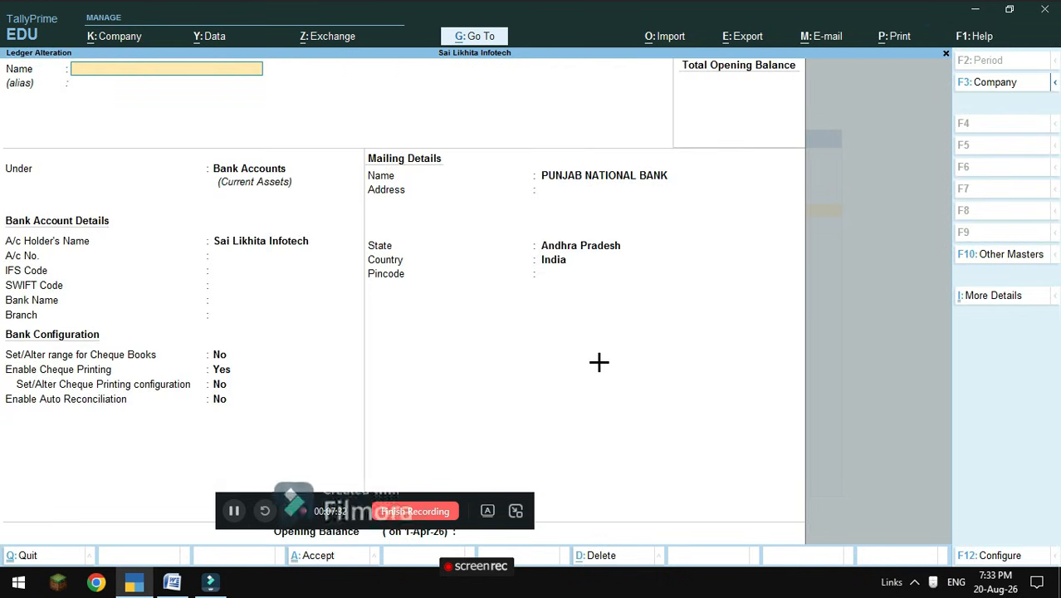
key("Escape")
key("y")
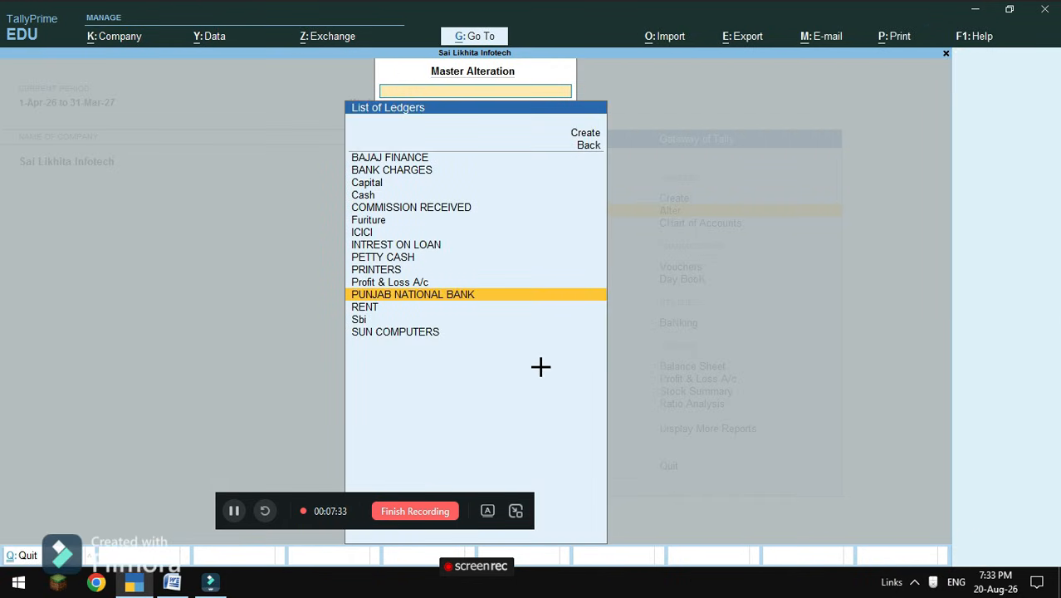
Review the RENT, Sbi and SUN COMPUTERS ledgers unchanged, then return to the Gateway of Tally.
left_click(371, 308)
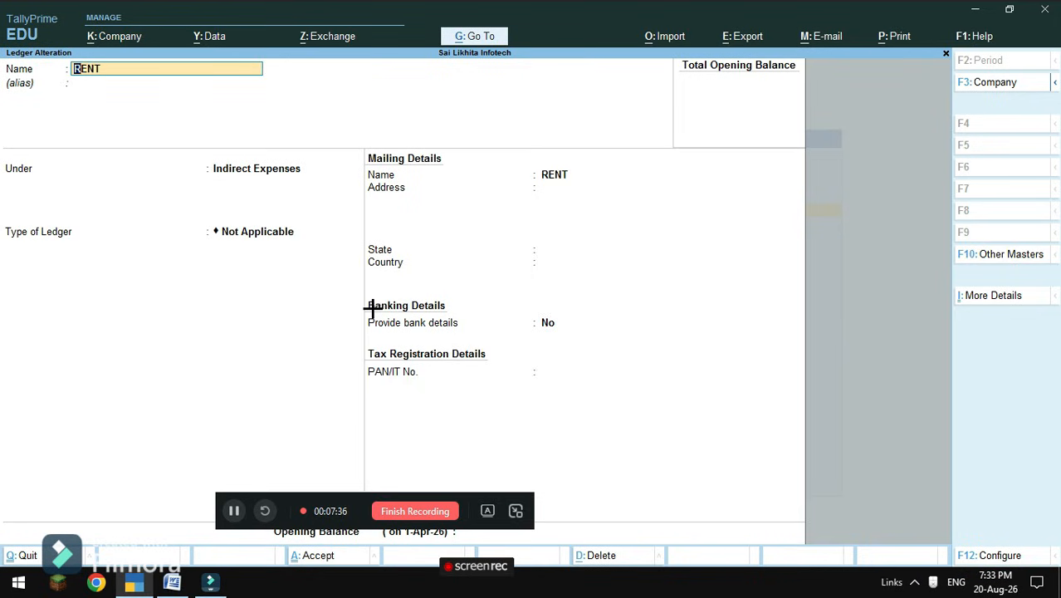
key("Escape")
key("y")
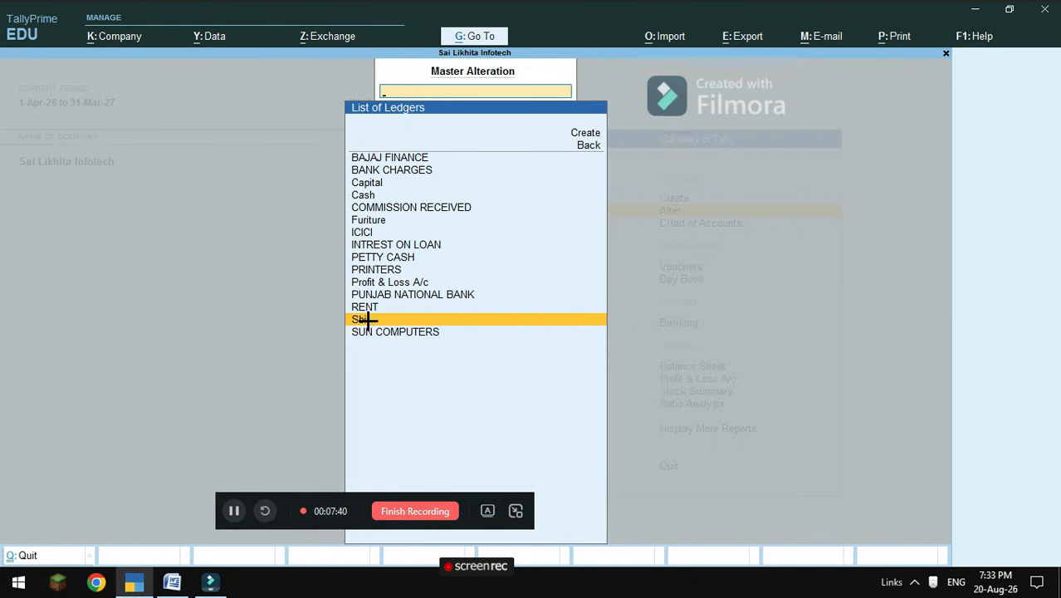
left_click(368, 320)
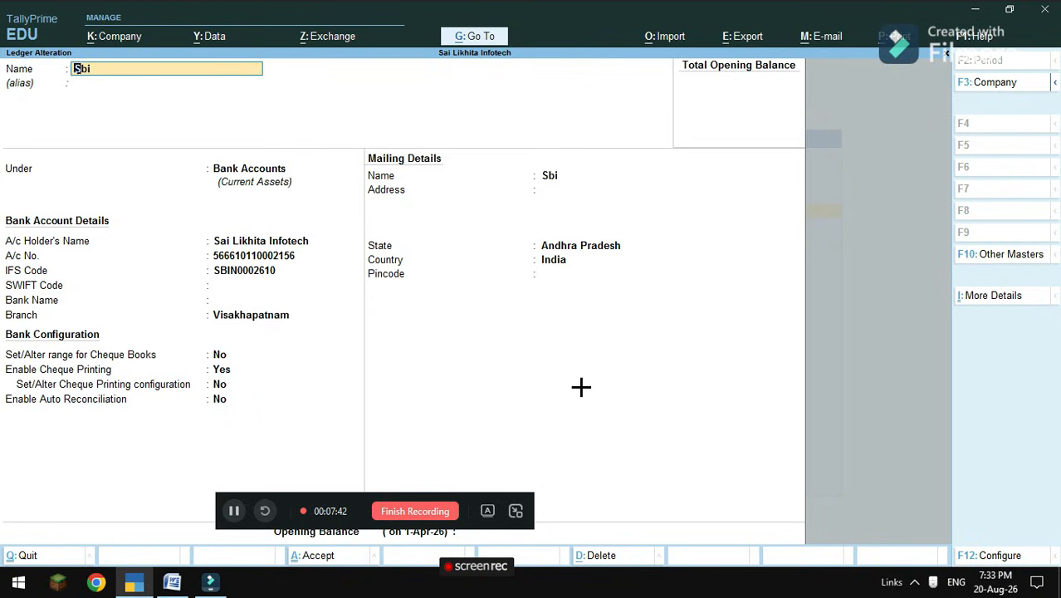
key("Escape")
key("y")
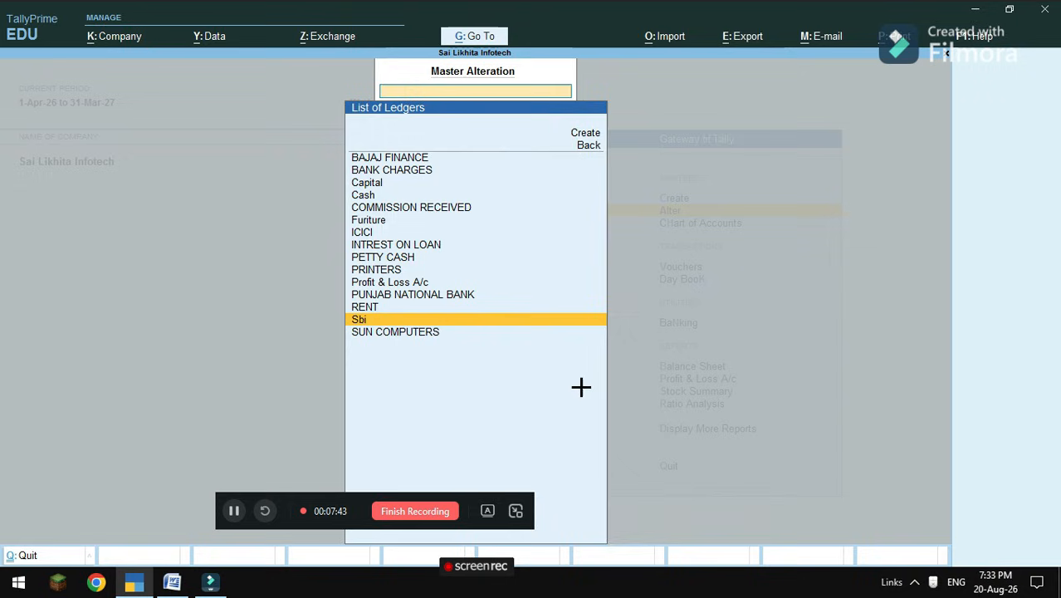
left_click(428, 336)
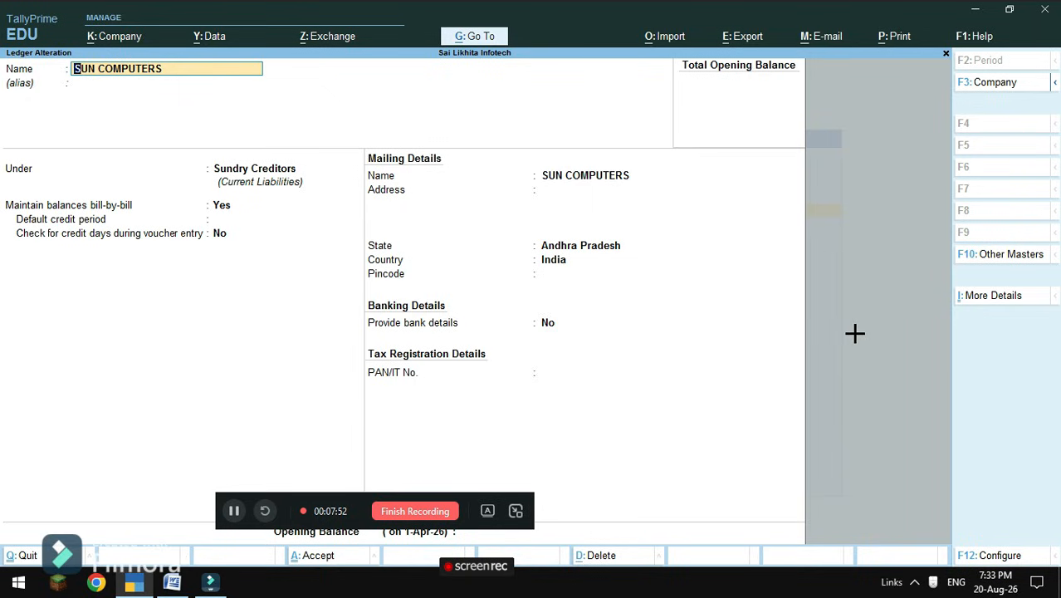
key("Escape")
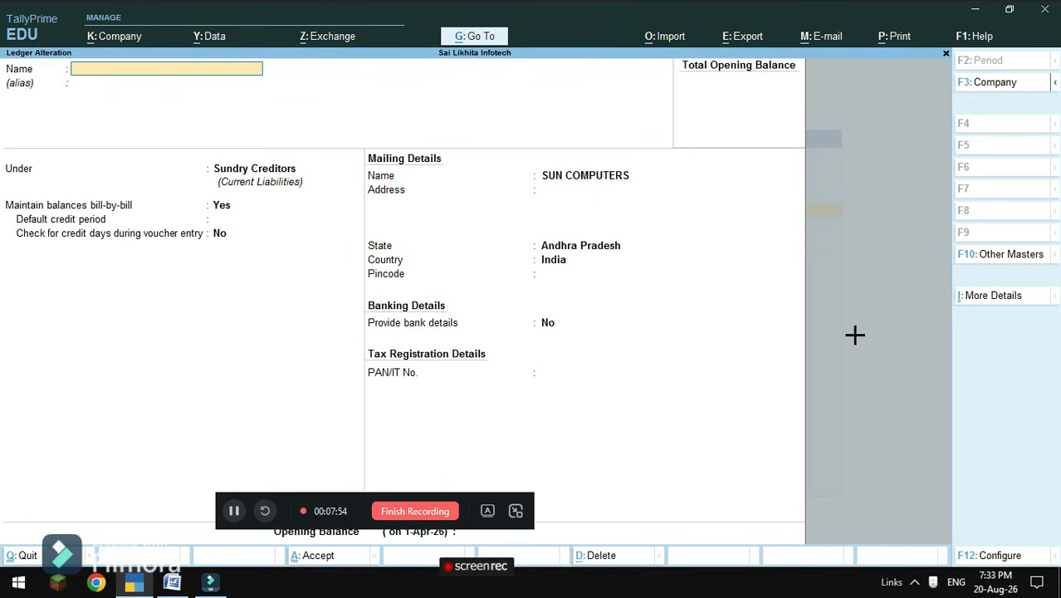
key("Escape")
key("y")
key("Escape")
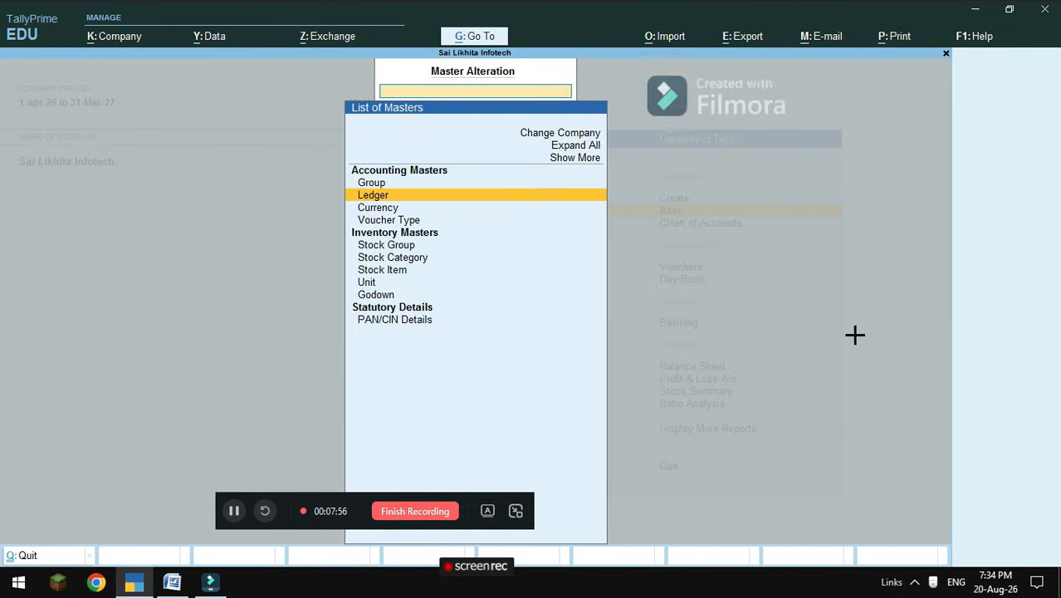
key("Escape")
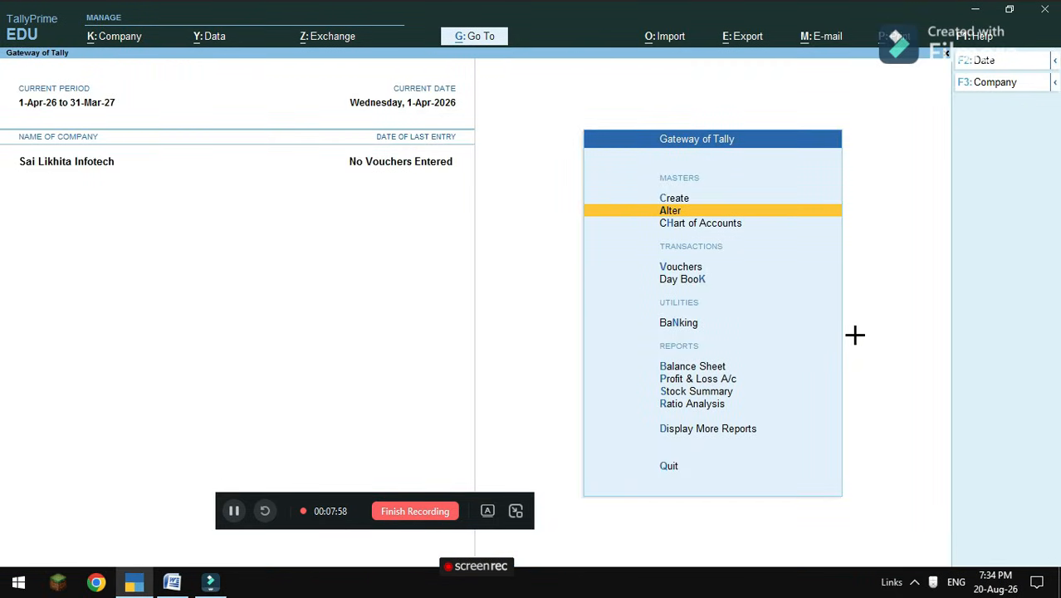
left_click(171, 583)
scroll(217, 289, "up", 5)
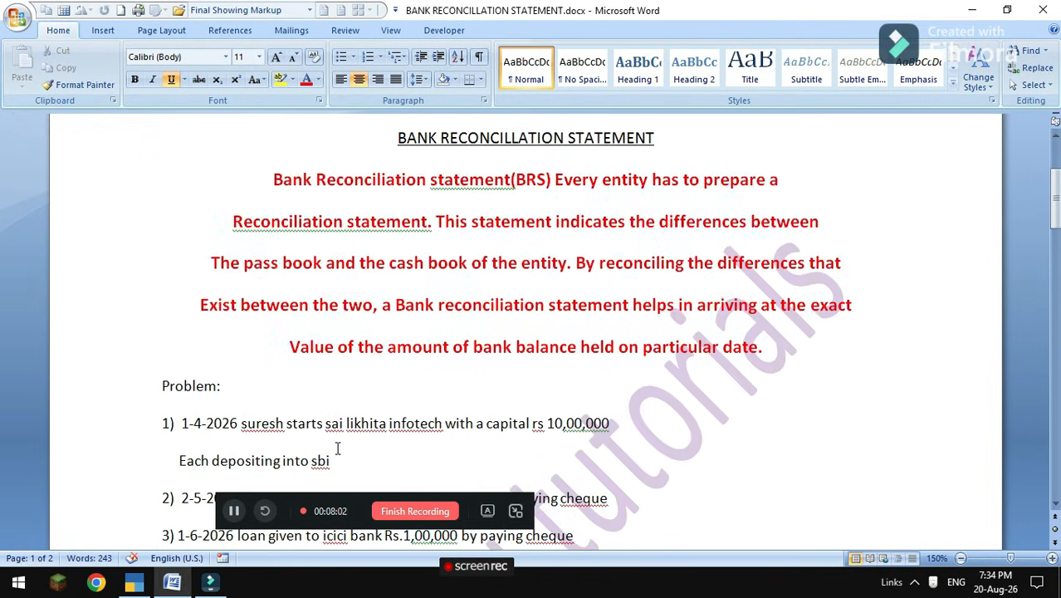
scroll(337, 449, "down", 2)
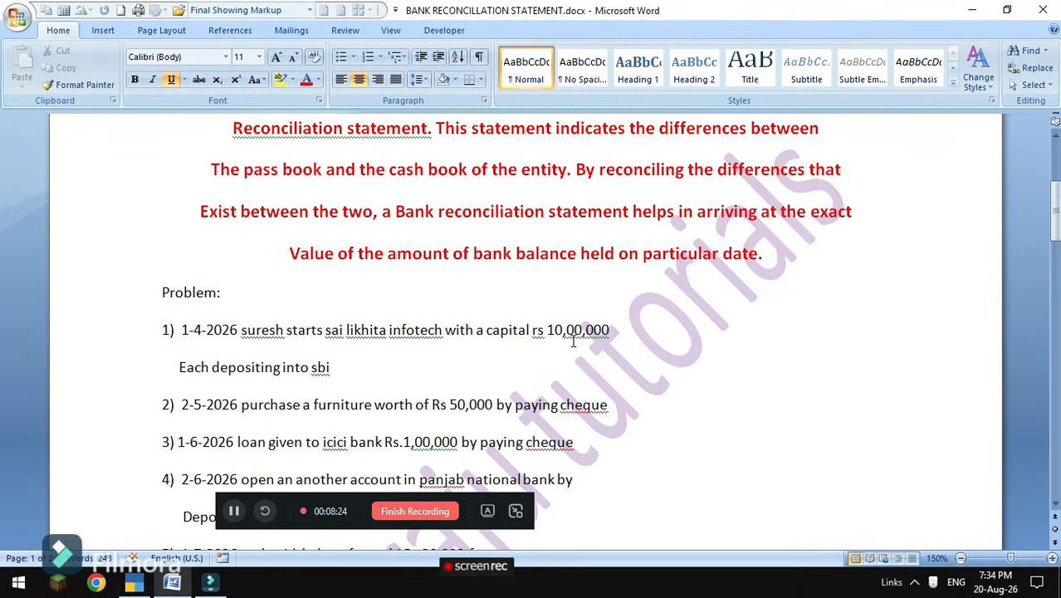
mouse_move(211, 582)
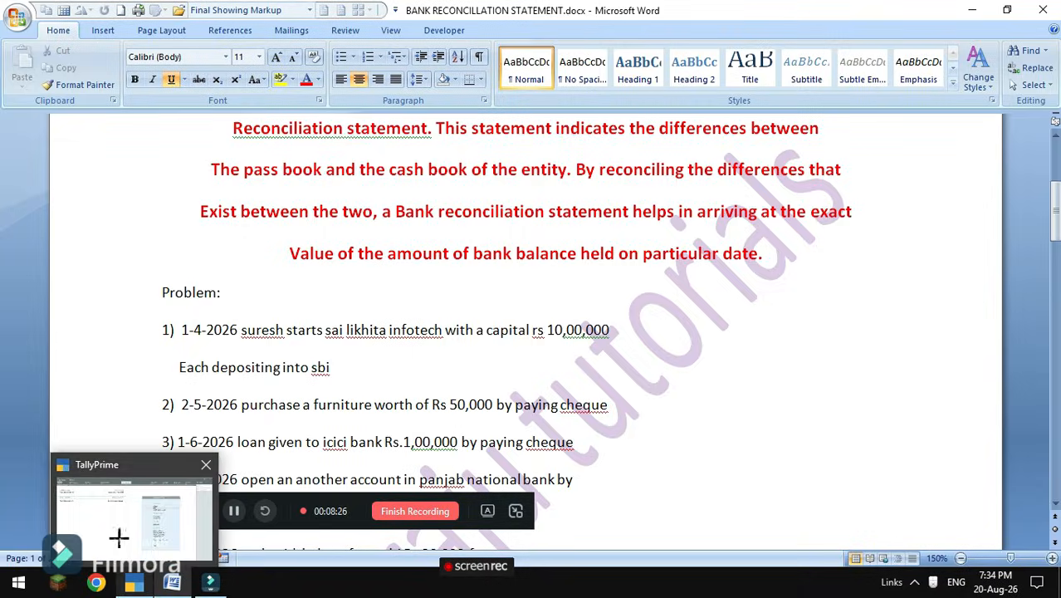
left_click(115, 519)
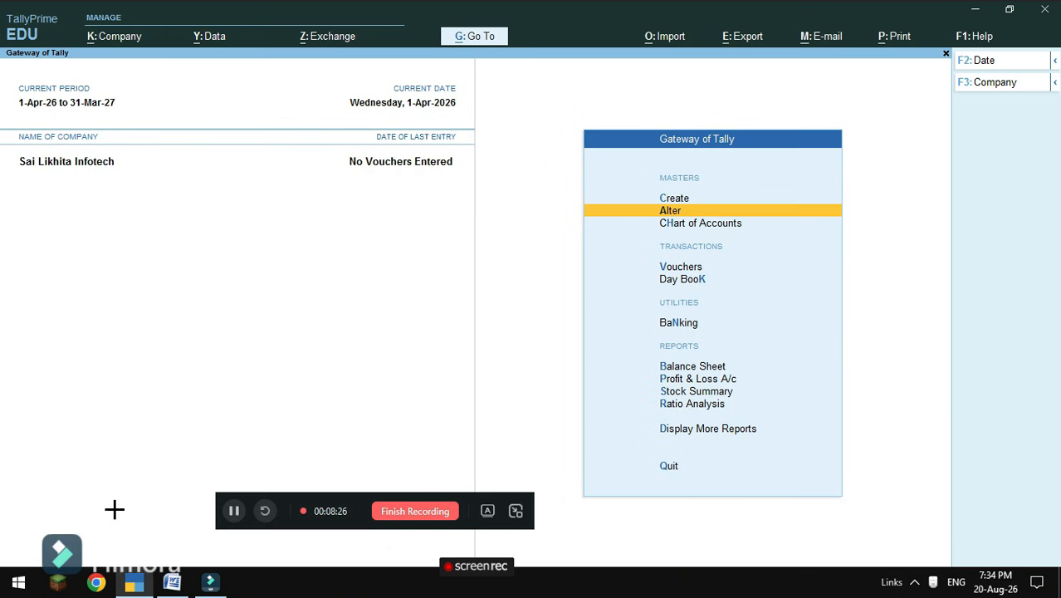
Start a Receipt voucher dated 1-4-2026 crediting Capital with 10,00,000.
left_click(681, 265)
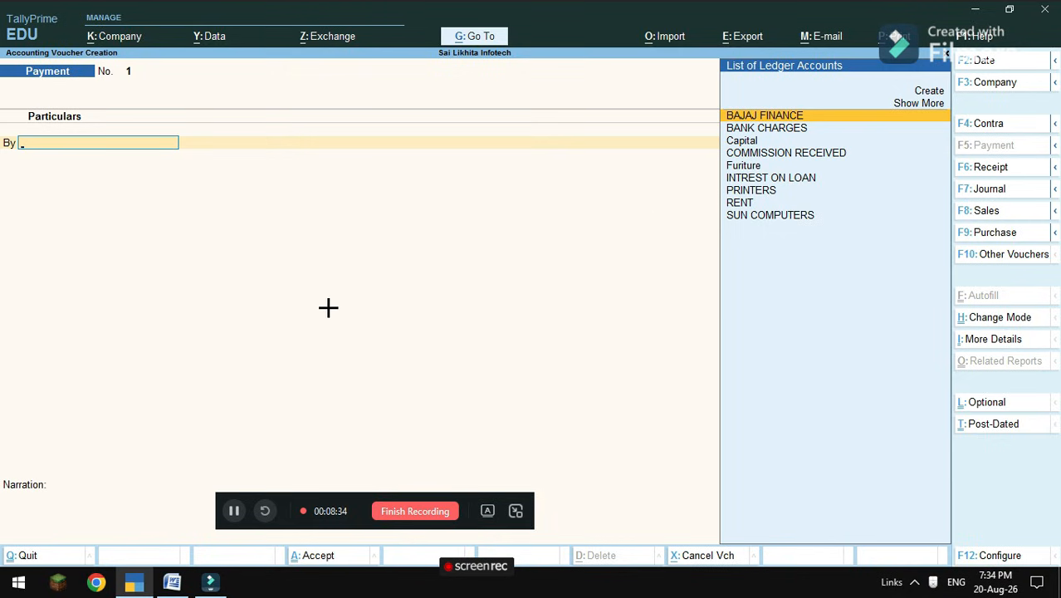
left_click(980, 171)
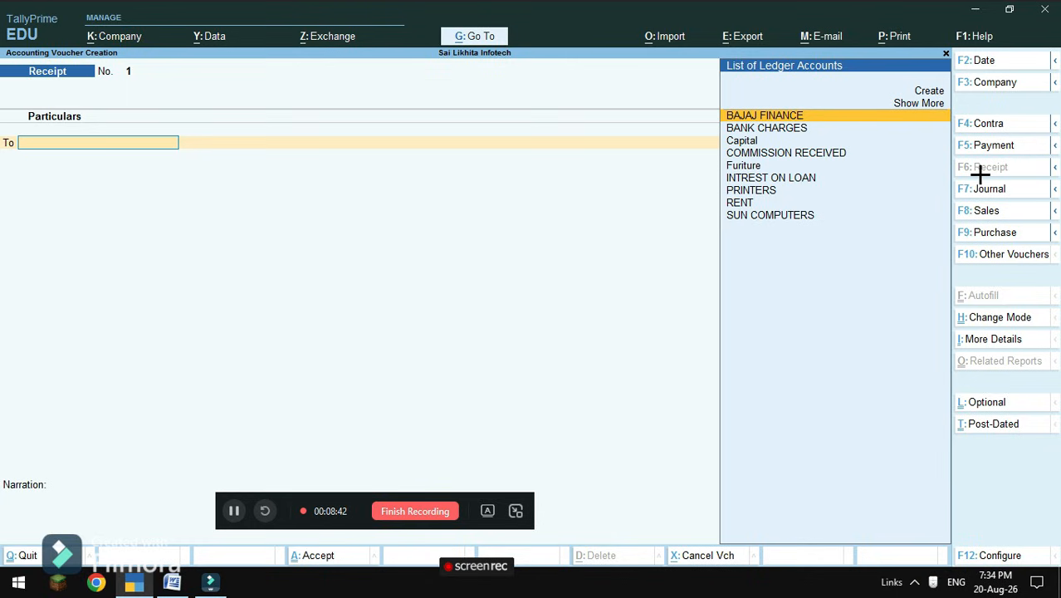
type("-")
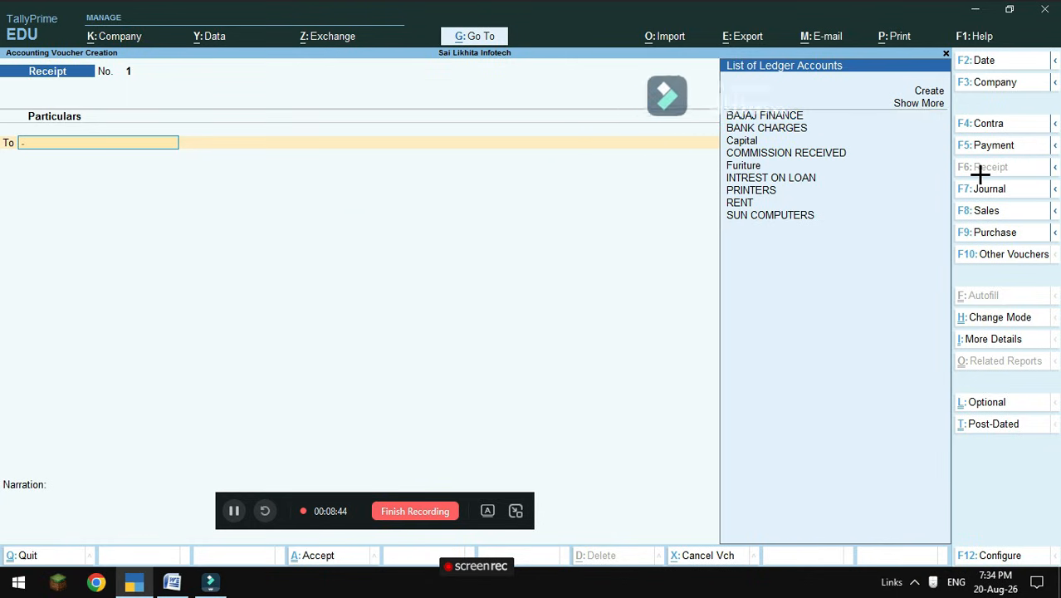
key("Return")
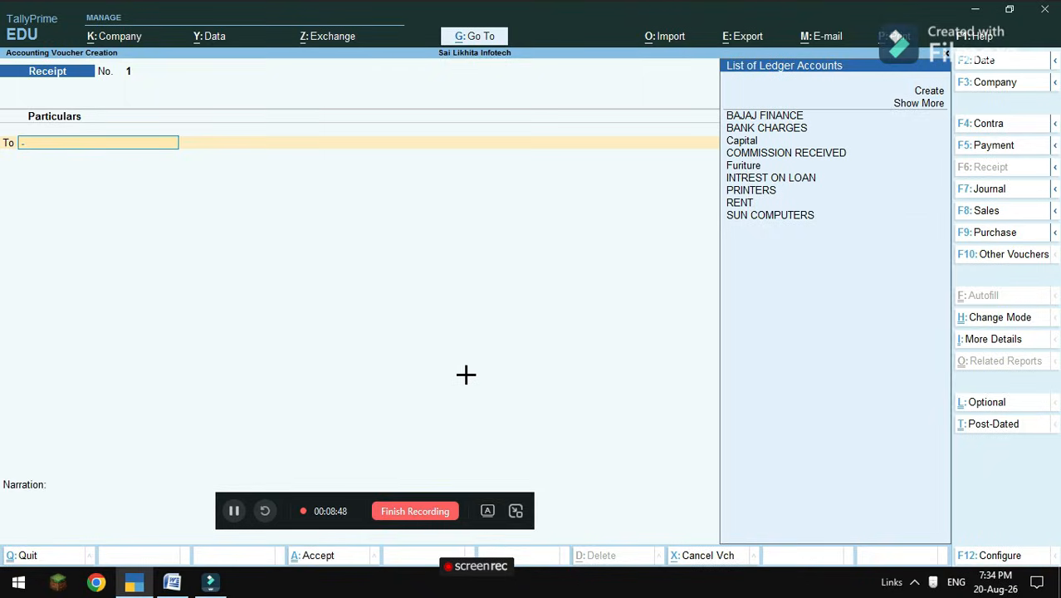
key("F2")
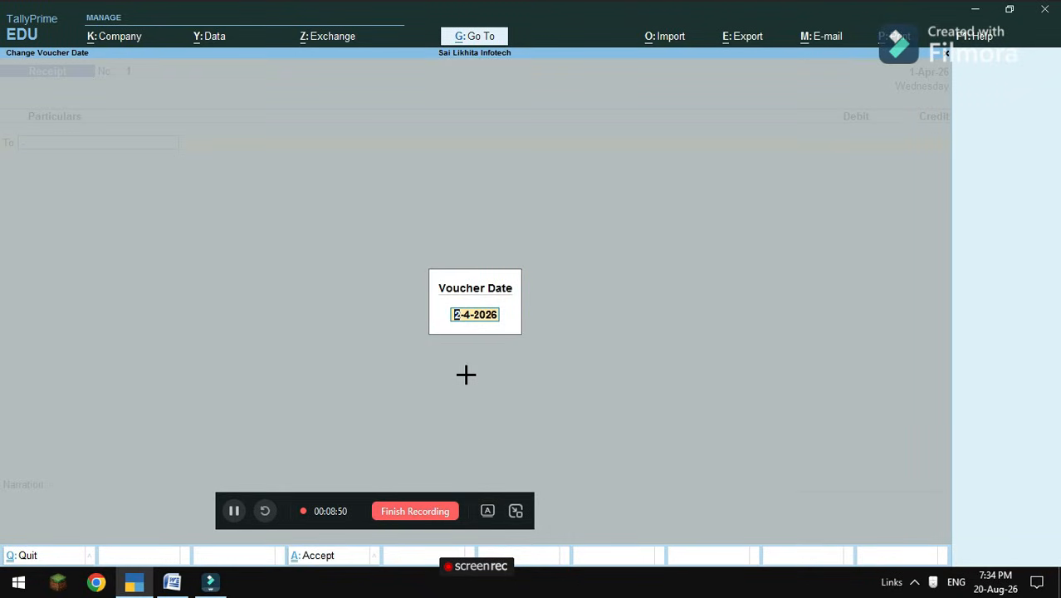
type("1-4")
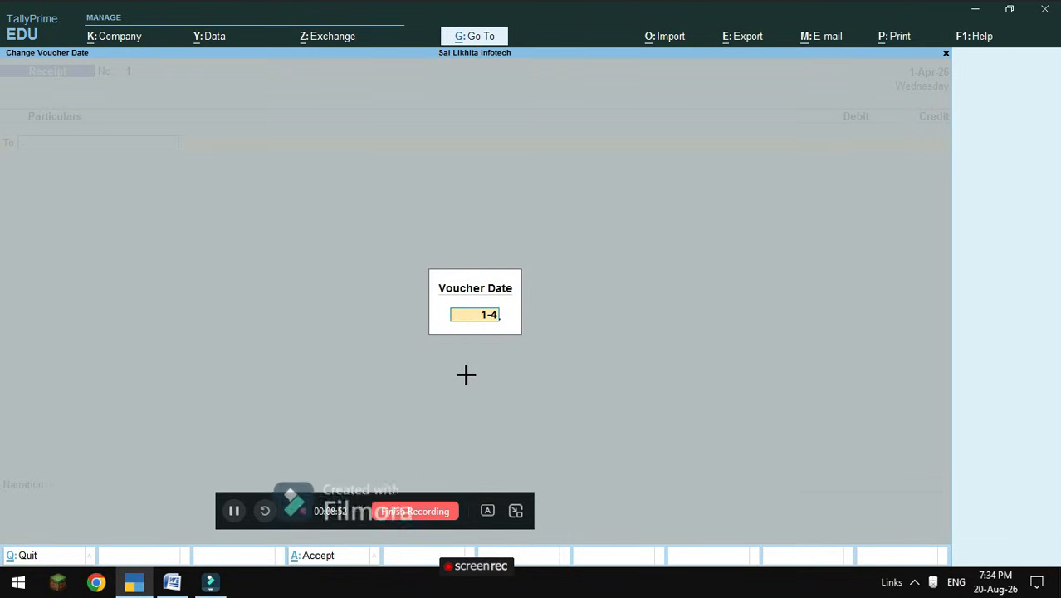
type("-2026")
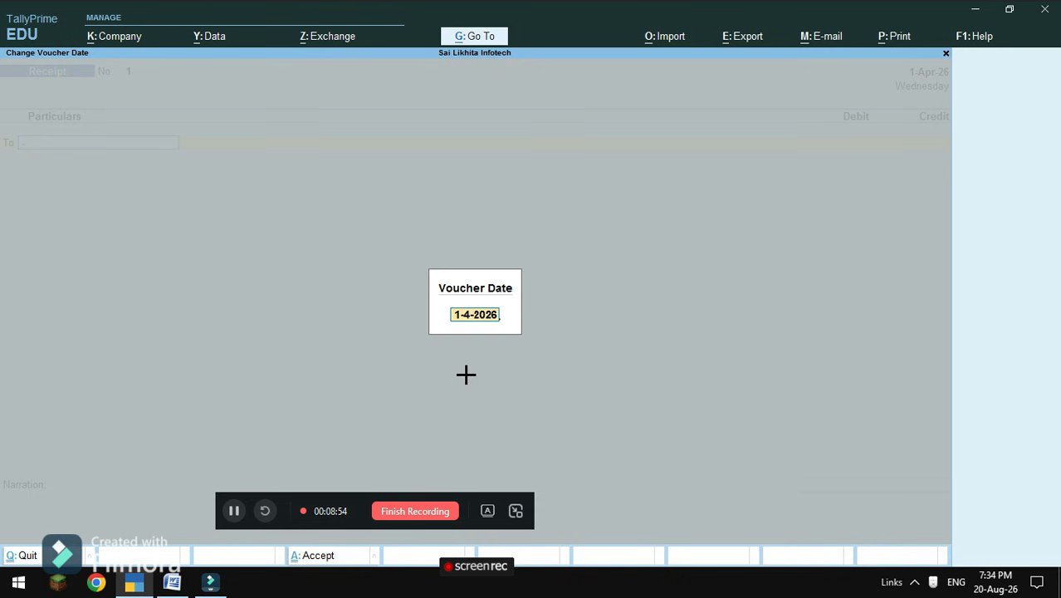
key("Return")
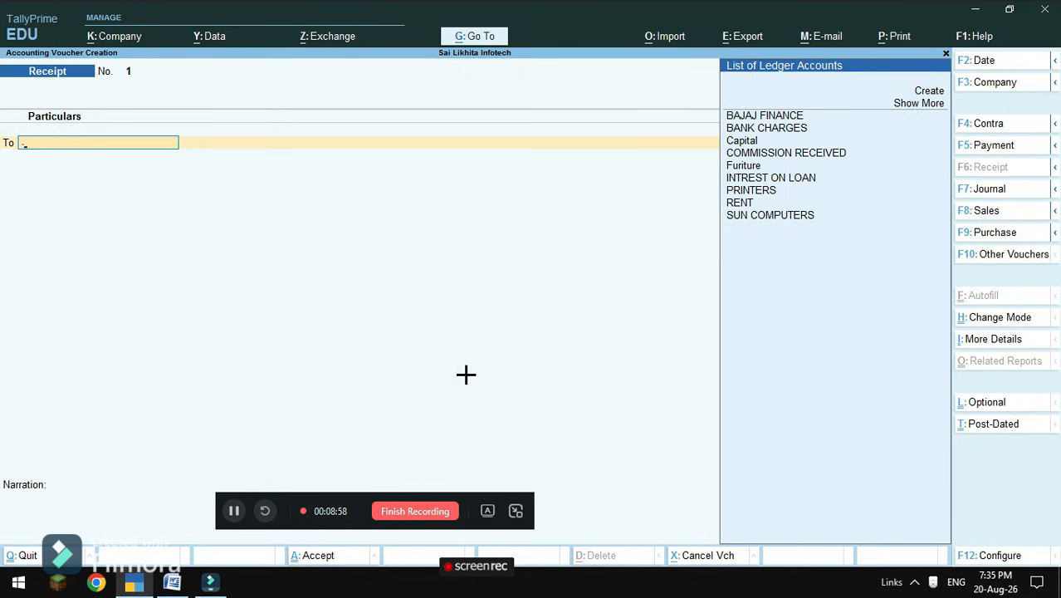
key("Down")
key("Down")
key("Down")
key("Down")
key("Down")
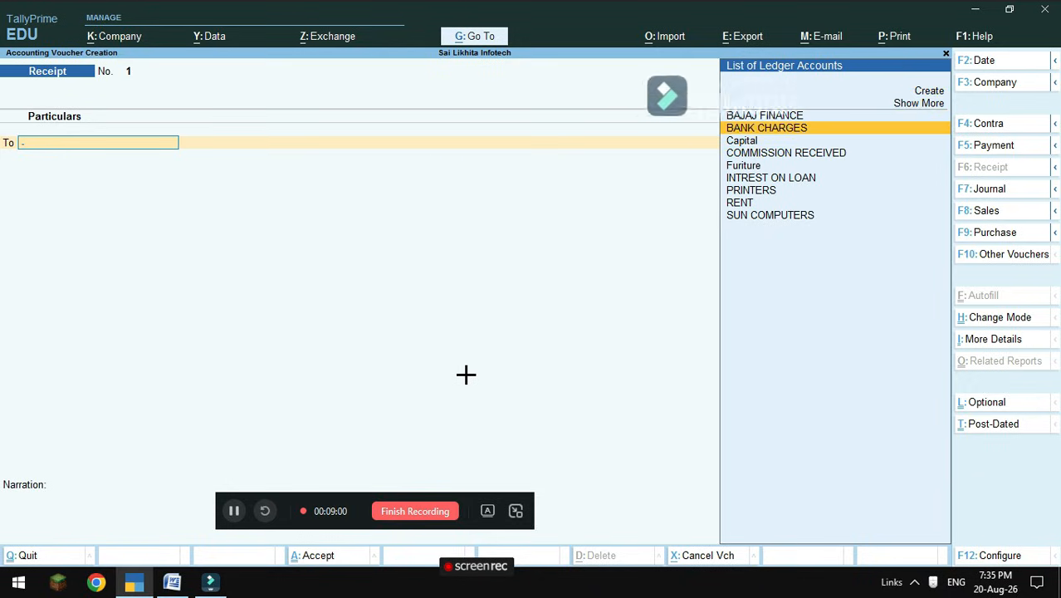
key("Return")
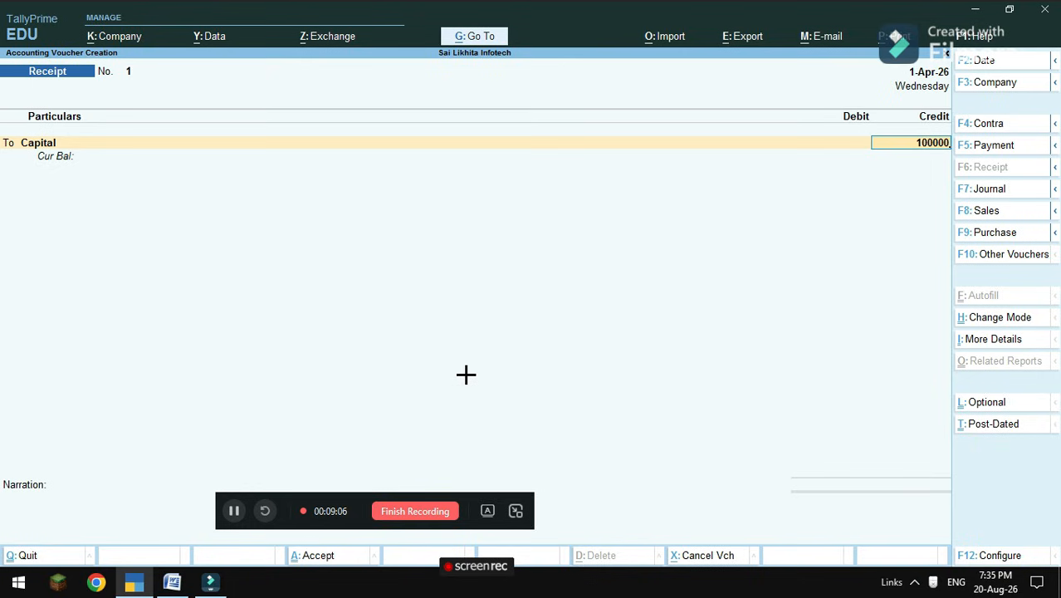
type("1000000")
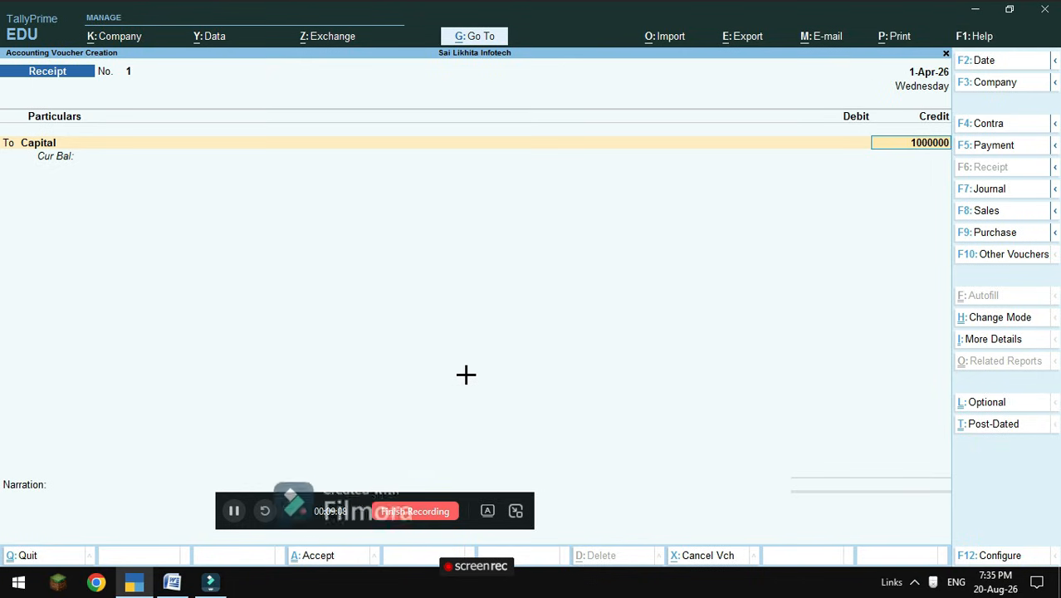
key("Return")
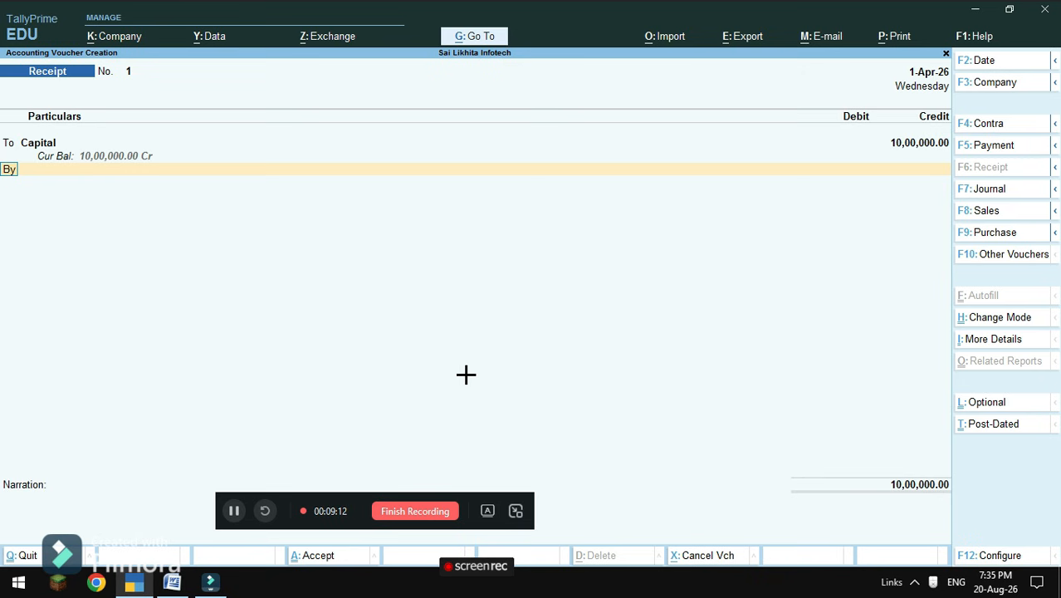
After checking the problem statement, debit Sbi for 10,00,000 and save the receipt without narration.
mouse_move(166, 583)
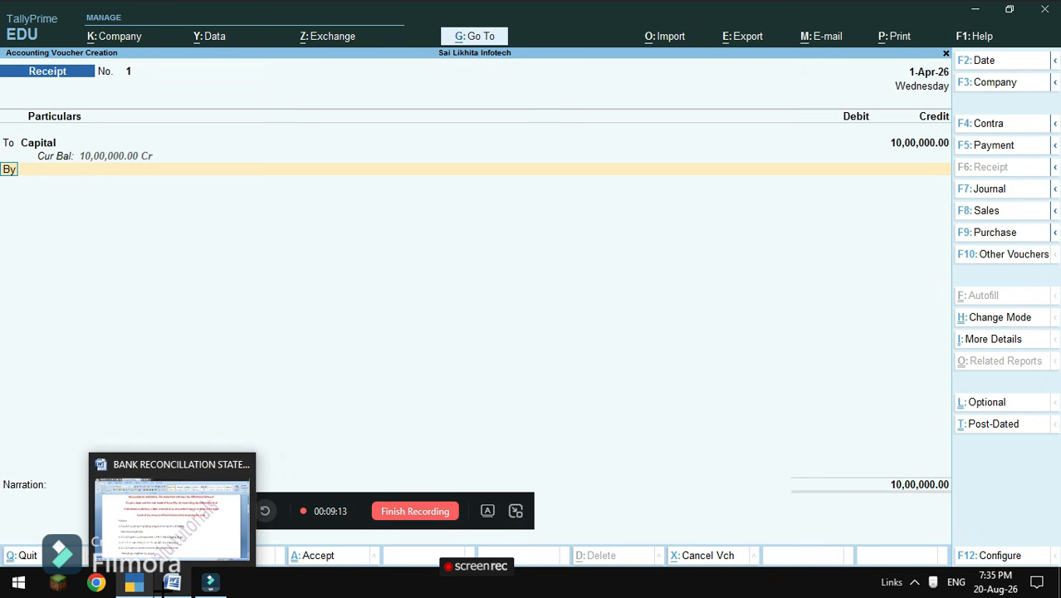
left_click(191, 539)
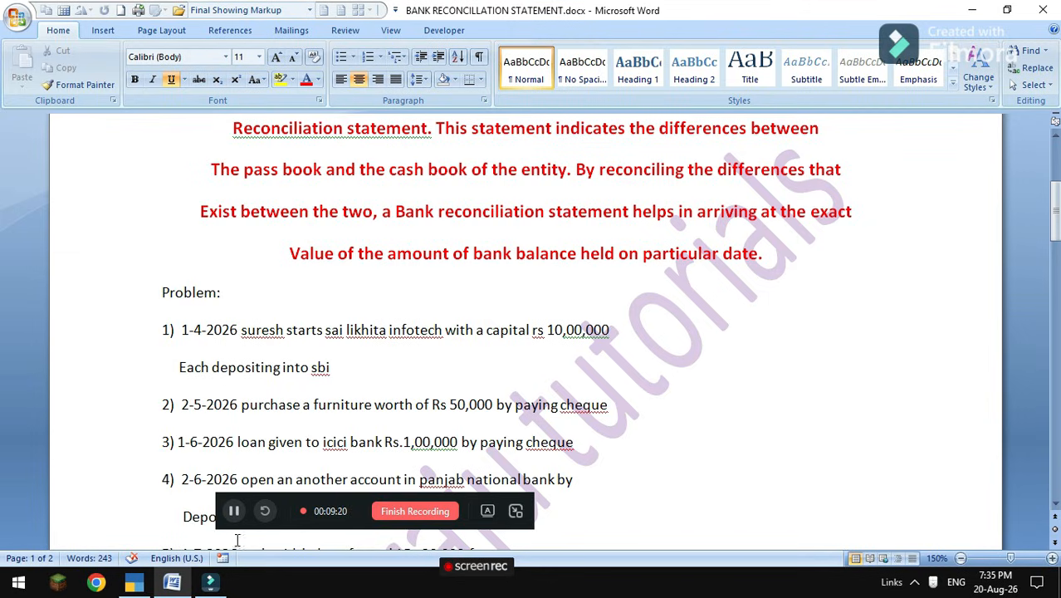
mouse_move(171, 583)
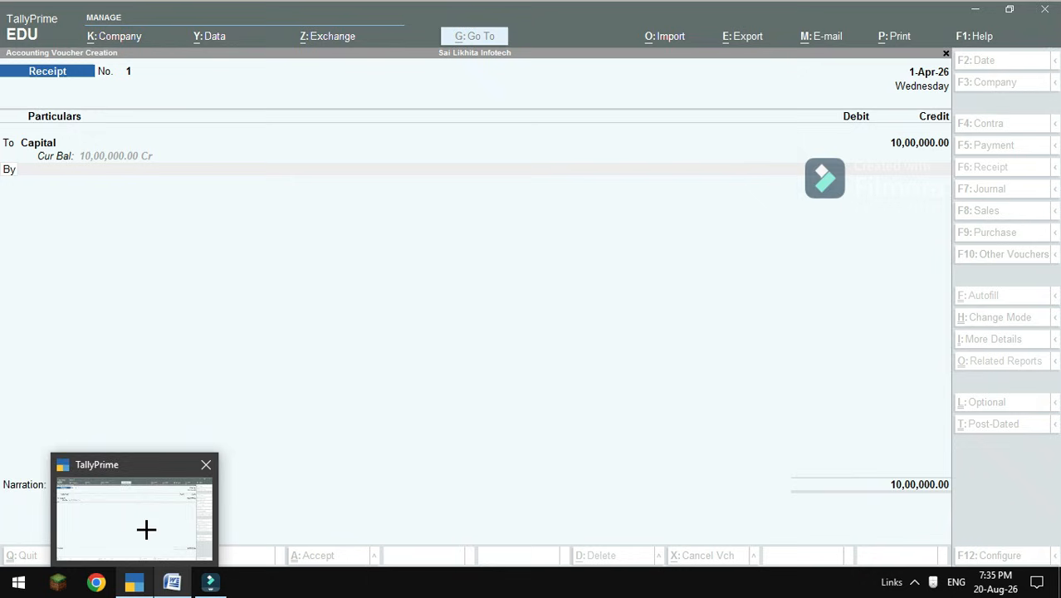
left_click(146, 529)
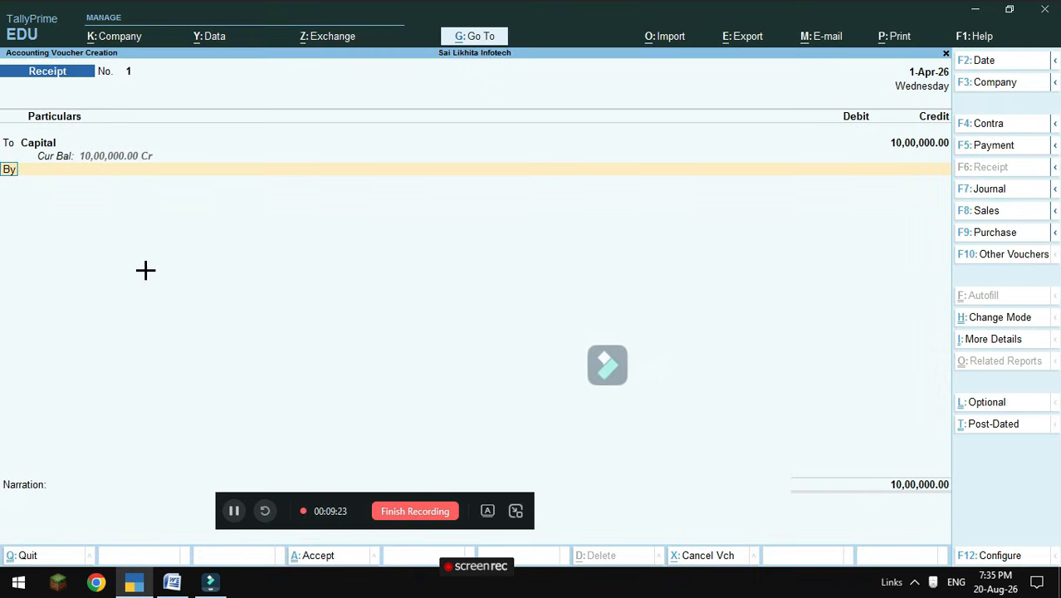
left_click(45, 169)
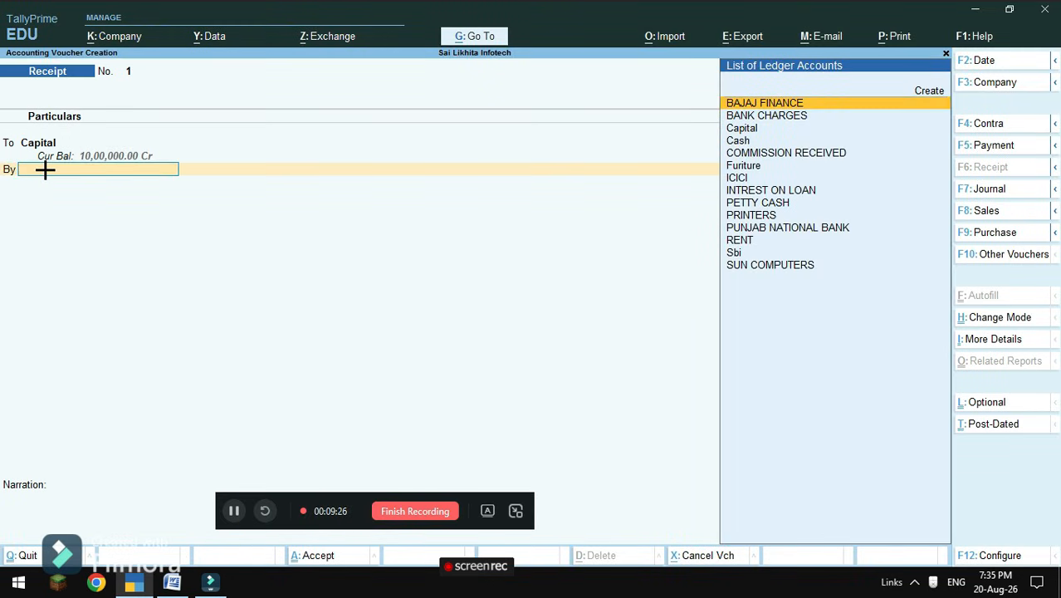
key("Down")
key("Down")
key("Down")
key("Down")
key("Down")
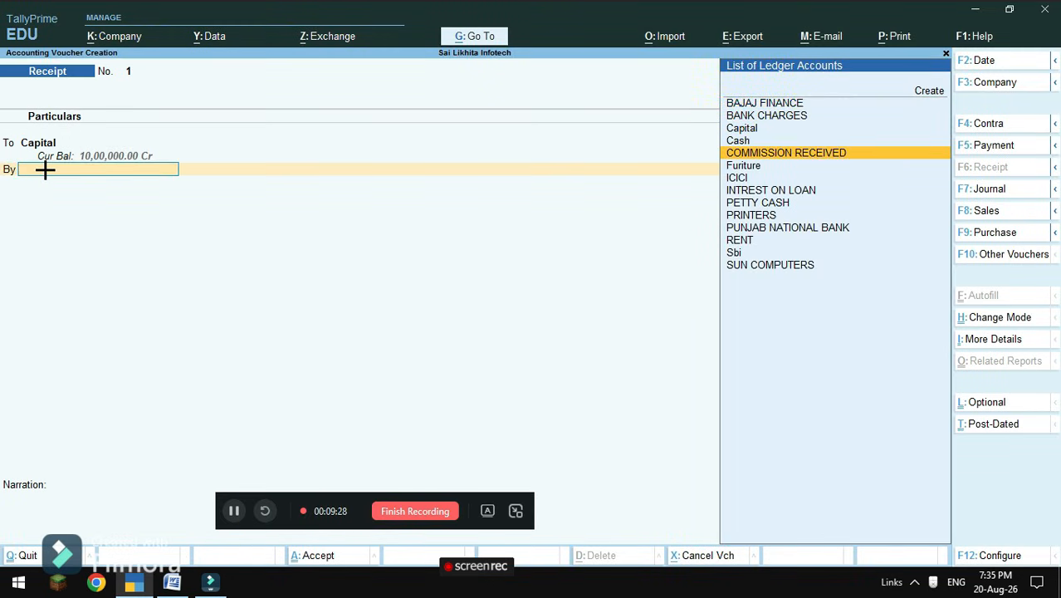
key("Down")
key("Down")
key("Down")
key("Down")
key("Down")
key("Down")
key("Down")
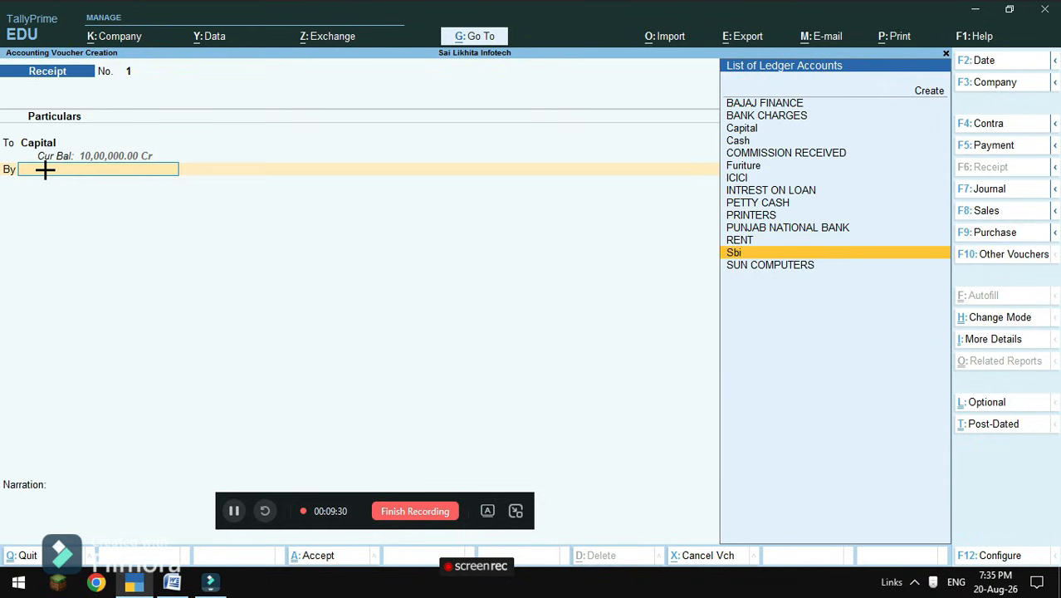
key("Return")
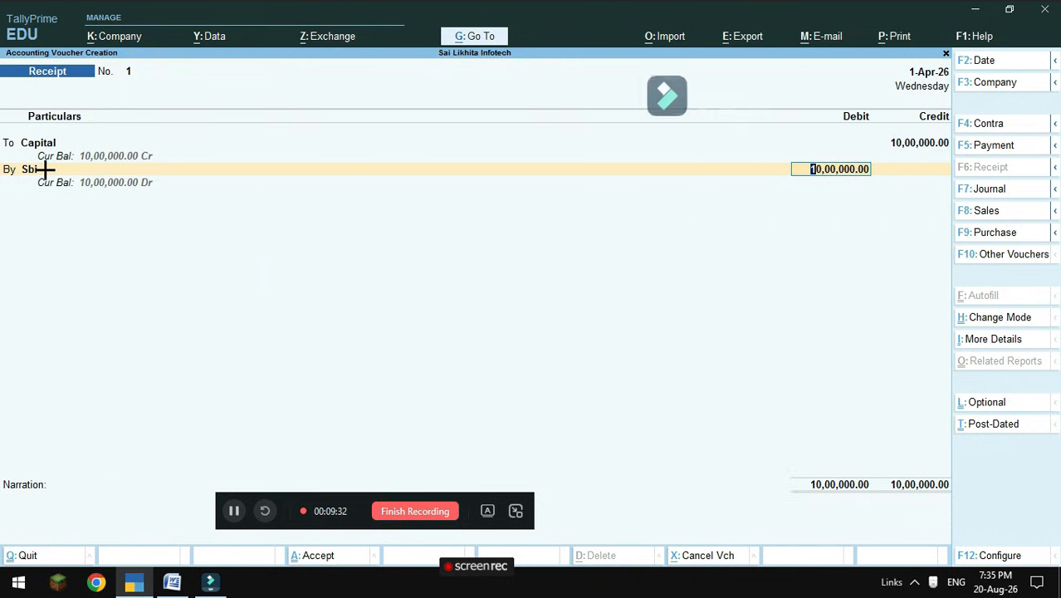
key("Return")
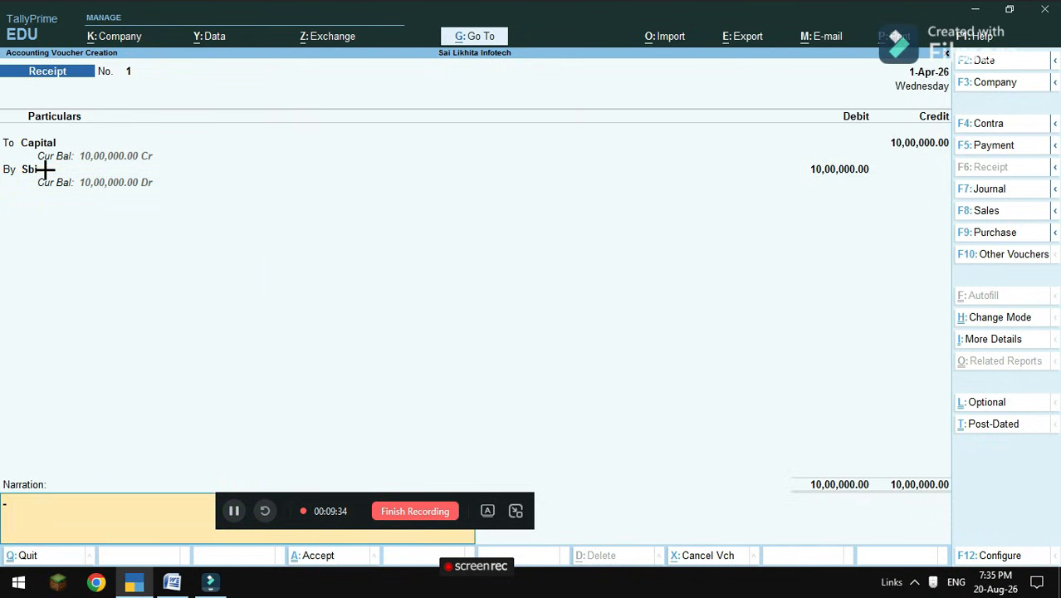
key("Return")
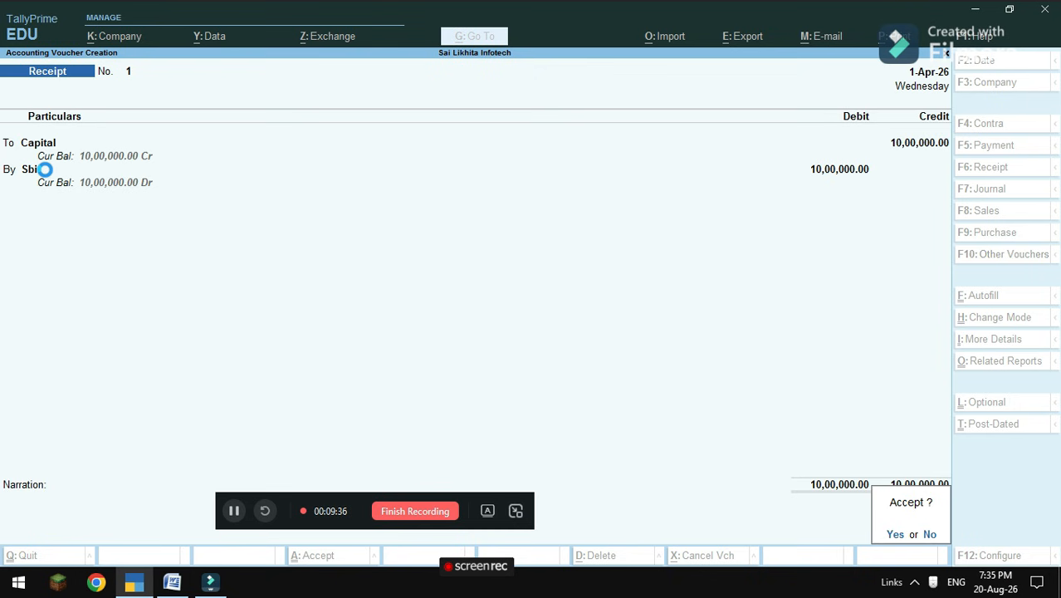
key("Return")
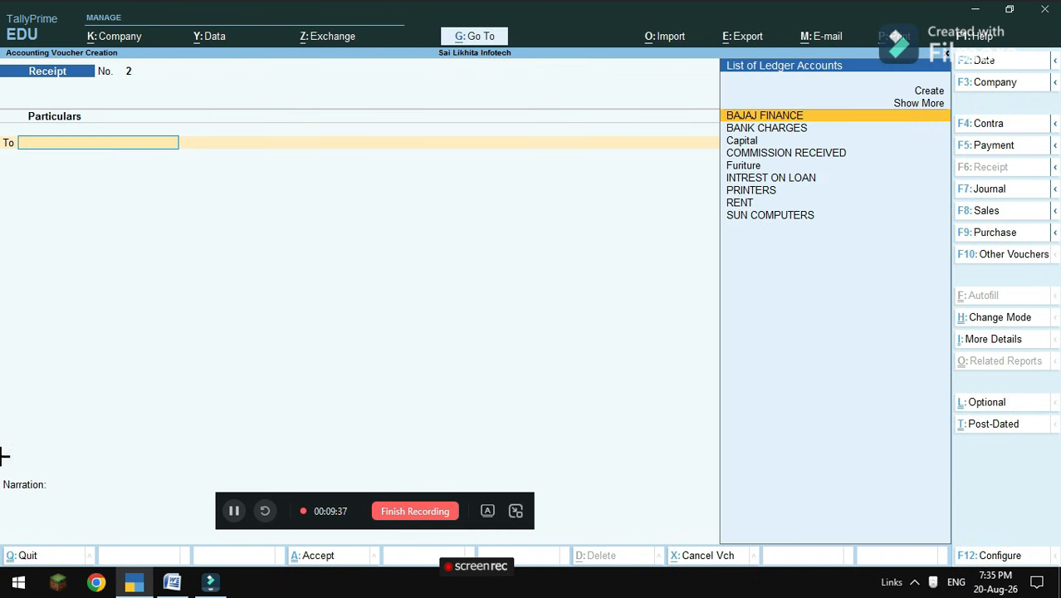
Check the problem statement and start a Payment voucher dated 2-5-2026.
left_click(173, 583)
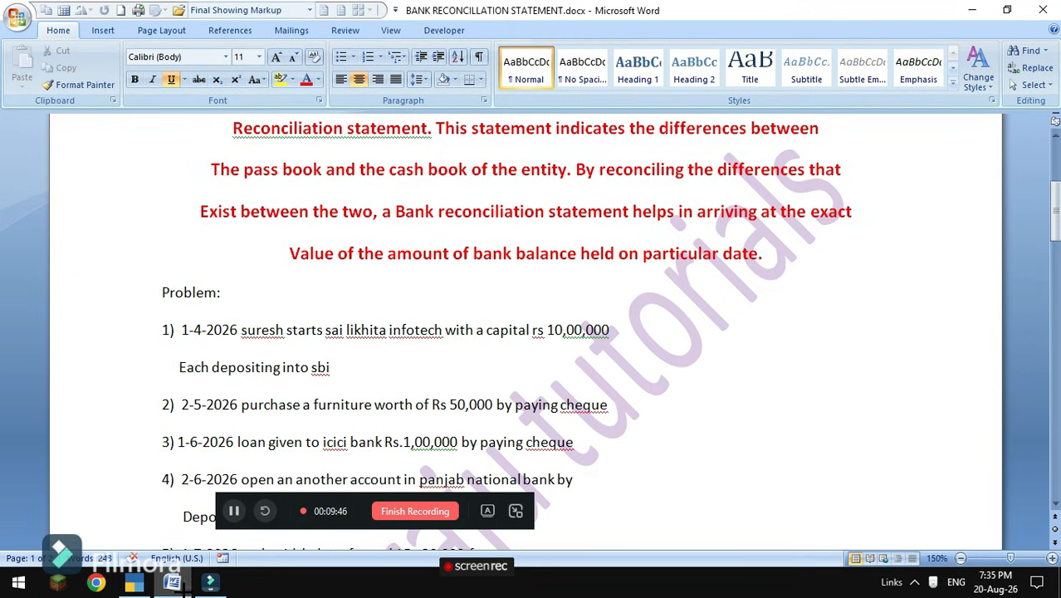
left_click(134, 582)
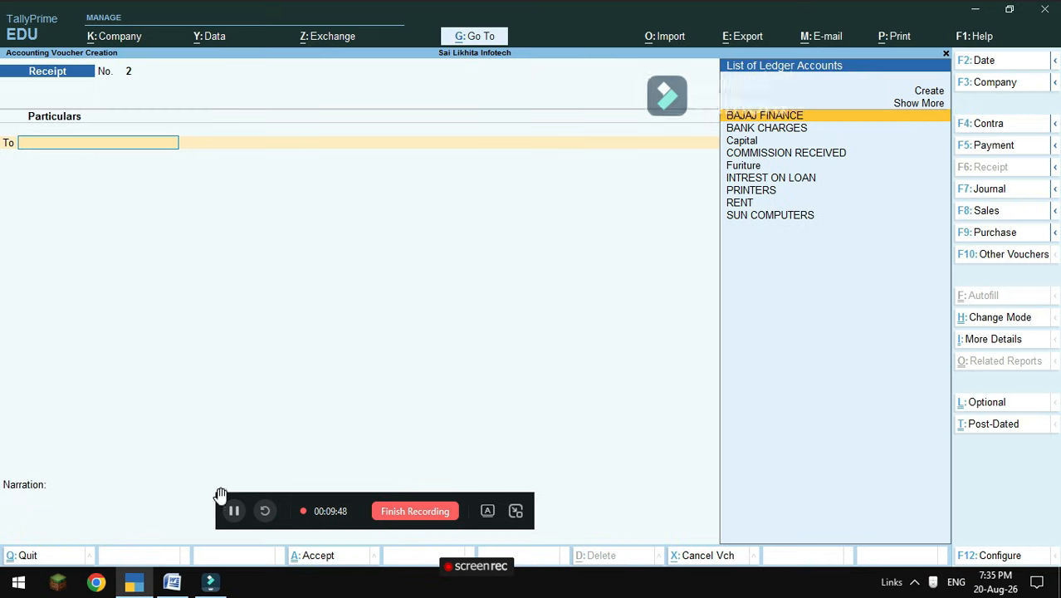
left_click(994, 146)
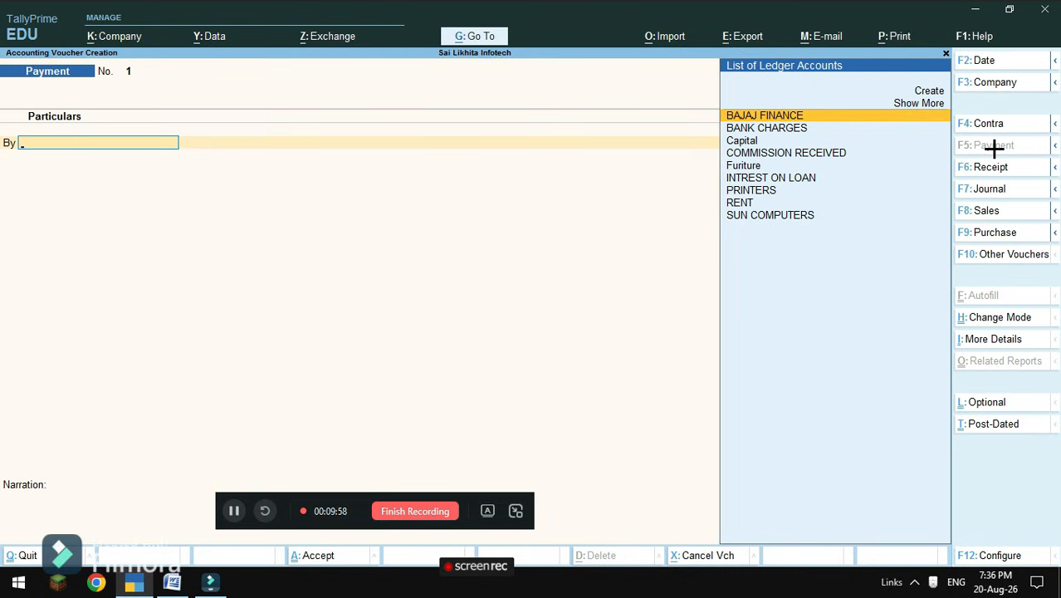
key("F2")
type("2")
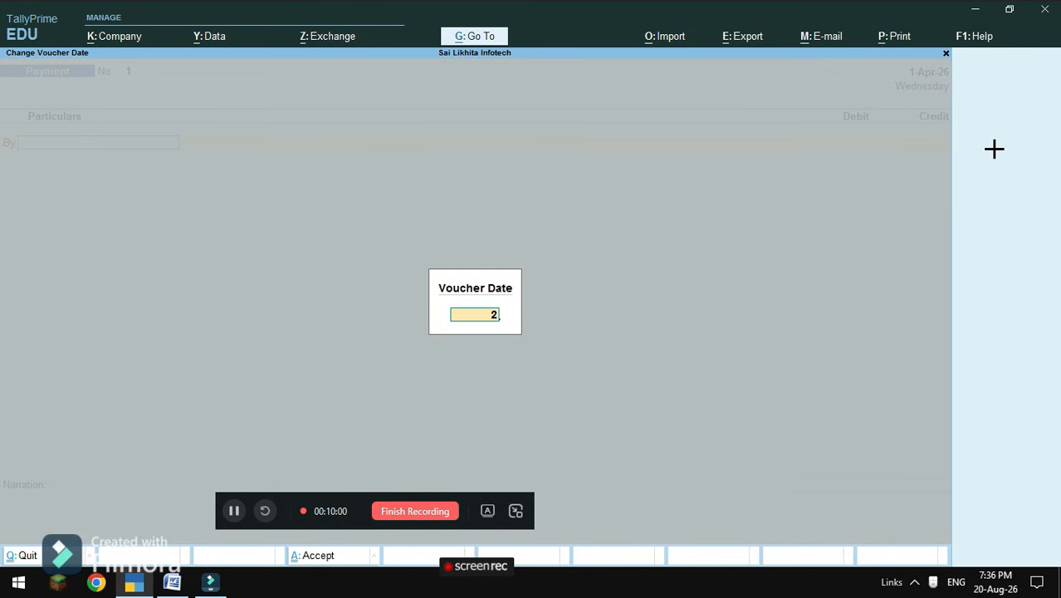
type("-5-2026")
key("Return")
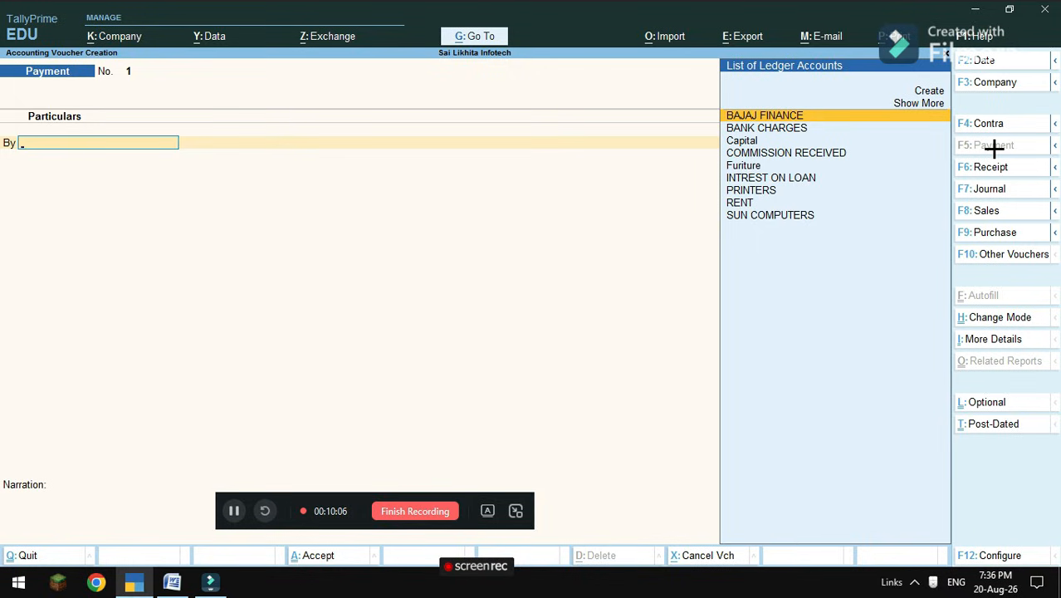
Debit Furiture 50,000, credit Sbi for the same amount, and save the payment.
key("Down")
key("Down")
key("Down")
key("Down")
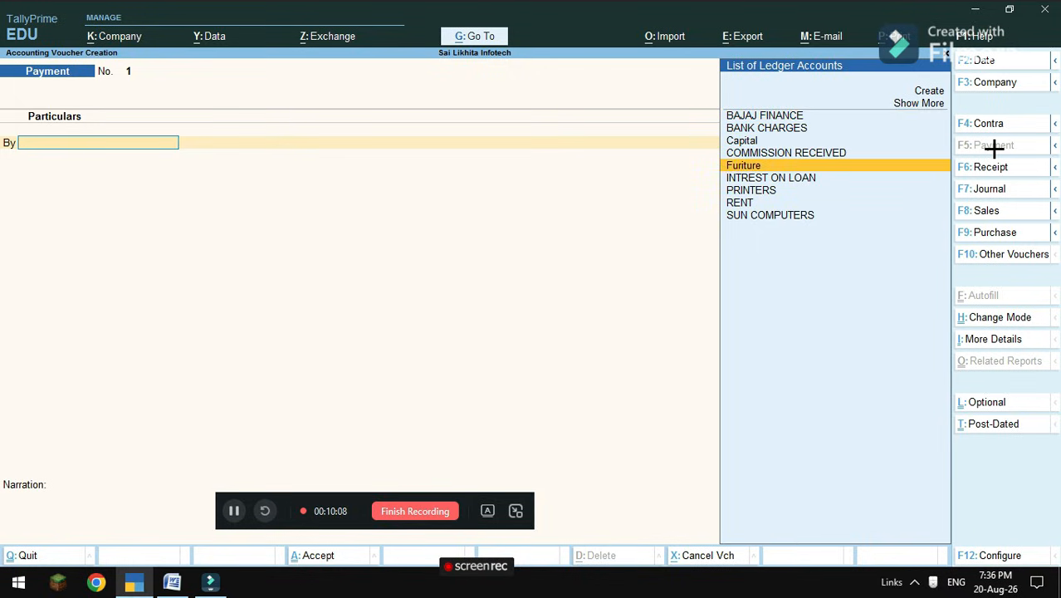
key("Return")
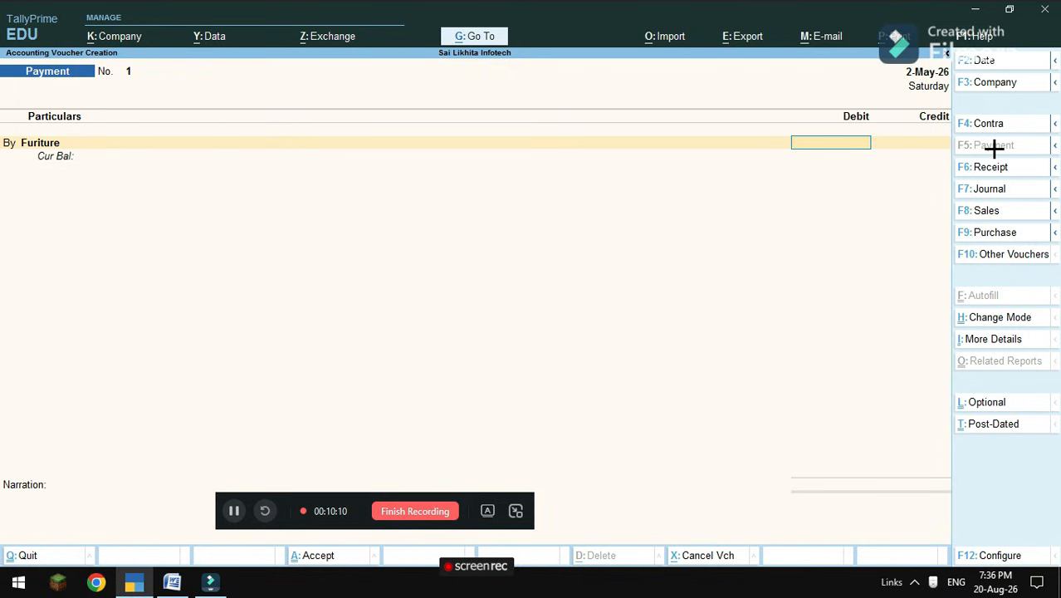
type("500")
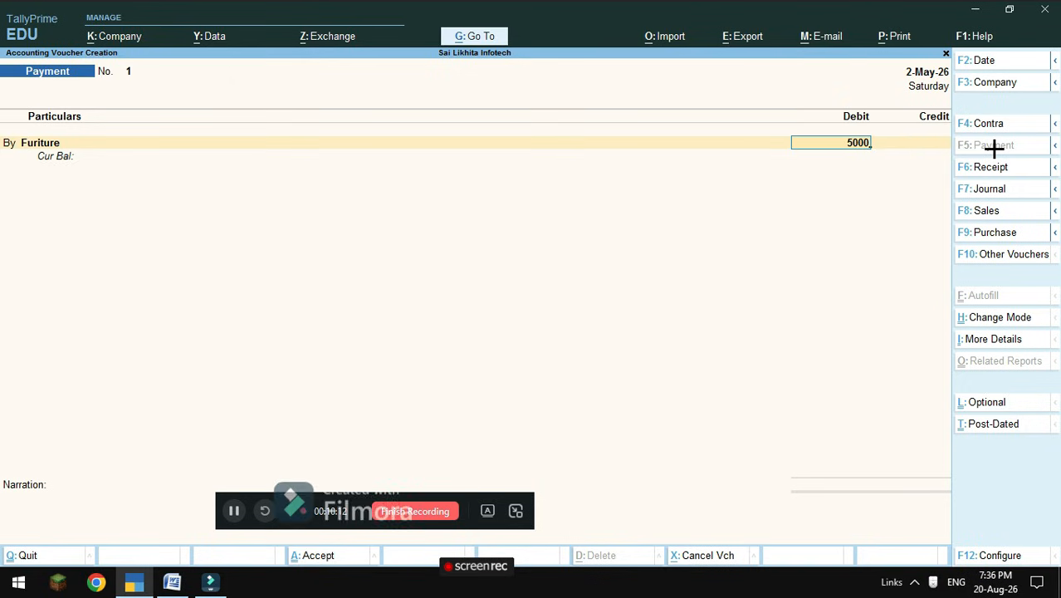
type("0")
key("Return")
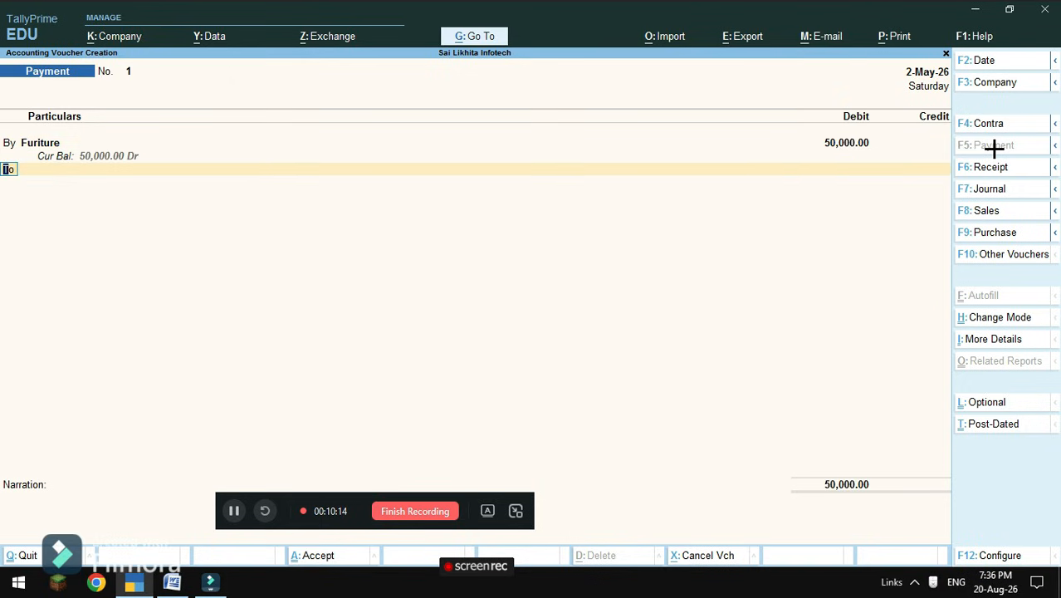
key("Return")
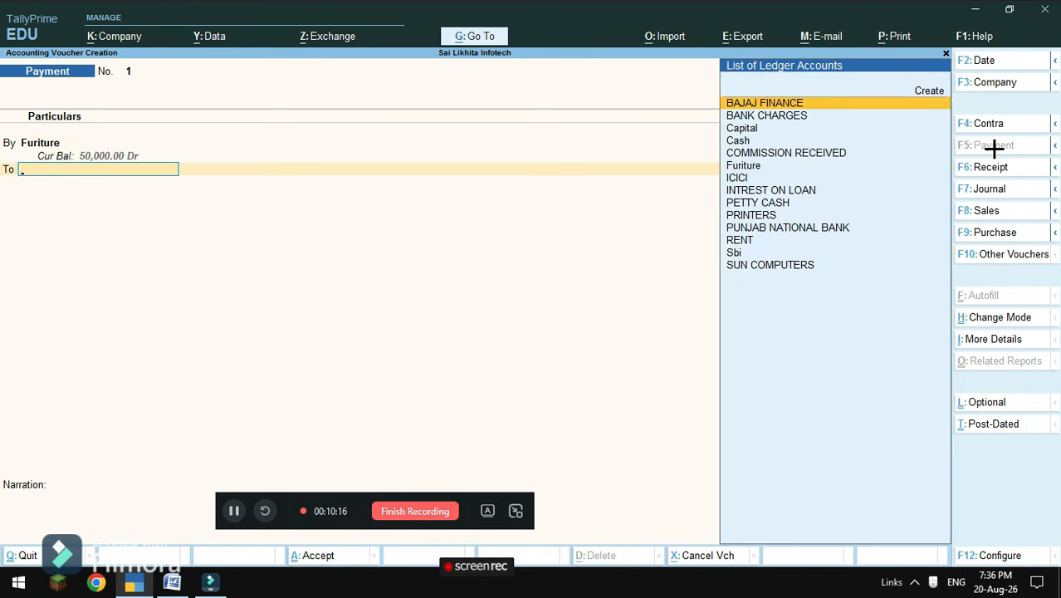
key("Down")
key("Down")
key("Down")
key("Down")
key("Down")
key("Down")
key("Down")
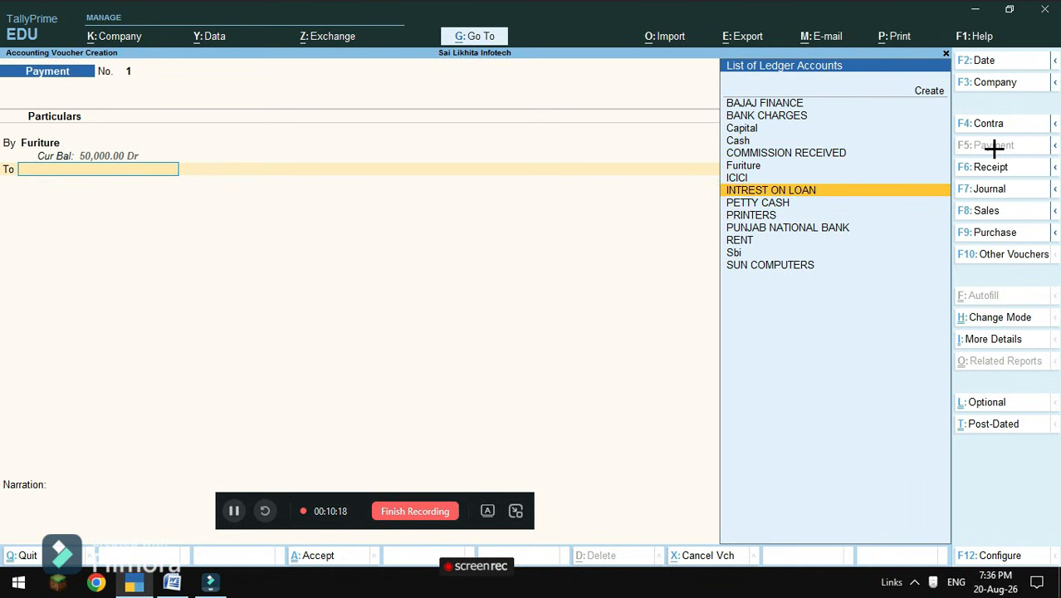
key("Down")
key("Down")
key("Down")
key("Down")
key("Down")
key("Return")
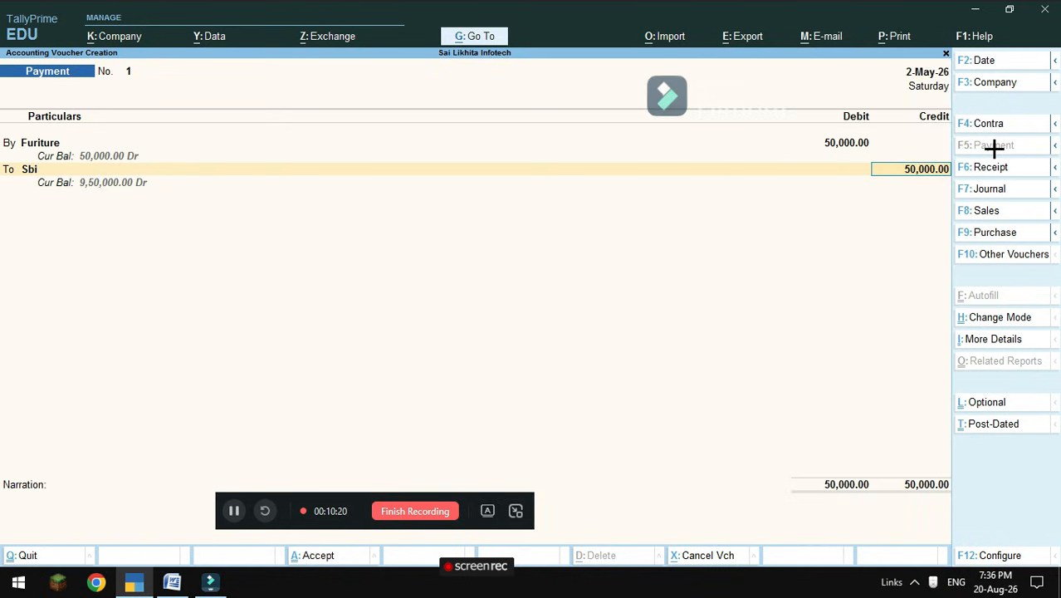
key("Return")
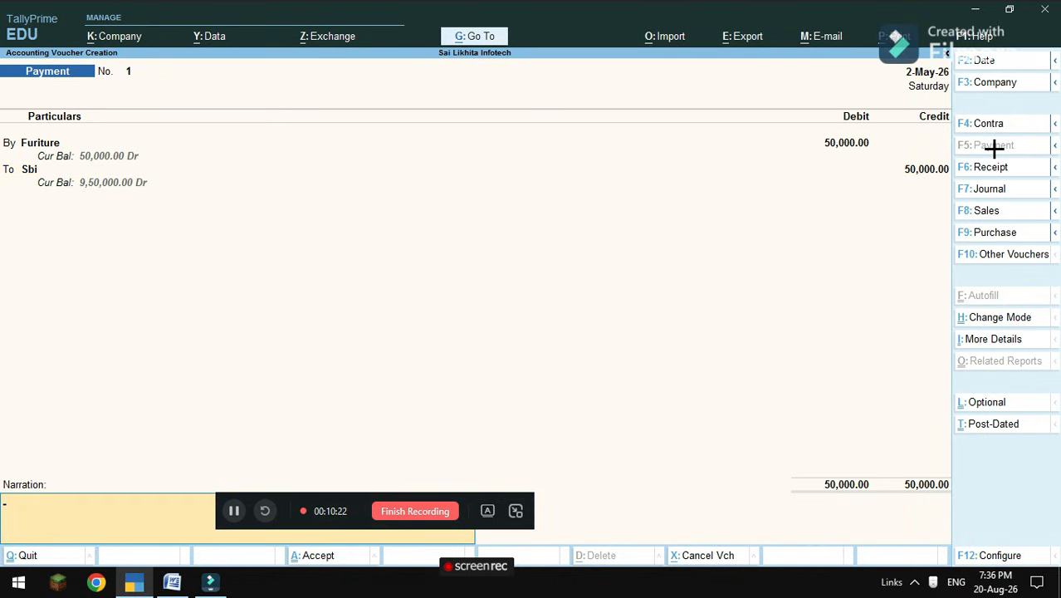
key("Return")
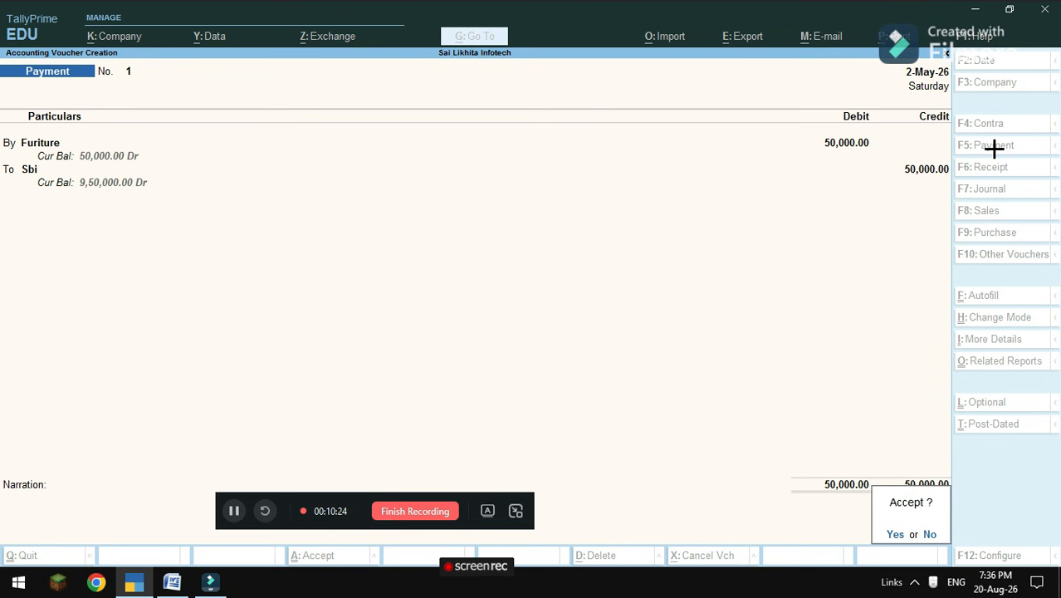
key("Return")
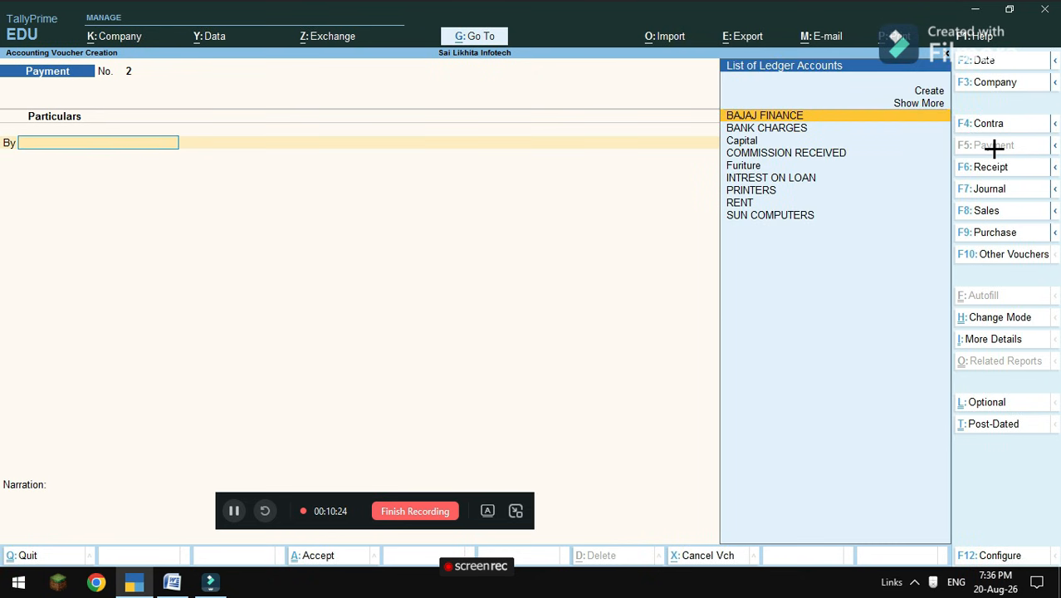
After checking the problem document, debit ICICI with 1,00,000 on payment voucher 2.
left_click(172, 582)
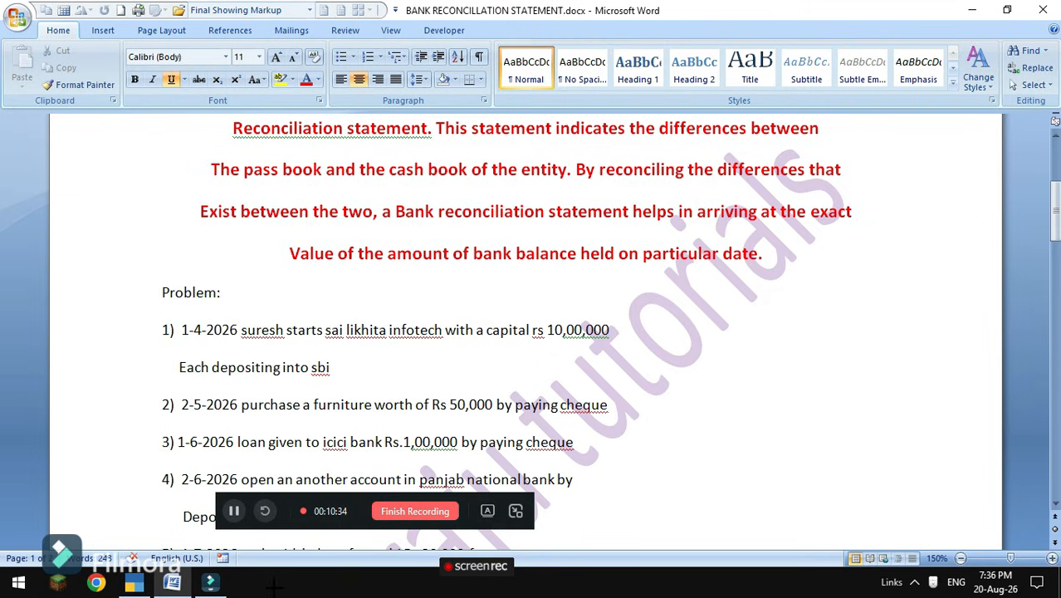
left_click(134, 581)
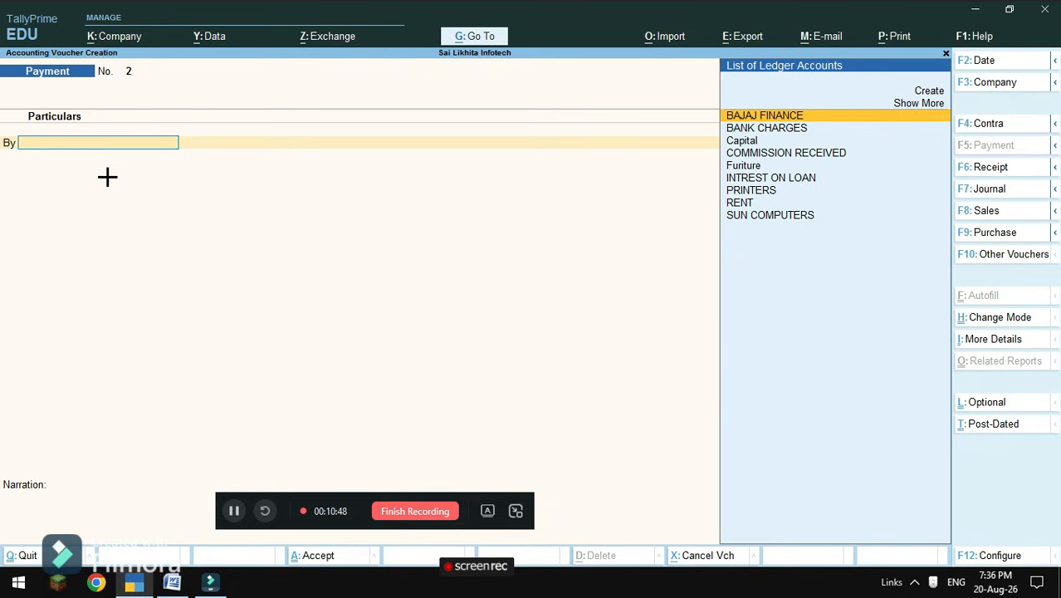
key("Down")
key("Down")
key("Down")
key("Down")
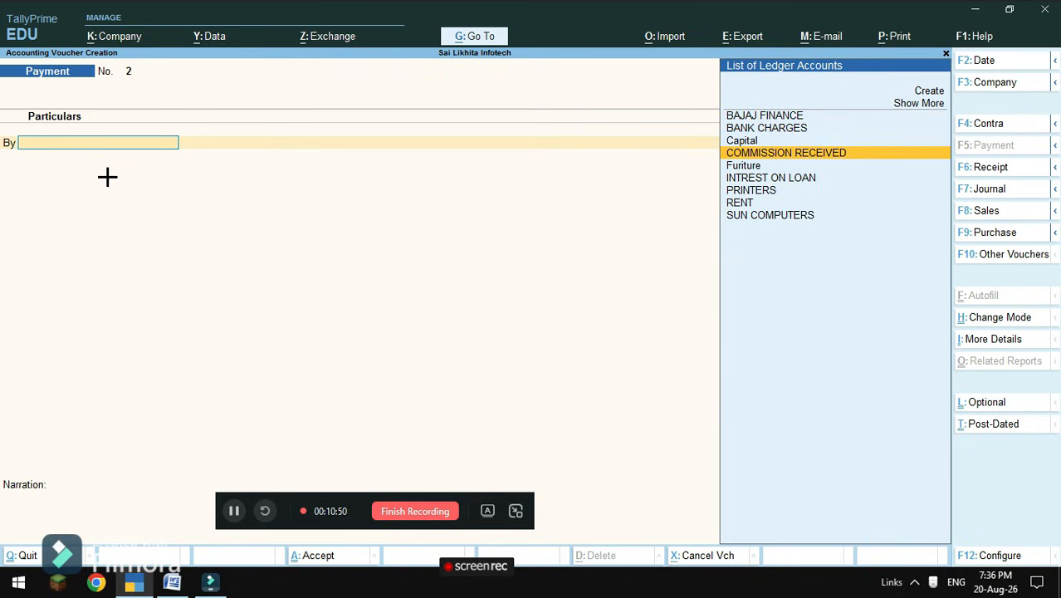
key("Down")
key("Down")
key("Down")
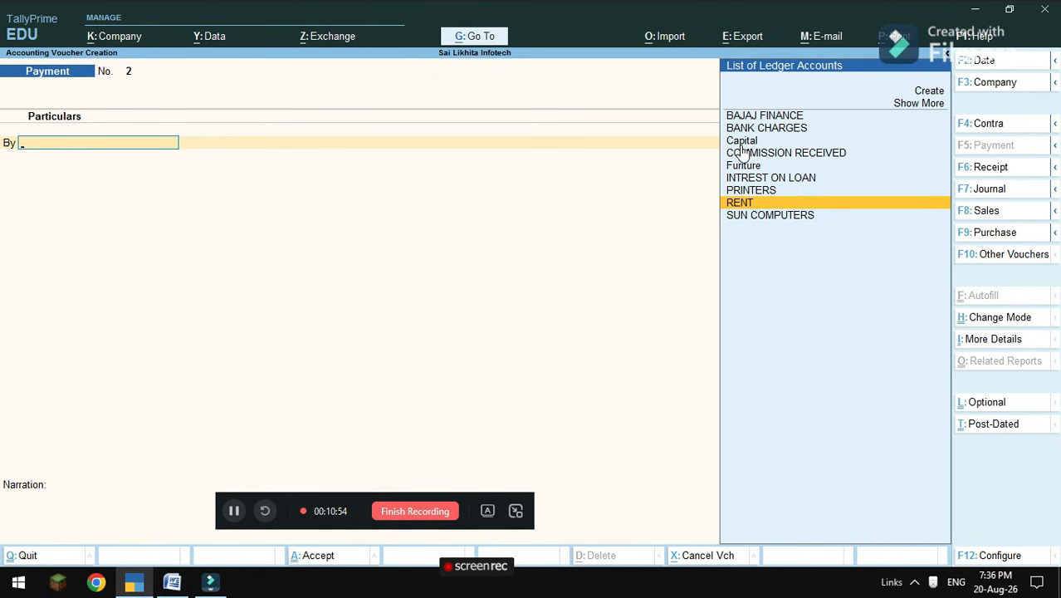
left_click(931, 105)
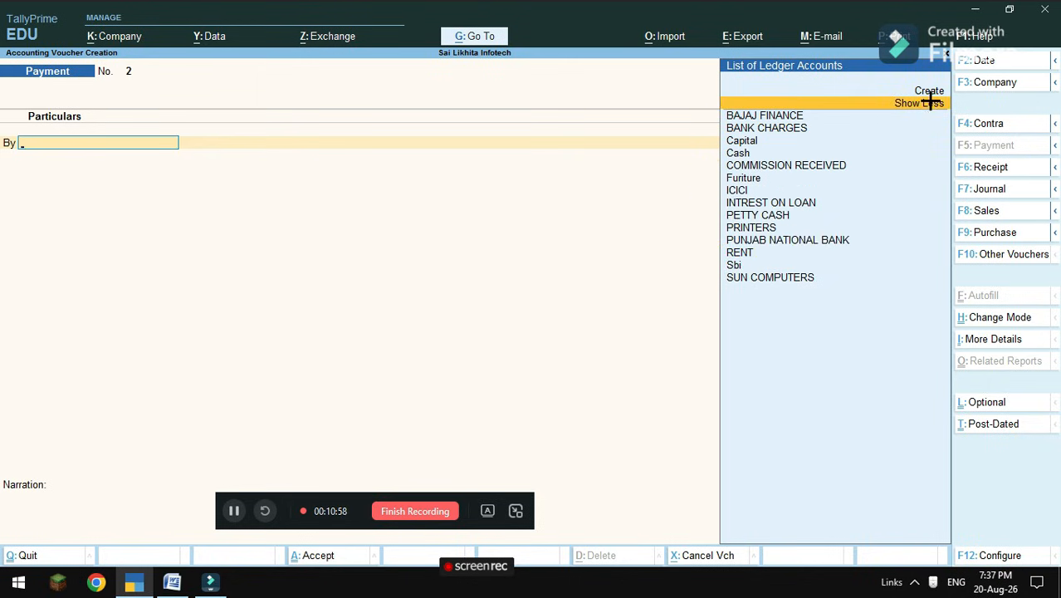
left_click(739, 191)
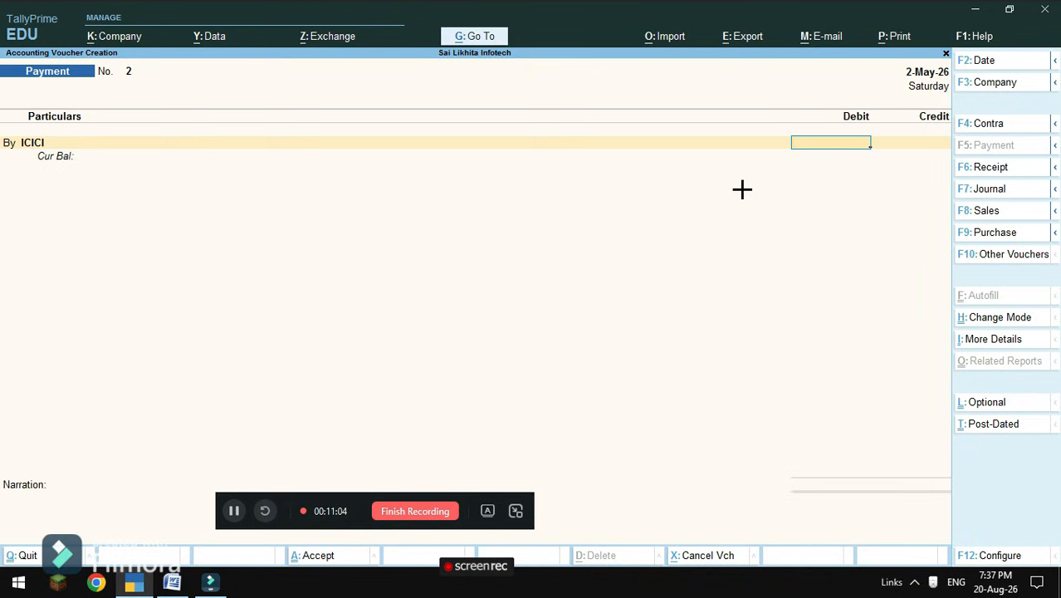
type("100000")
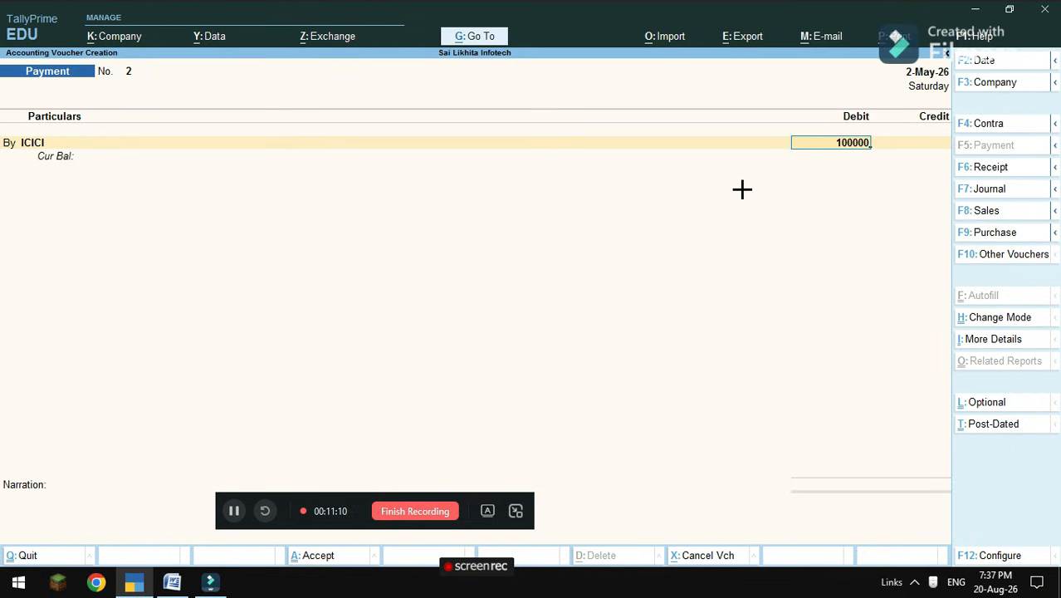
Date the voucher 1-6-2026, credit Sbi 1,00,000 and save payment voucher 2.
key("F2")
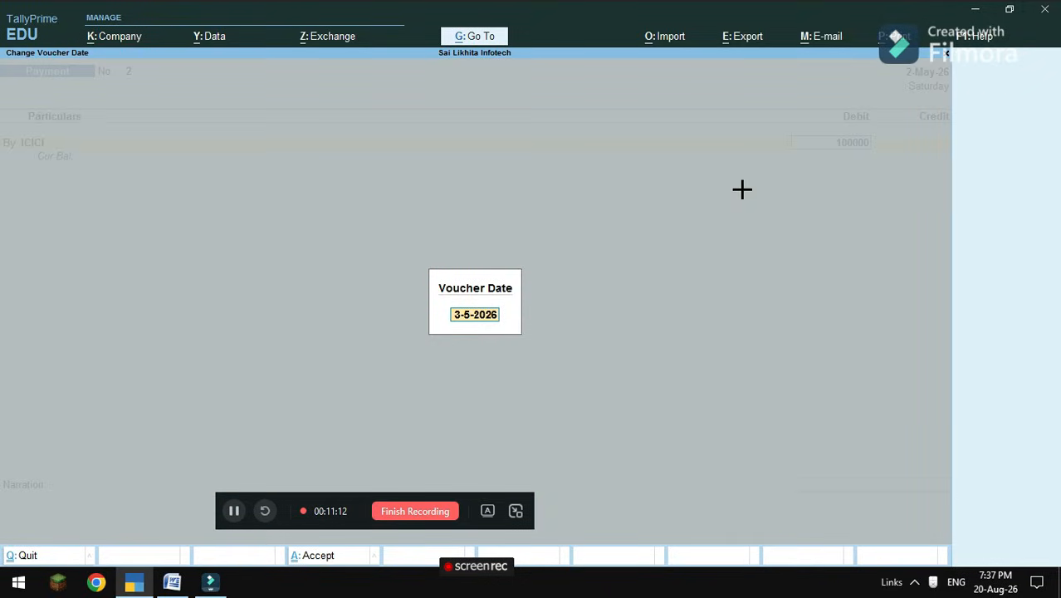
type("1-6-2026")
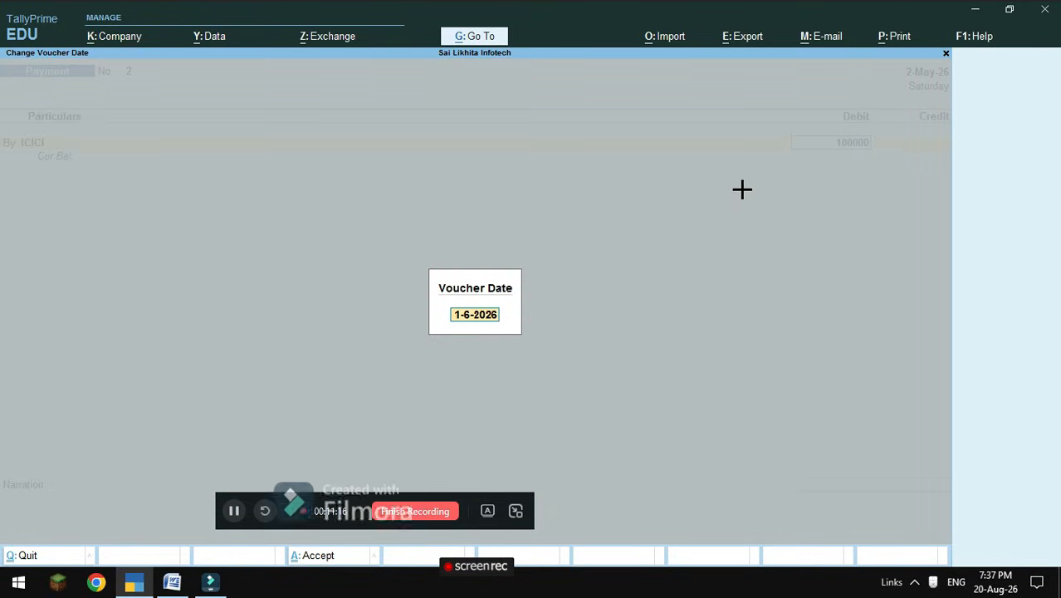
key("Return")
key("Return")
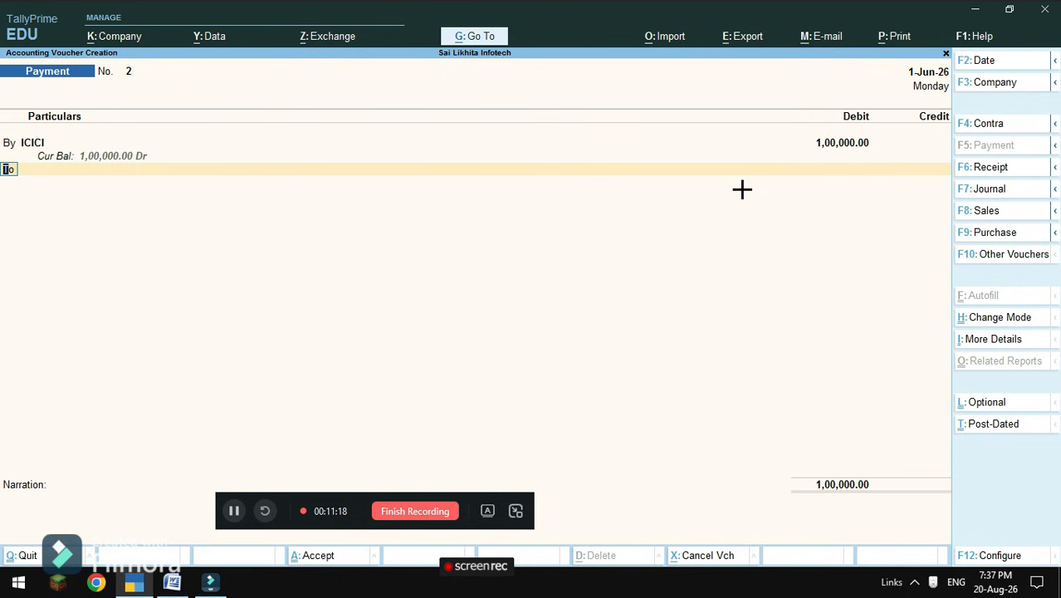
key("Return")
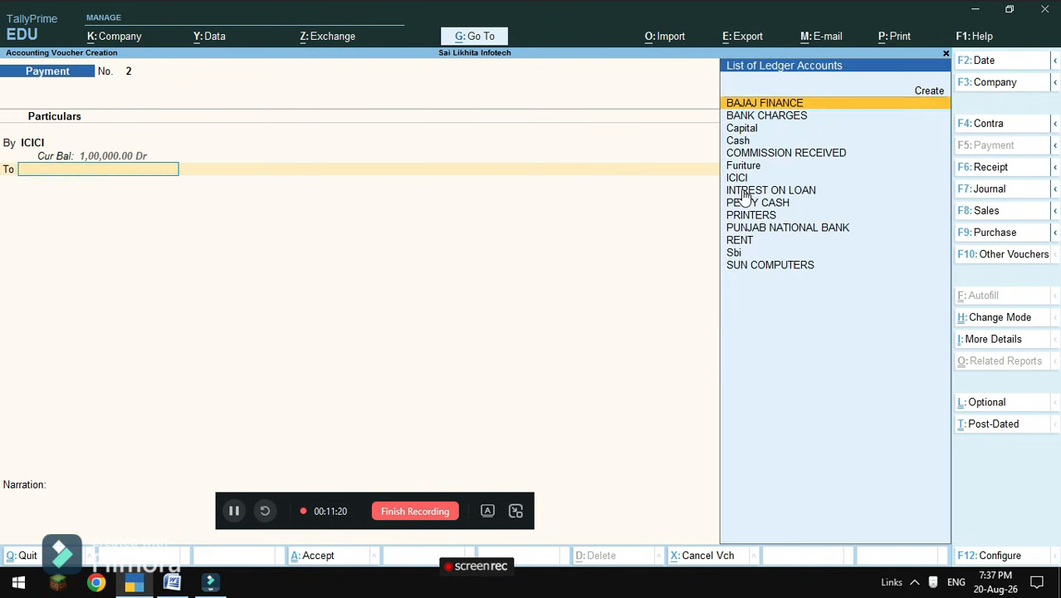
key("Down")
key("Down")
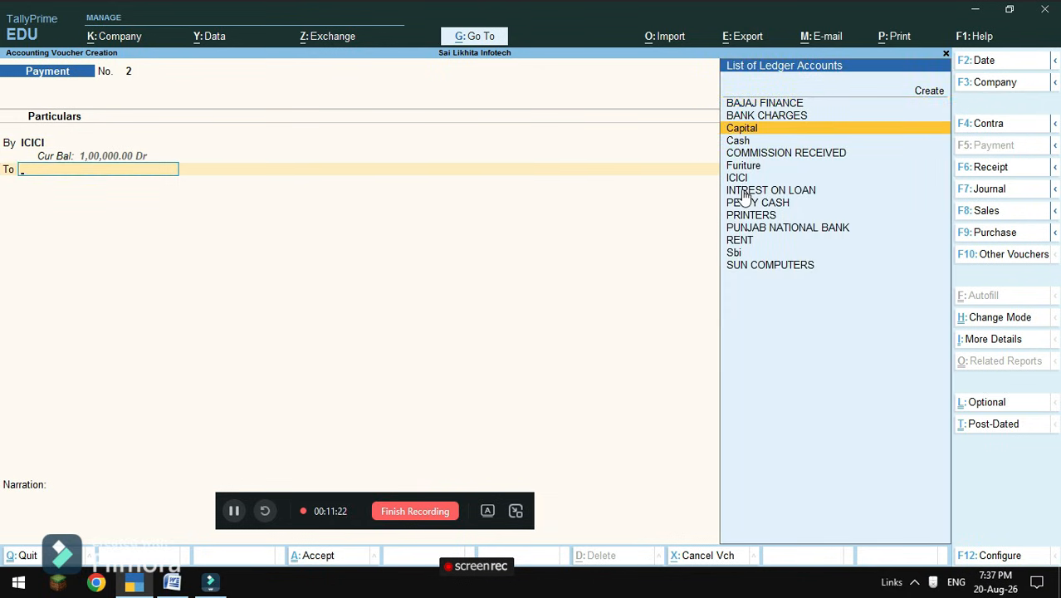
key("Down")
key("Down")
key("Down")
key("Down")
key("Down")
key("Down")
key("Down")
key("Down")
key("Down")
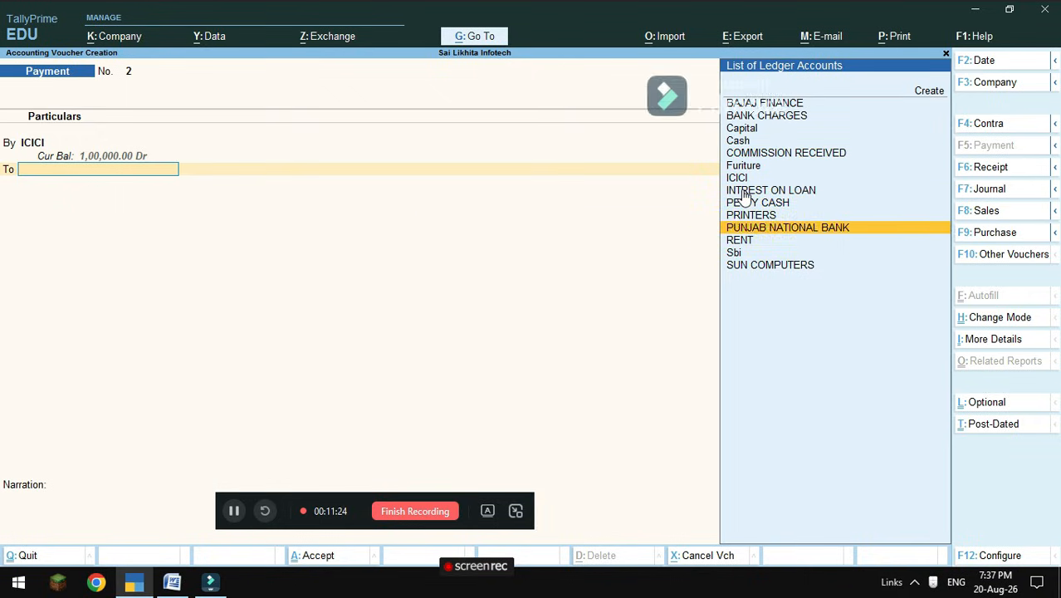
key("Down")
key("Down")
key("Return")
key("Return")
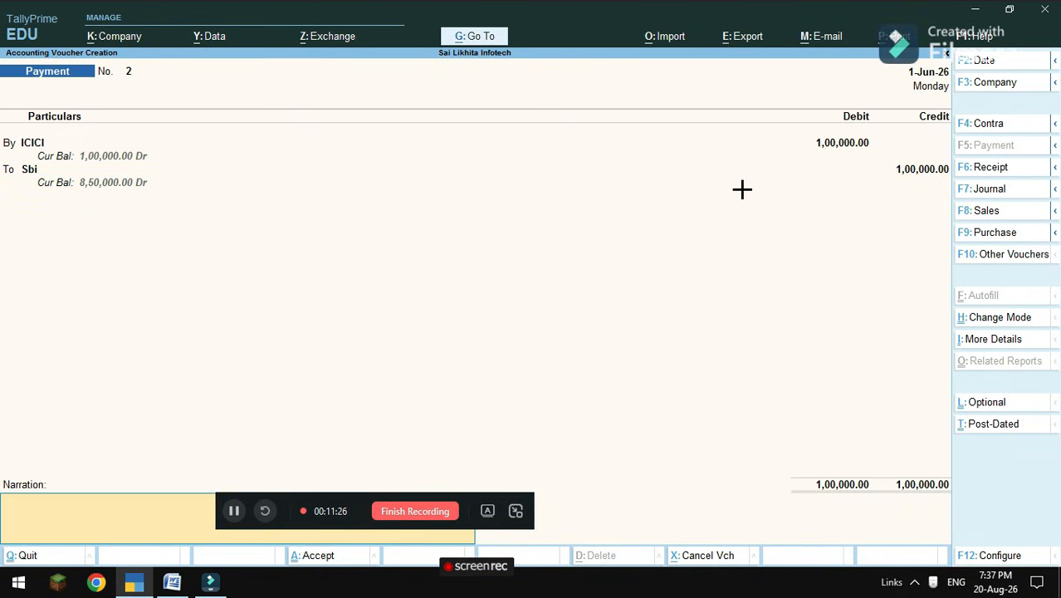
key("Return")
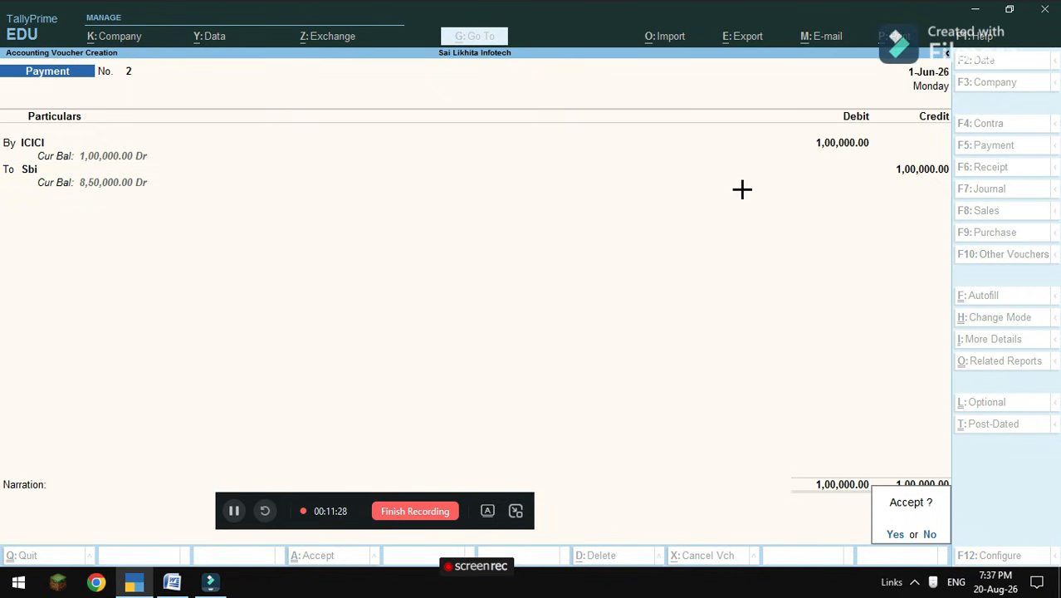
key("Return")
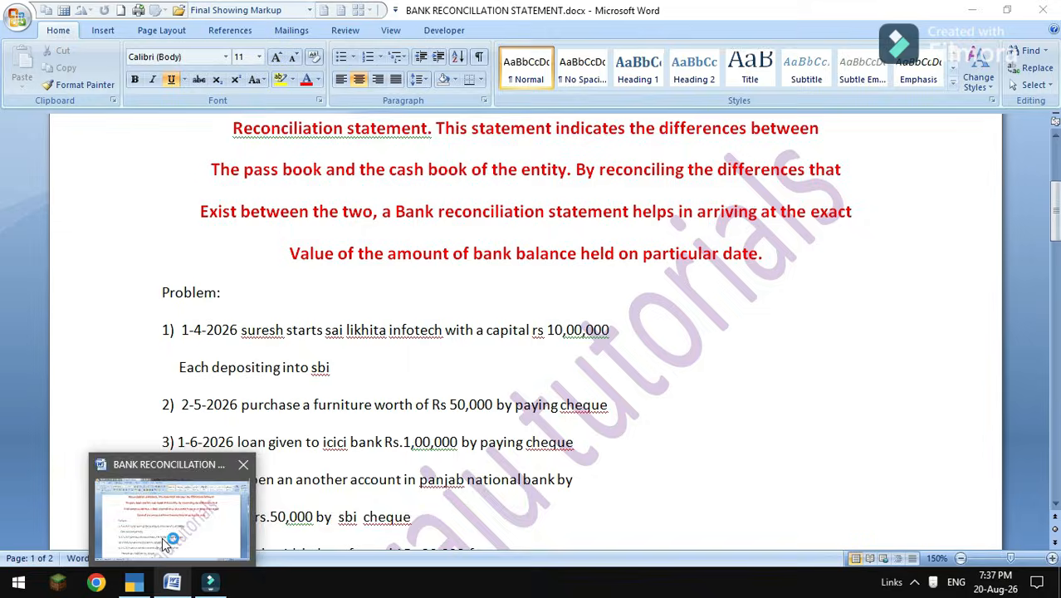
Bring up BANK RECONCILLATION STATEMENT.docx at item 4, the 2-6-2026 Rs 50,000 sbi cheque.
left_click(170, 542)
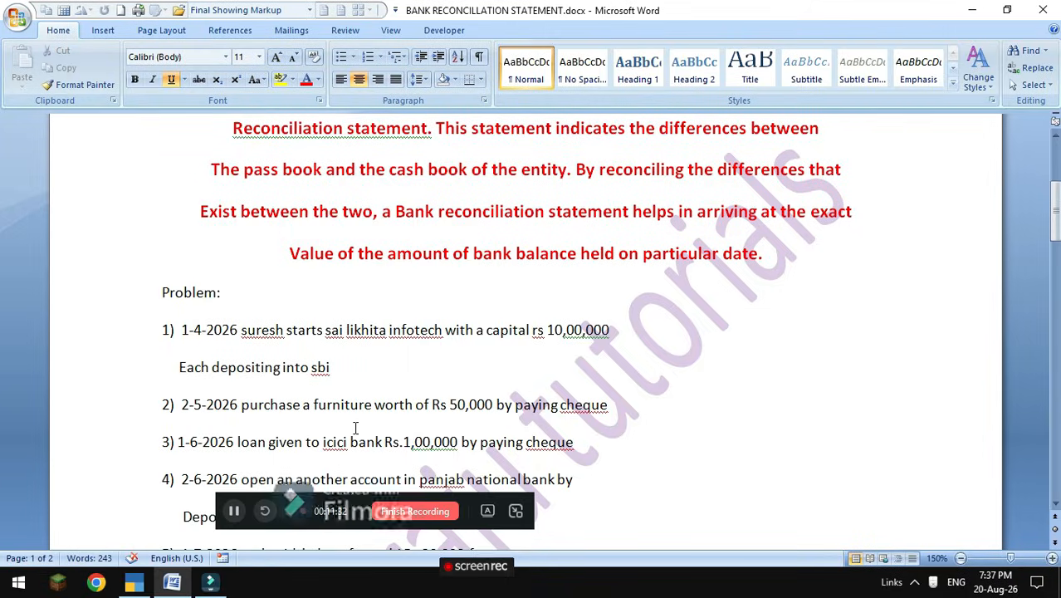
scroll(304, 453, "down", 2)
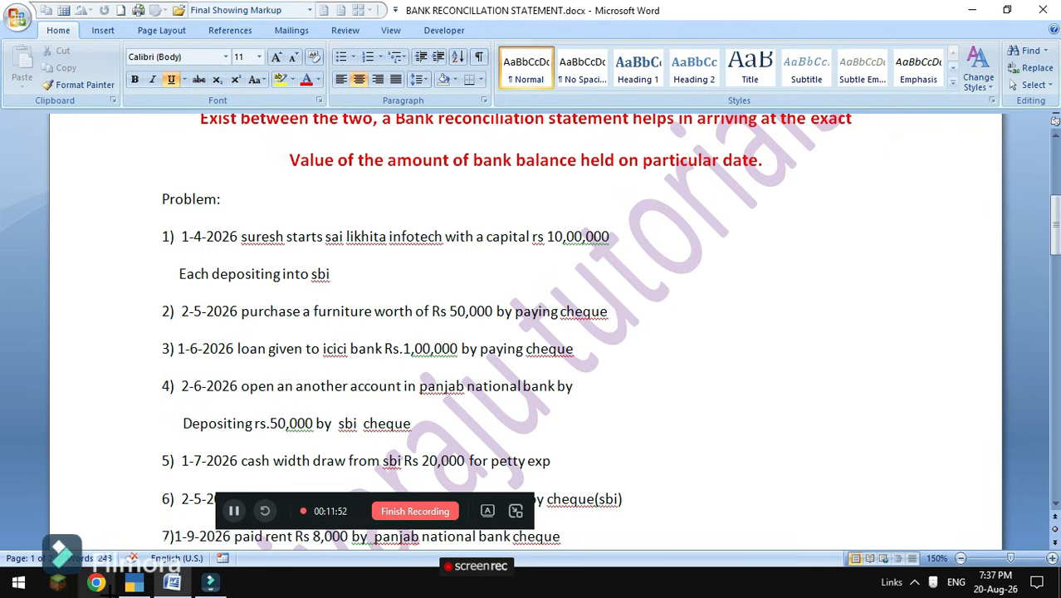
Start a Contra voucher dated 2-6-2026.
left_click(133, 582)
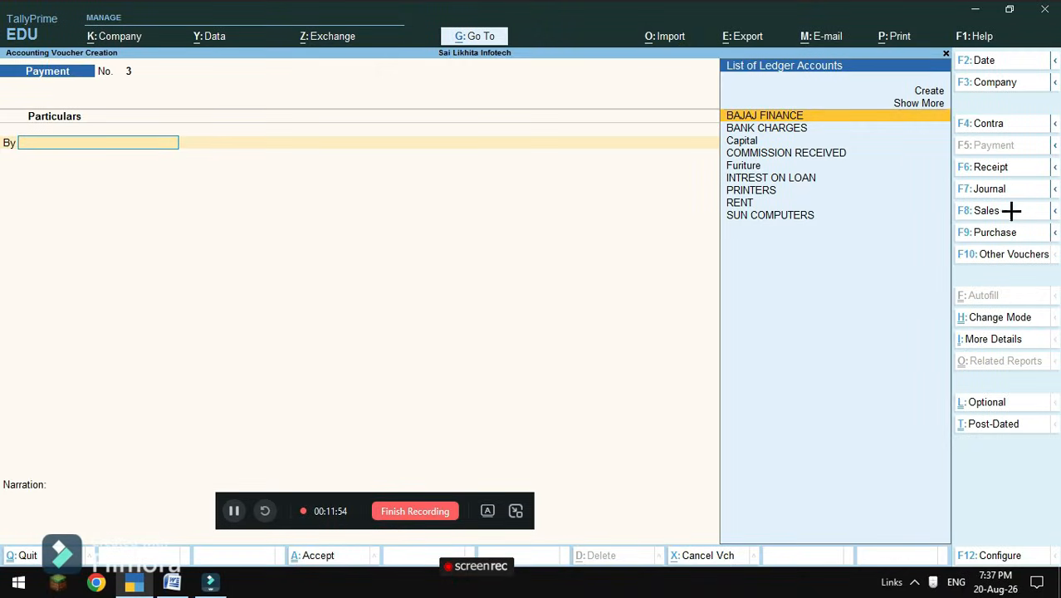
left_click(999, 127)
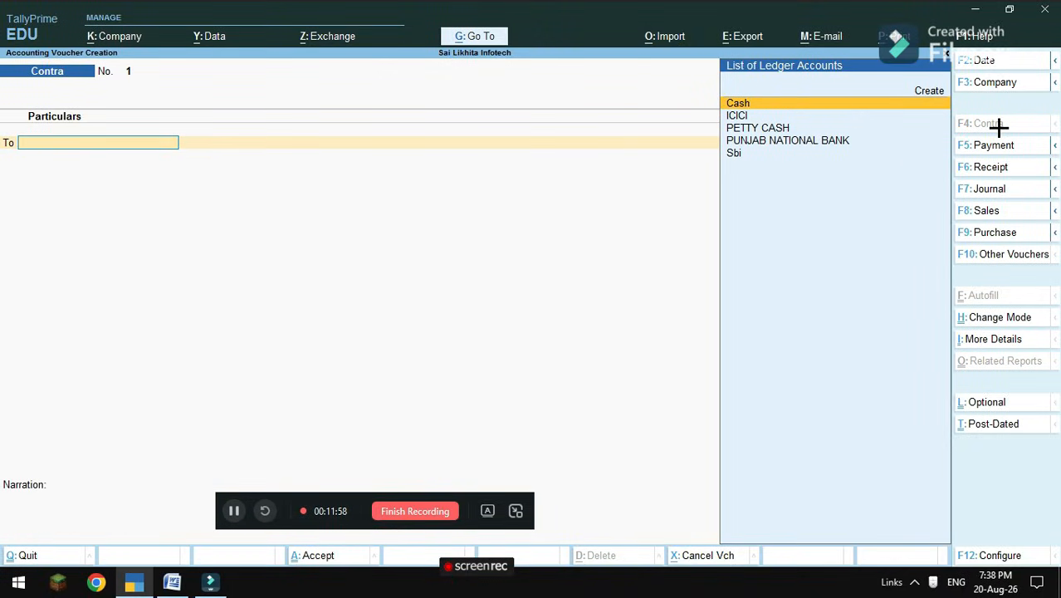
key("F2")
type("2")
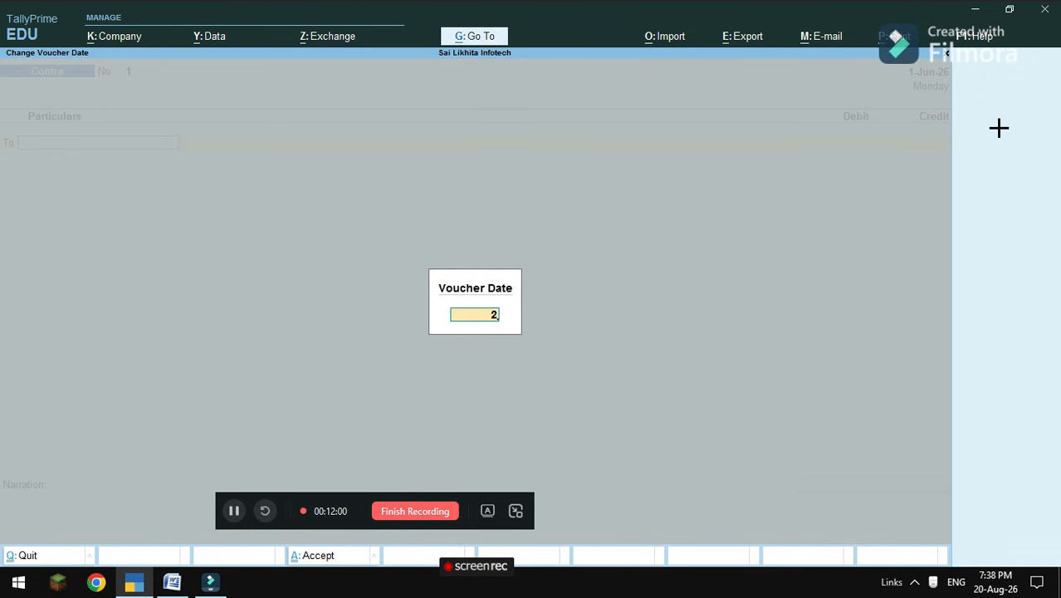
type("-6-2026")
key("Return")
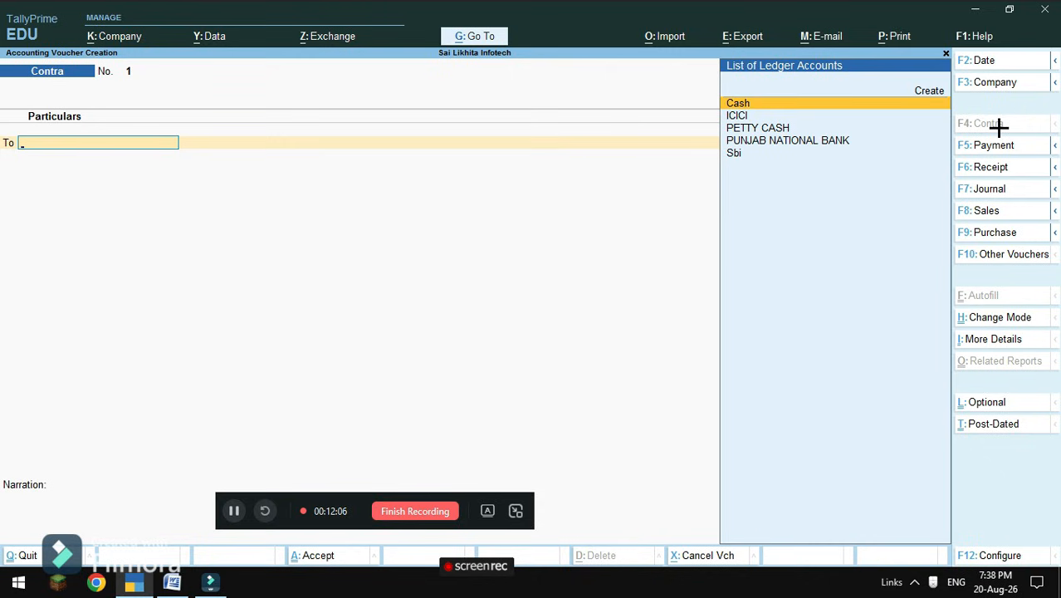
Credit Sbi with 50,000, correcting the mistyped amount.
key("Down")
key("Down")
key("Down")
key("Down")
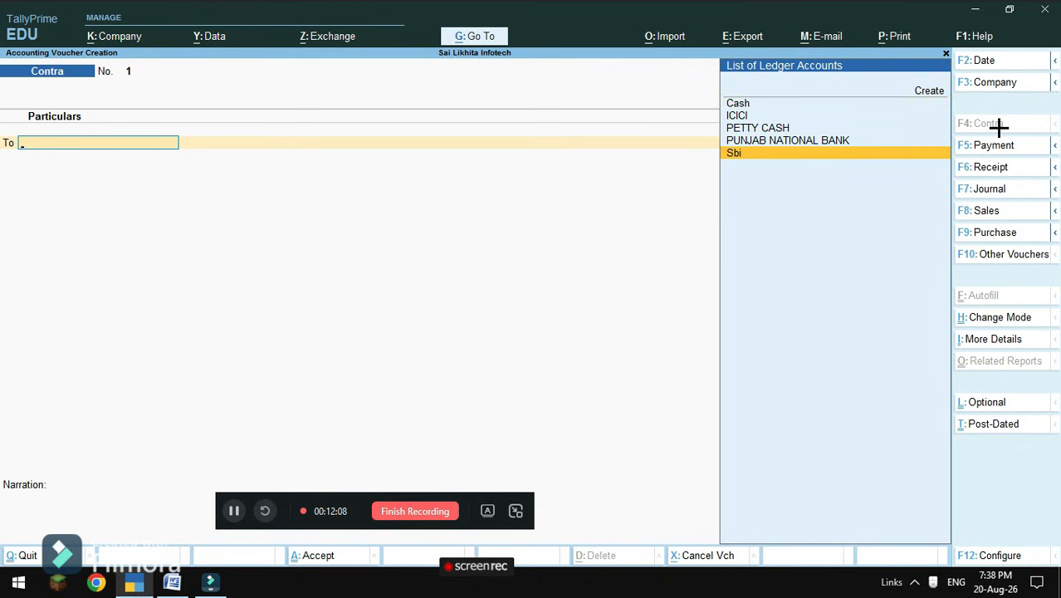
key("Return")
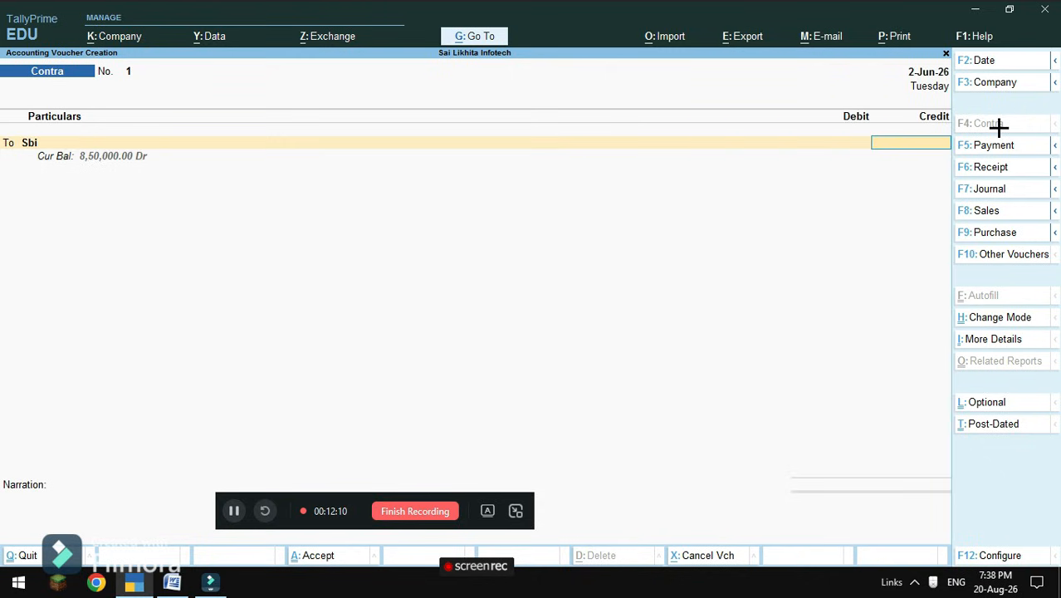
type("5000")
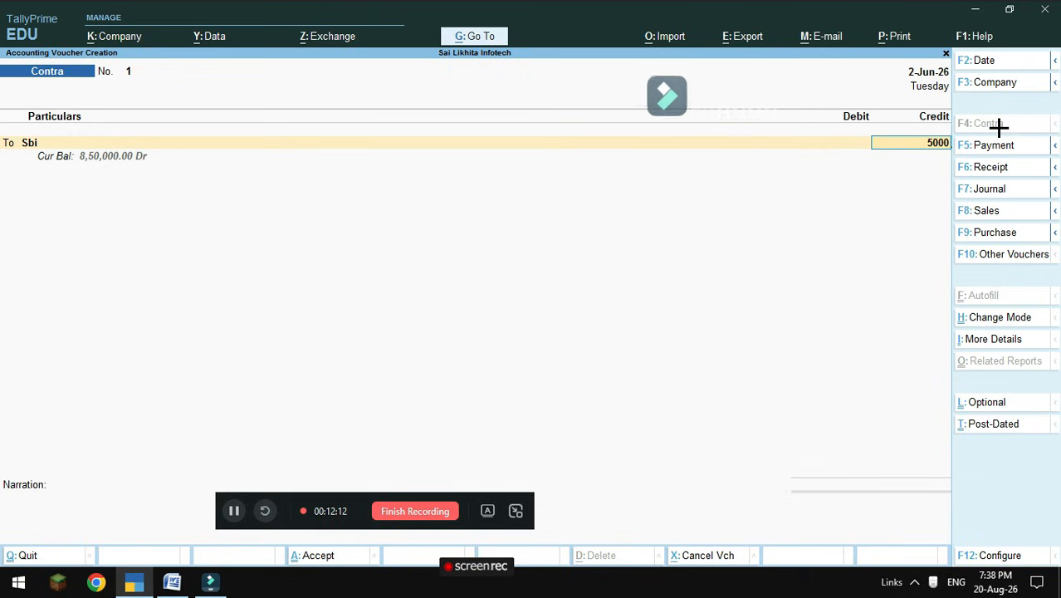
type("0000000000000000000000000")
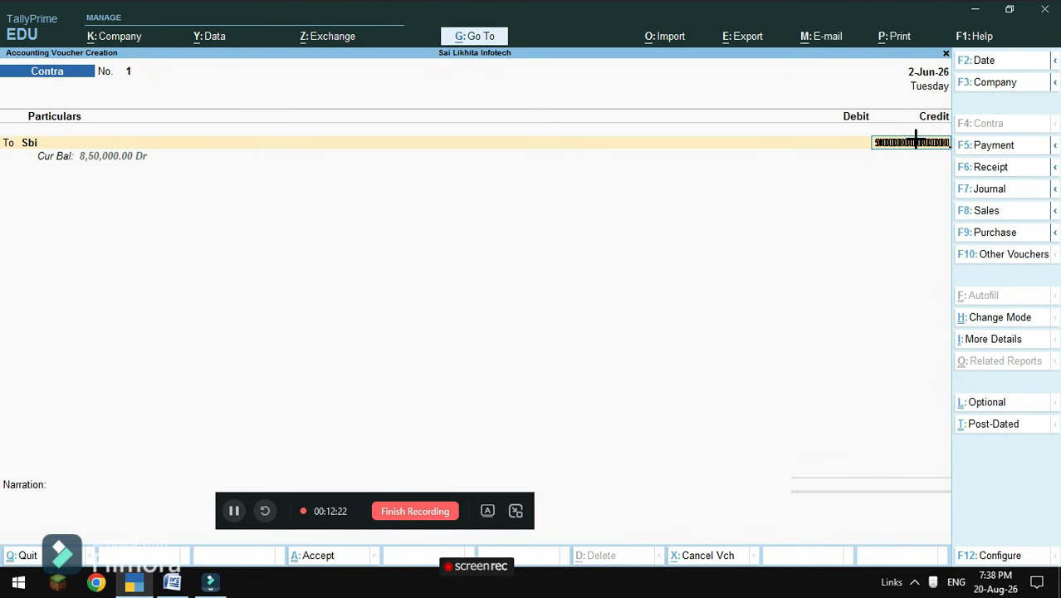
key("BackSpace")
type("5")
key("BackSpace")
key("BackSpace")
key("BackSpace")
key("BackSpace")
key("BackSpace")
key("BackSpace")
key("BackSpace")
key("BackSpace")
key("BackSpace")
key("BackSpace")
key("BackSpace")
key("BackSpace")
key("BackSpace")
key("BackSpace")
key("BackSpace")
key("BackSpace")
key("BackSpace")
key("BackSpace")
key("BackSpace")
key("BackSpace")
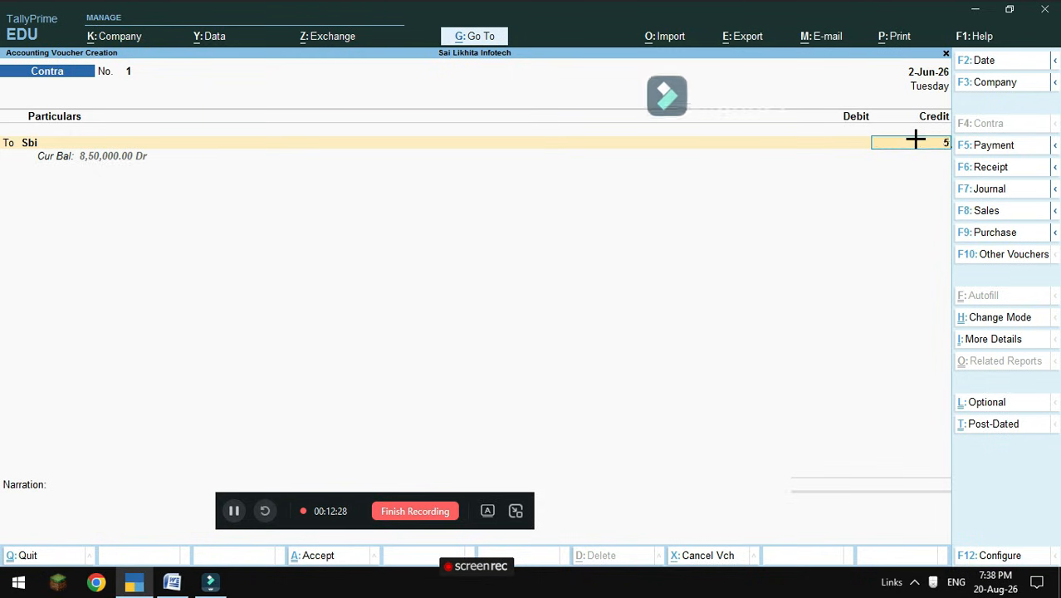
key("BackSpace")
key("BackSpace")
key("Return")
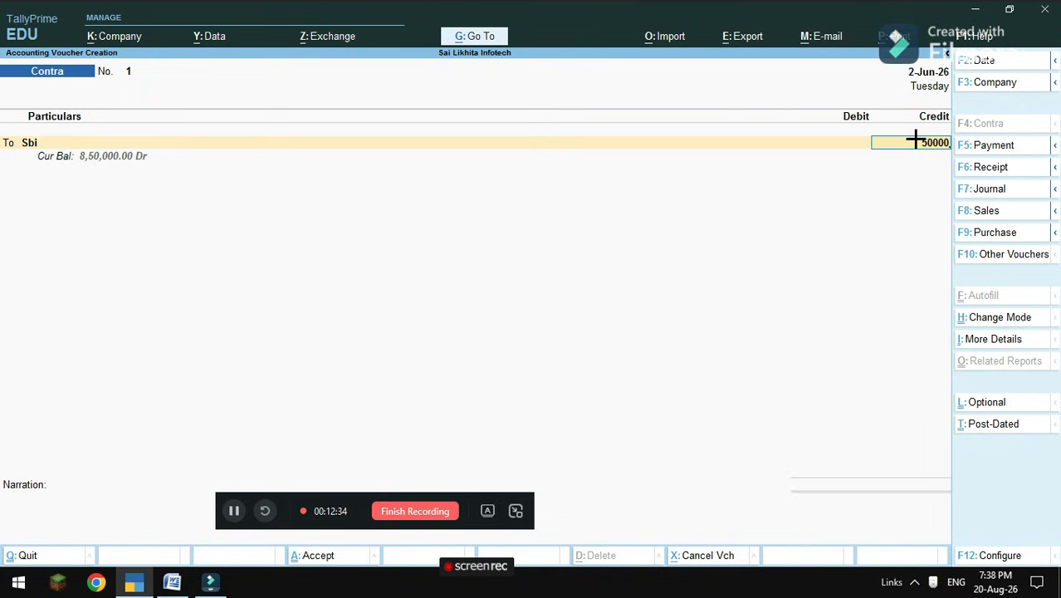
key("Return")
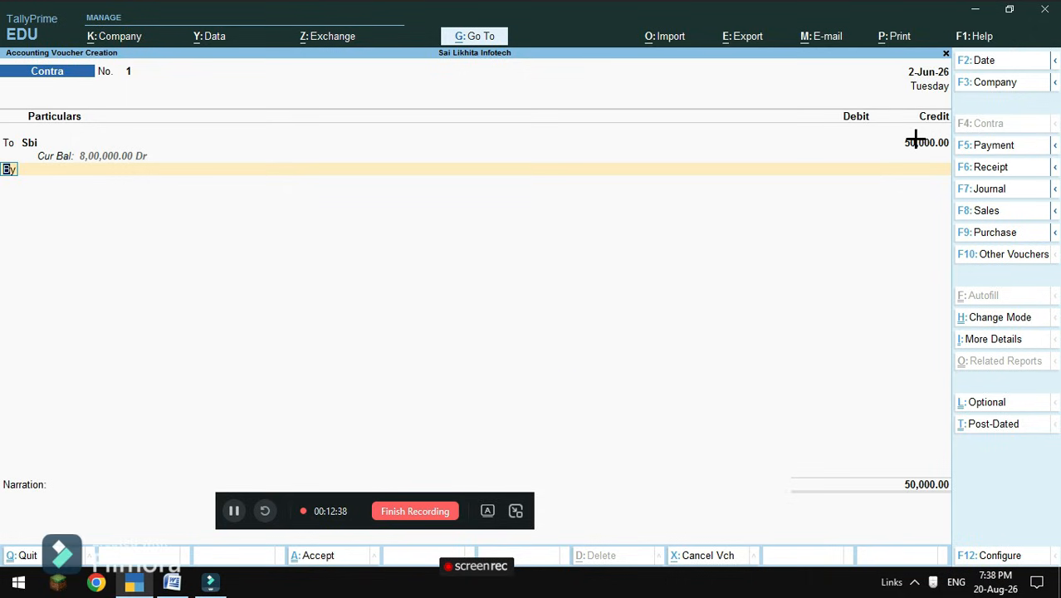
Debit PUNJAB NATIONAL BANK 50,000 and save Contra voucher 1.
key("Return")
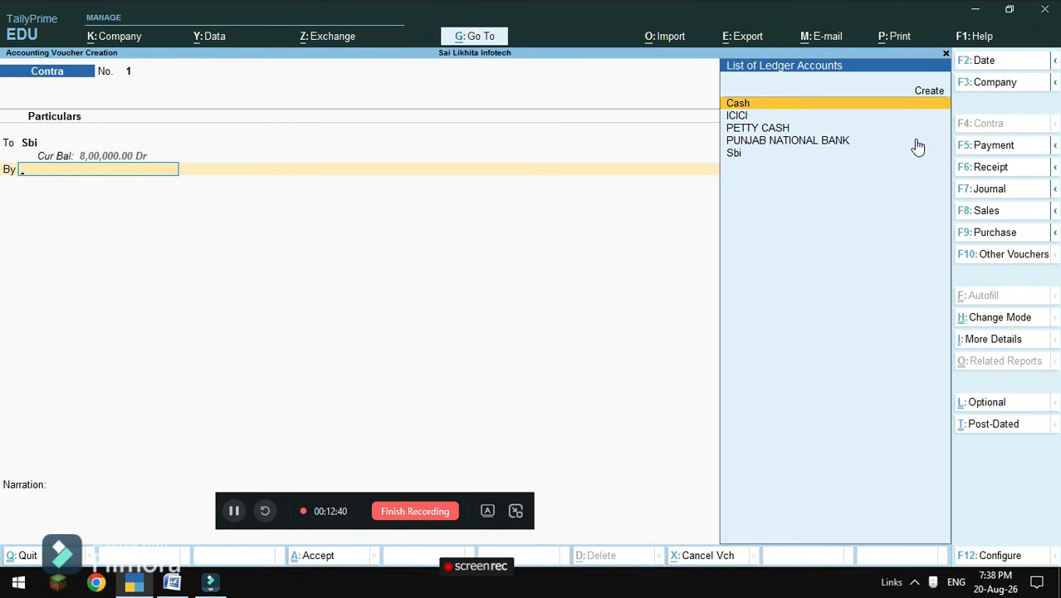
key("Down")
key("Down")
key("Down")
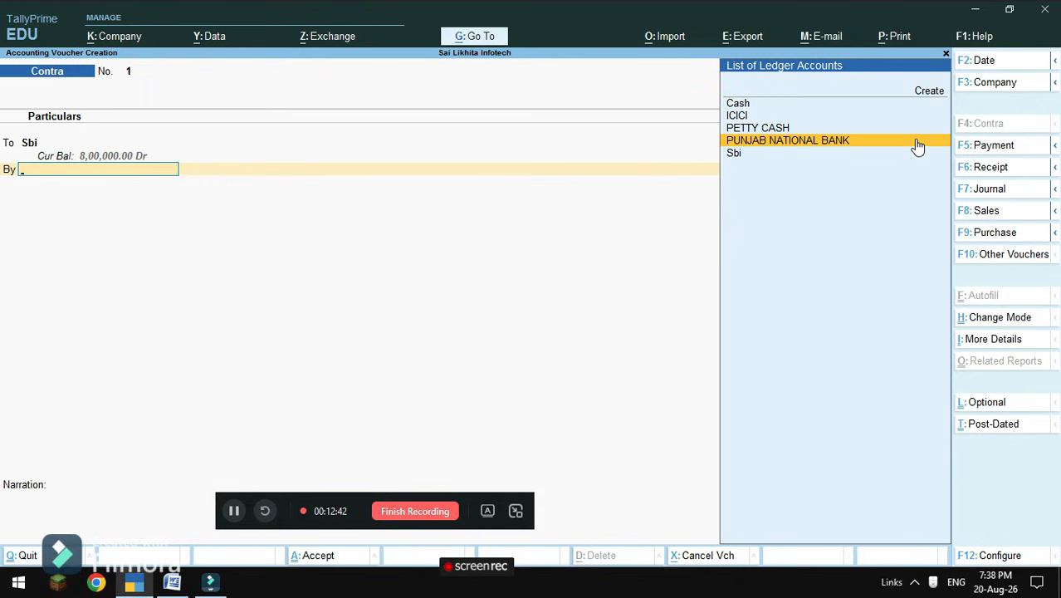
key("Return")
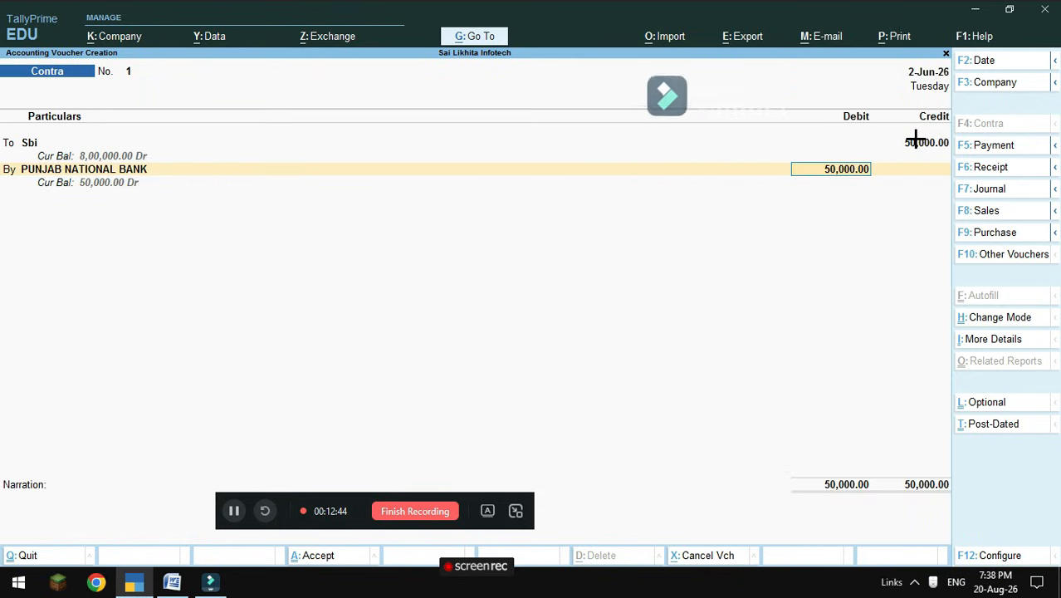
key("Return")
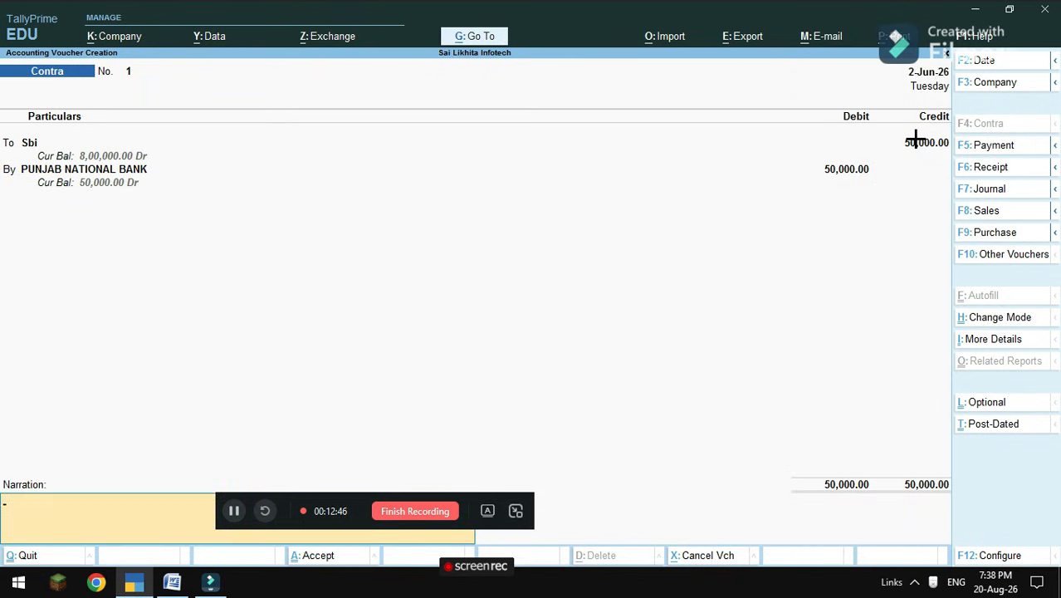
key("Return")
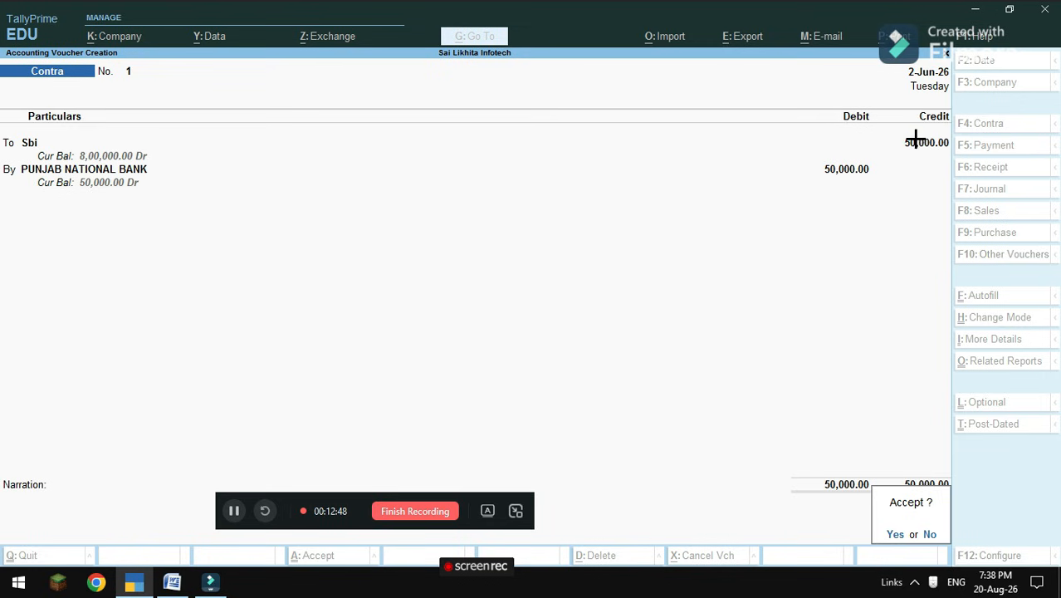
key("Return")
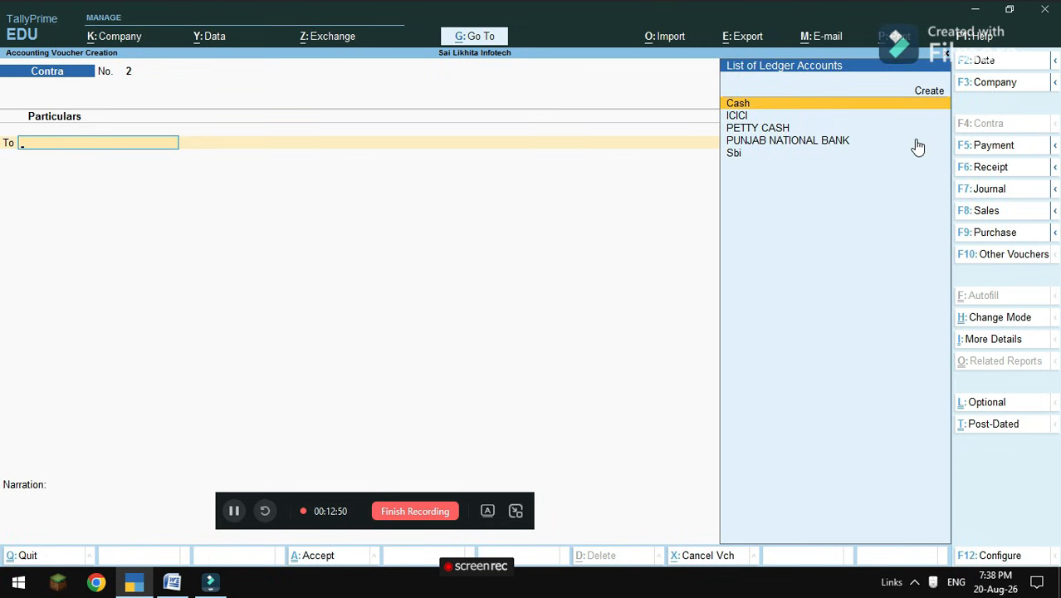
left_click(172, 582)
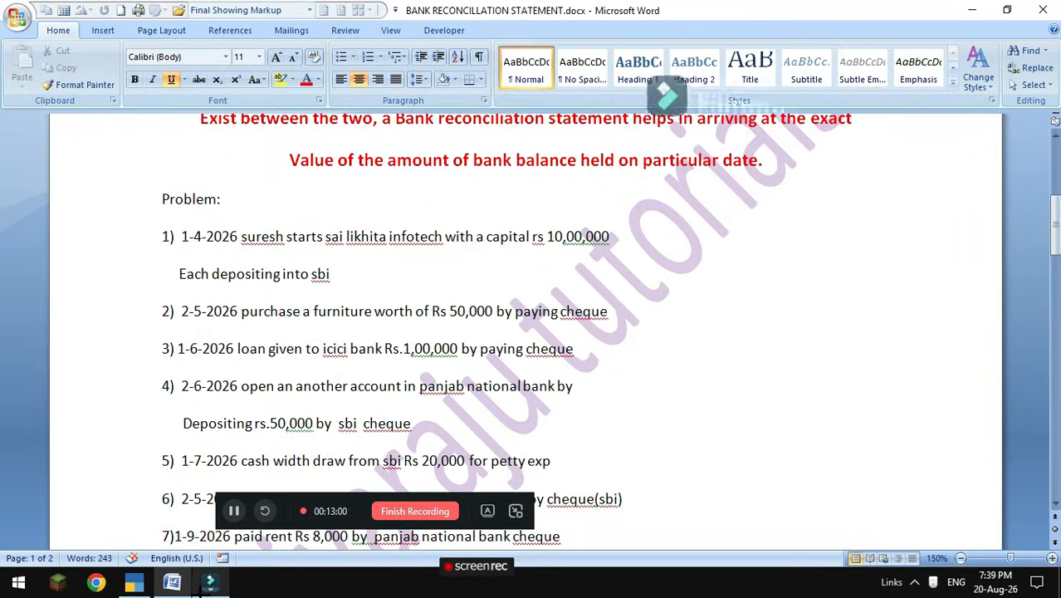
mouse_move(133, 582)
left_click(161, 512)
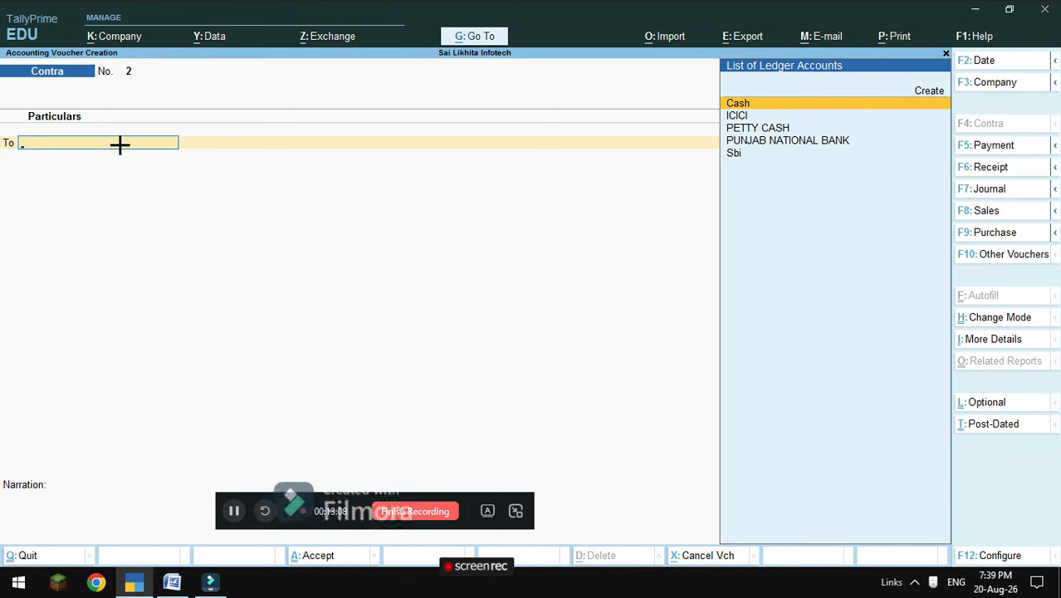
Credit Sbi 20,000 and debit PETTY CASH 20,000 on Contra voucher 2, then finish it.
left_click(740, 155)
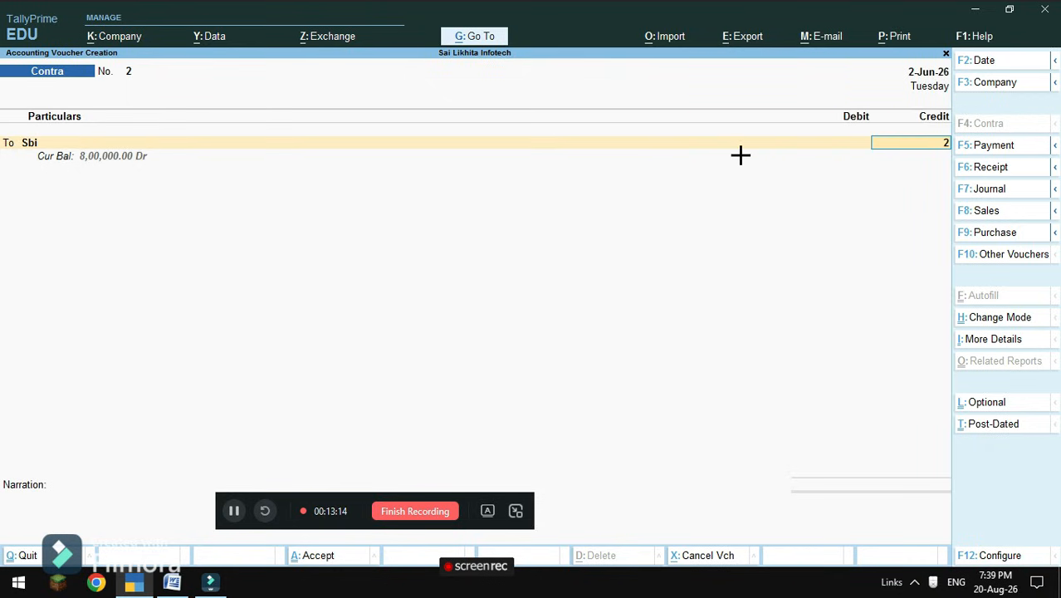
type("20,000")
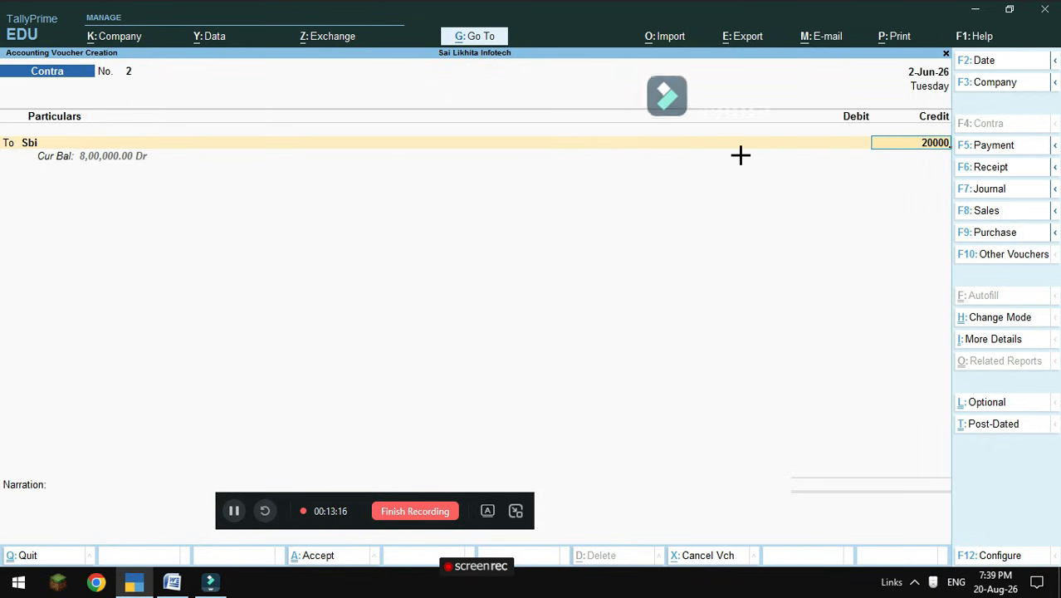
key("Return")
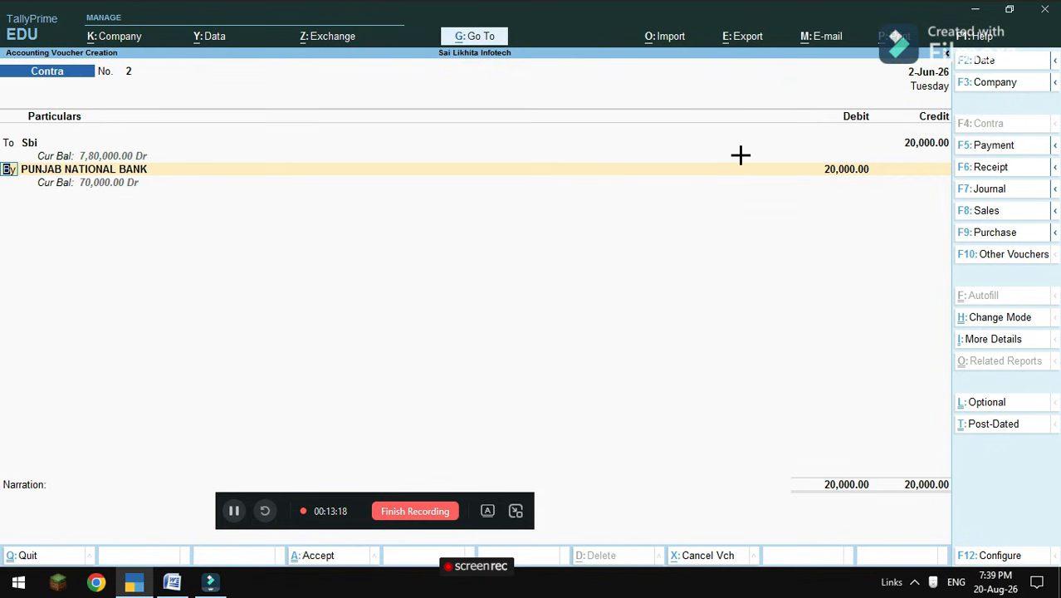
left_click(739, 163)
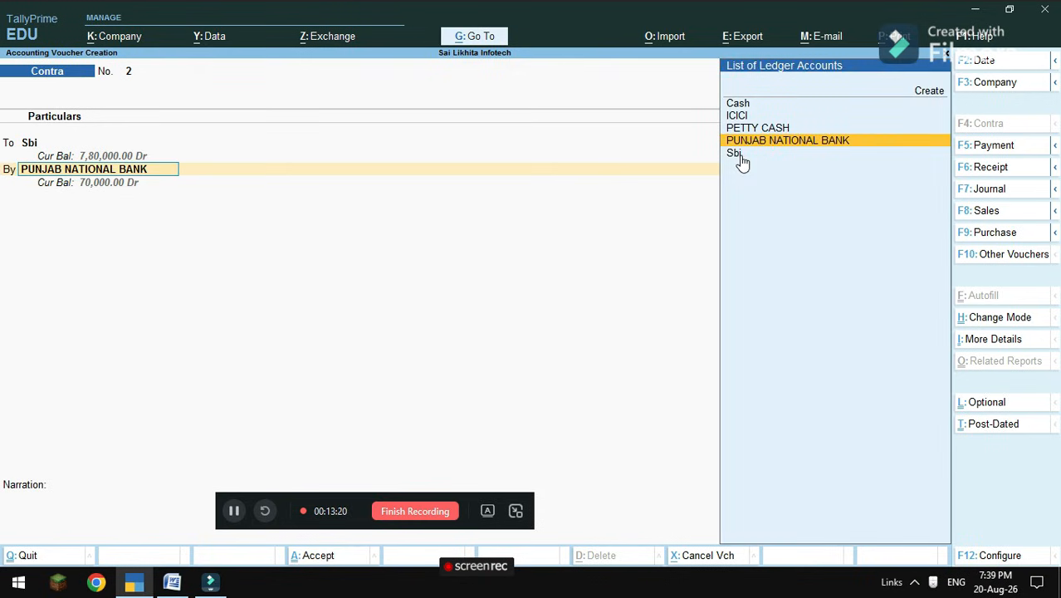
key("Down")
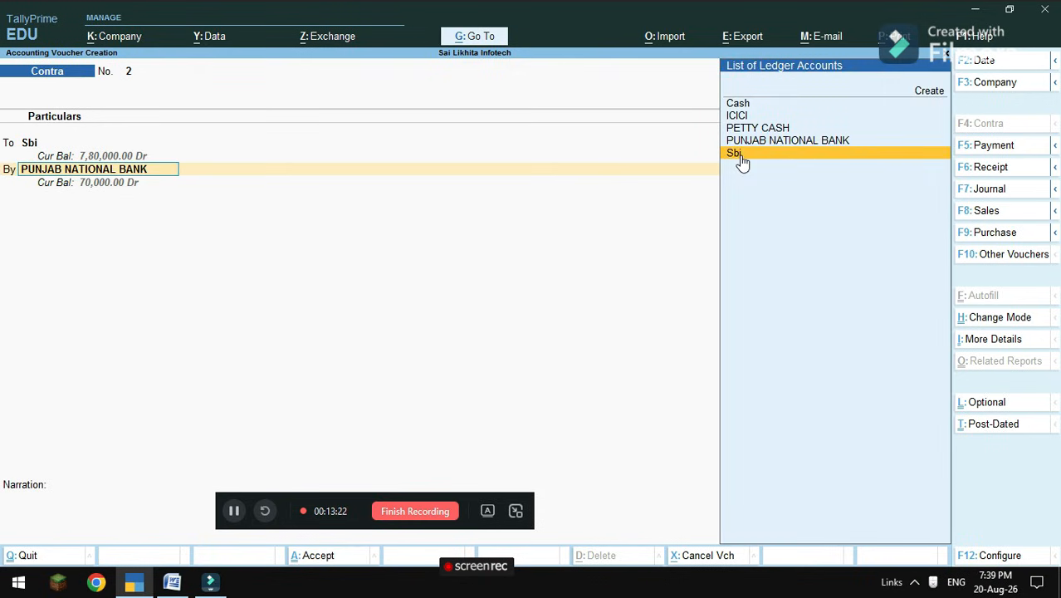
key("Up")
key("Up")
key("Return")
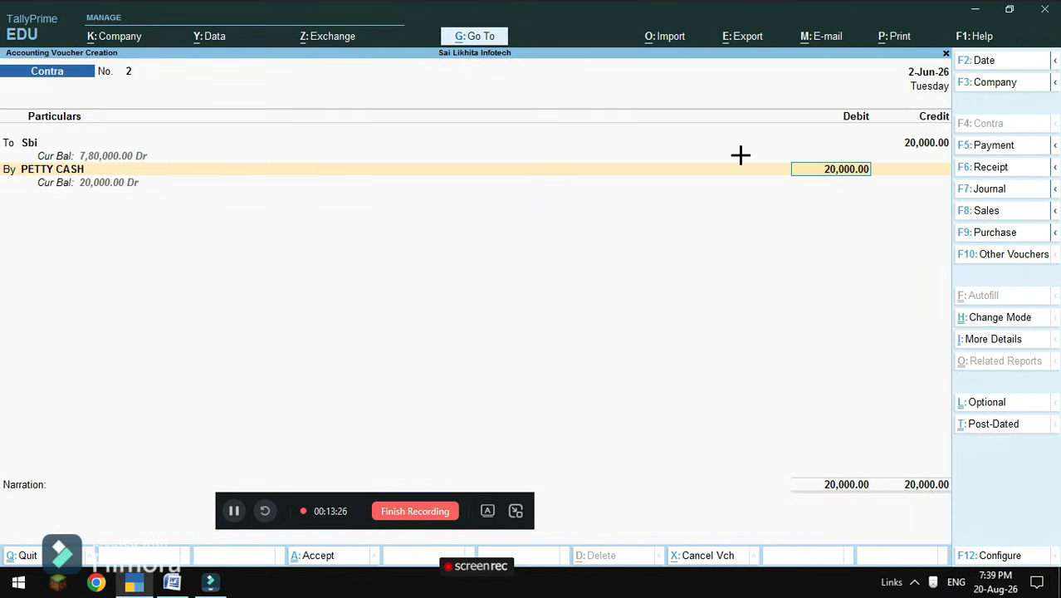
key("Return")
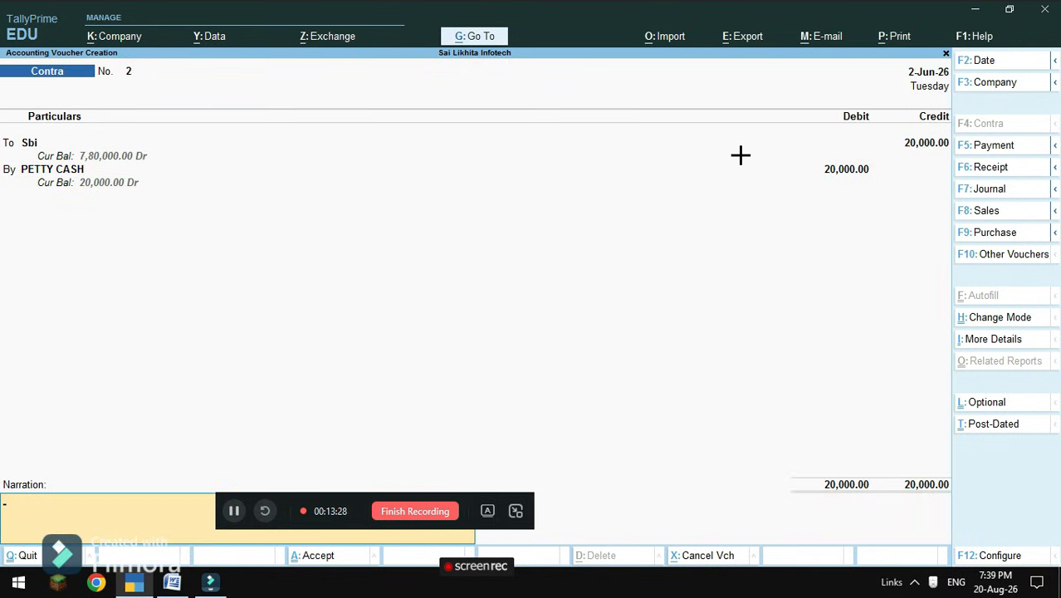
key("Return")
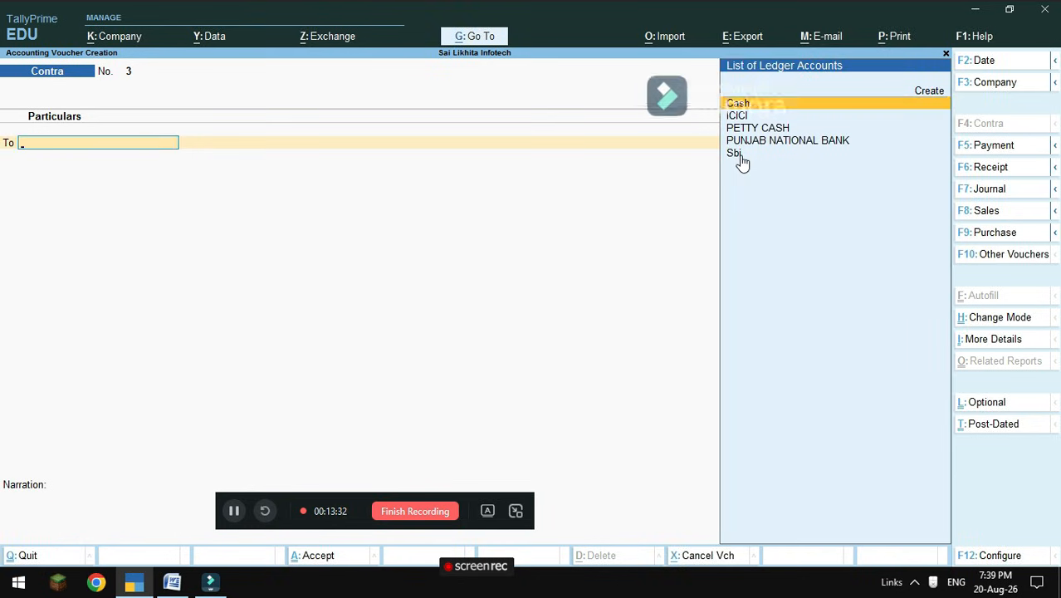
left_click(172, 581)
scroll(390, 394, "down", 2)
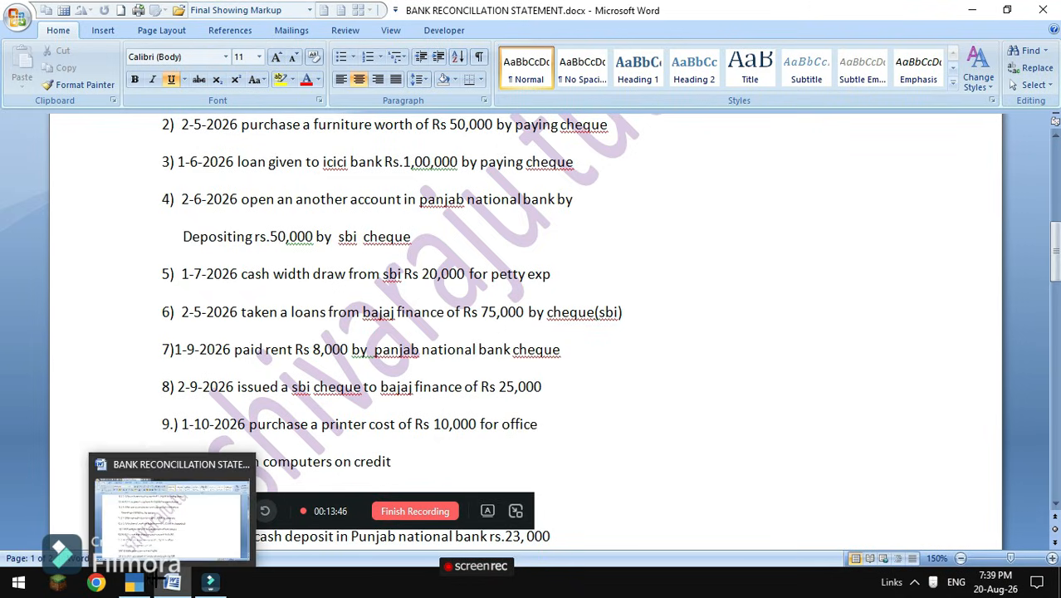
left_click(210, 582)
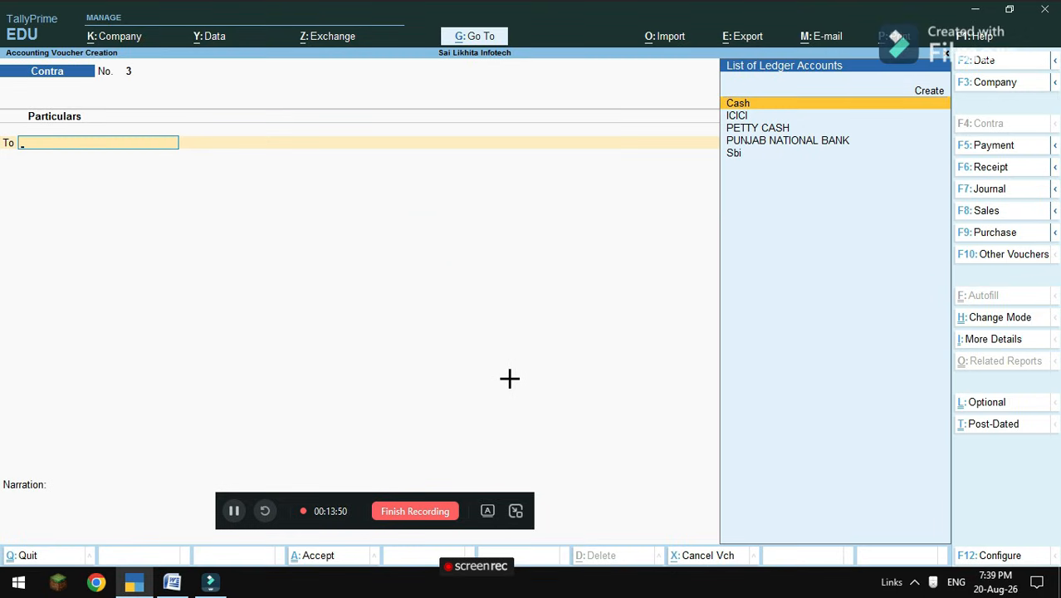
Enter a Receipt crediting BAJAJ FINANCE 75,000 and debiting Sbi, and save it.
key("F6")
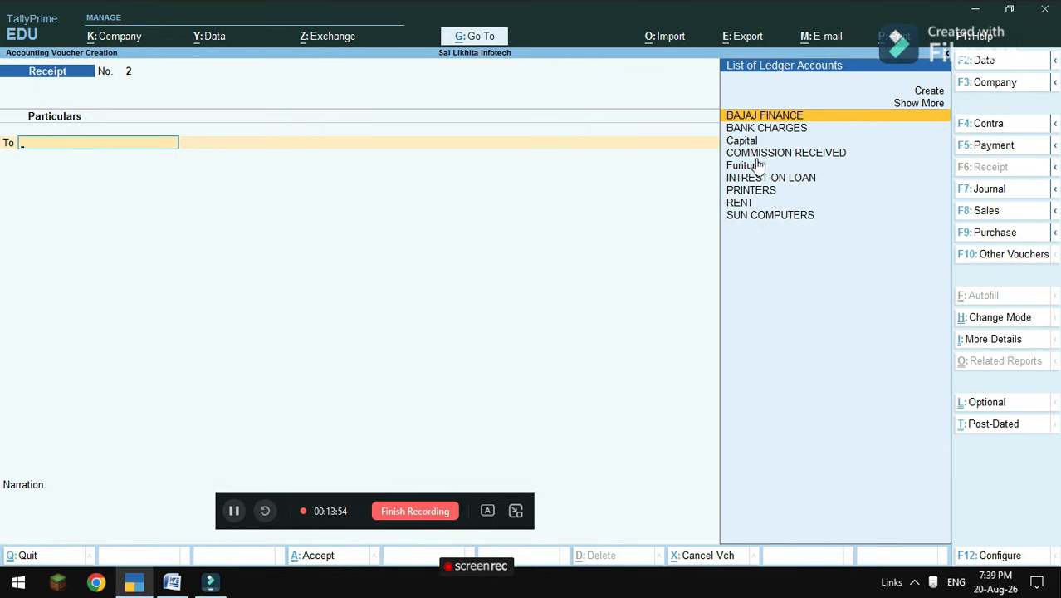
left_click(779, 115)
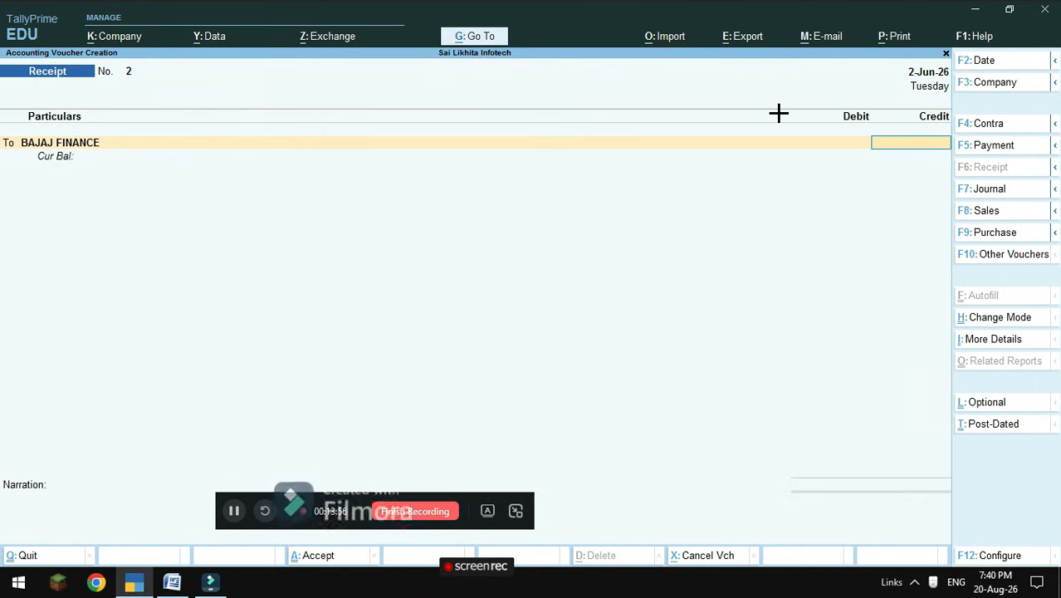
type("75")
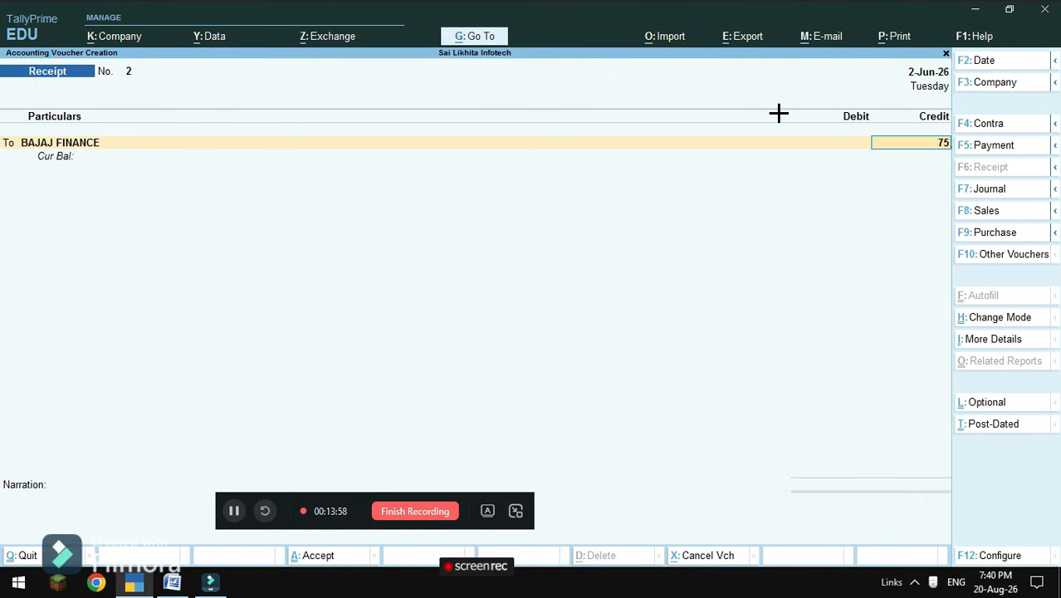
type("000")
key("Return")
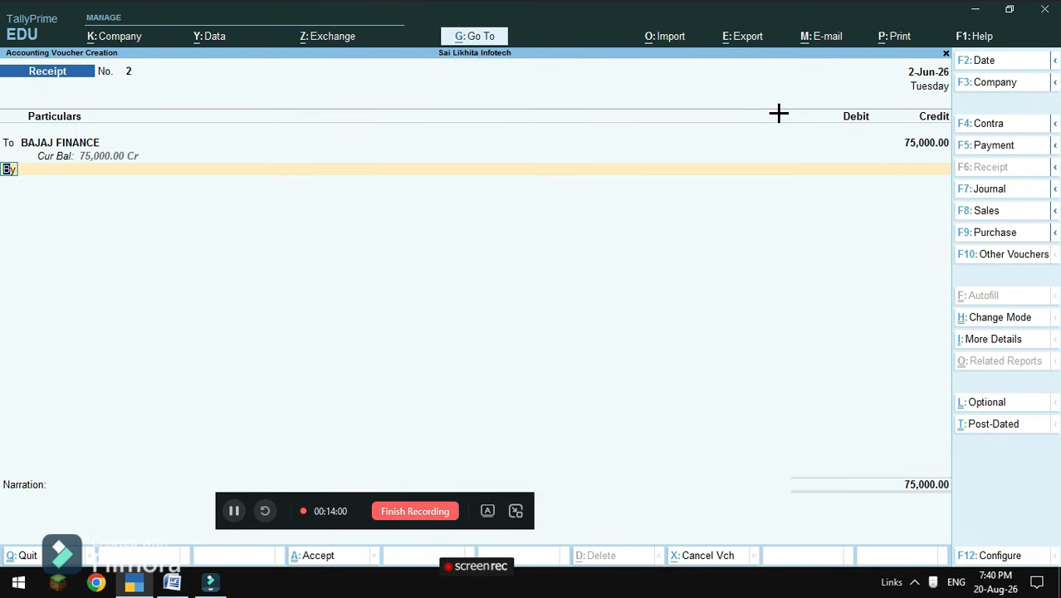
key("Return")
key("Down")
key("Down")
key("Down")
key("Down")
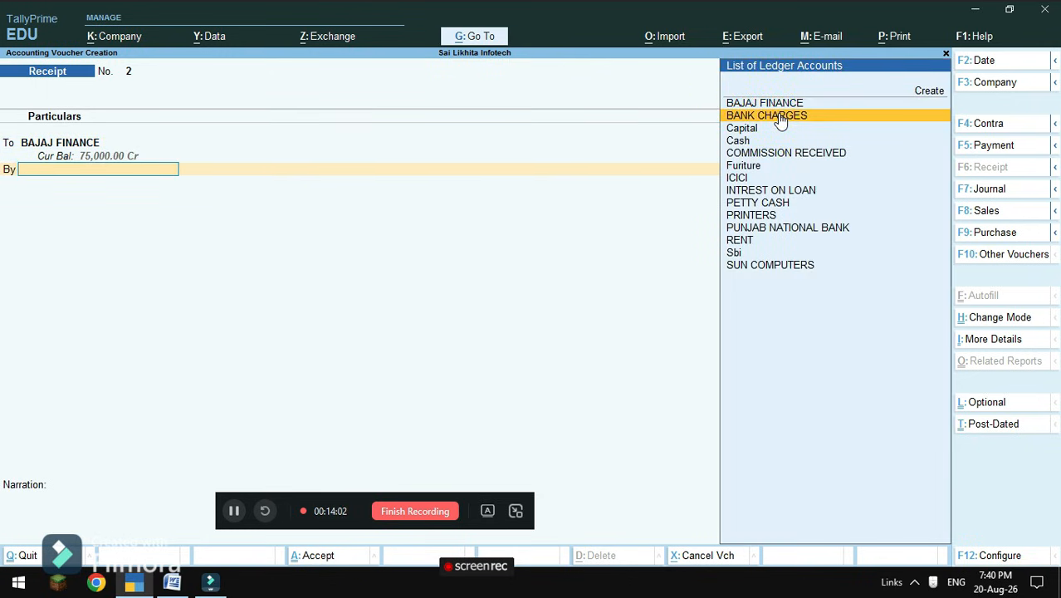
key("Down")
key("Down")
key("Down")
key("Down")
key("Down")
key("Down")
key("Down")
key("Down")
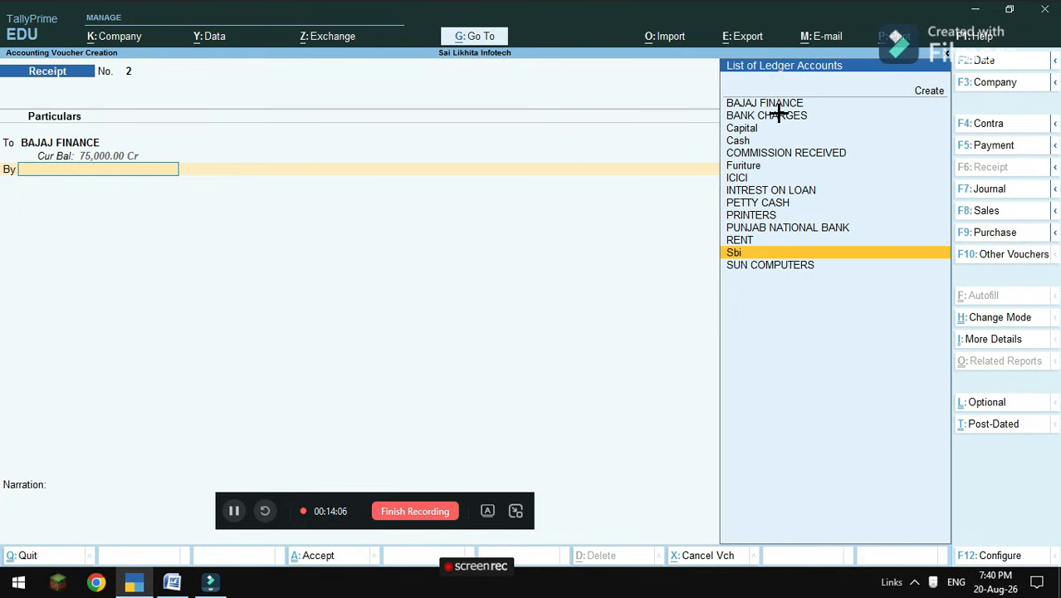
key("Return")
key("Return")
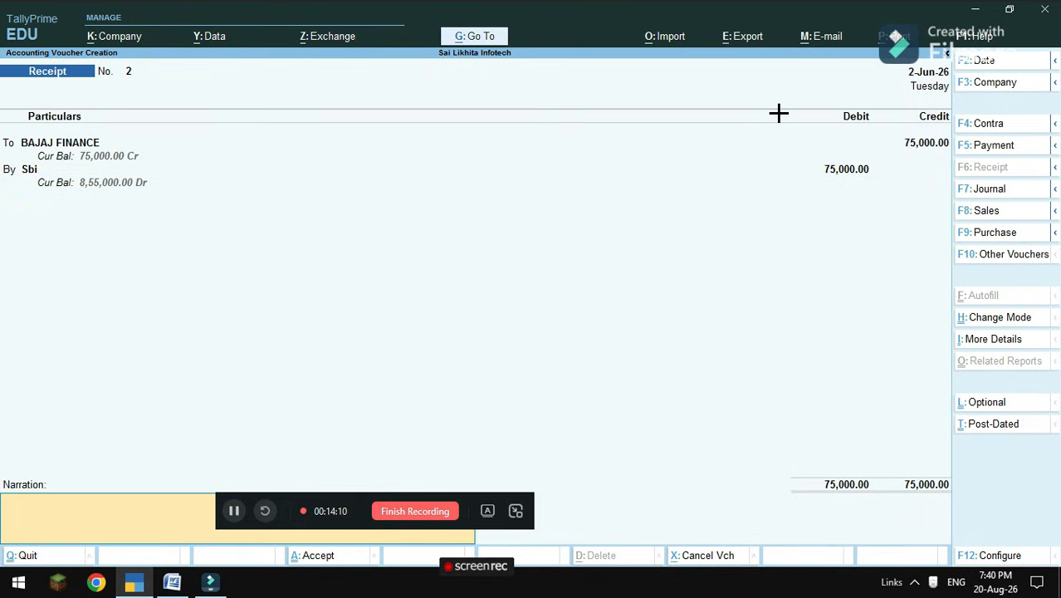
key("Return")
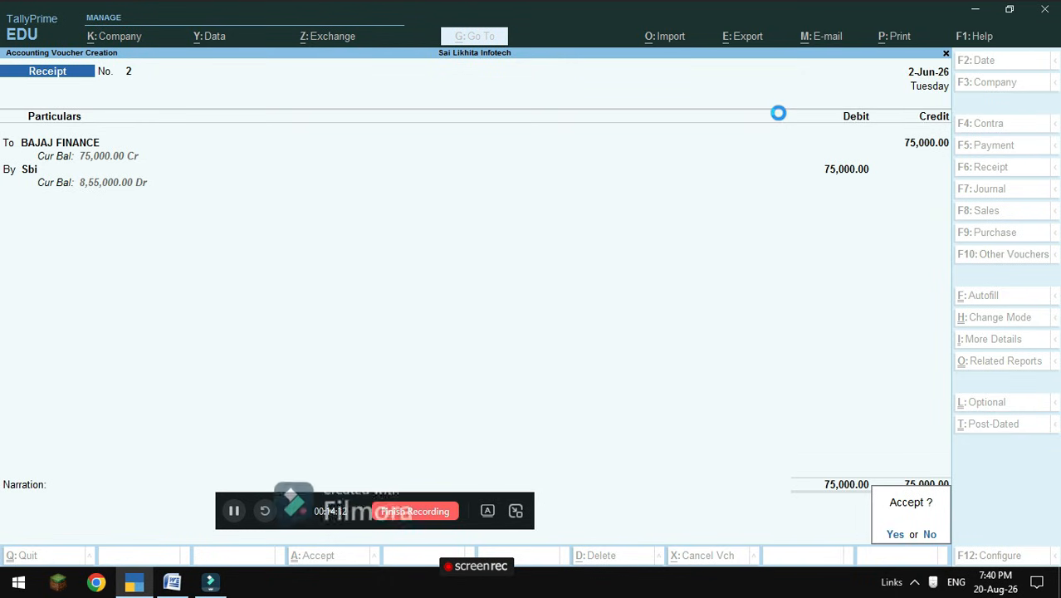
key("Return")
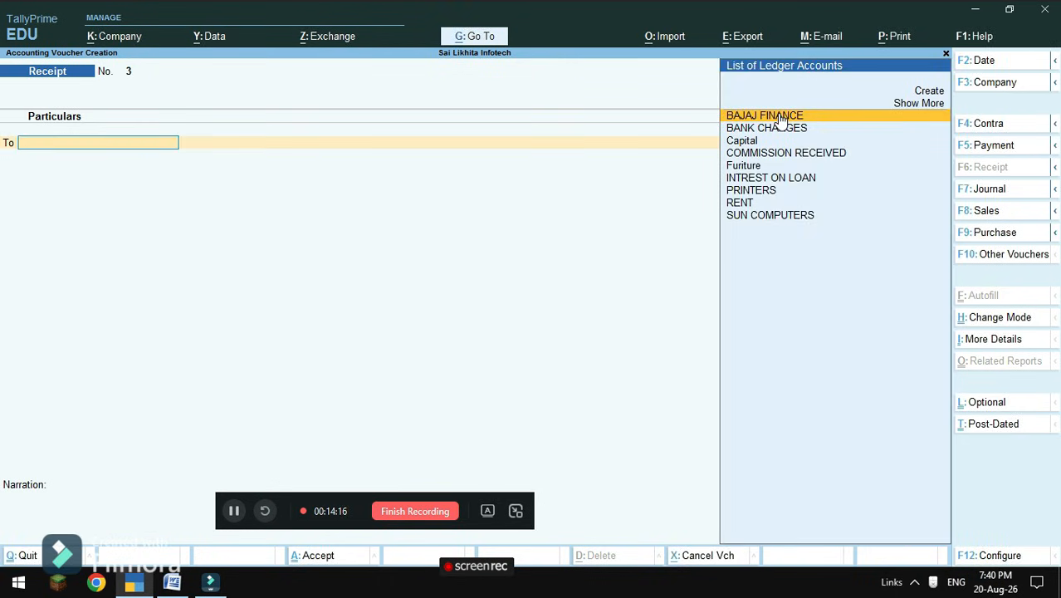
Re-date receipt voucher 2 to 2-8-2026, re-save it, and check the statement document.
key("Page_Up")
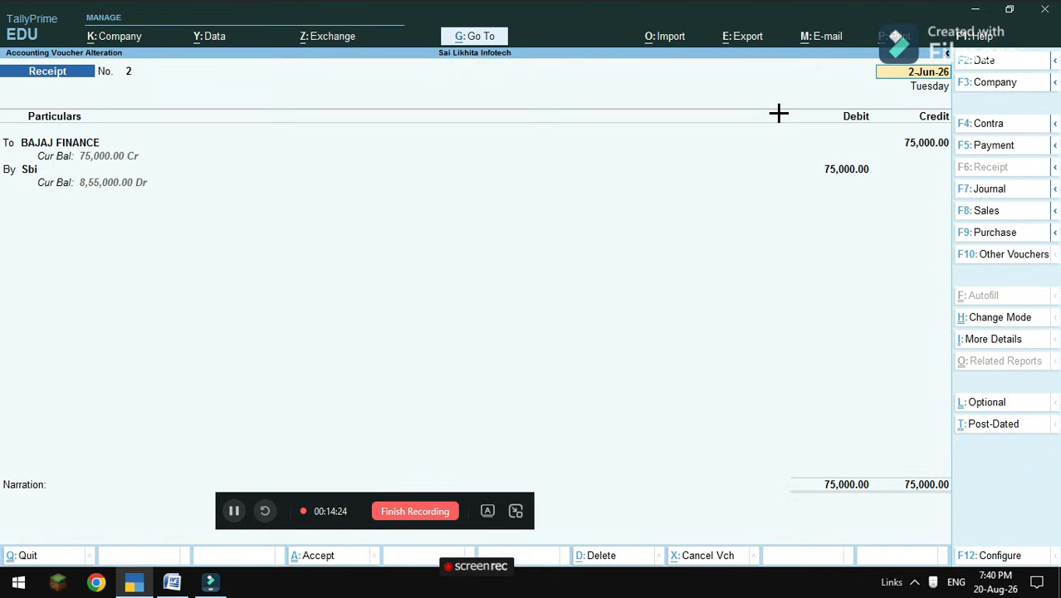
key("F2")
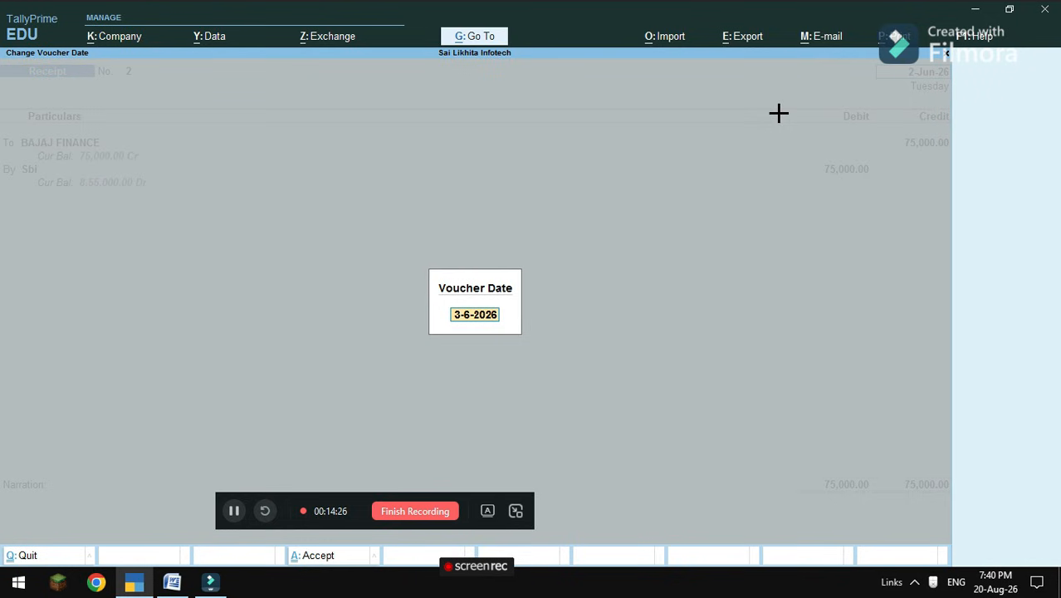
type("2-")
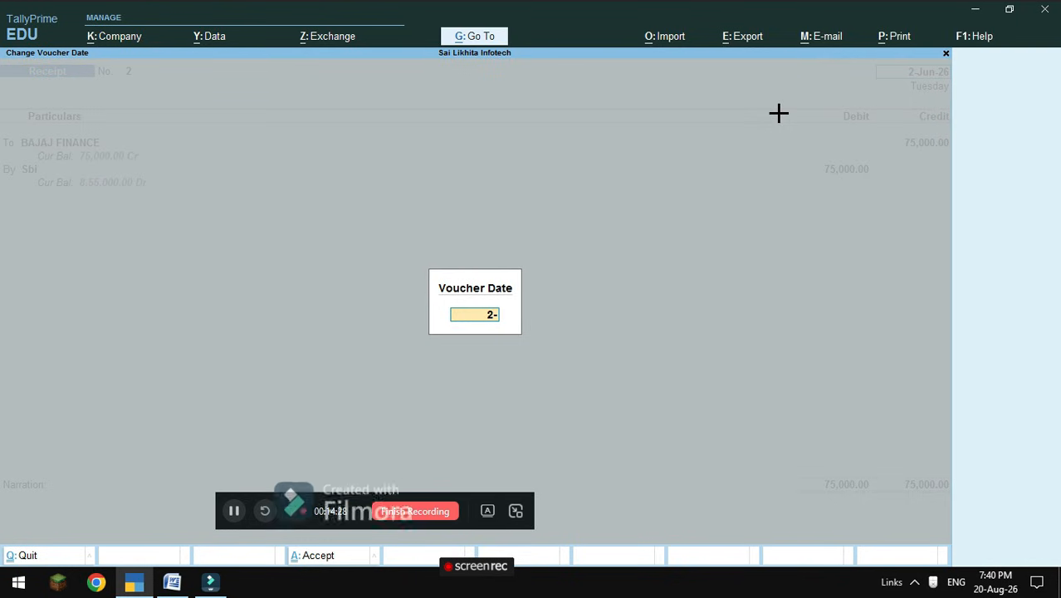
type("8-2026")
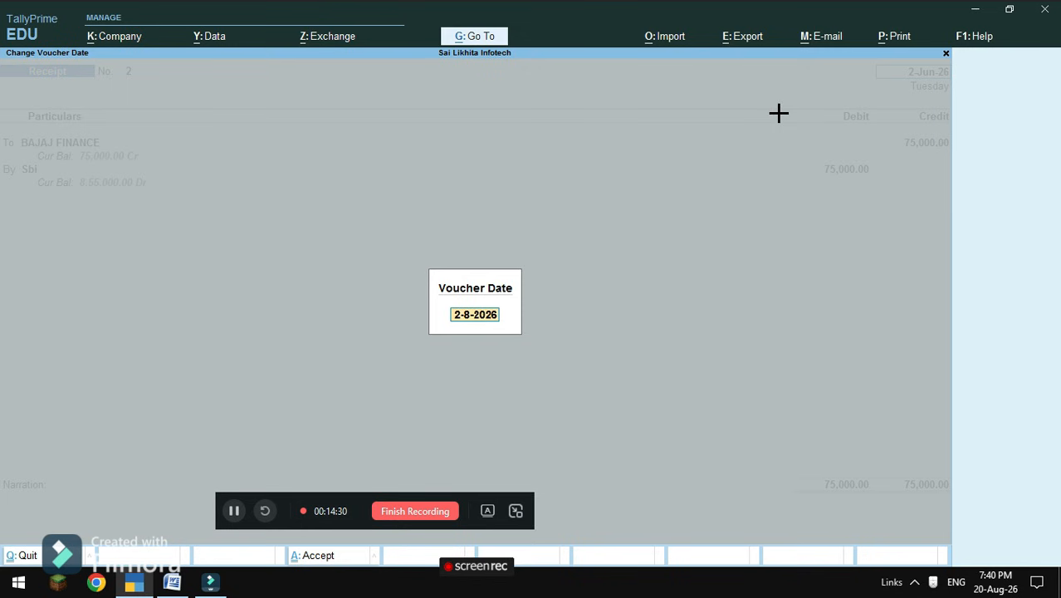
key("Return")
key("Return")
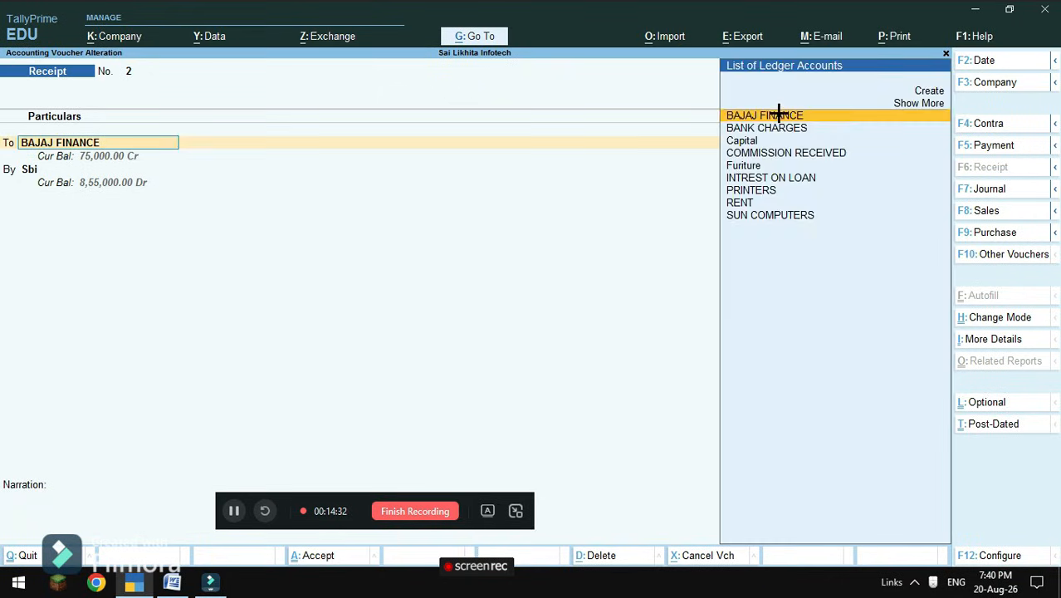
key("Return")
key("Return")
key("Return")
key("Return")
key("Return")
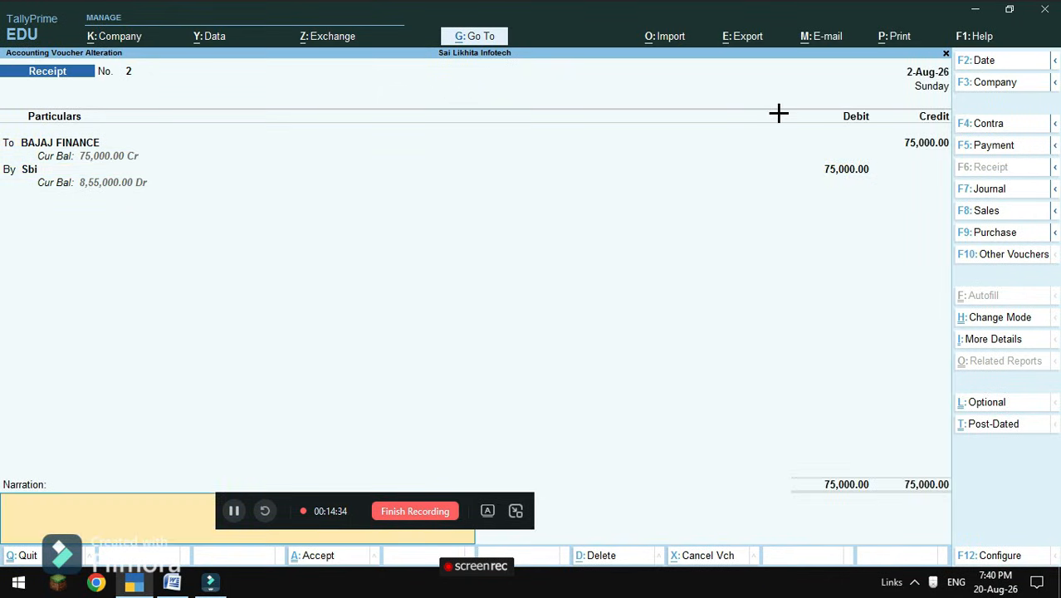
key("Return")
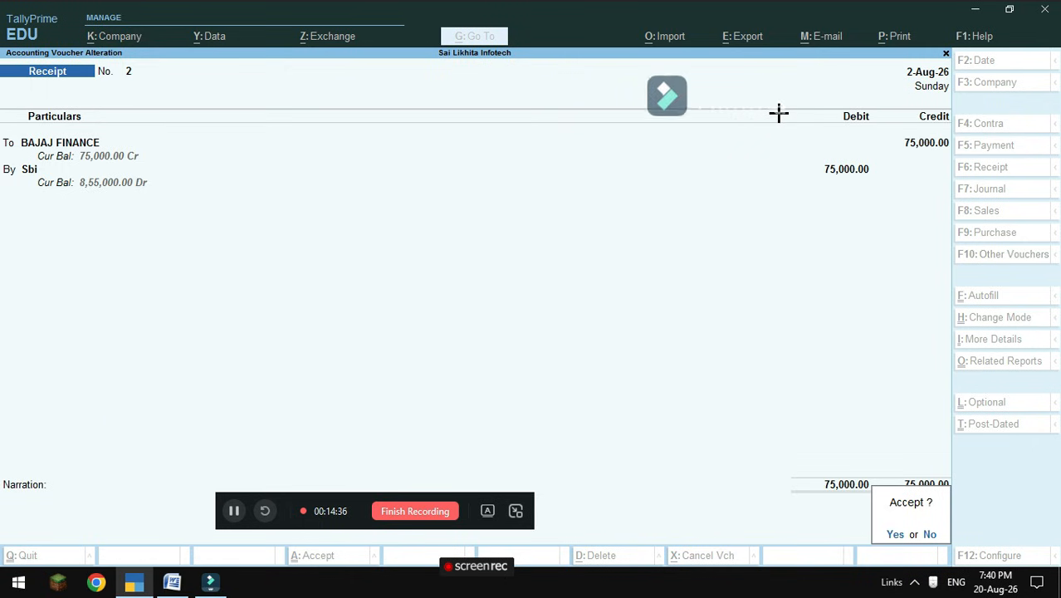
key("Return")
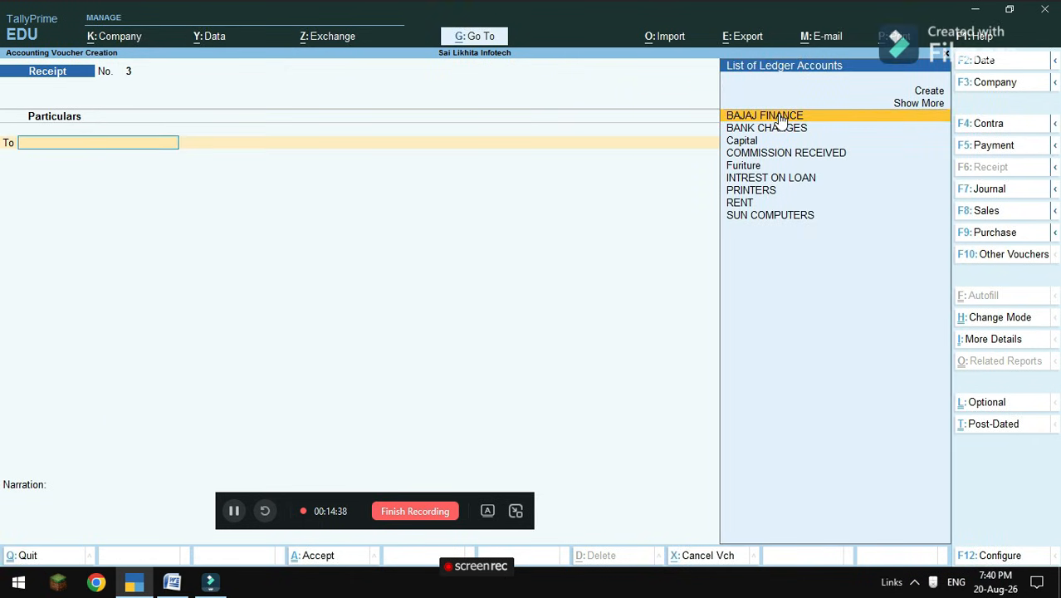
left_click(172, 581)
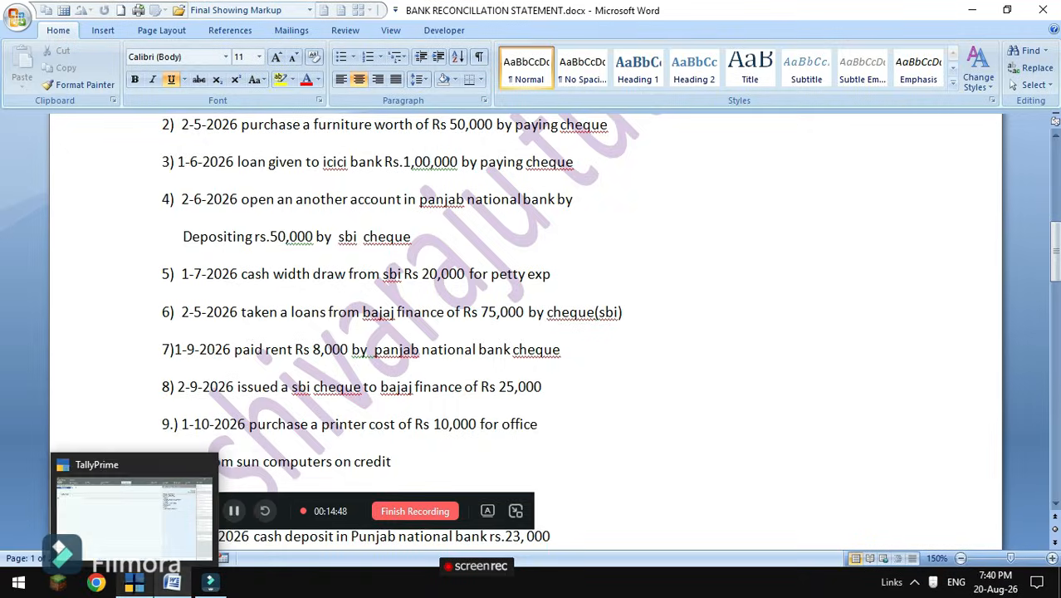
left_click(152, 516)
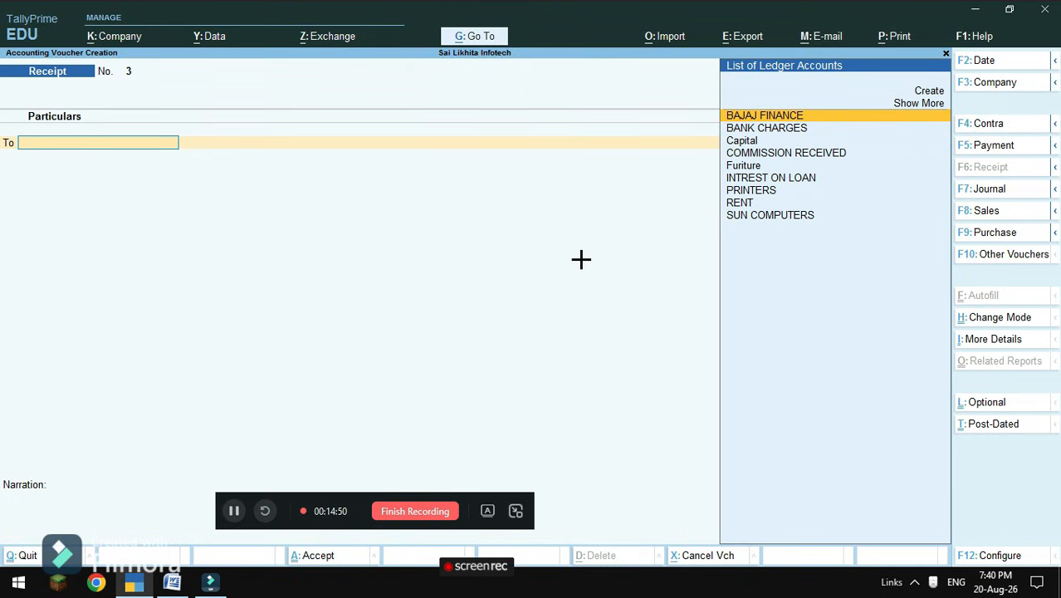
Enter a Payment dated 1-9-2026 debiting RENT 8,000 and crediting ICICI.
left_click(995, 145)
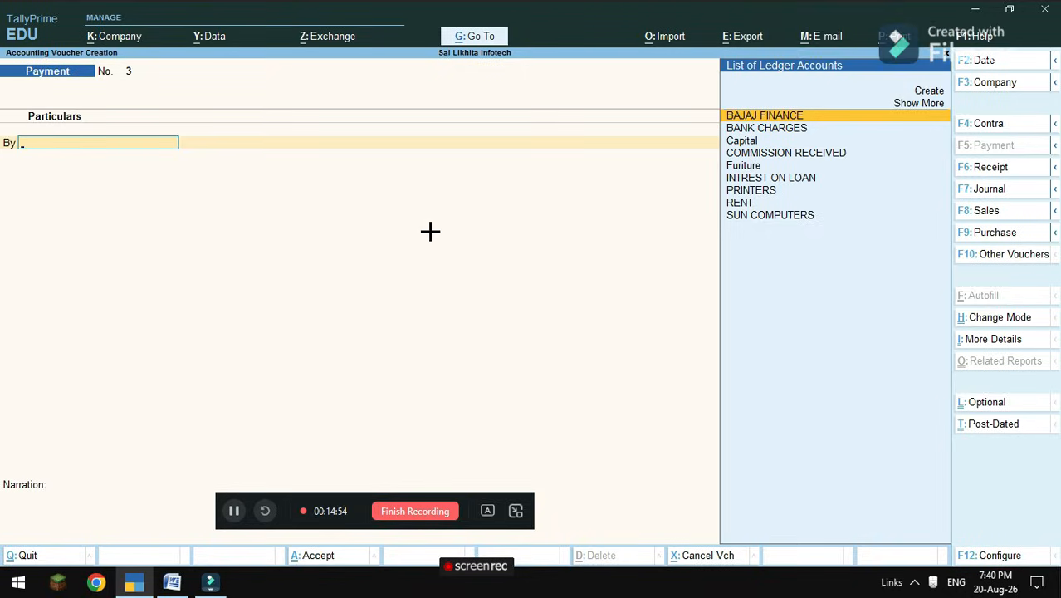
key("F2")
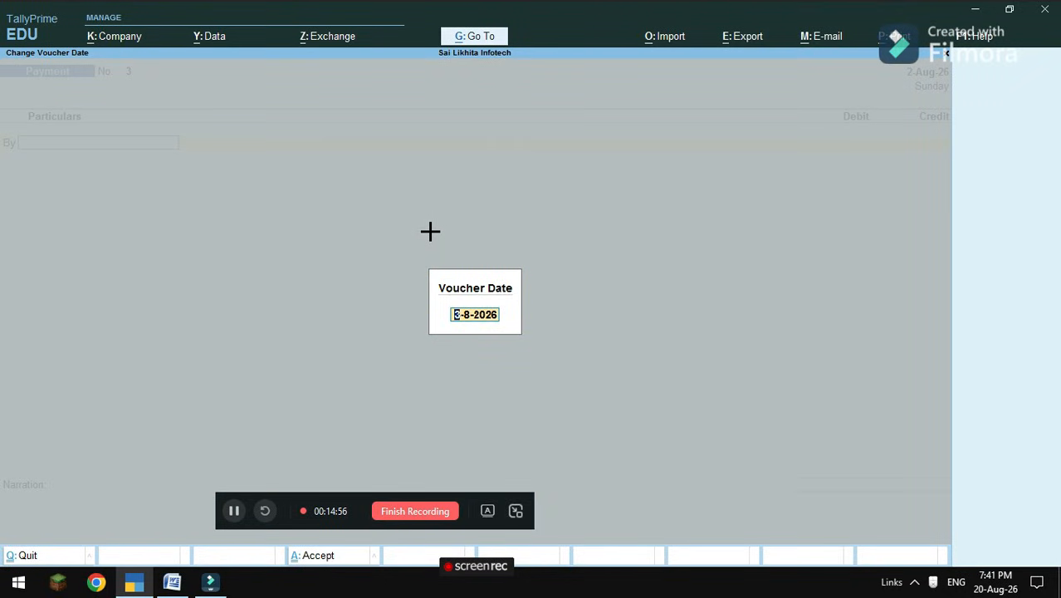
type("1-9-2026")
key("Return")
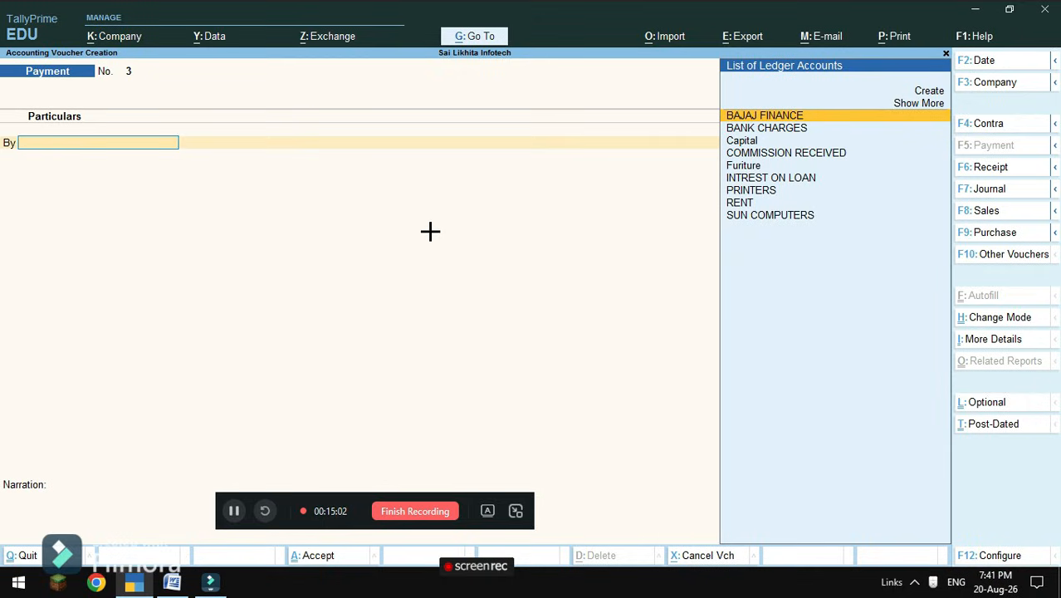
key("Down")
key("Down")
key("Down")
key("Down")
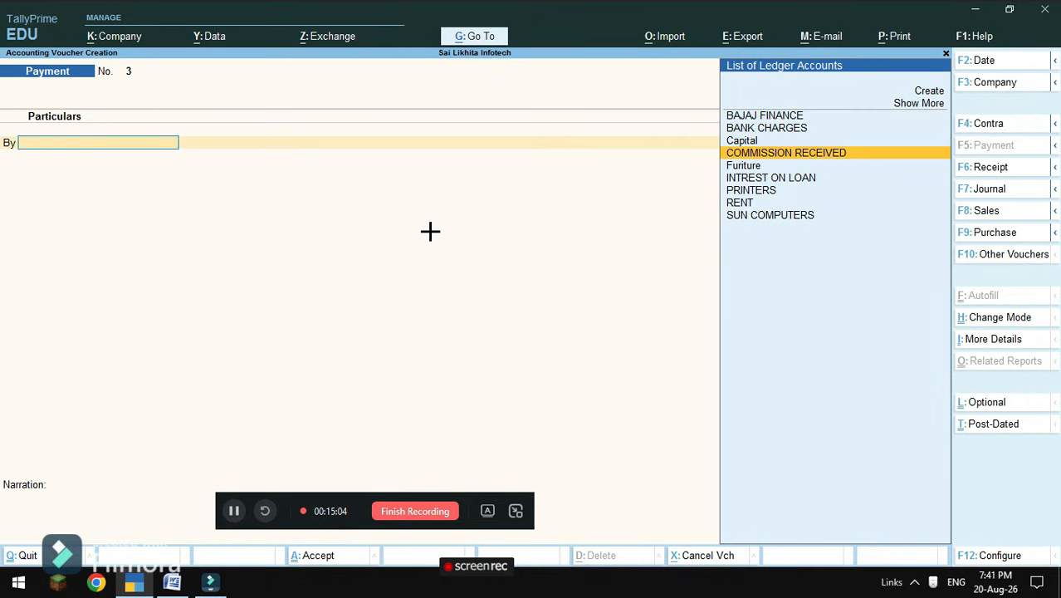
key("Down")
key("Down")
key("Down")
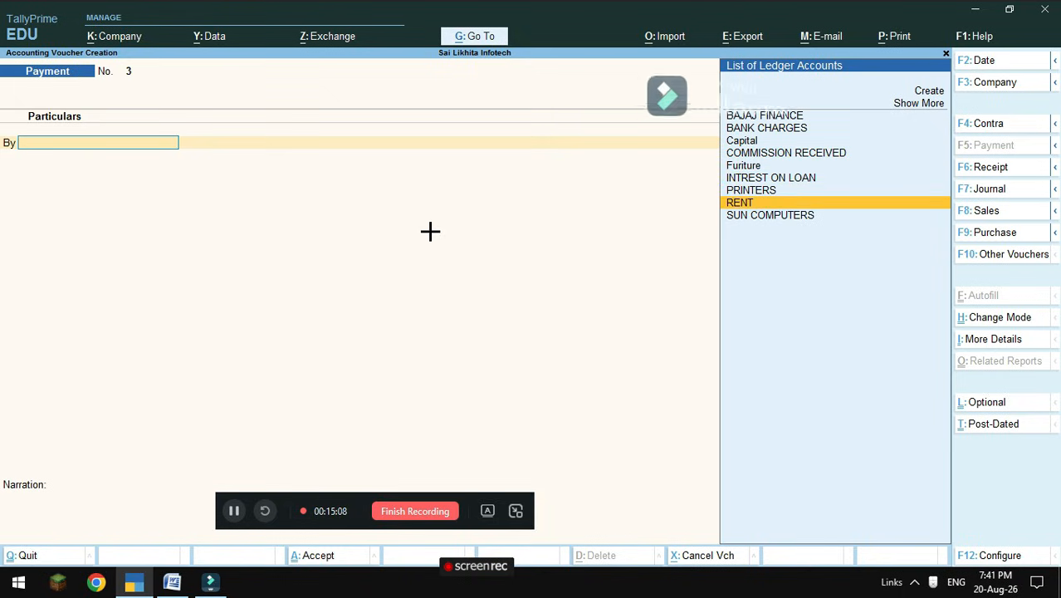
key("Return")
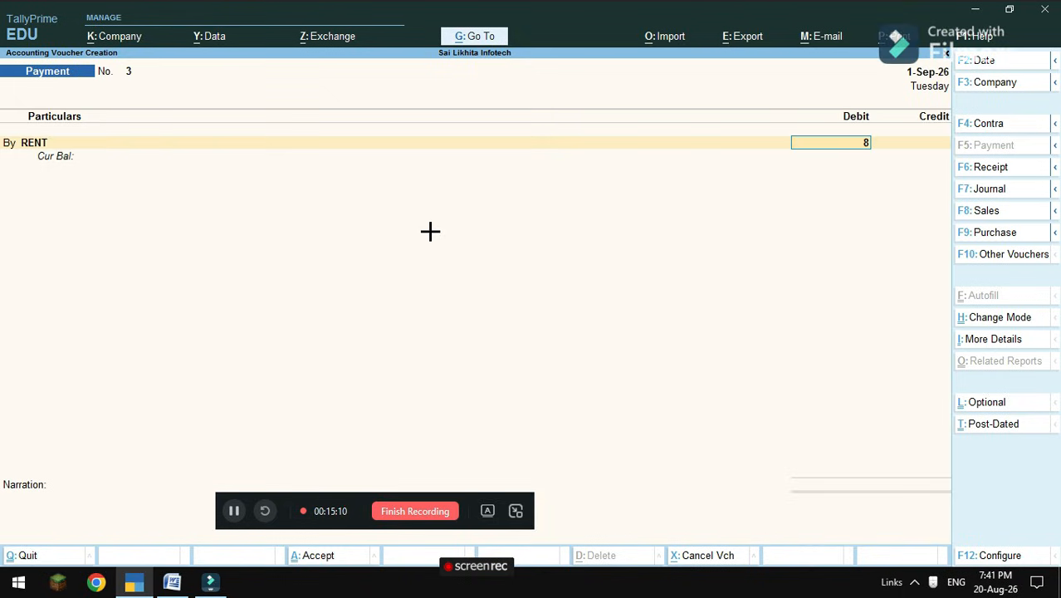
type("8000")
key("Return")
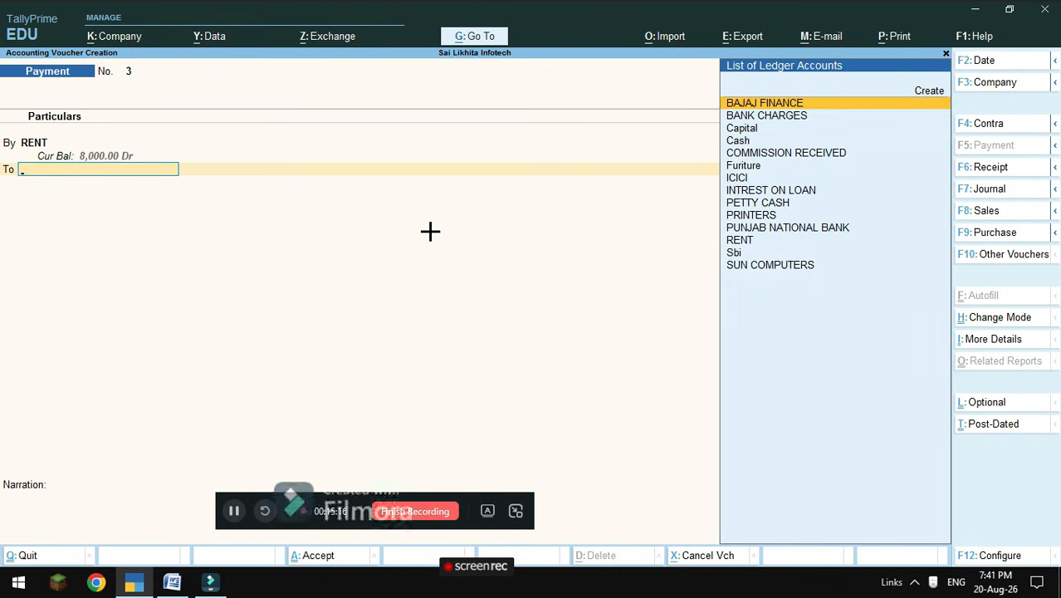
key("Down")
key("Down")
key("Down")
key("Down")
key("Down")
key("Down")
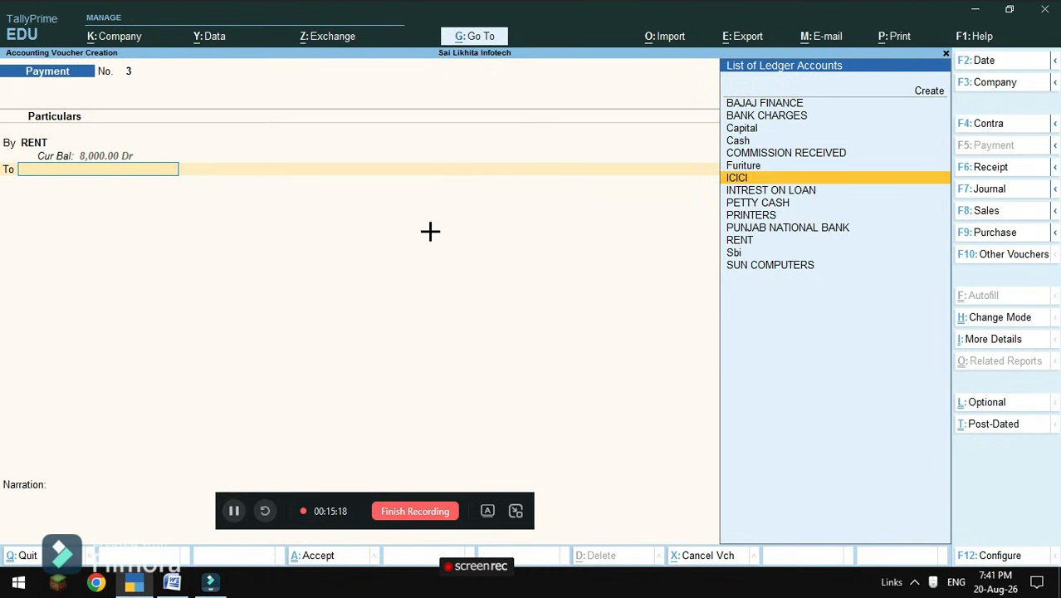
key("Return")
key("Return")
key("Return")
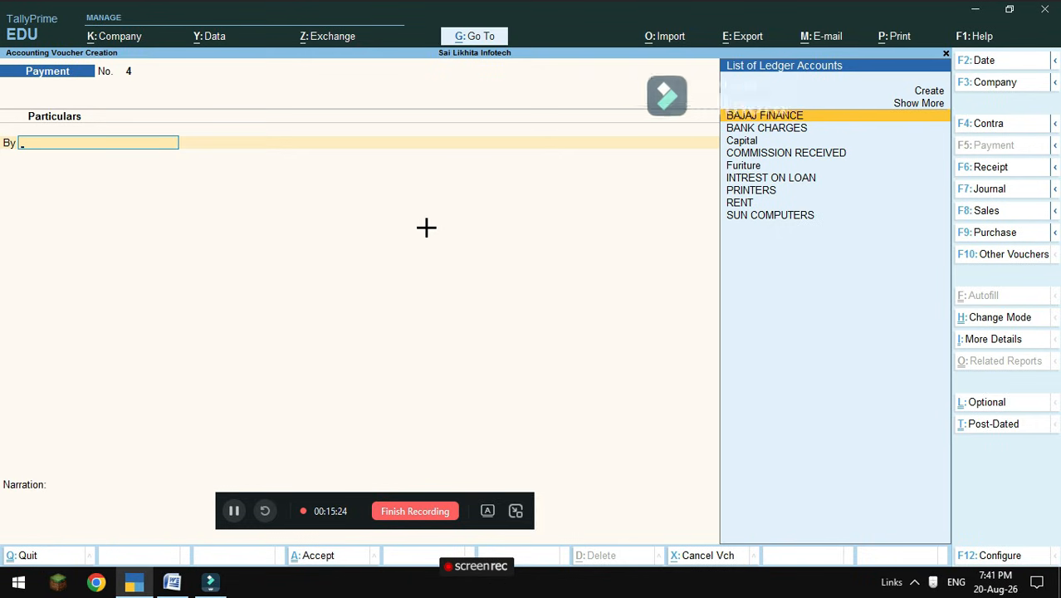
Check item 8 in the statement, then date the payment voucher 2-9-2026.
mouse_move(184, 590)
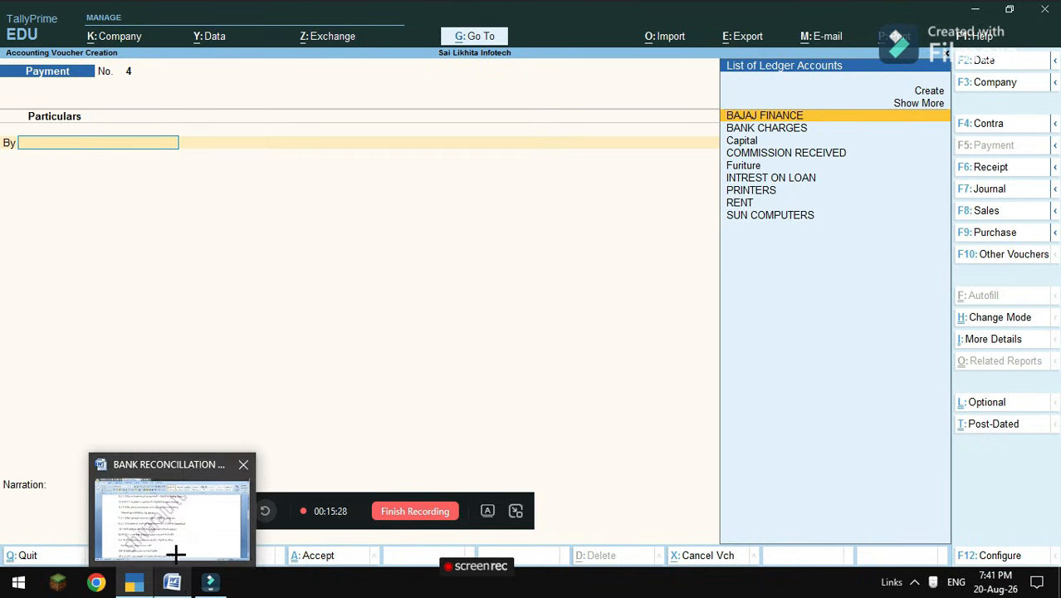
left_click(175, 544)
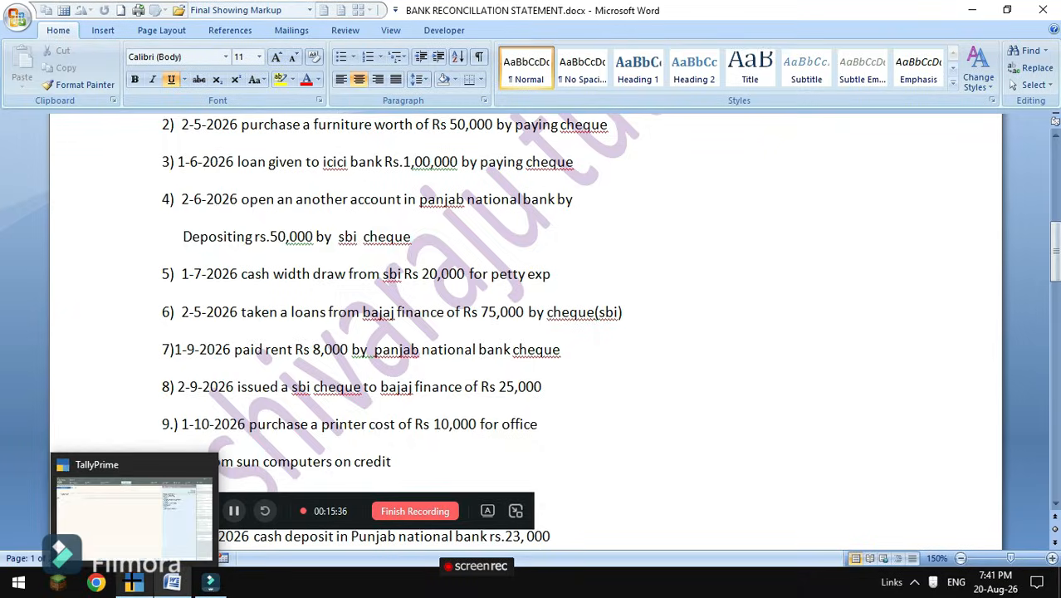
left_click(132, 581)
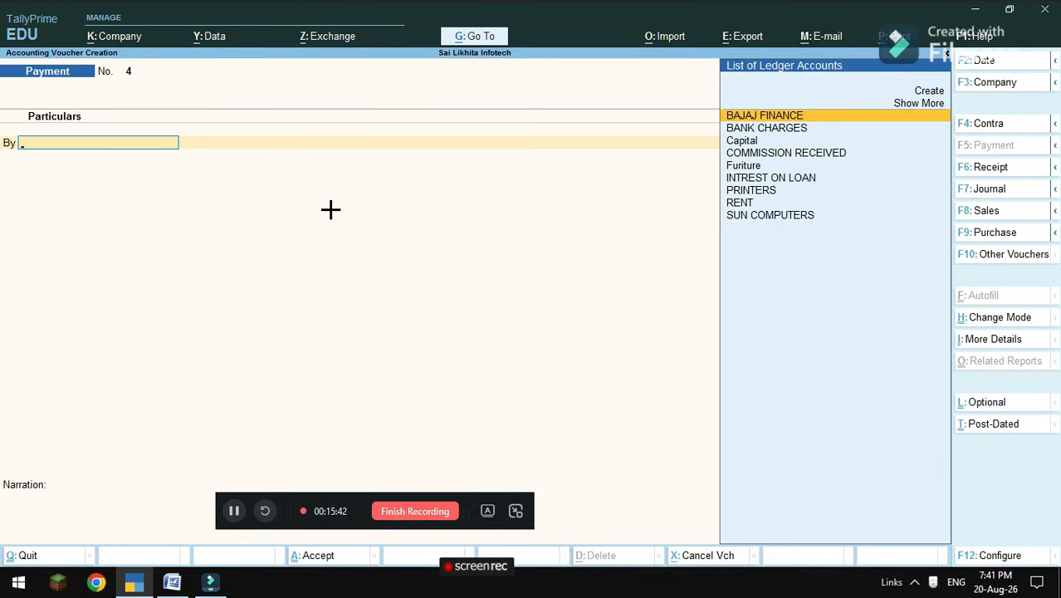
key("F2")
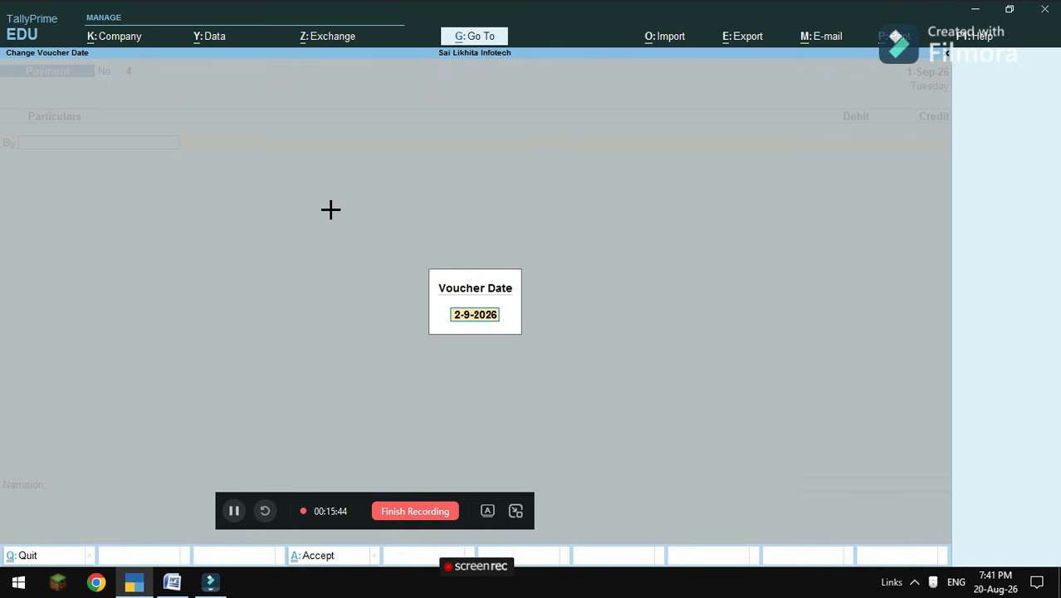
key("Return")
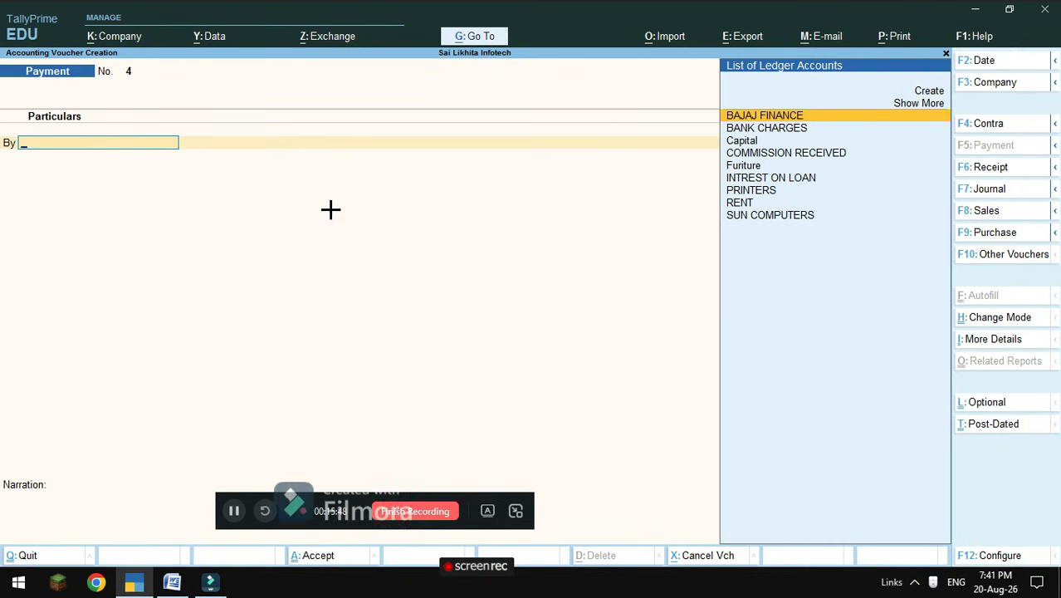
Debit BAJAJ FINANCE 25,000 and credit Sbi 25,000.
key("Down")
key("Down")
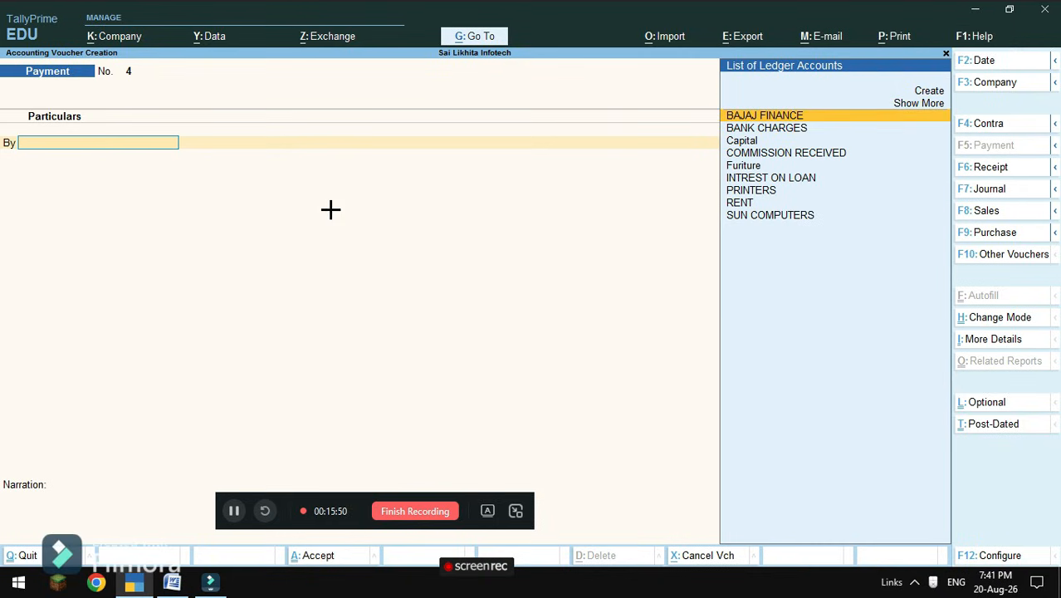
key("Return")
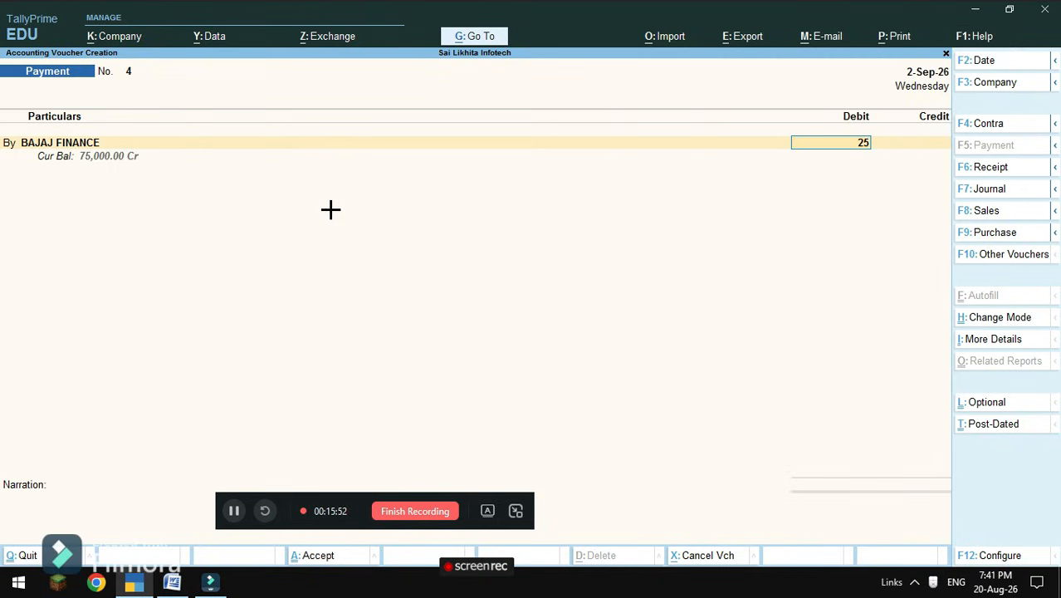
key("Return")
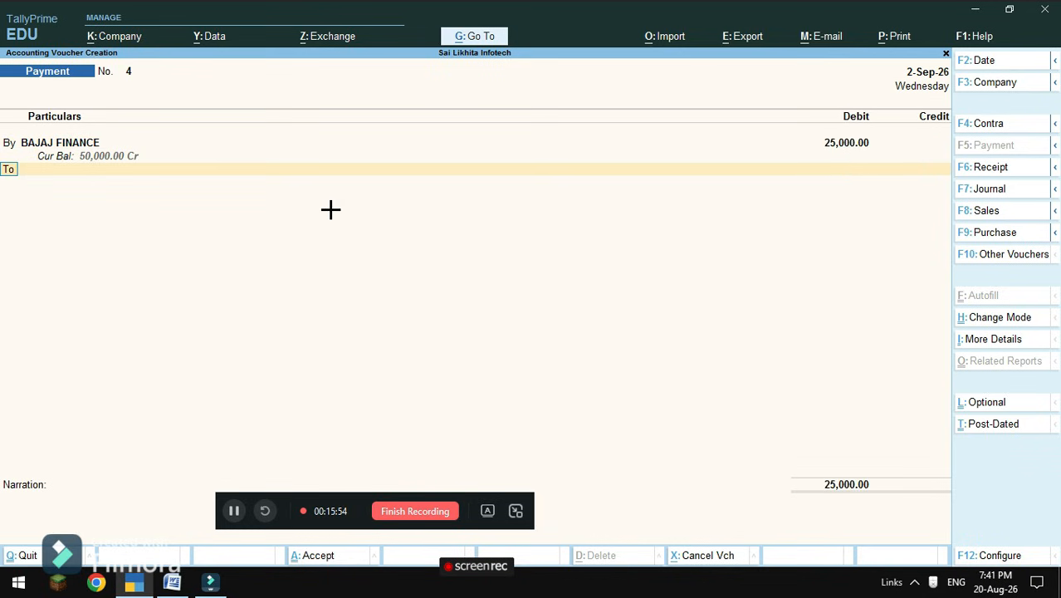
key("Return")
key("Down")
key("Down")
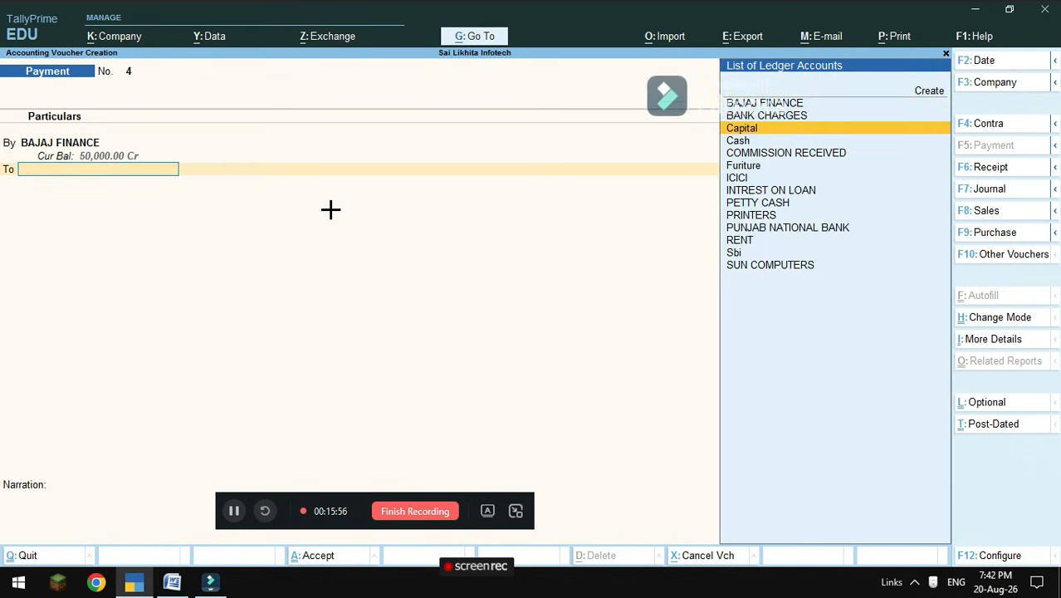
key("Down")
key("Down")
key("Down")
key("Down")
key("Down")
key("Down")
key("Down")
key("Down")
key("Down")
key("Down")
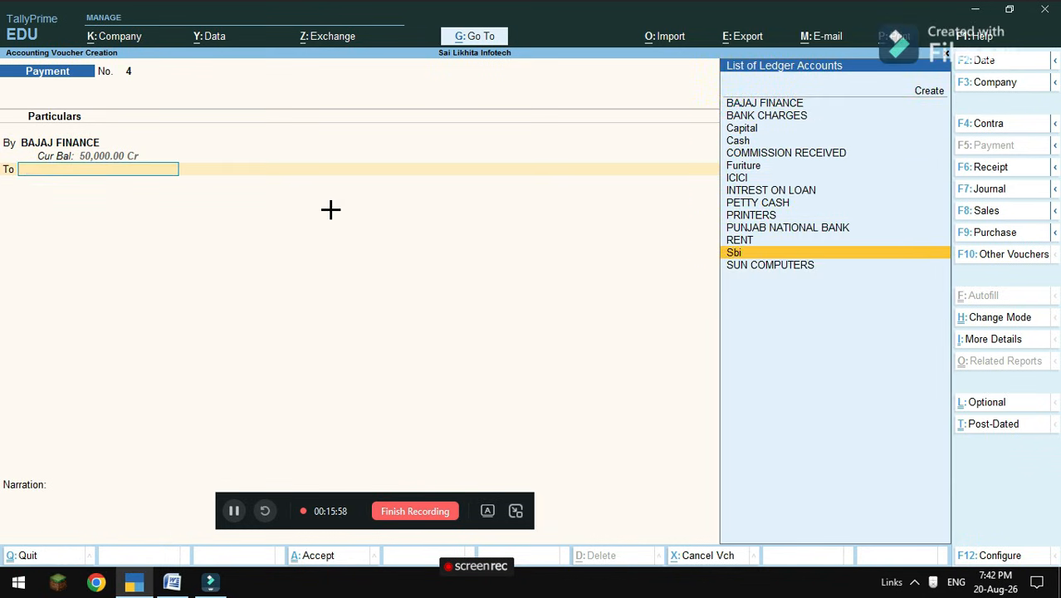
key("Return")
key("Return")
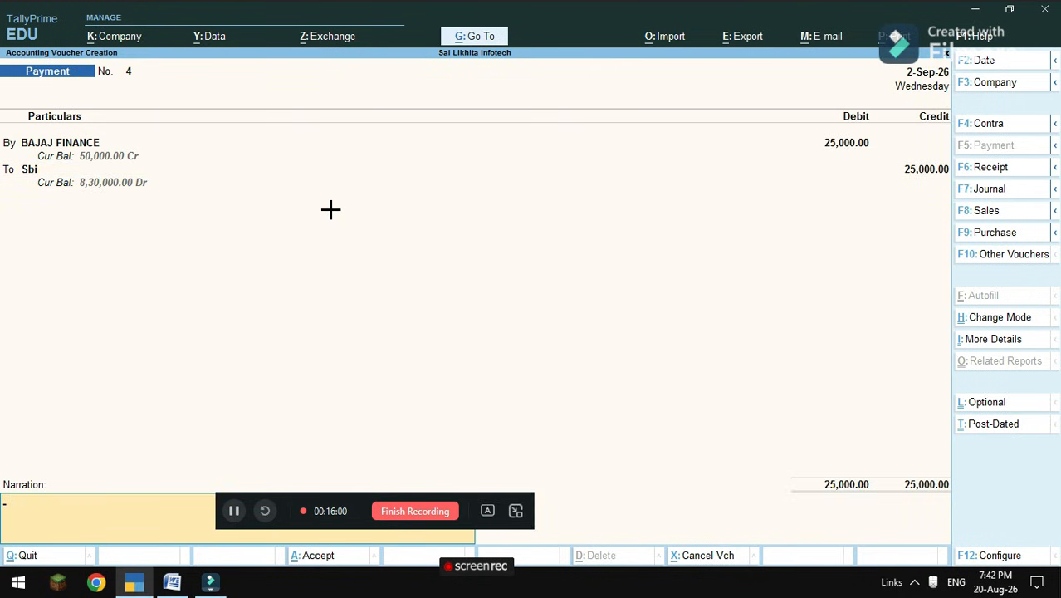
key("Return")
key("Return")
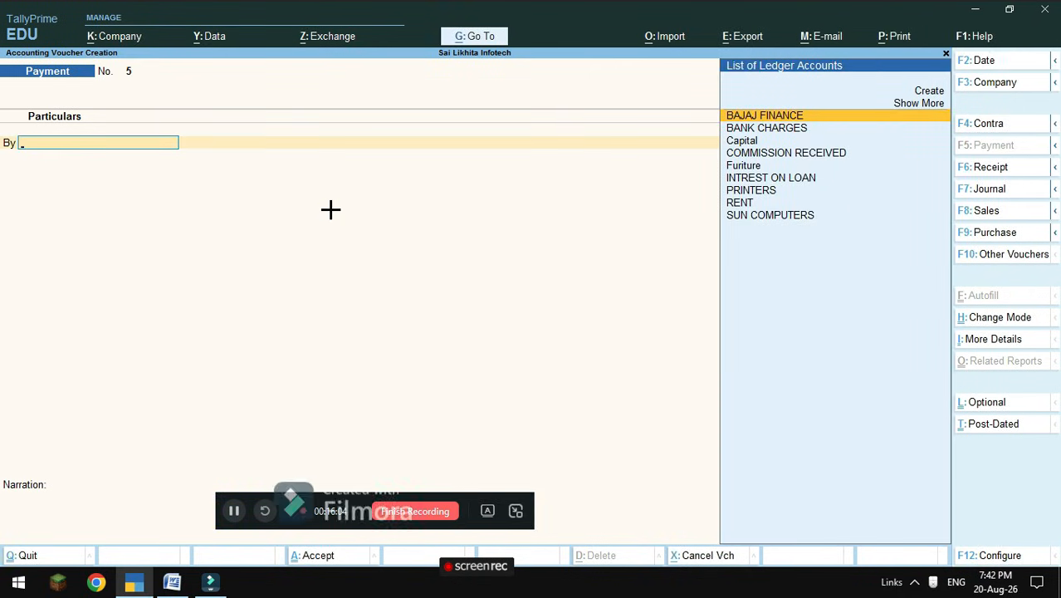
Review the next transaction in the Word statement and come back to TallyPrime.
left_click(172, 583)
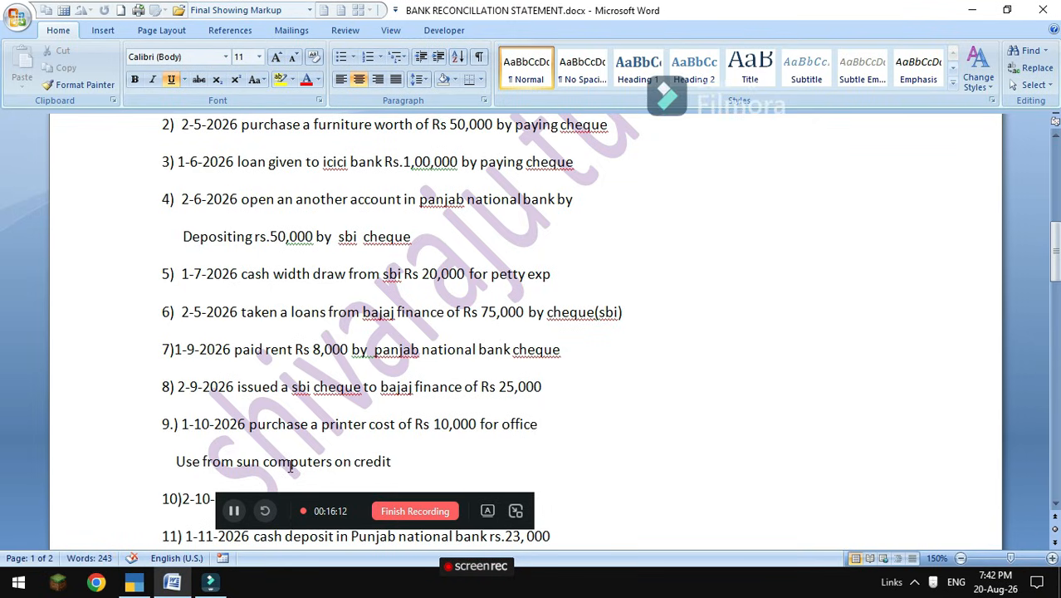
left_click(137, 584)
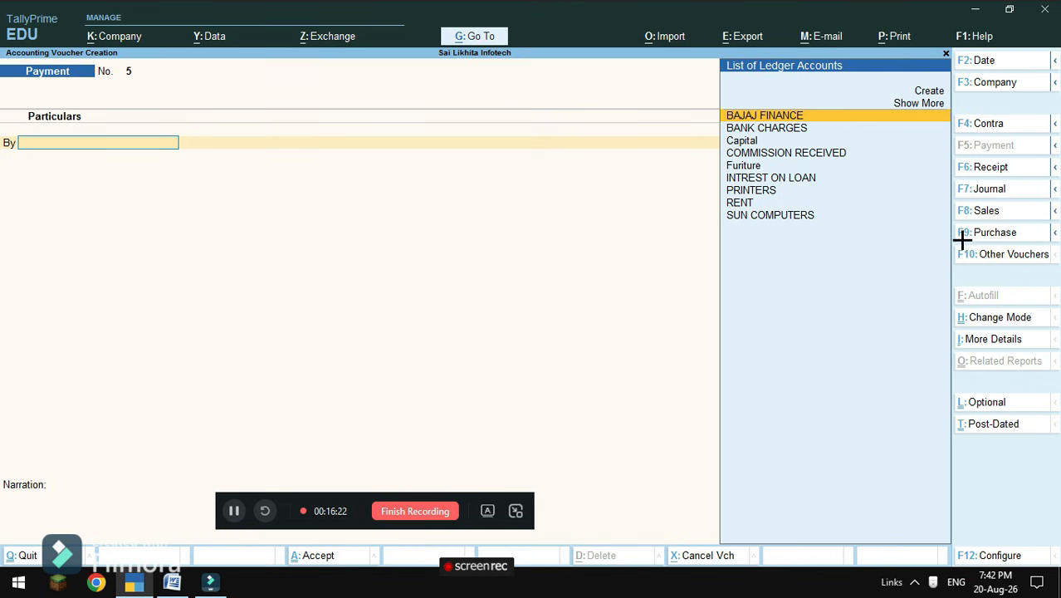
Start a Journal voucher dated 1-10-2026.
left_click(992, 188)
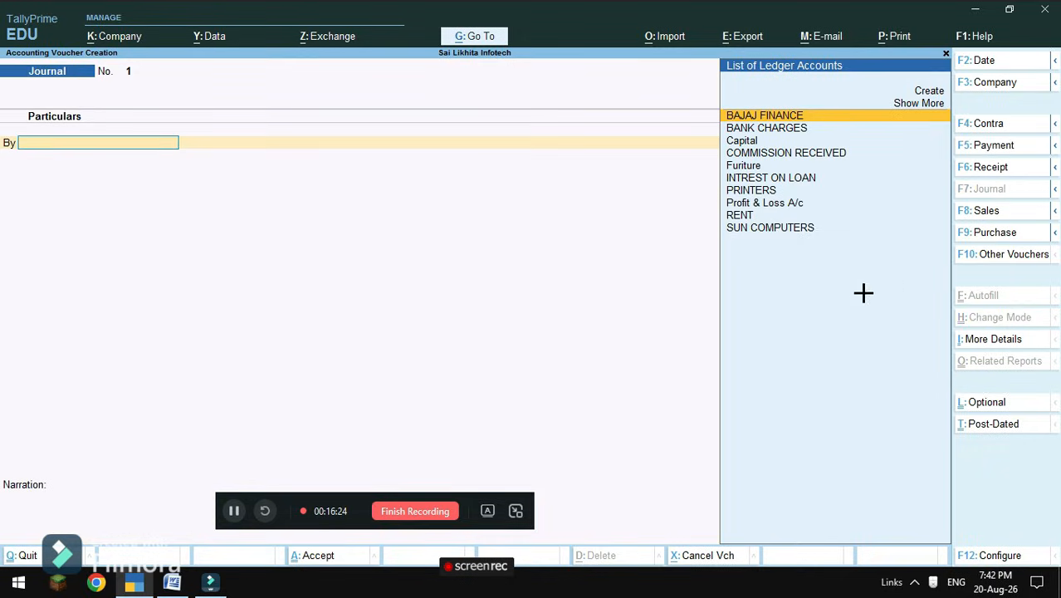
key("F2")
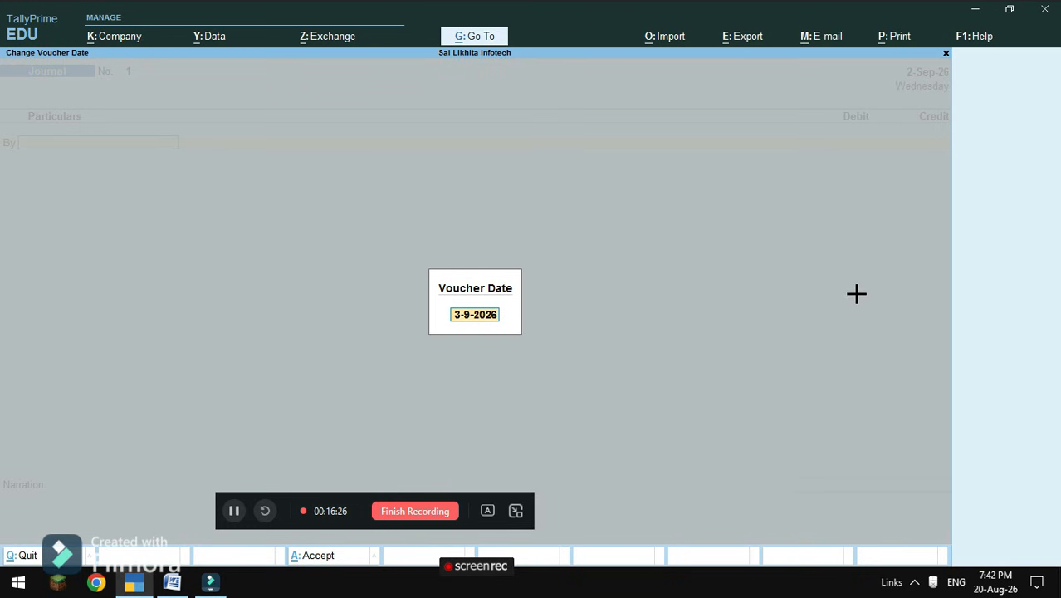
type("1-")
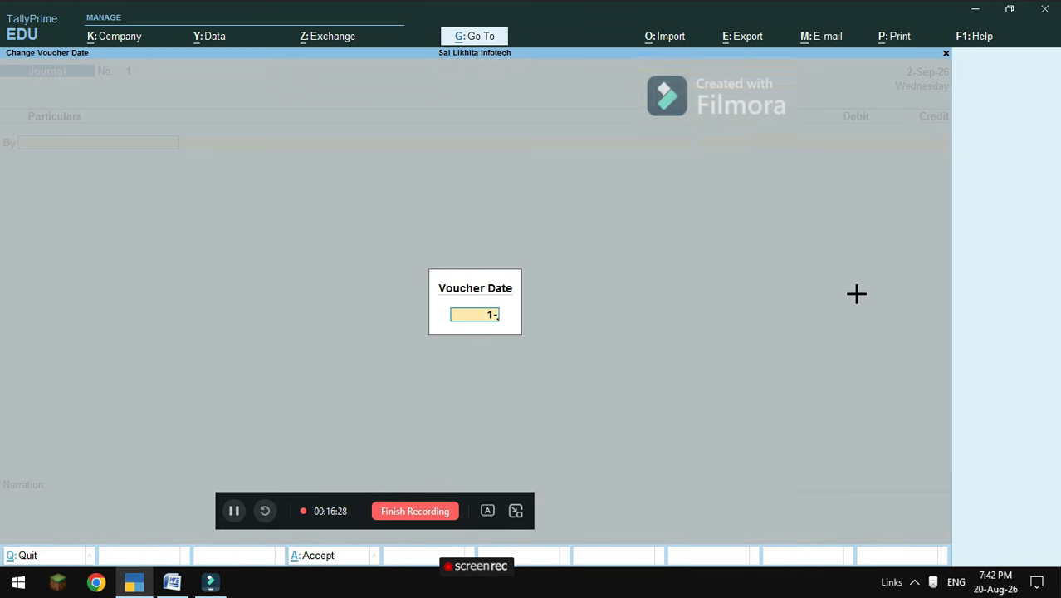
type("10-2")
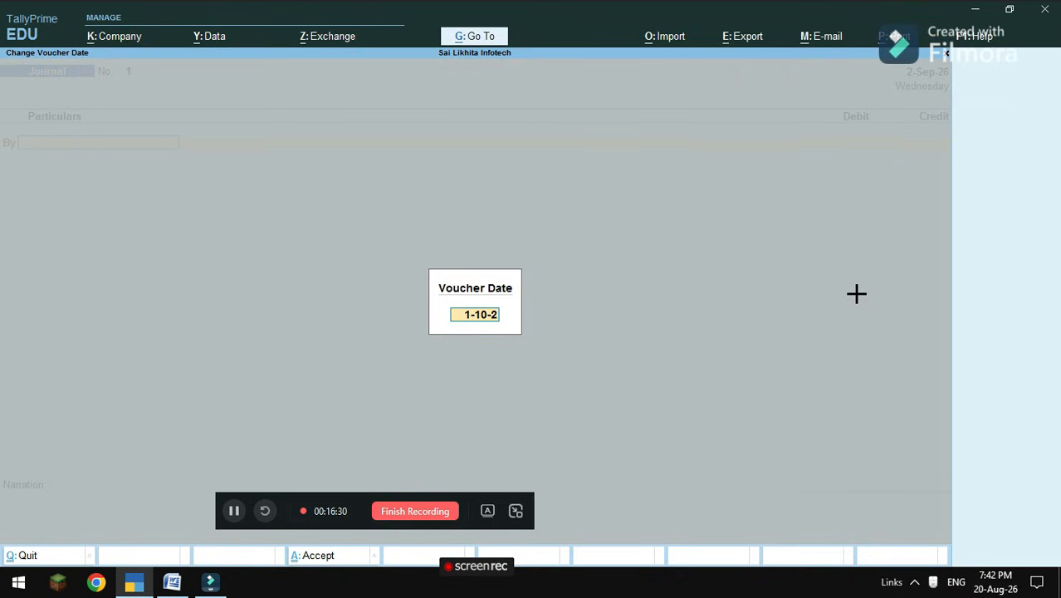
type("026")
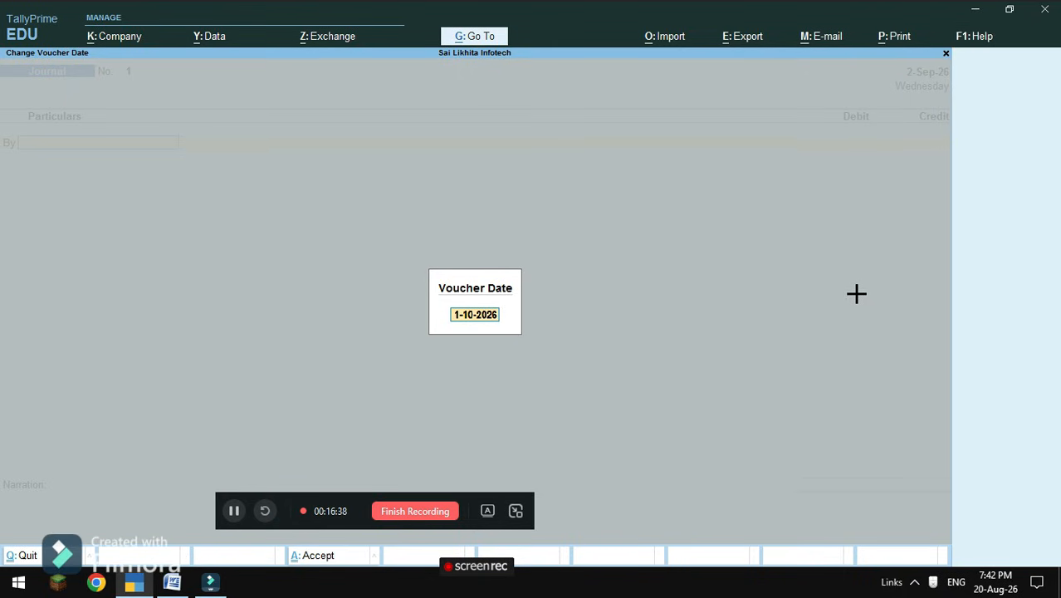
key("Return")
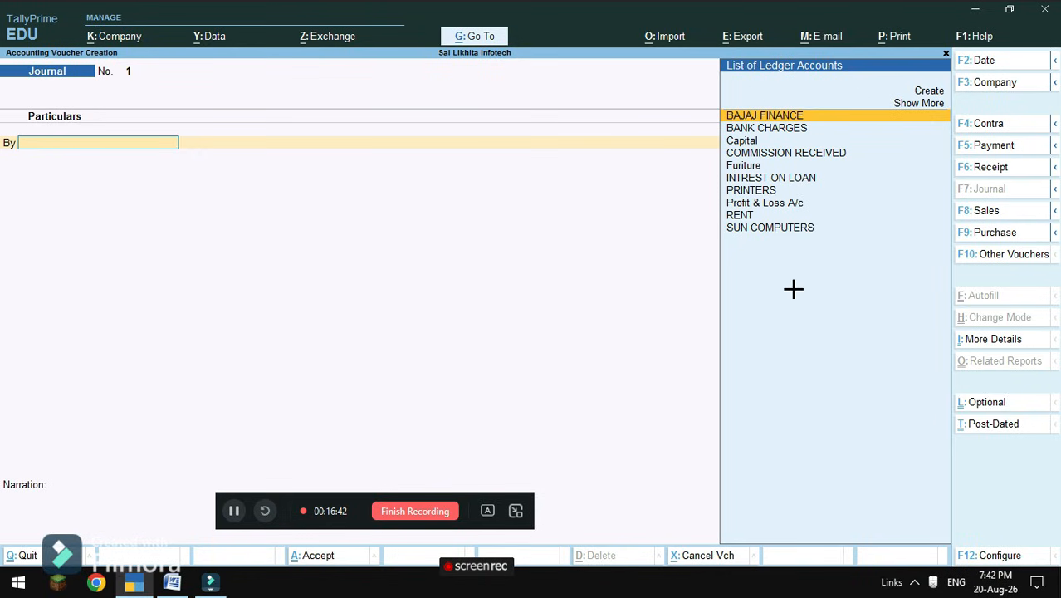
Debit PRINTERS 10,000 and begin the To credit line toward SUN COMPUTERS.
left_click(749, 192)
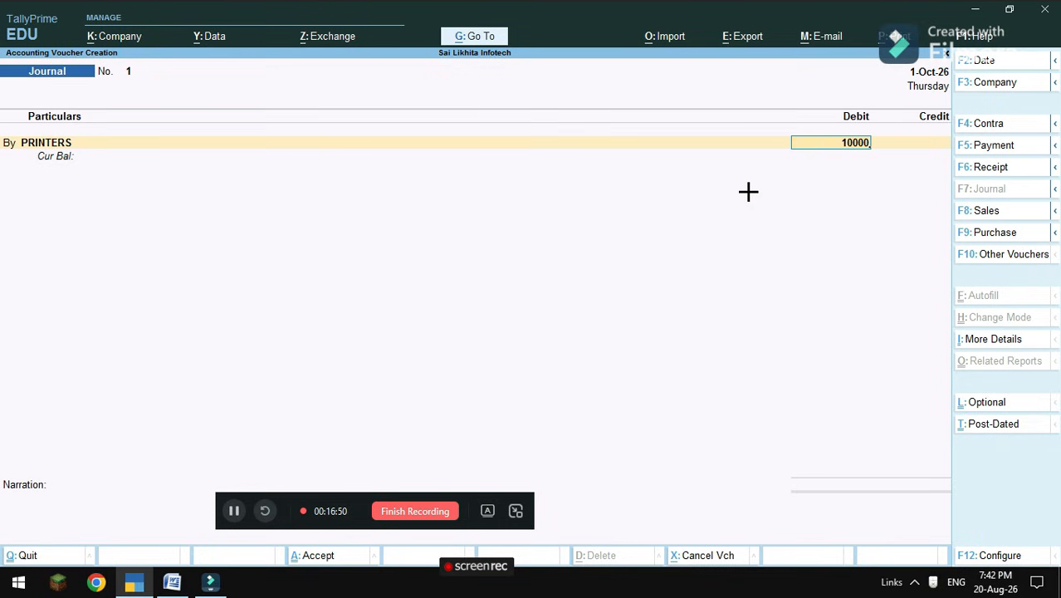
type("10000")
key("Return")
key("s")
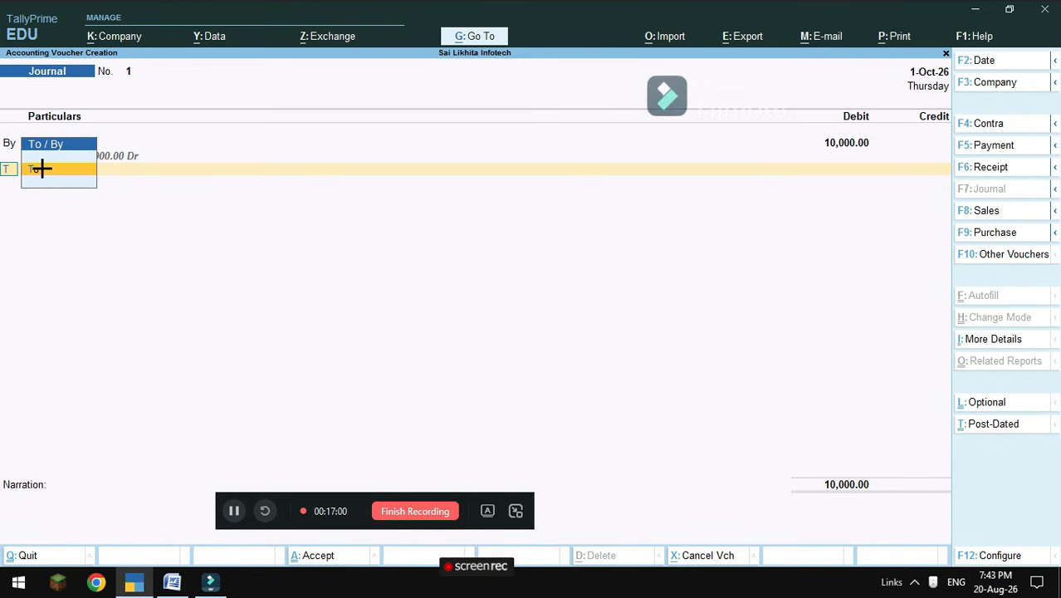
type("t")
key("BackSpace")
key("BackSpace")
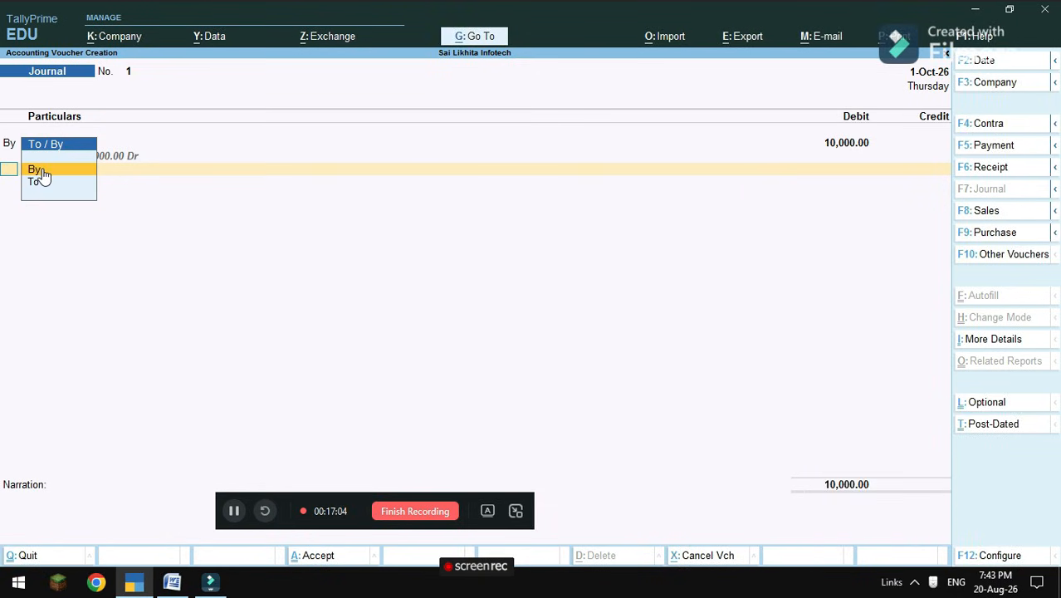
key("Down")
key("Return")
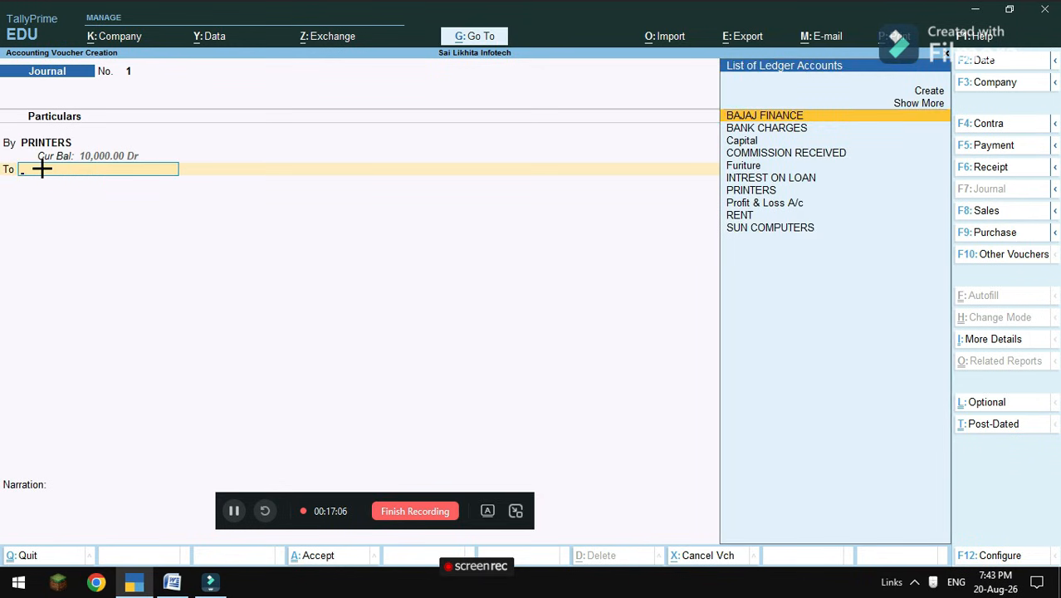
key("Down")
key("Down")
key("Down")
key("Down")
key("Down")
key("Down")
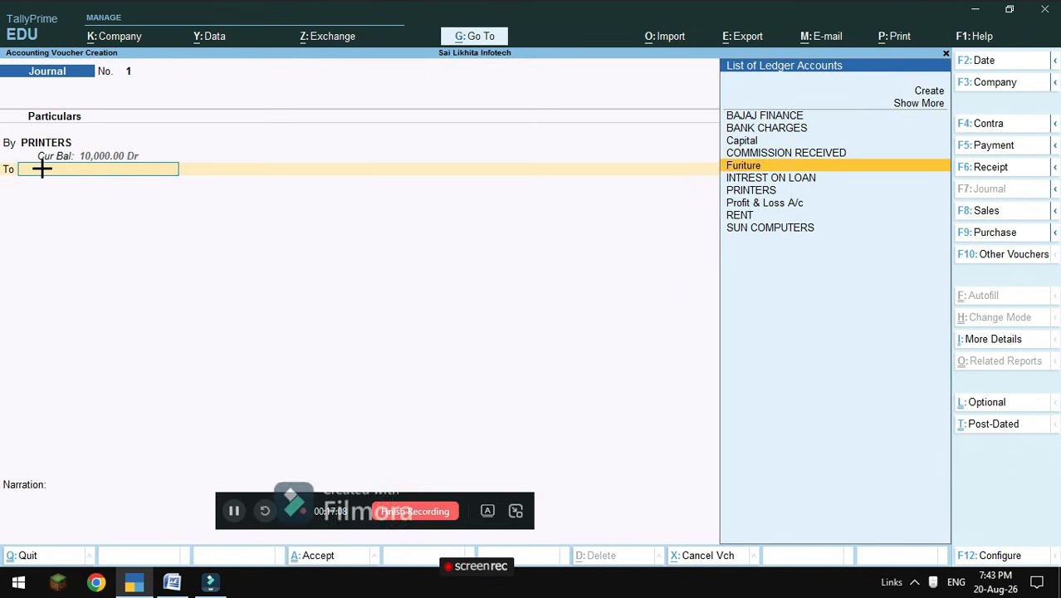
key("Down")
key("Down")
key("Down")
Credit SUN COMPUTERS 10,000 On Account in Journal voucher 1.
key("Return")
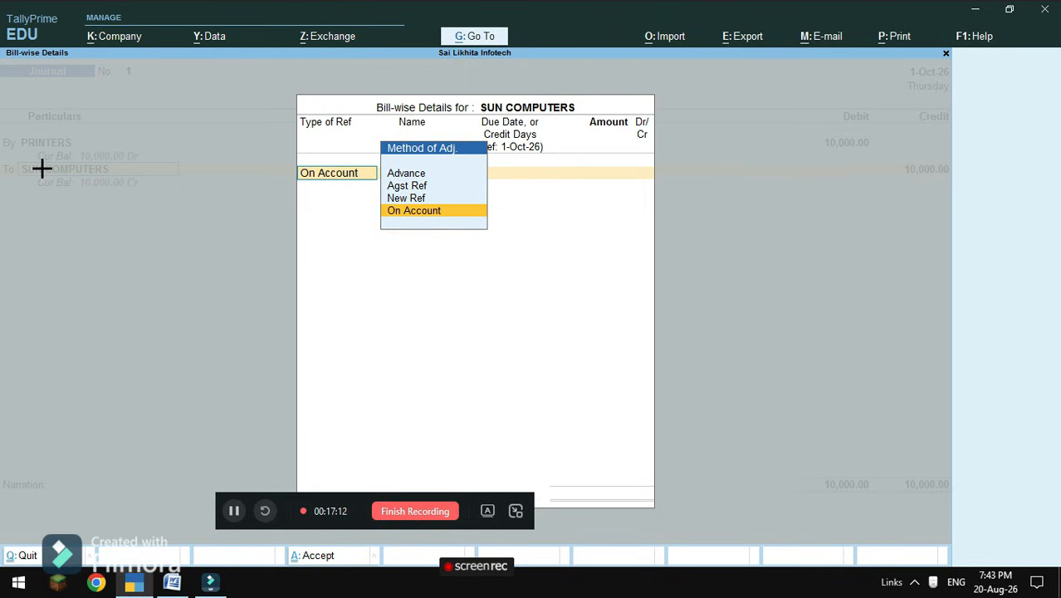
key("Return")
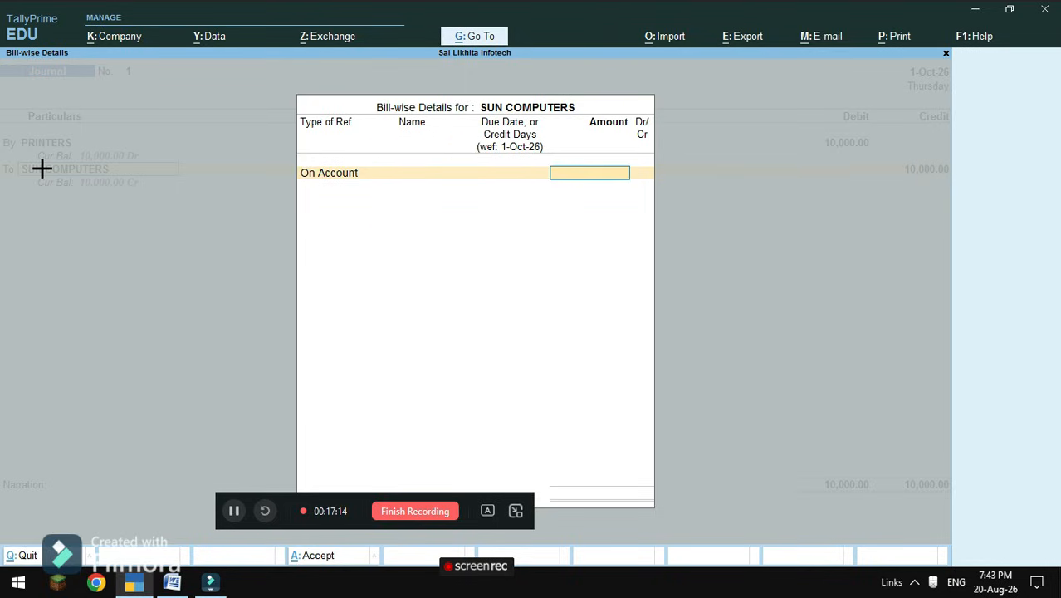
type("10000")
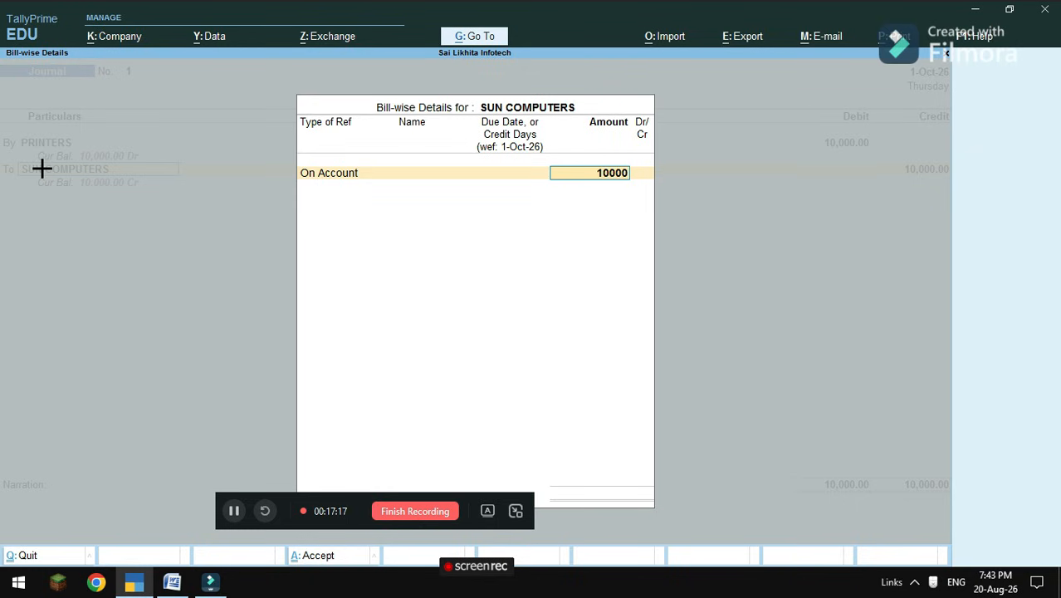
key("Return")
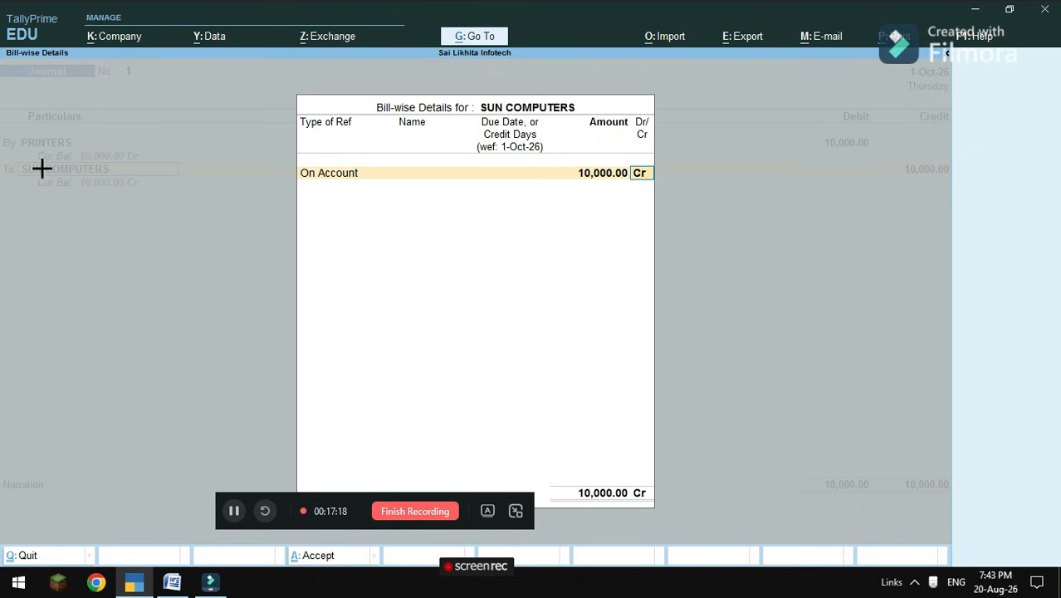
Save Journal voucher 1 and bring the Word question list forward.
key("Return")
key("Return")
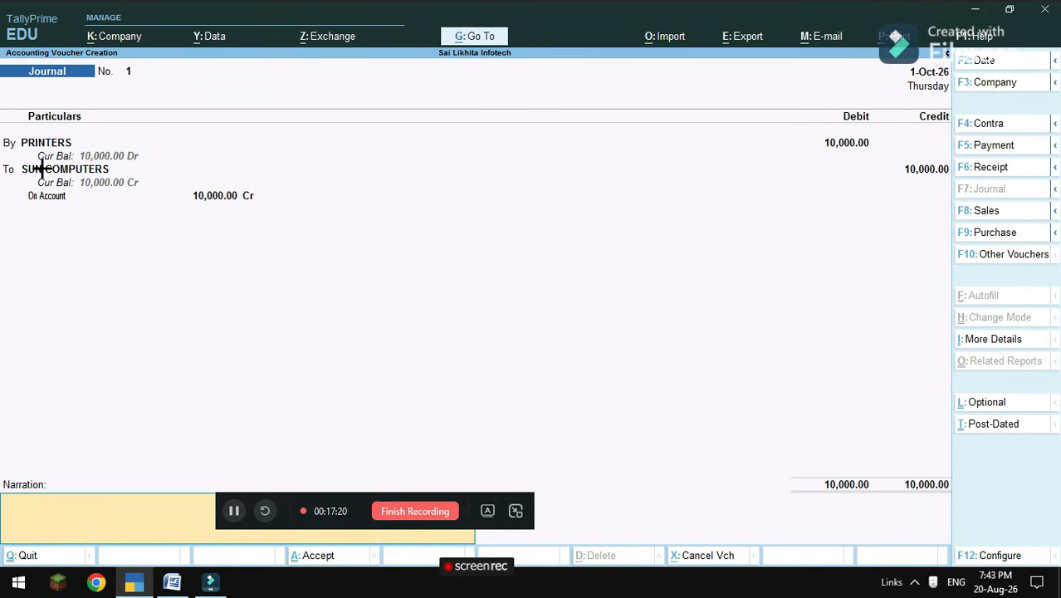
key("Return")
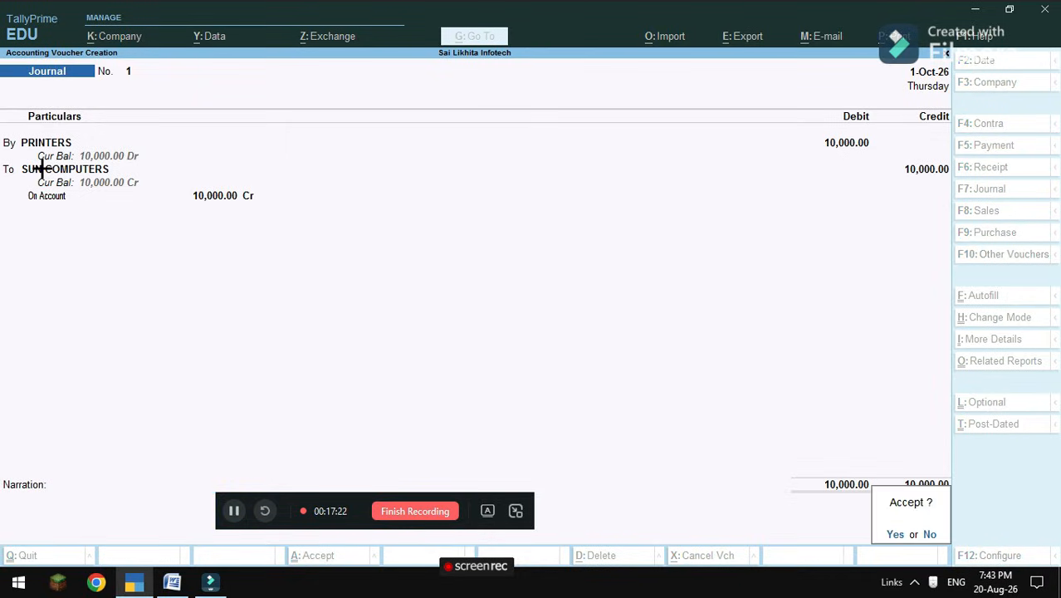
key("Return")
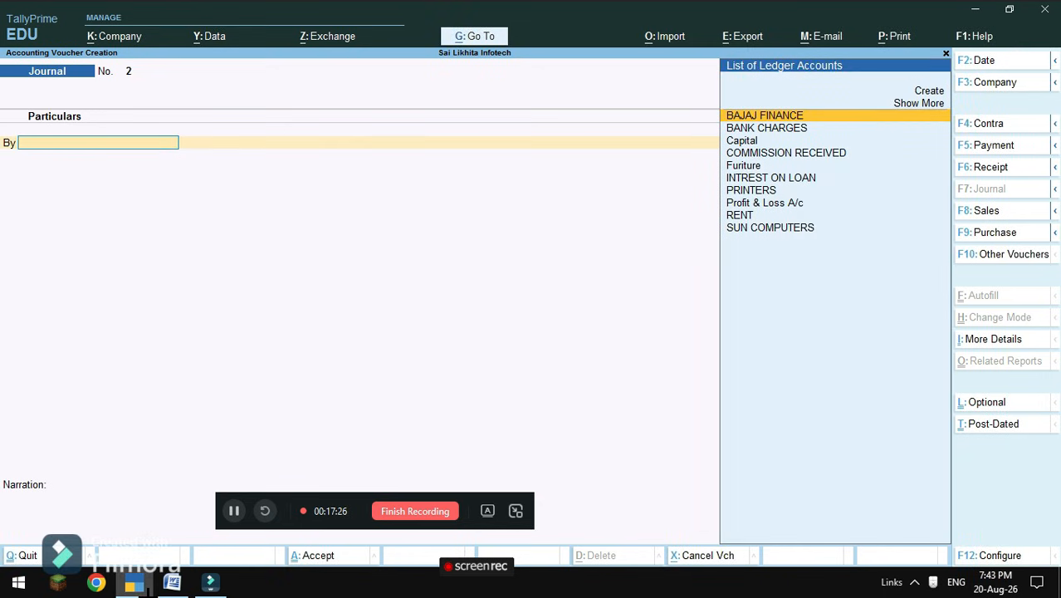
mouse_move(172, 582)
left_click(189, 488)
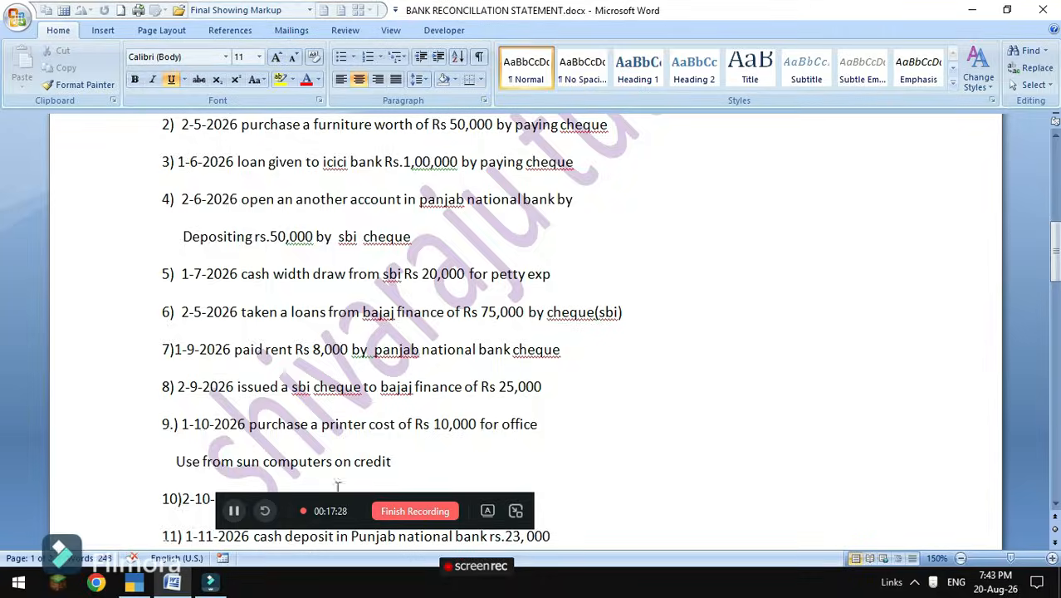
Back in TallyPrime, start a Receipt voucher dated 2-10-2026.
scroll(415, 411, "down", 1)
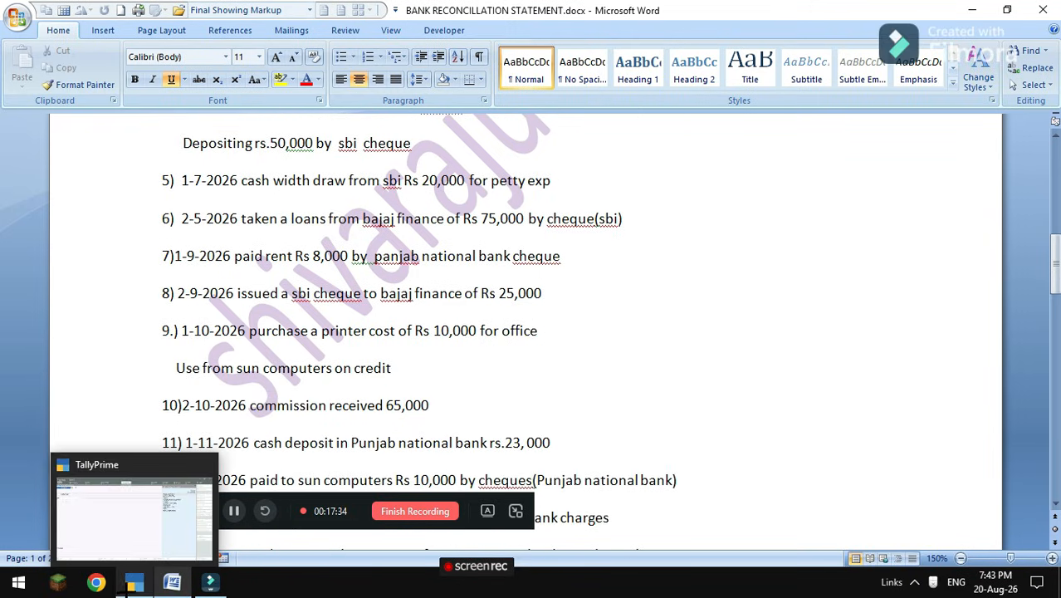
left_click(136, 583)
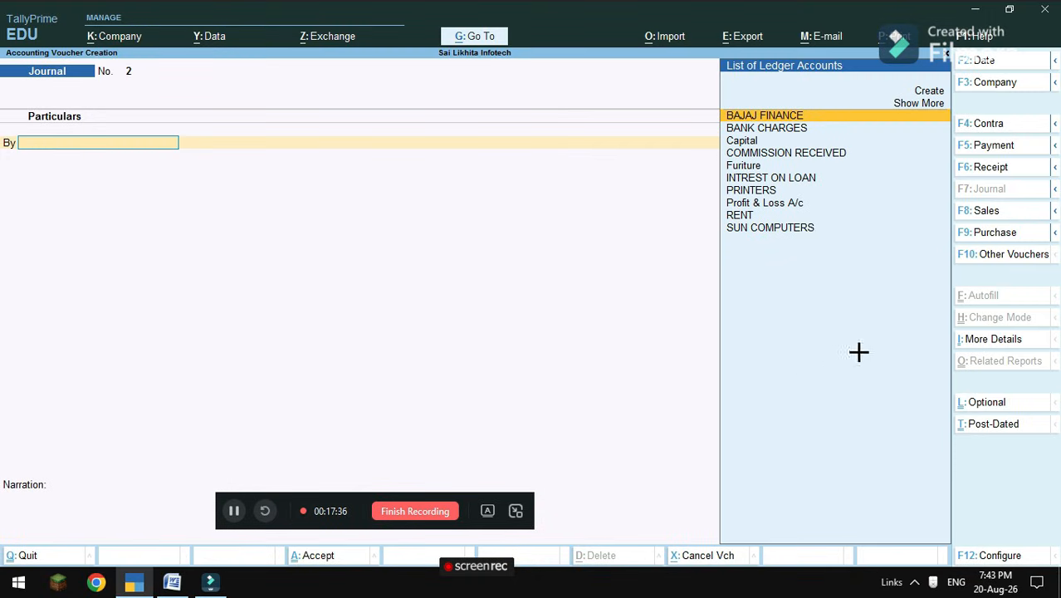
left_click(986, 170)
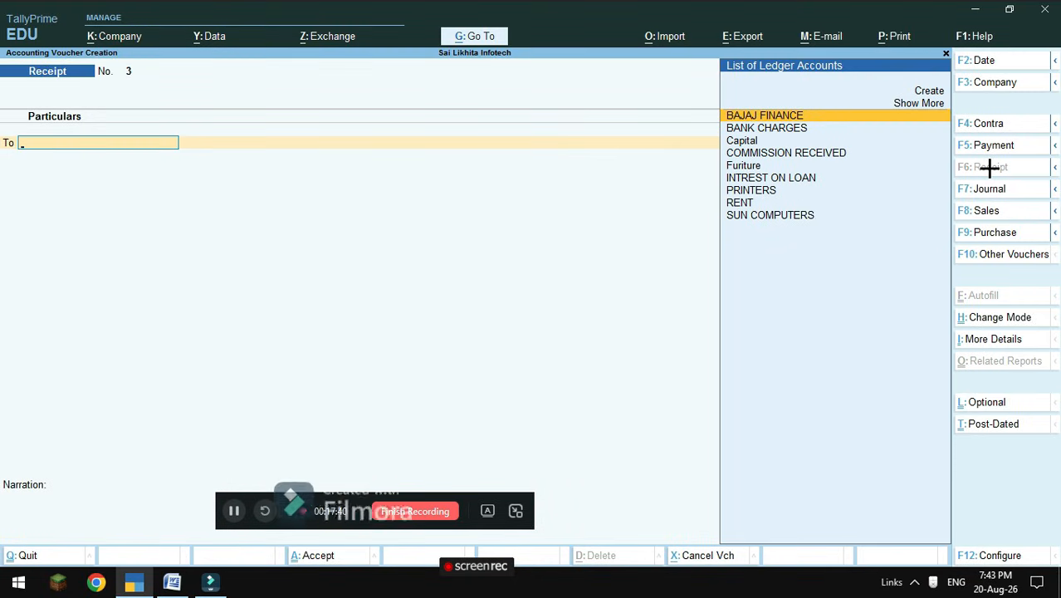
key("F2")
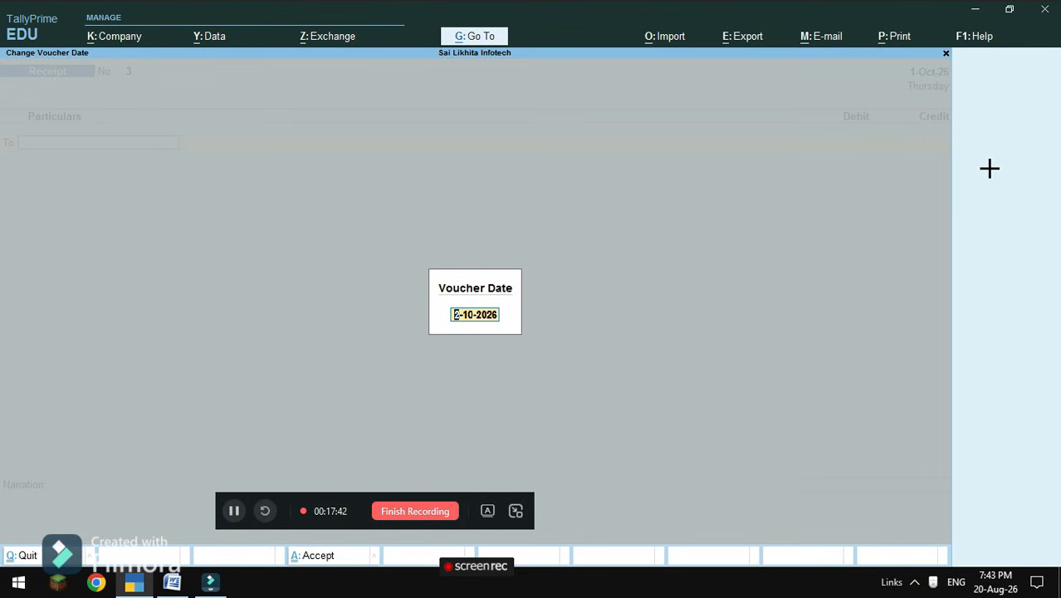
key("Return")
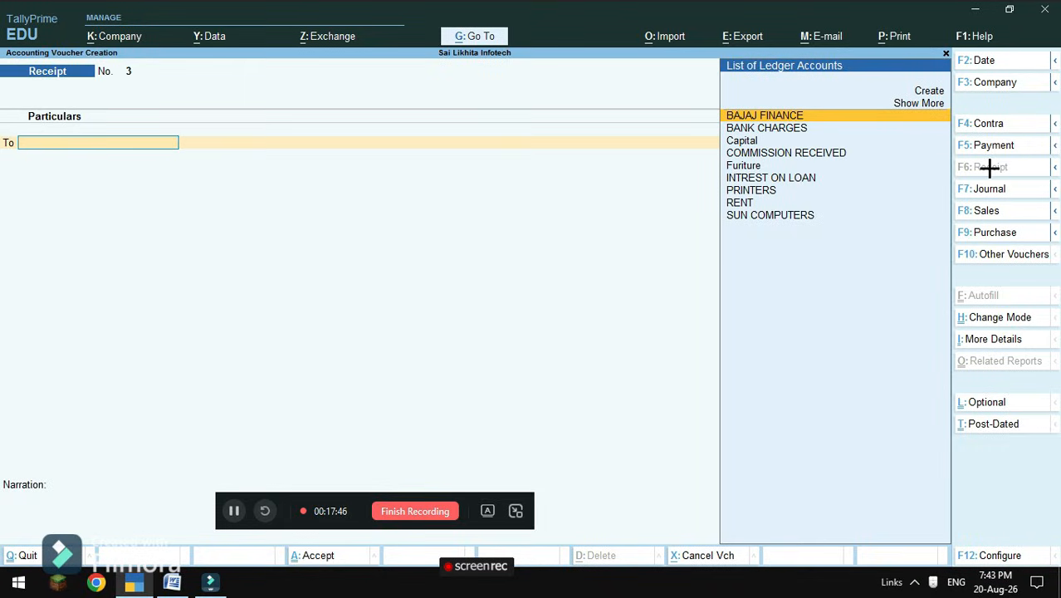
Credit COMMISSION RECEIVED 65,000, debit Cash, and accept the receipt.
key("Down")
key("Down")
key("Down")
key("Return")
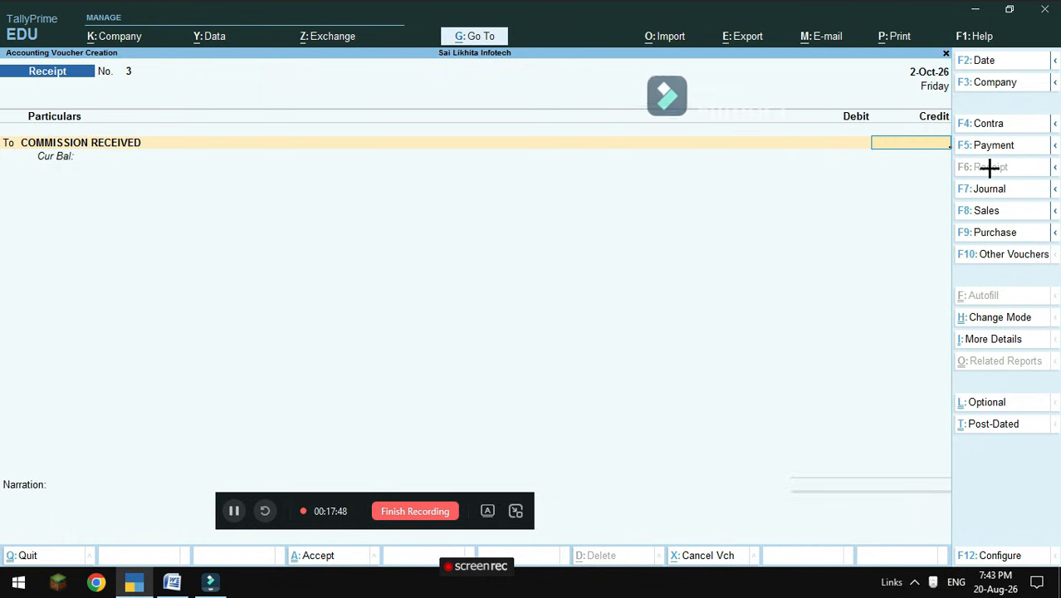
type("65")
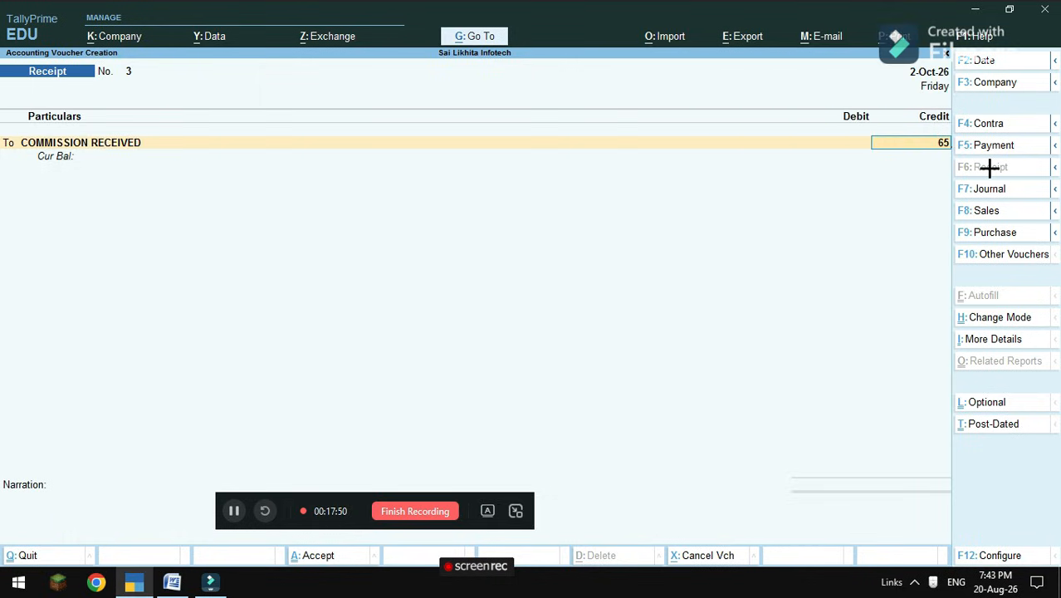
type("000")
key("Return")
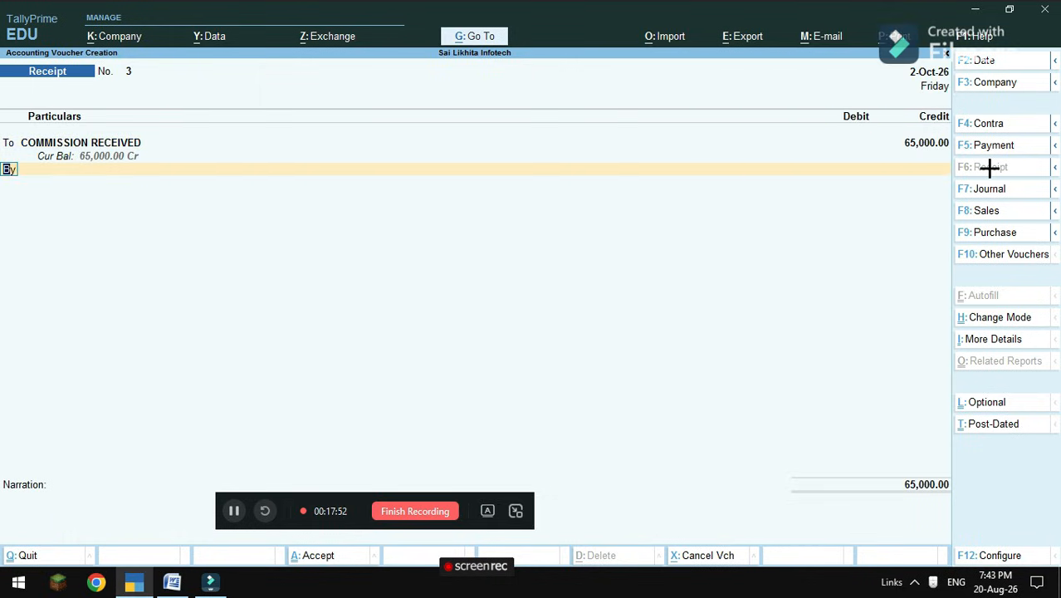
key("Return")
key("Down")
key("Down")
key("Down")
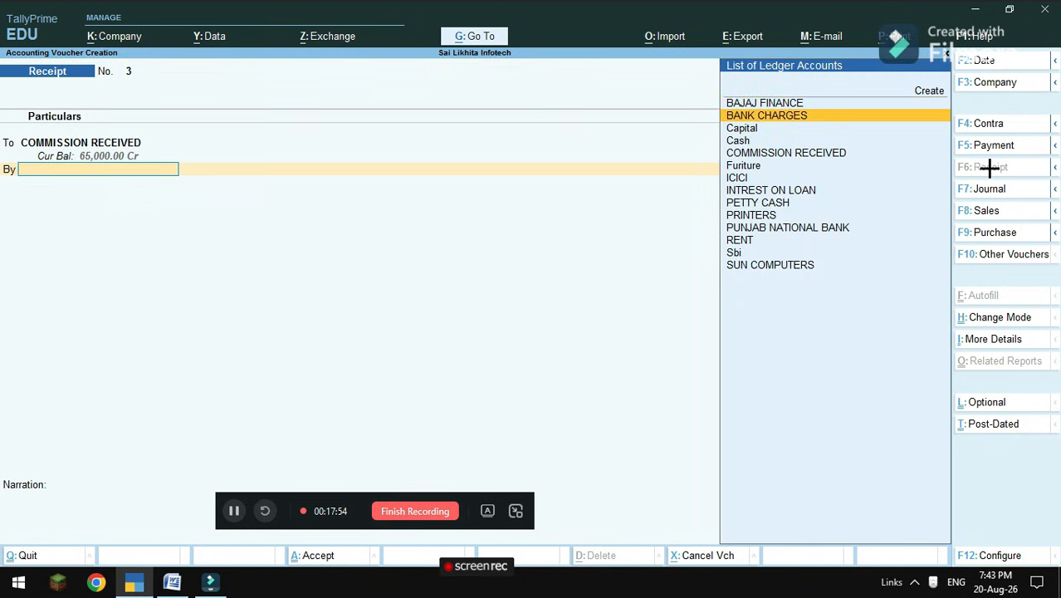
key("Return")
key("Return")
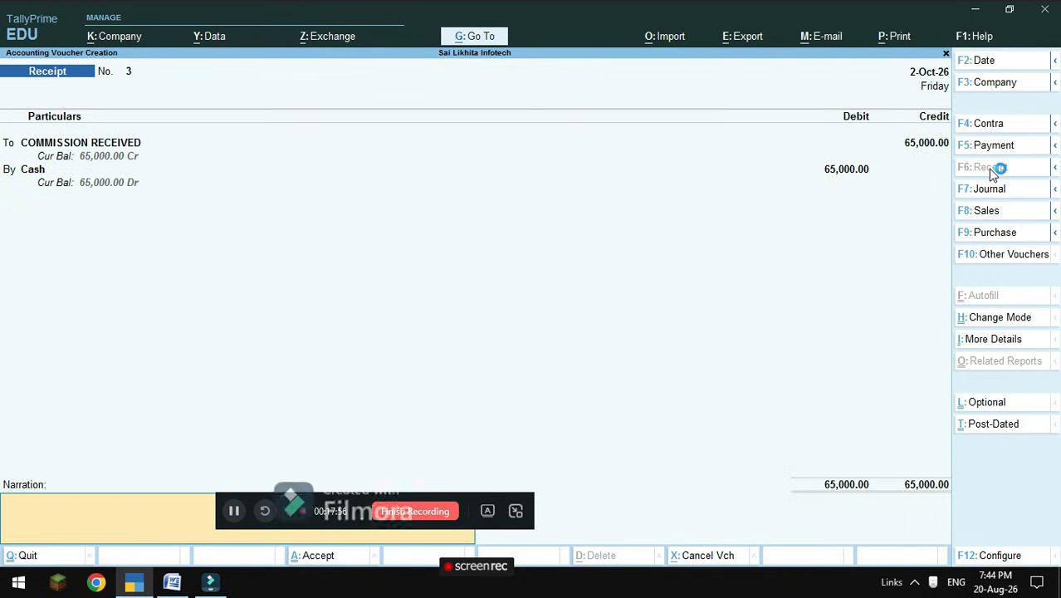
key("Return")
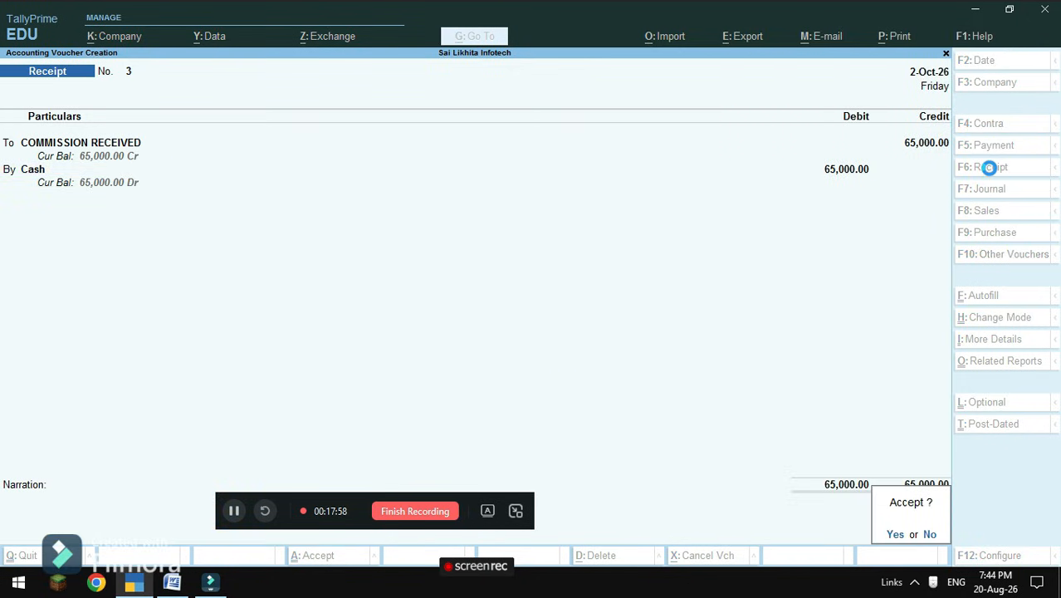
key("Return")
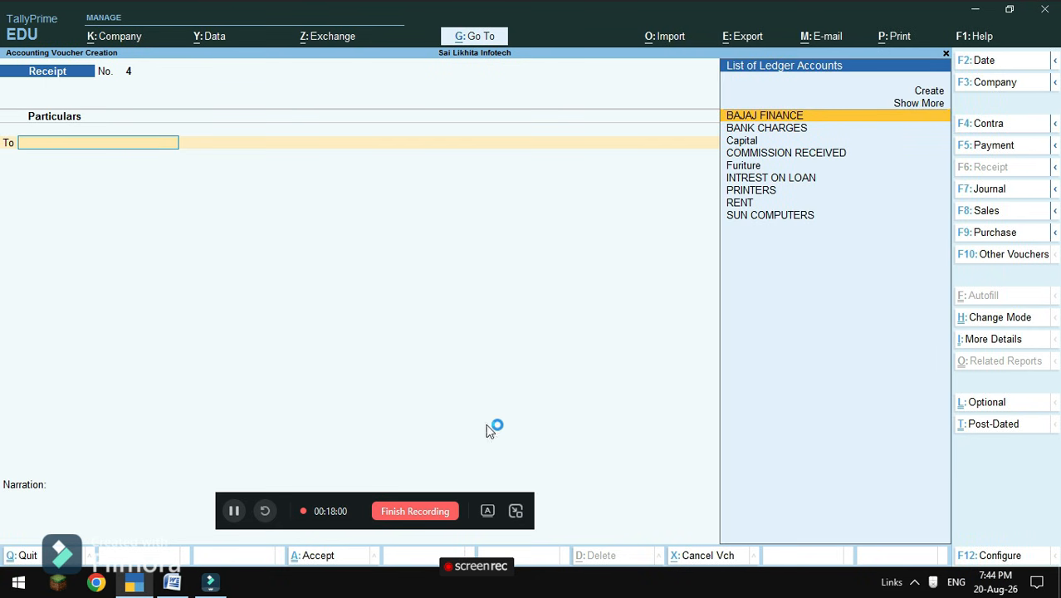
After checking the Word list, start a Contra voucher dated 1-11-2026.
left_click(170, 583)
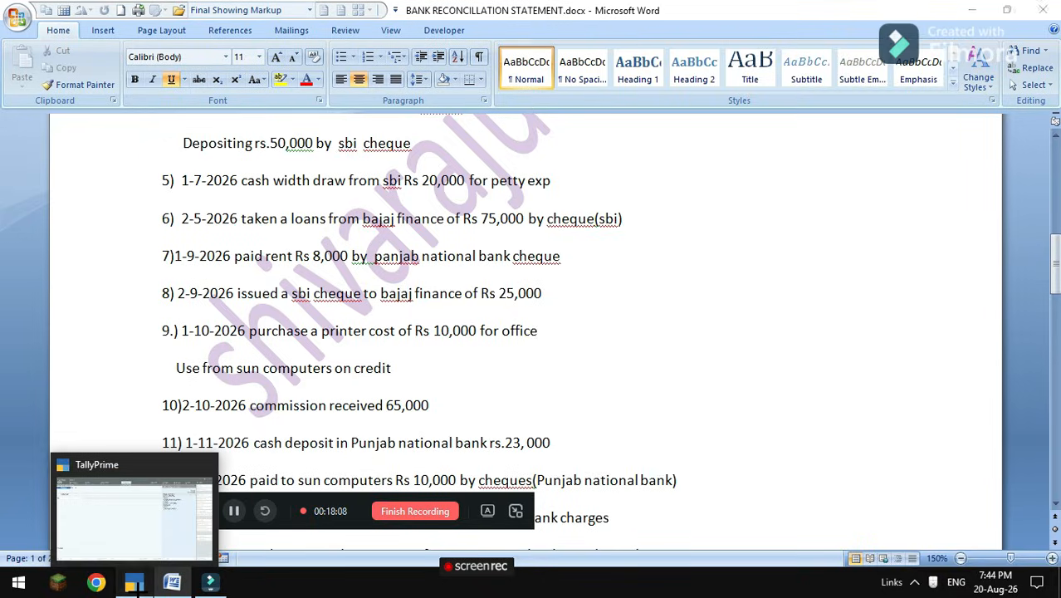
left_click(133, 581)
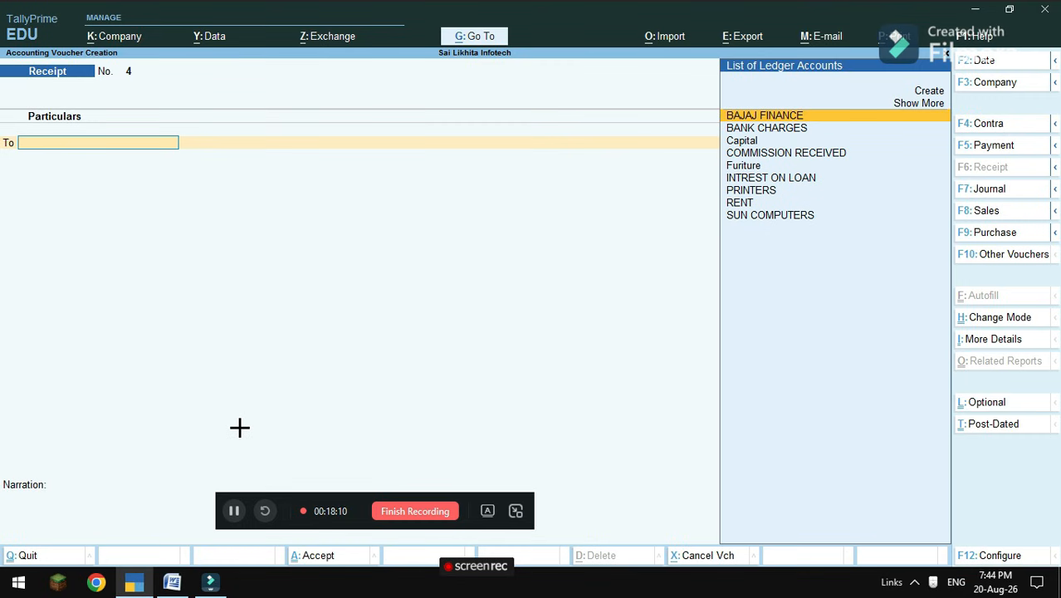
left_click(1003, 126)
key("F2")
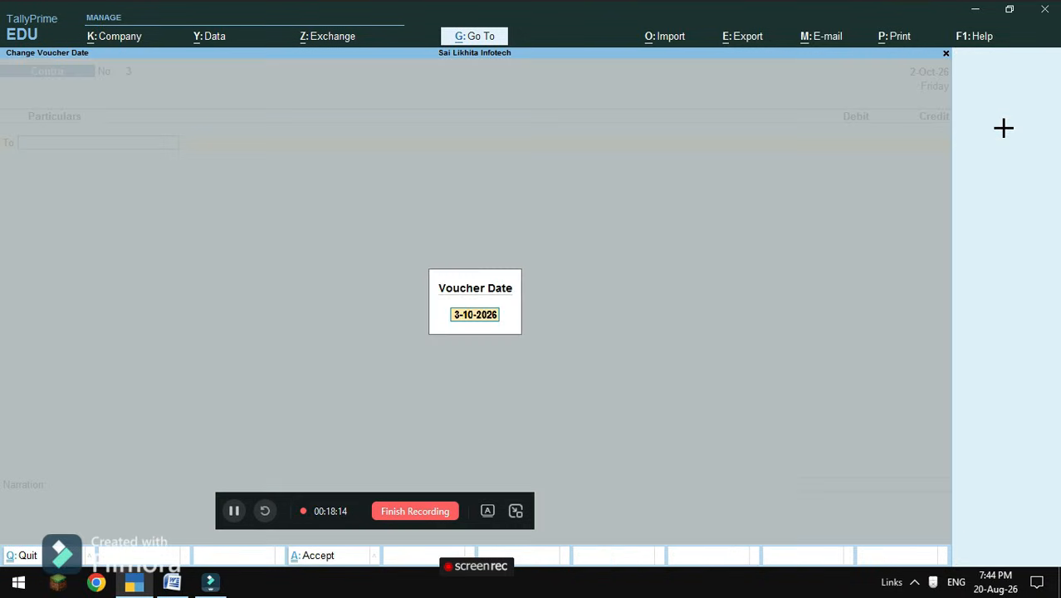
type("1-11-2026")
key("Return")
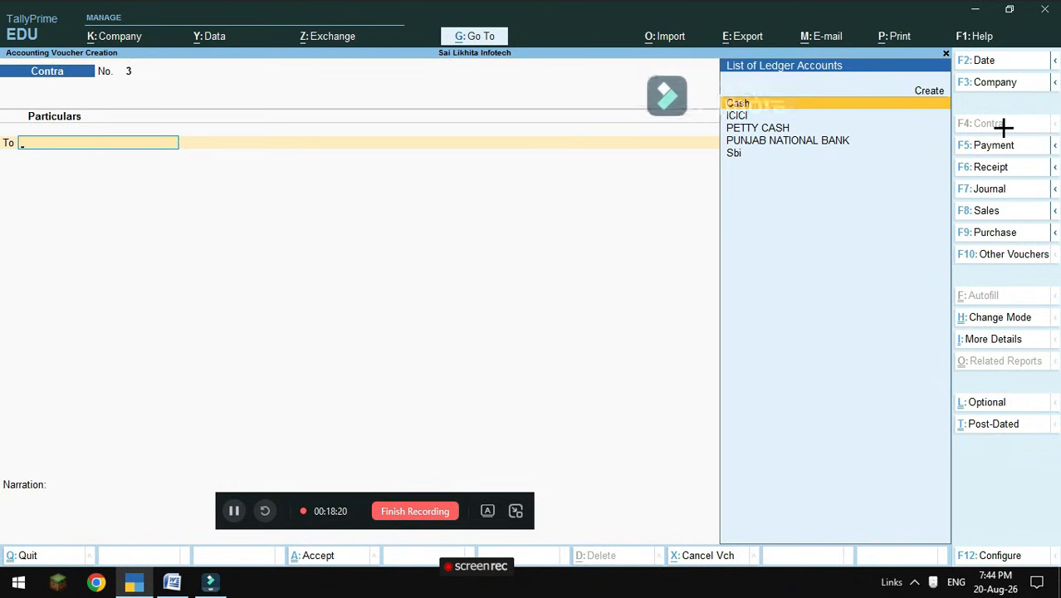
Credit Cash 23,000 and debit PUNJAB NATIONAL BANK in the contra.
key("Down")
key("Up")
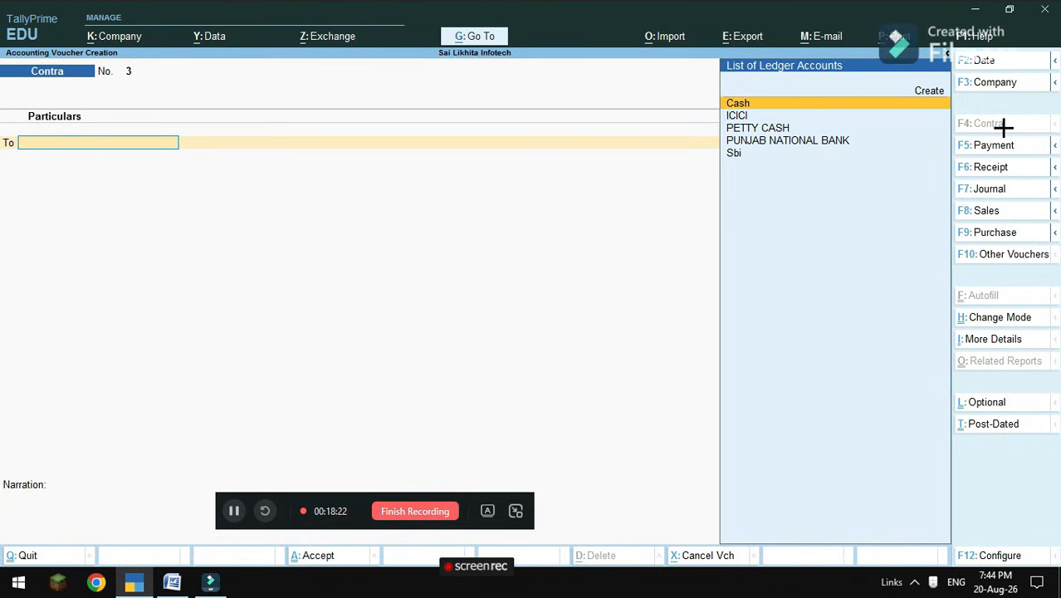
key("Return")
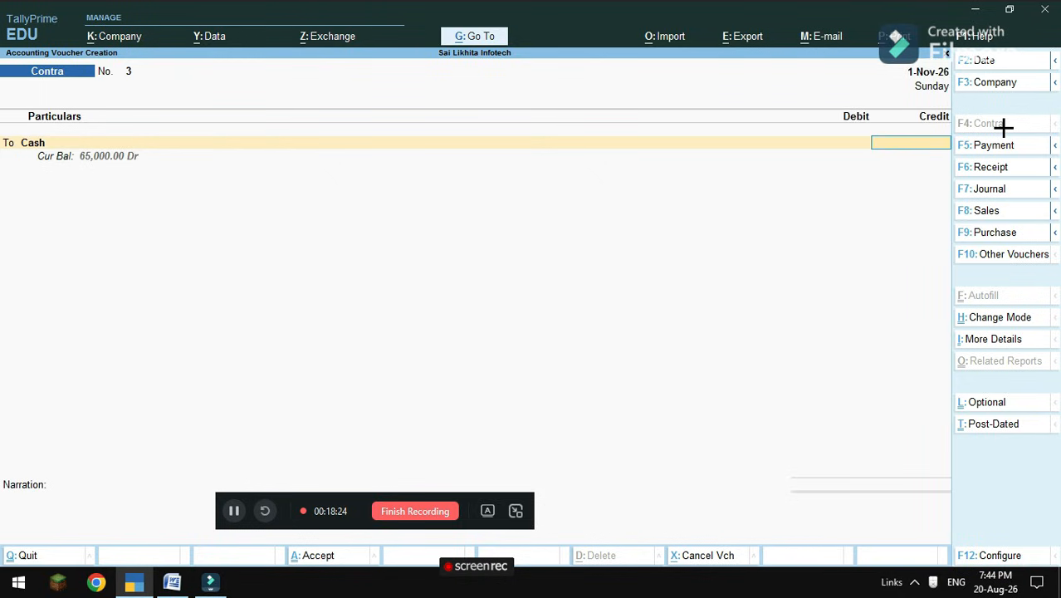
type("23000")
key("Return")
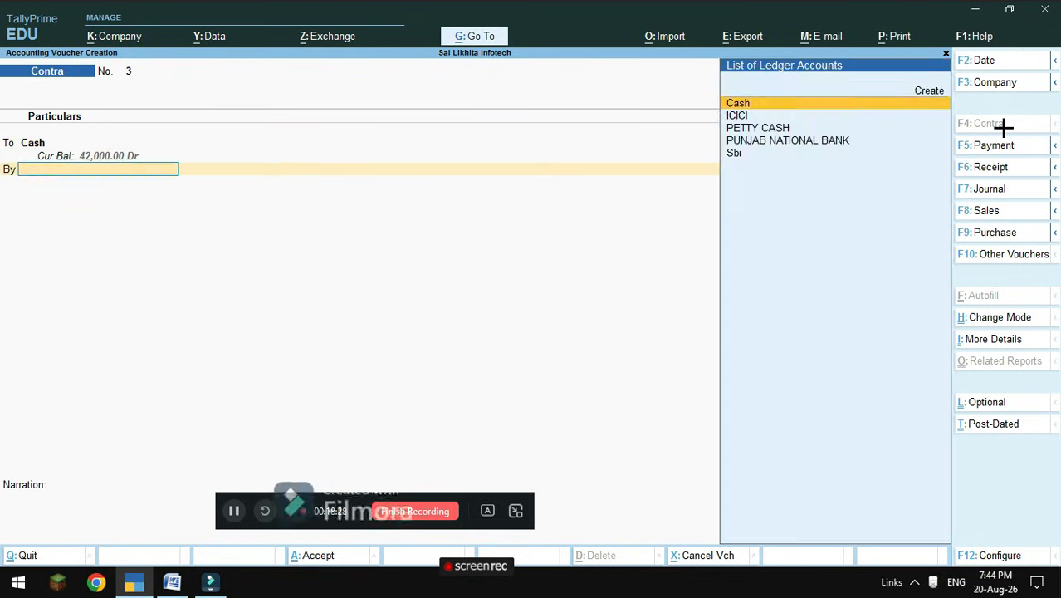
key("Down")
key("Down")
key("Down")
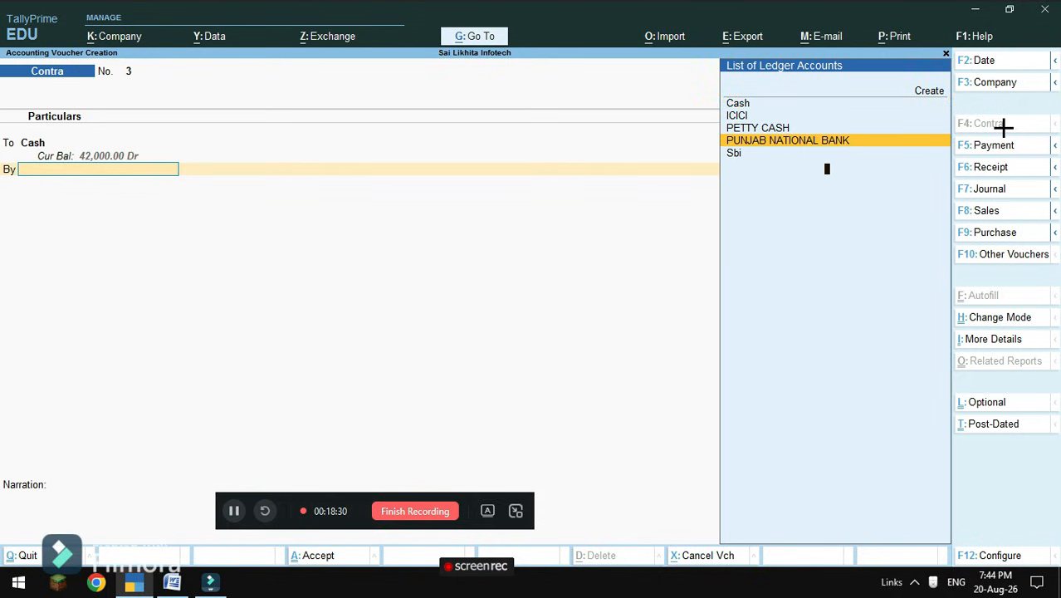
key("Return")
key("Return")
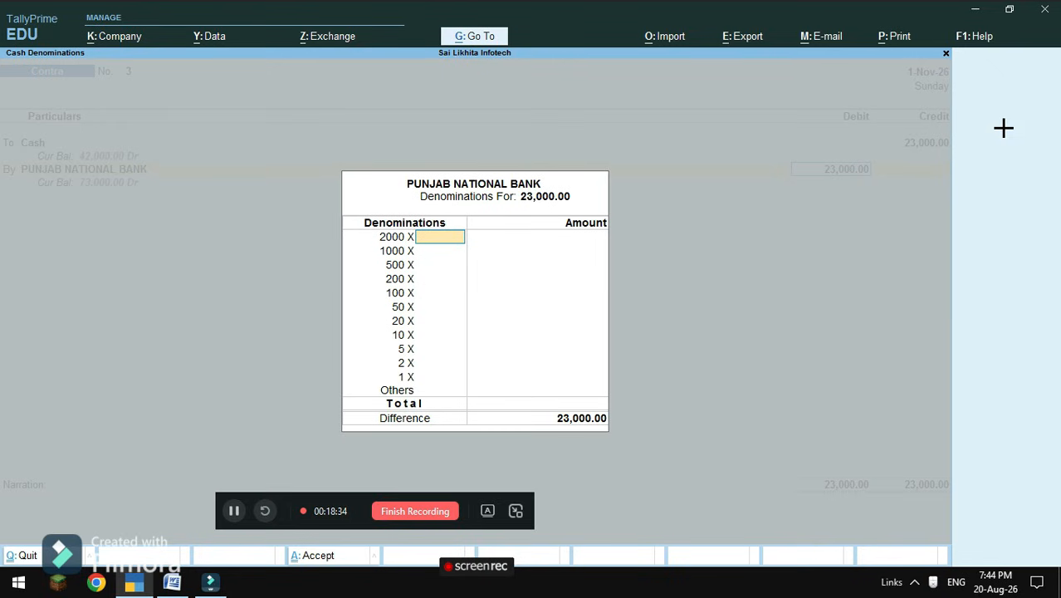
Enter denominations of 11 × 2000 and 1 × 1000 notes, then save the contra.
type("11")
key("Return")
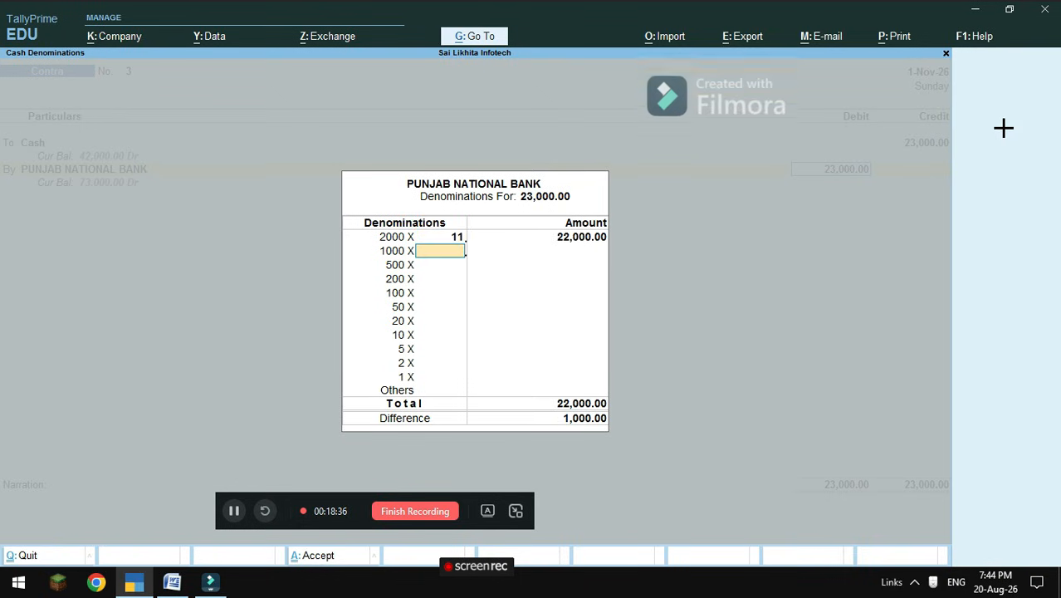
key("Return")
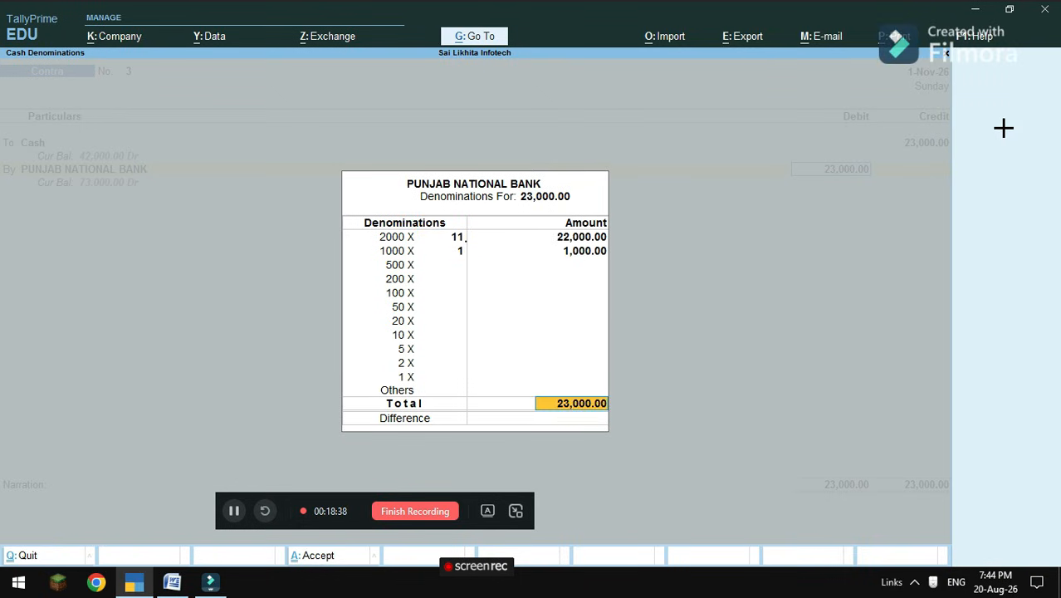
key("Return")
key("Return")
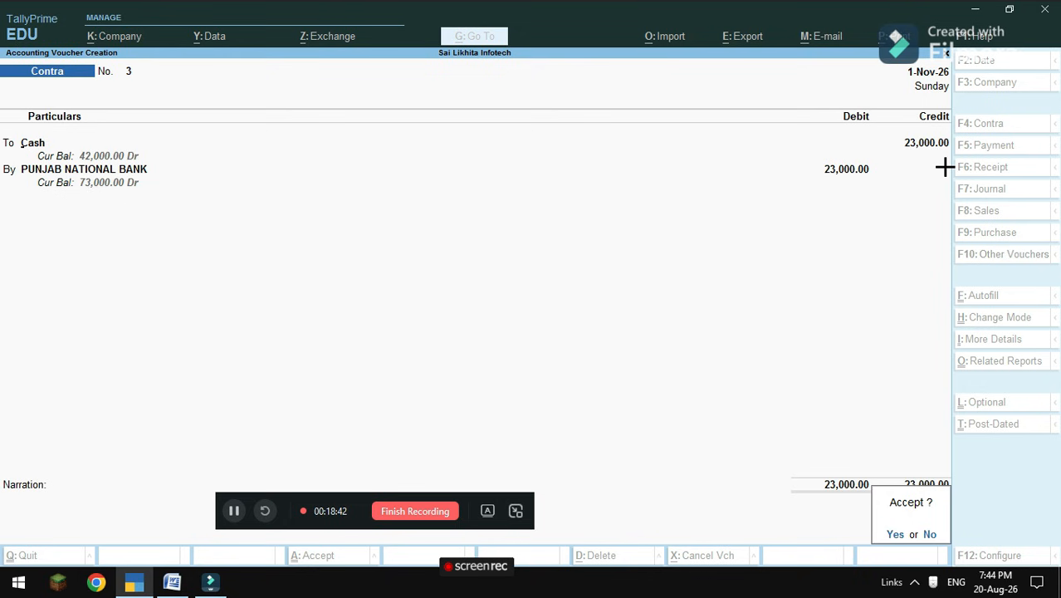
key("Return")
After reviewing the Word list, start a Payment voucher dated 2-Nov-26.
left_click(171, 582)
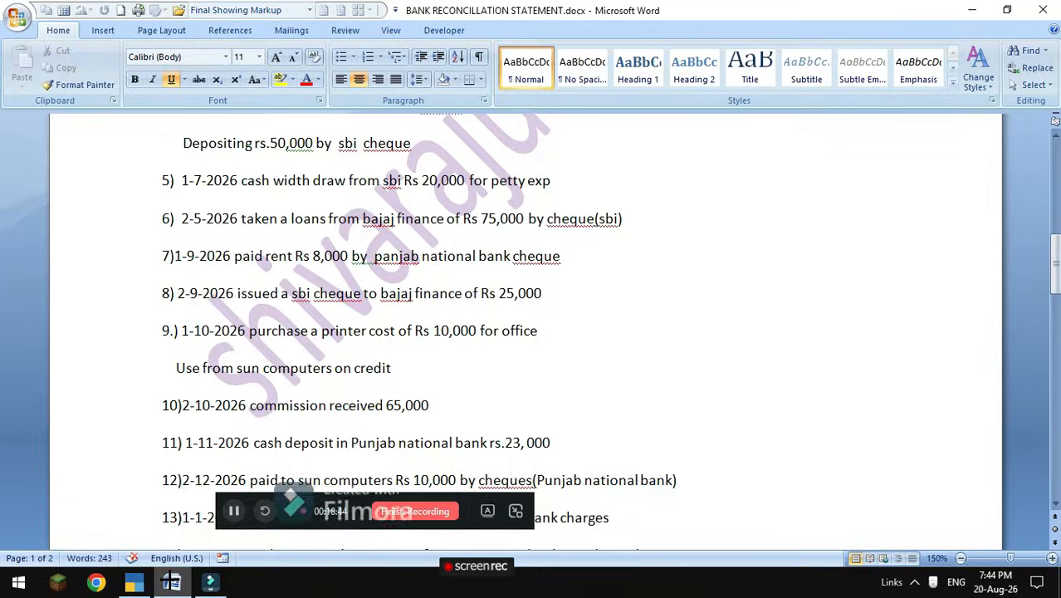
scroll(189, 446, "down", 1)
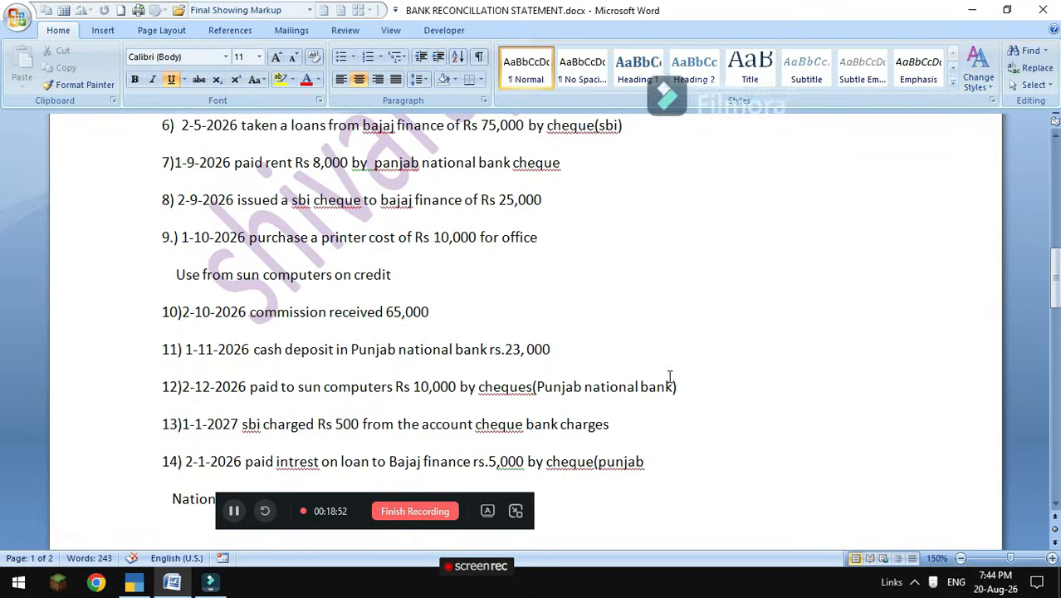
left_click(143, 546)
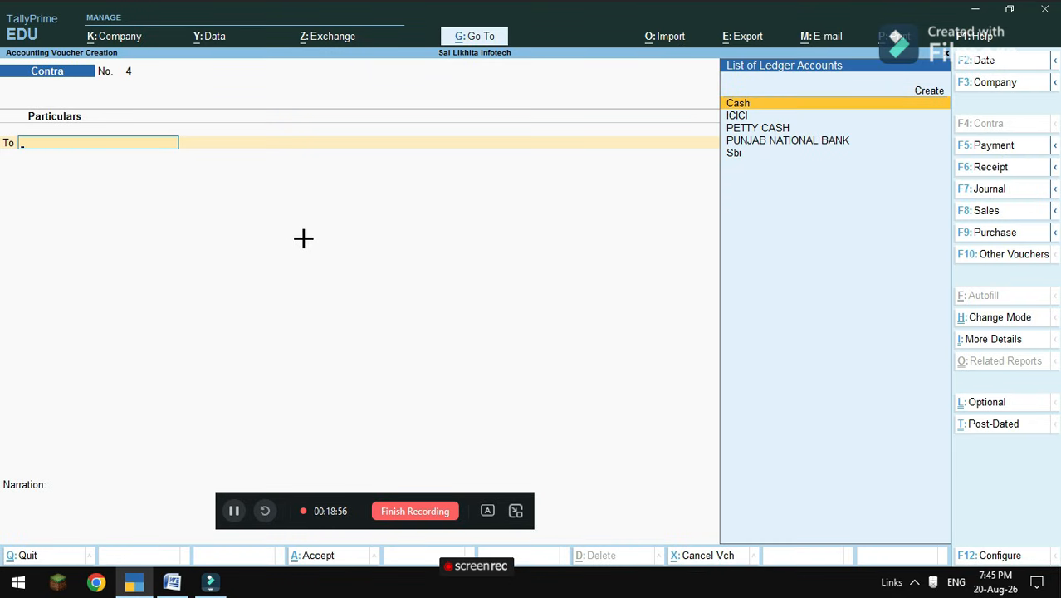
left_click(992, 148)
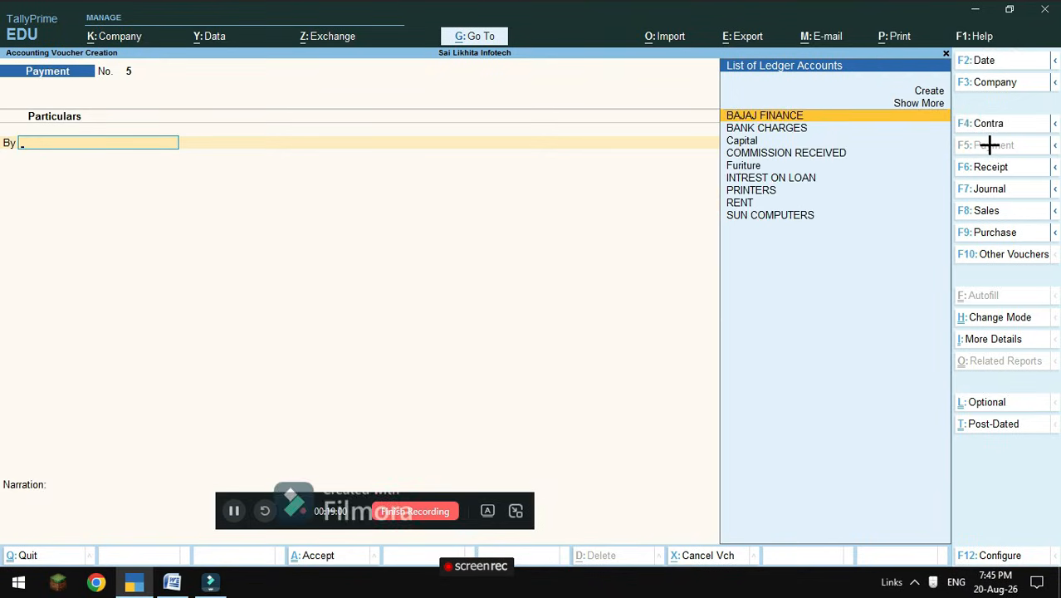
key("F2")
type("1")
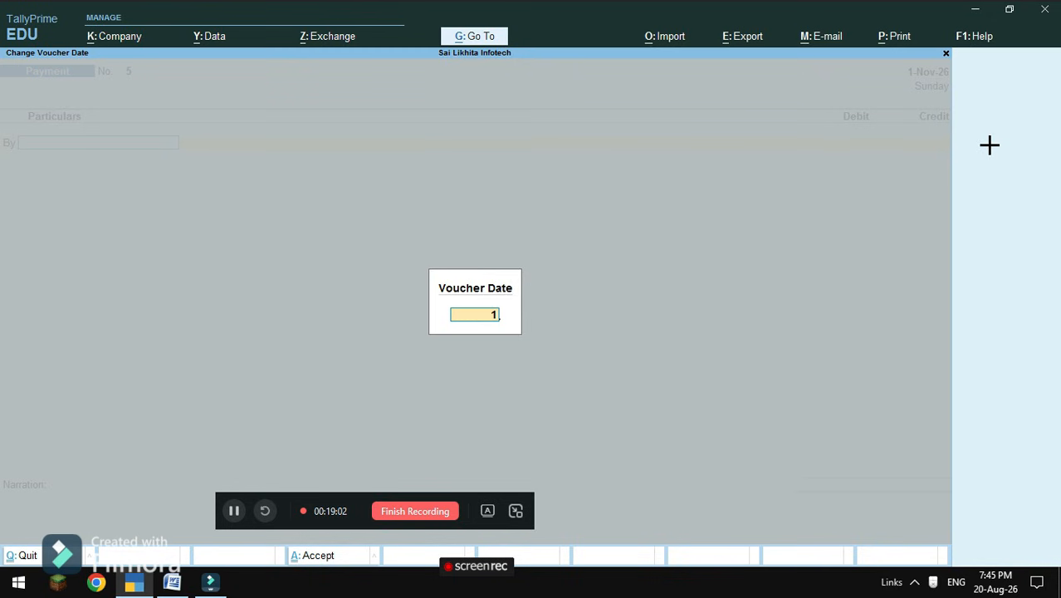
type("-11-2026")
key("Return")
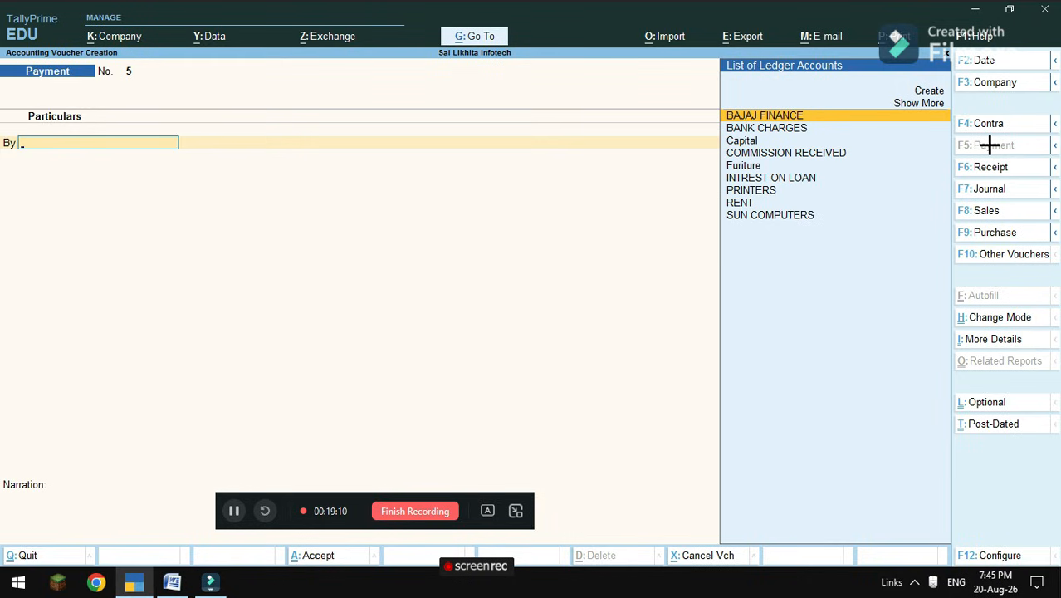
Debit SUN COMPUTERS 10,000 On Account in the payment voucher.
key("Down")
key("Down")
key("Down")
key("Down")
key("Down")
key("Down")
key("Down")
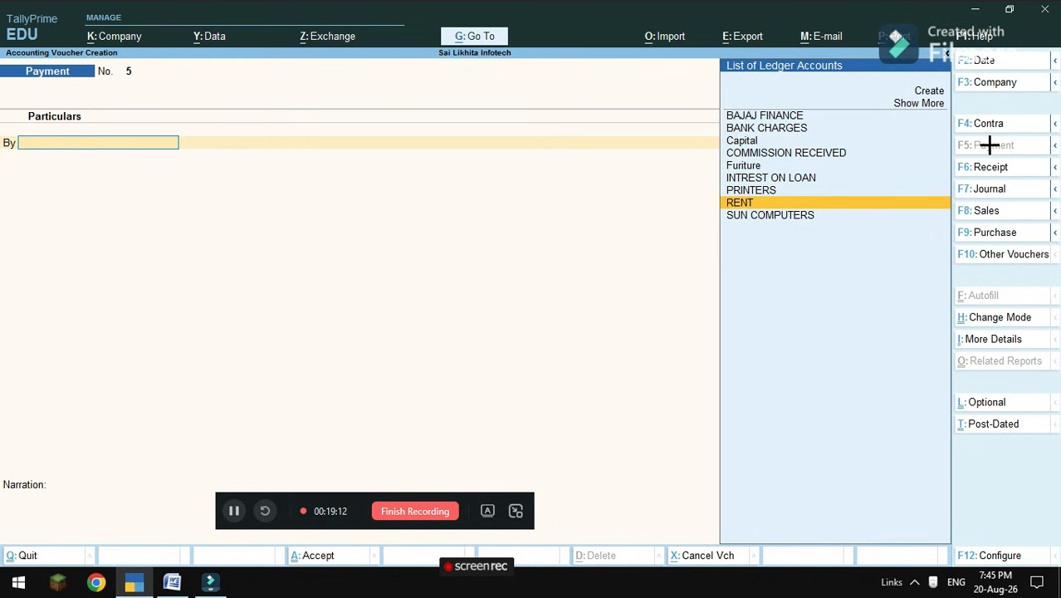
key("Down")
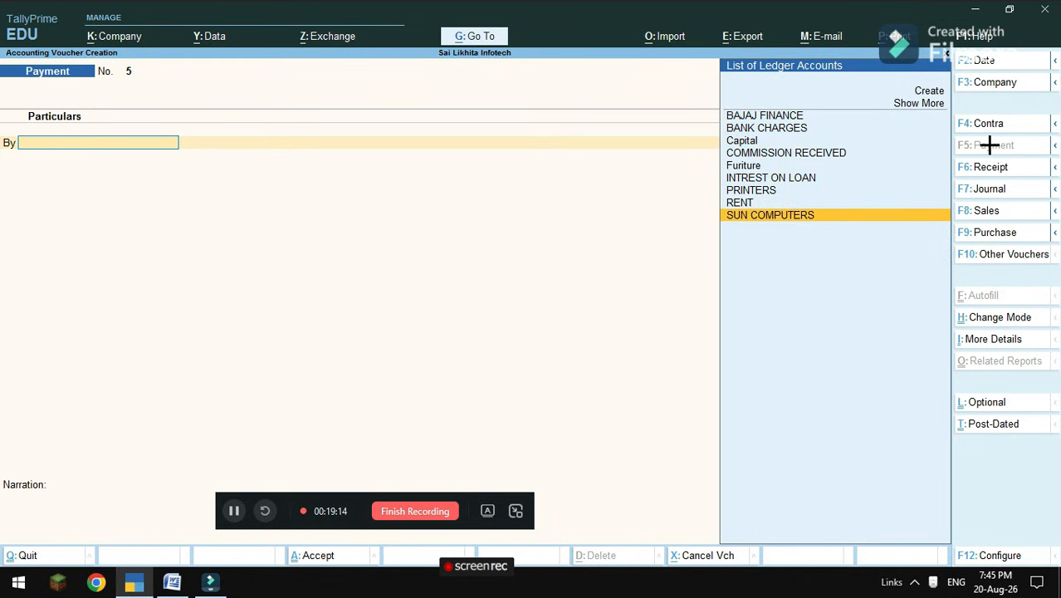
key("Return")
key("Return")
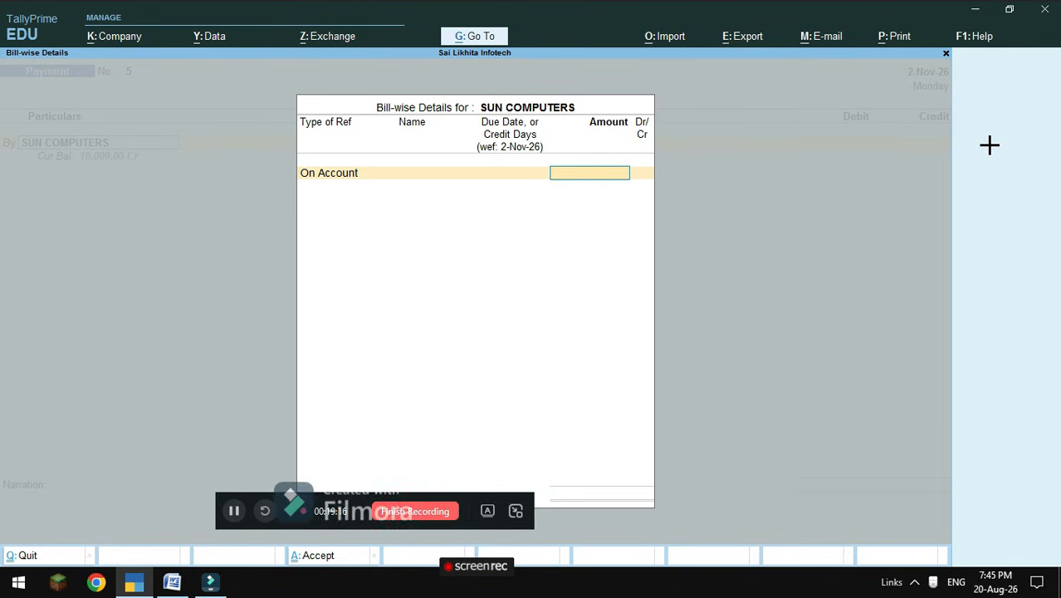
type("1")
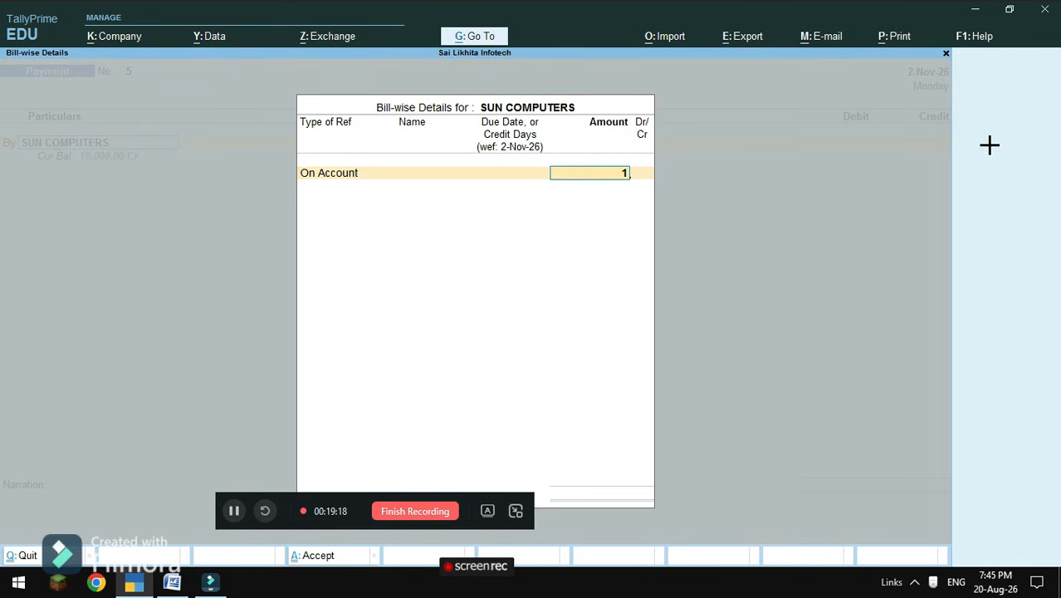
type("0000")
key("Return")
key("Return")
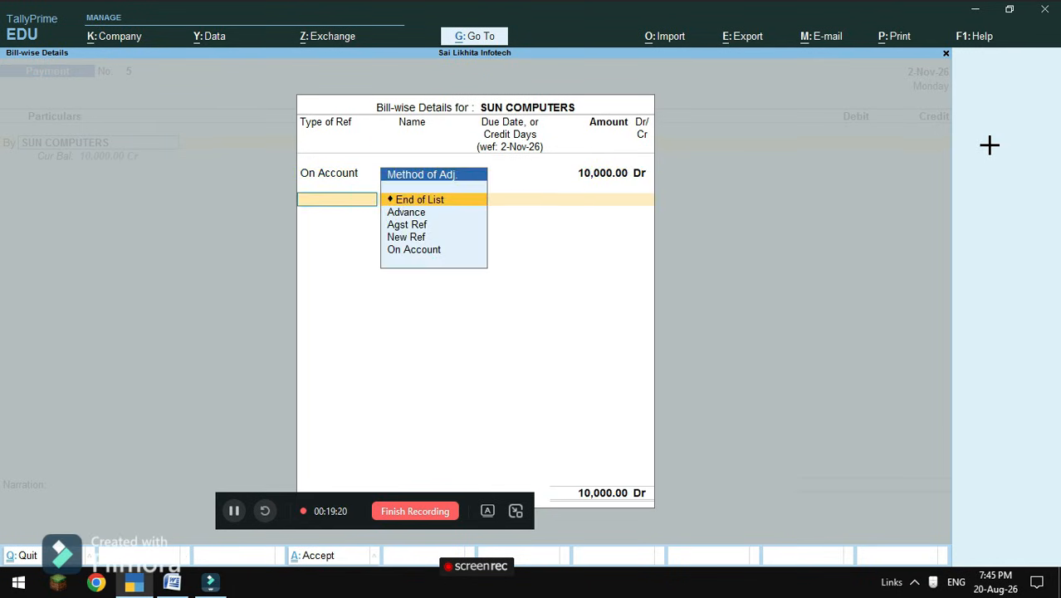
key("Return")
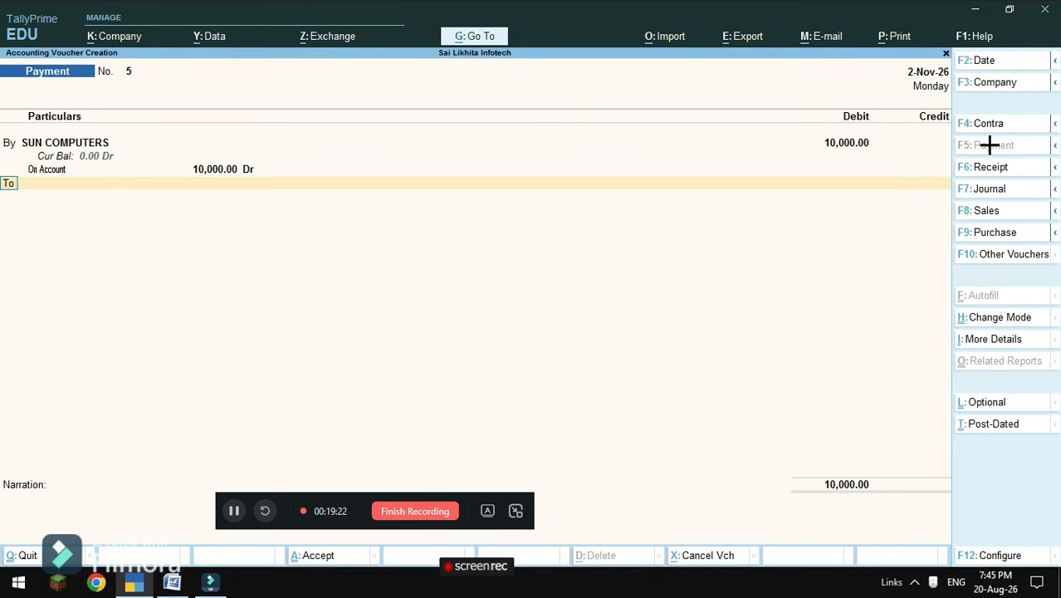
key("Return")
Credit PUNJAB NATIONAL BANK 10,000, save the payment, and return to the Word list.
key("Down")
key("Down")
key("Down")
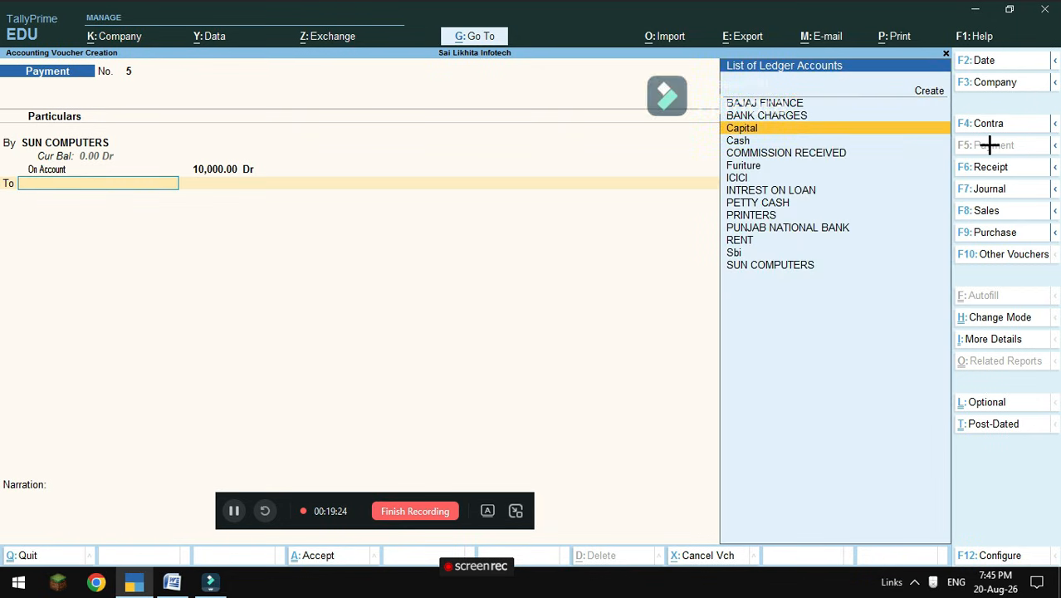
key("Down")
key("Down")
key("Down")
key("Down")
key("Down")
key("Down")
key("Down")
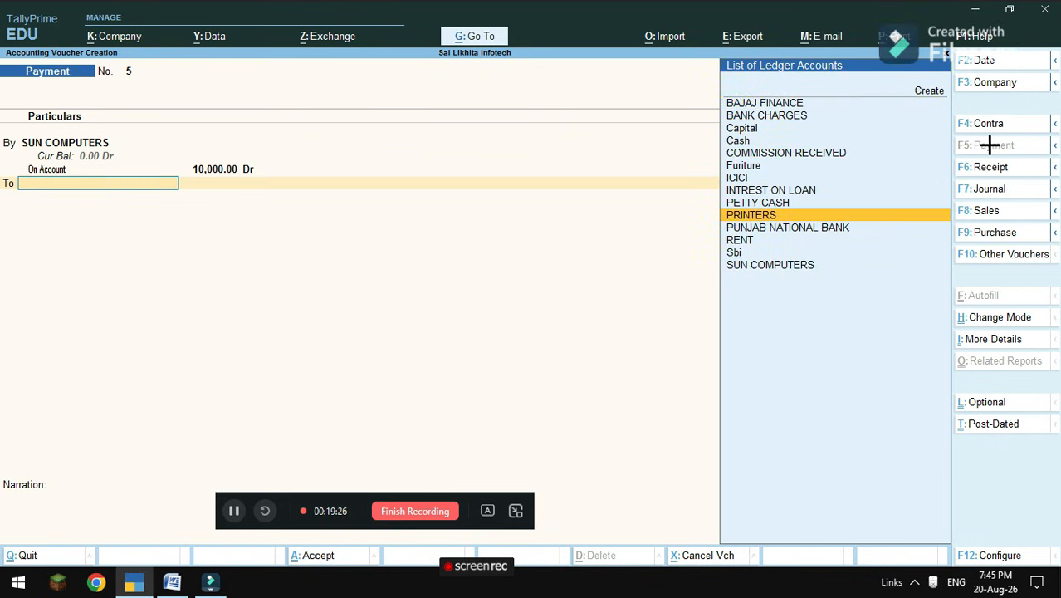
key("Return")
key("Return")
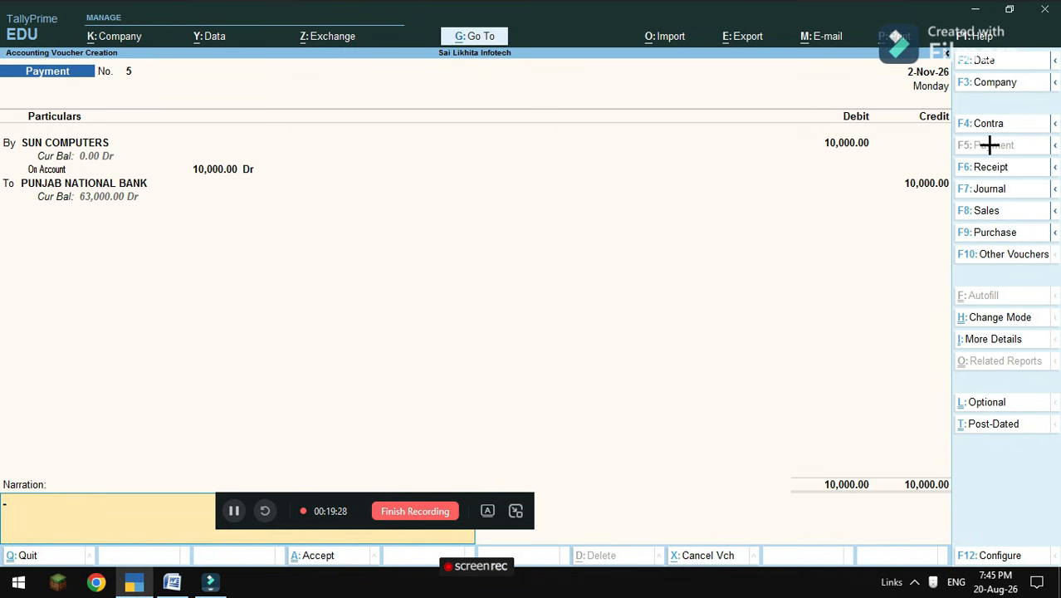
key("Return")
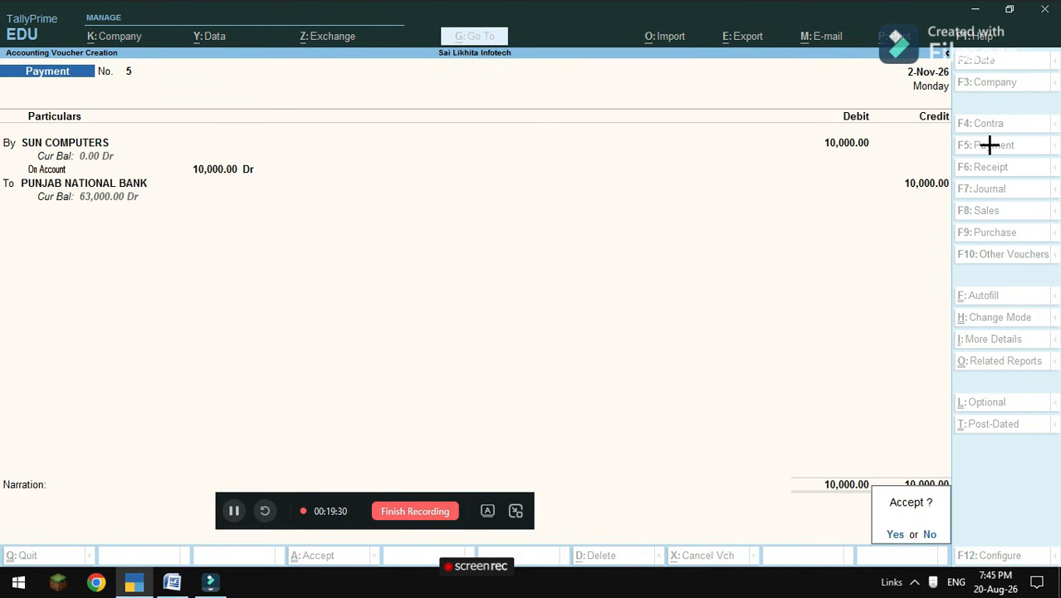
key("Return")
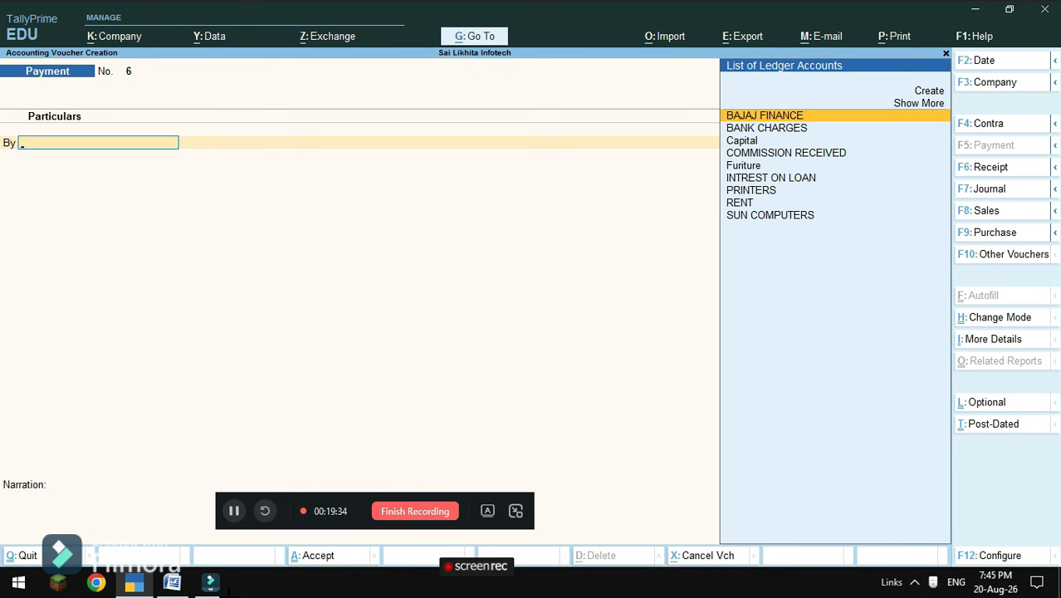
left_click(172, 582)
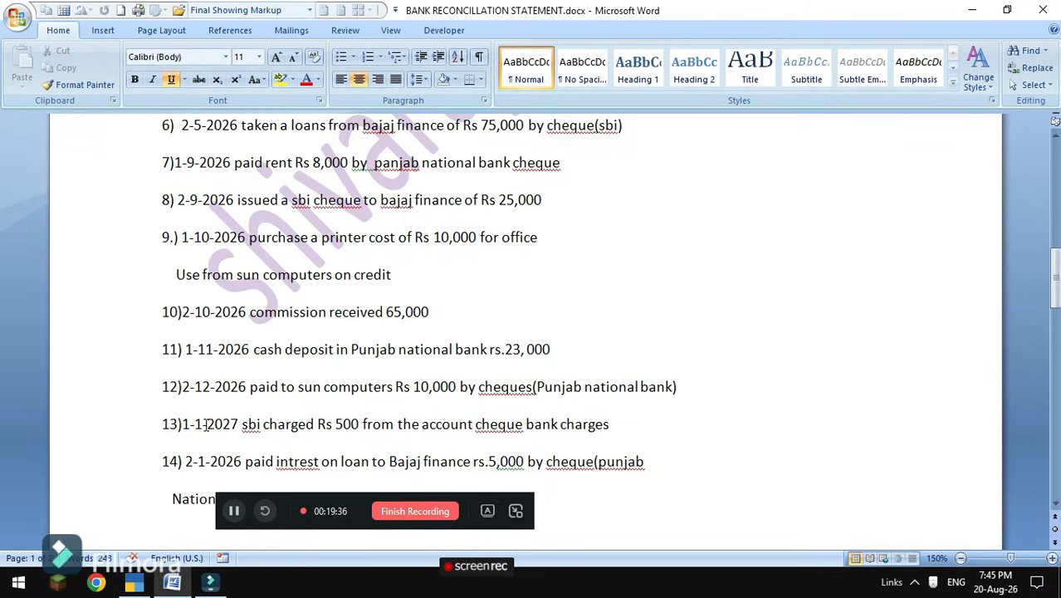
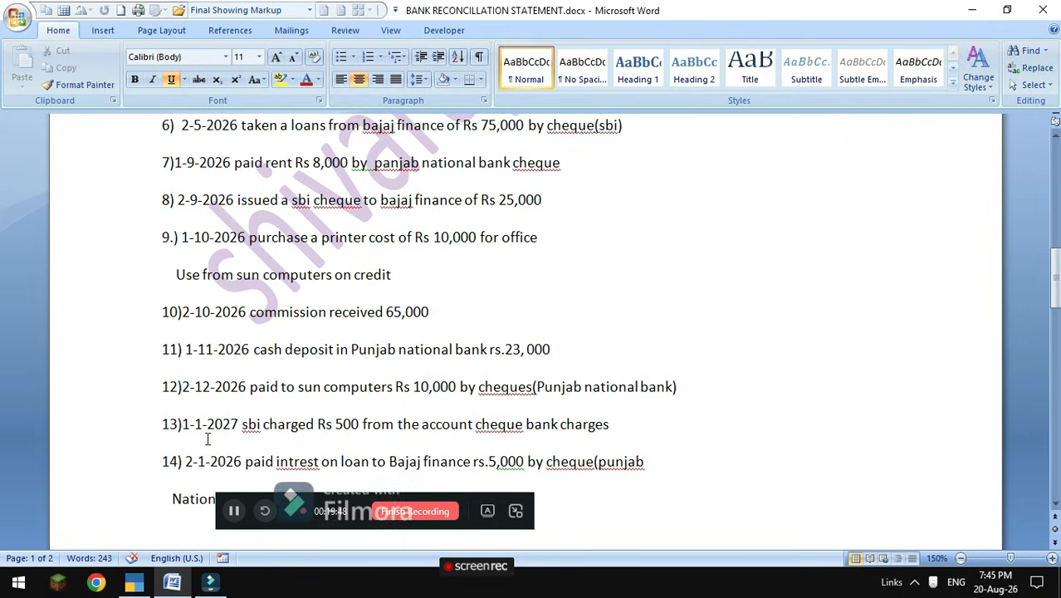
Bring TallyPrime's blank Payment voucher No. 6 back to the front from Word.
mouse_move(175, 583)
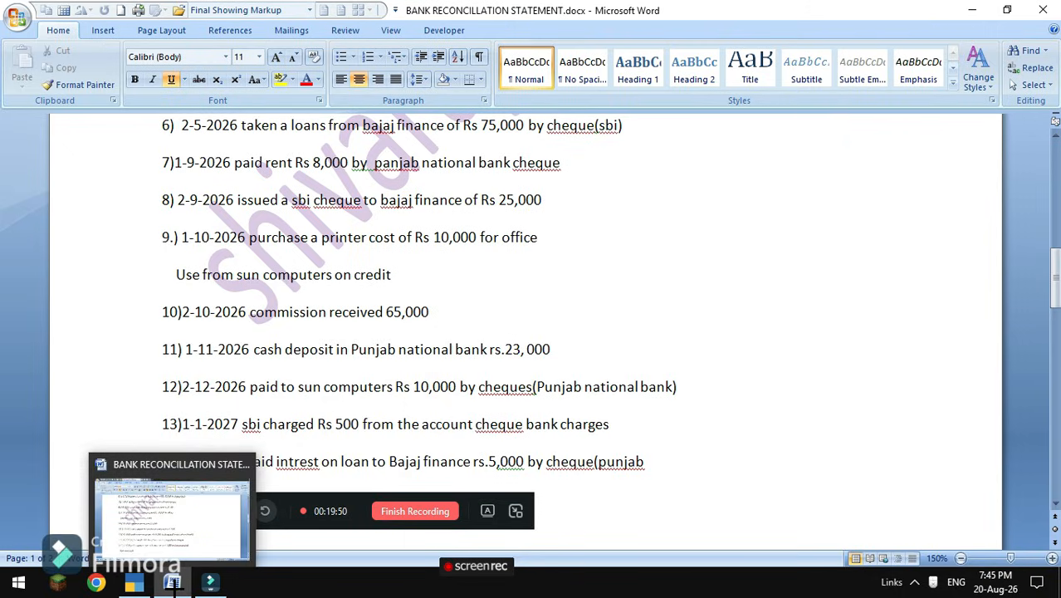
left_click(195, 558)
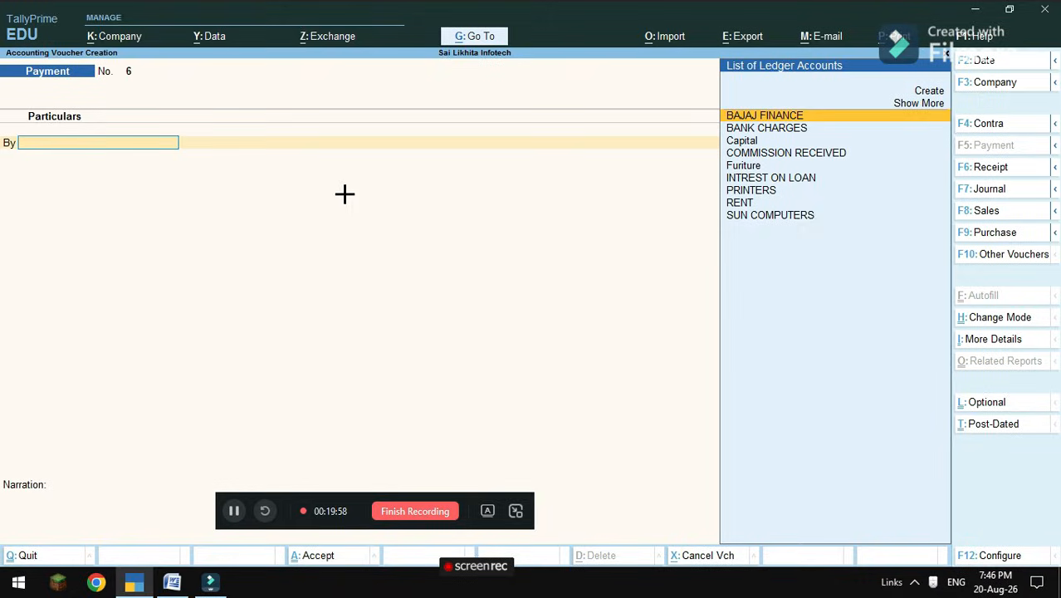
Date Payment voucher 6 as 1-1-2027 and debit BANK CHARGES 500.
key("F2")
type("1")
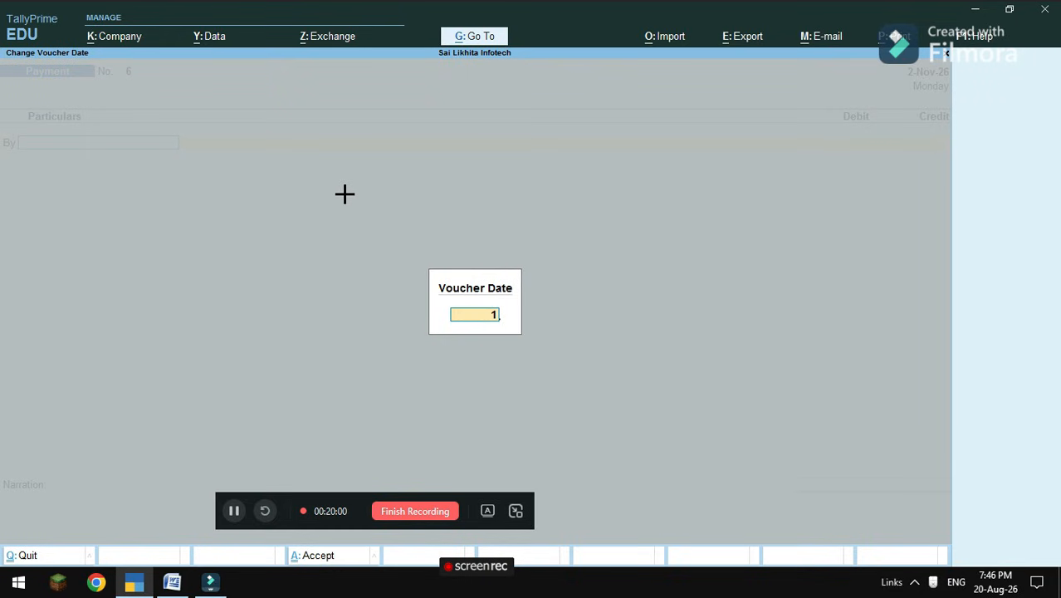
type("-1-2026")
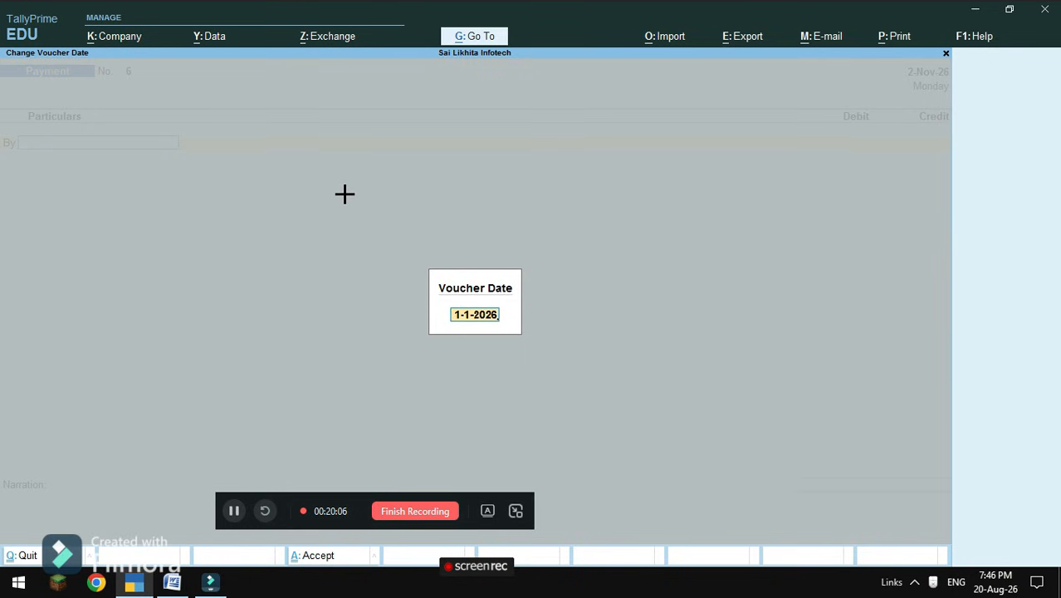
key("BackSpace")
type("7")
key("Return")
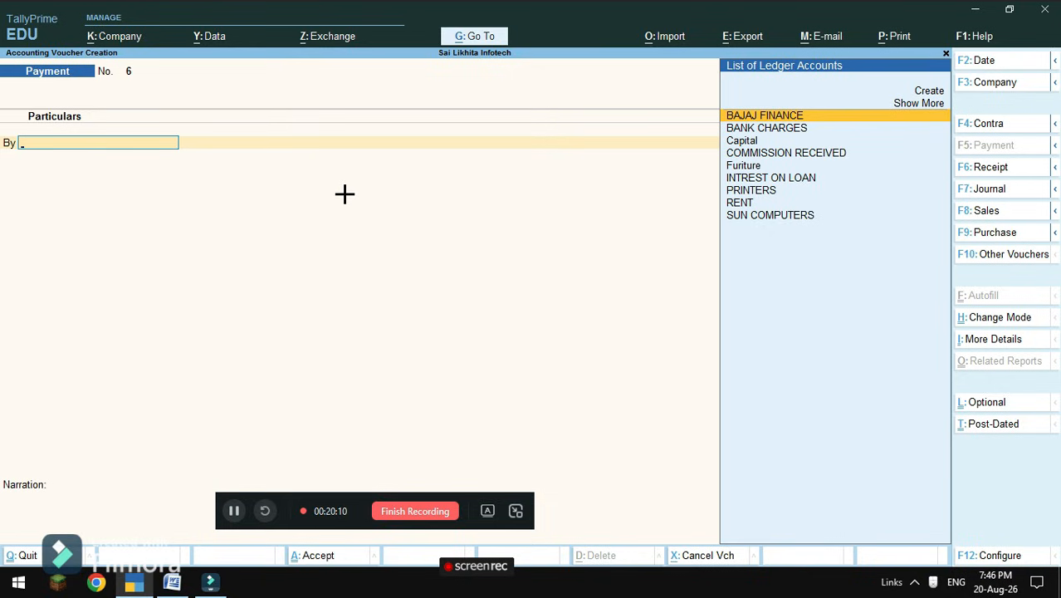
key("Down")
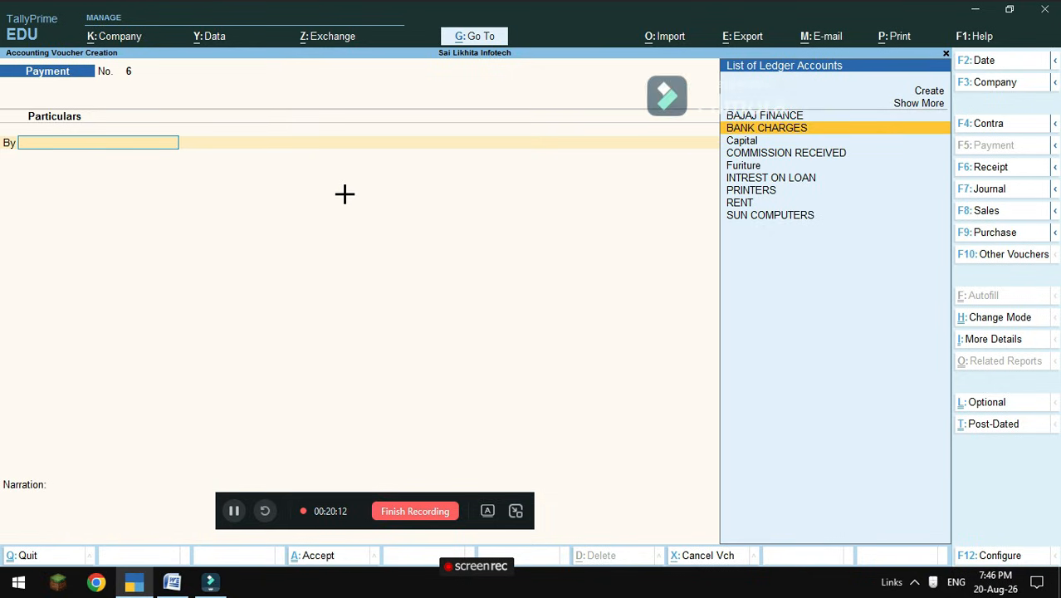
key("Down")
key("Up")
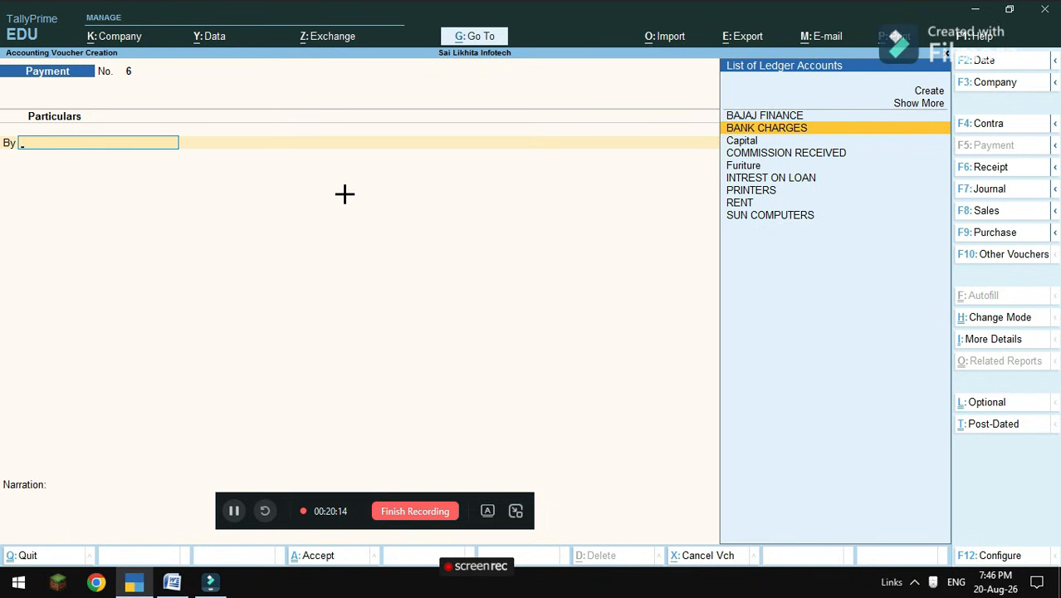
key("Return")
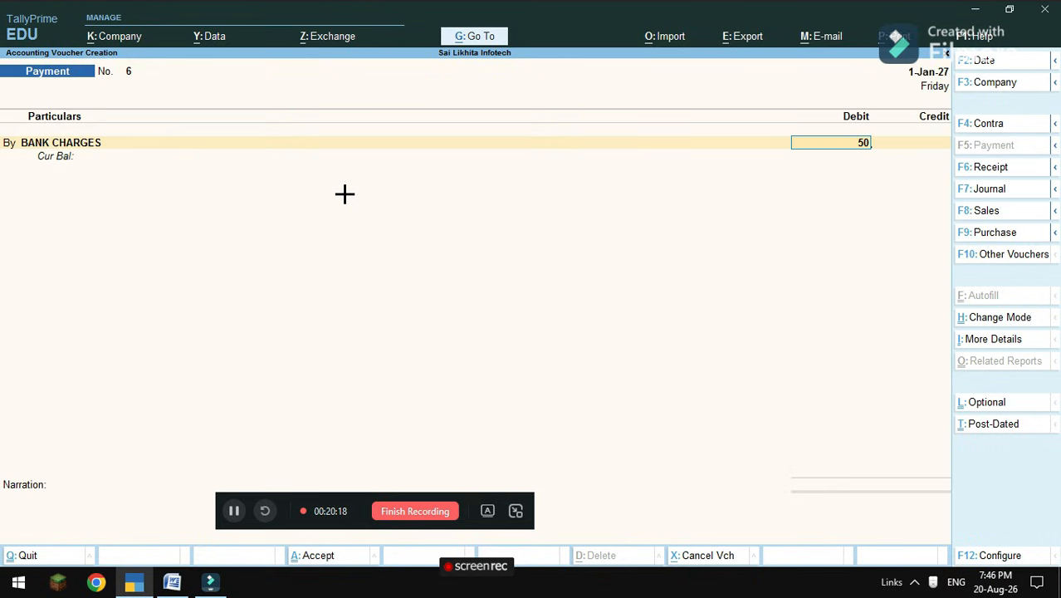
key("Return")
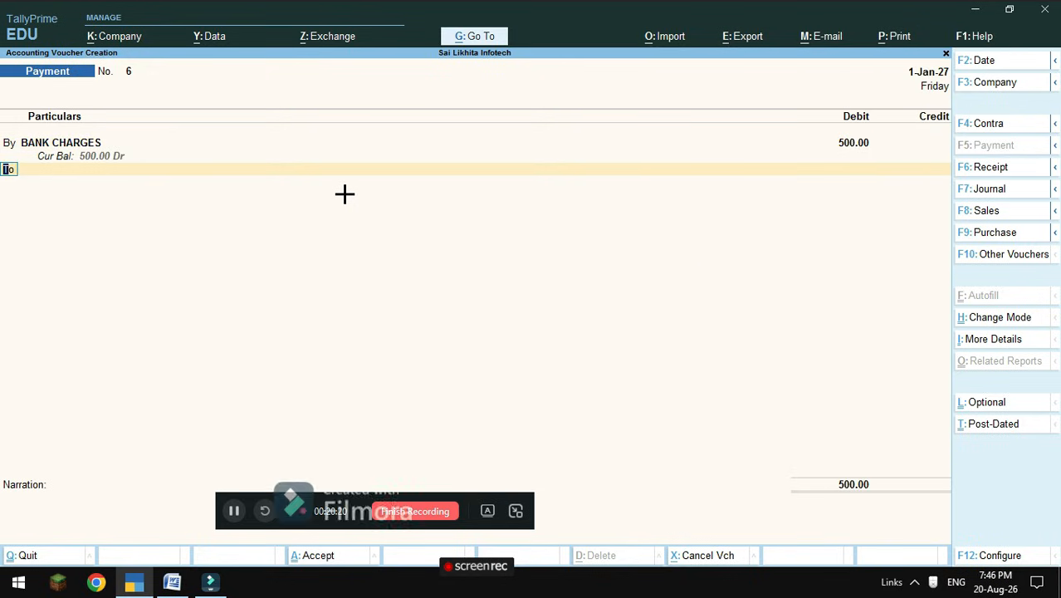
Credit Sbi 500 and accept the payment voucher.
key("Down")
key("Down")
key("Down")
key("Down")
key("Down")
key("Down")
key("Down")
key("Down")
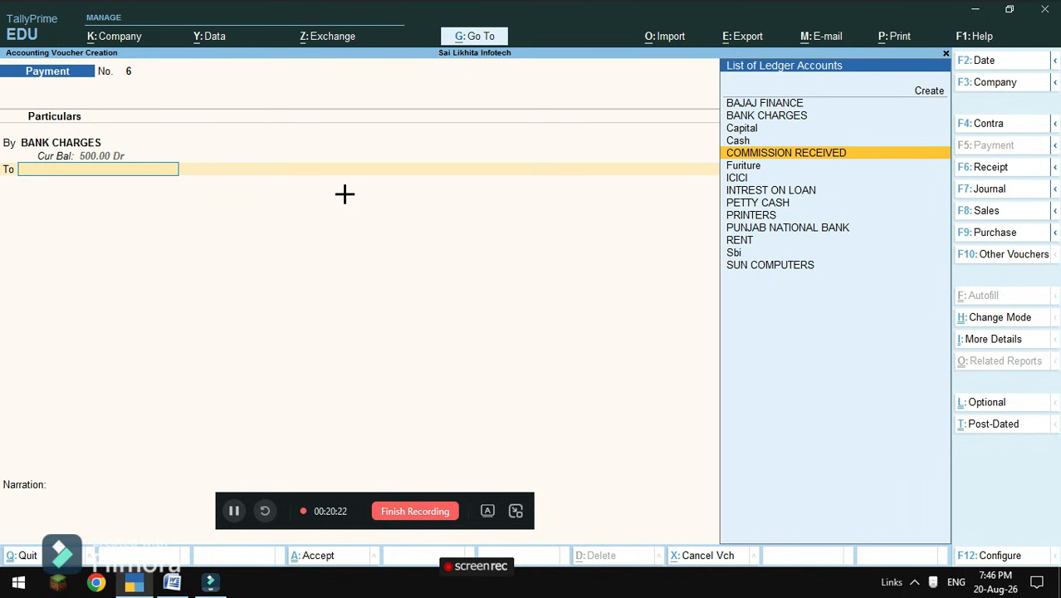
key("Down")
key("Down")
key("Down")
key("Down")
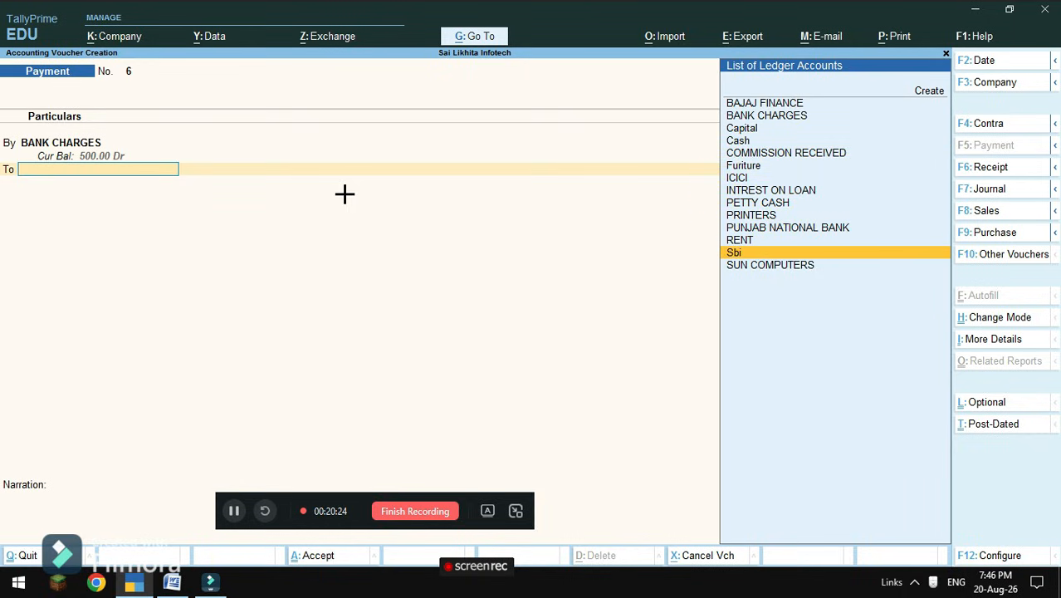
key("Return")
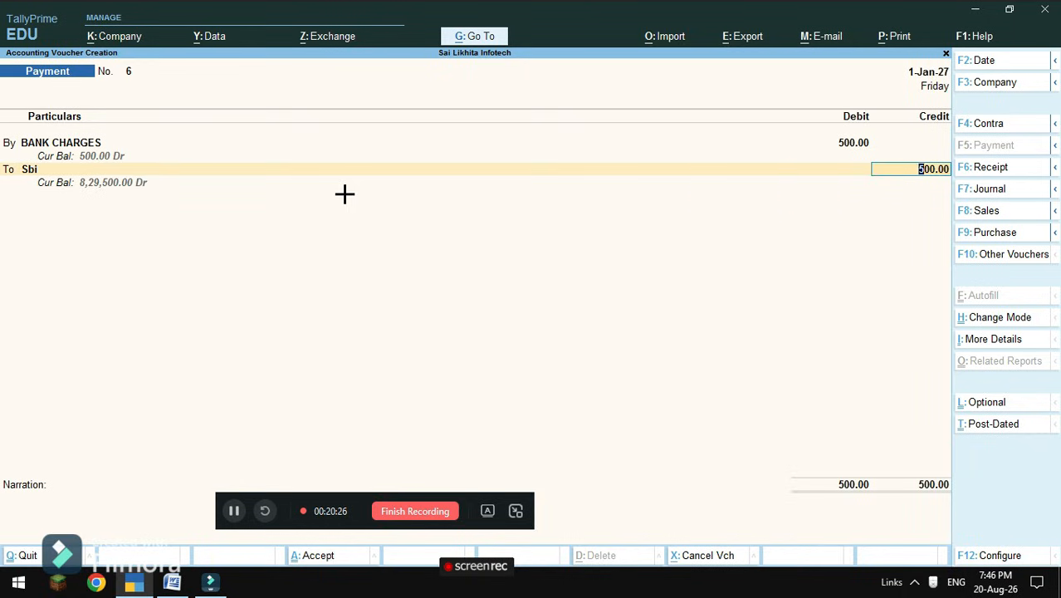
key("Return")
key("Return")
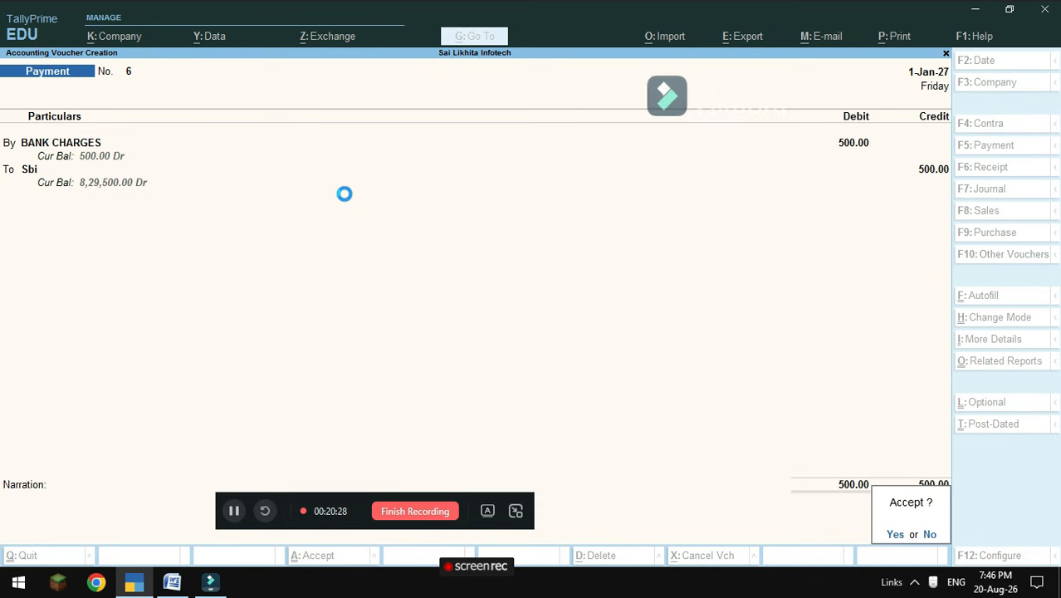
key("Return")
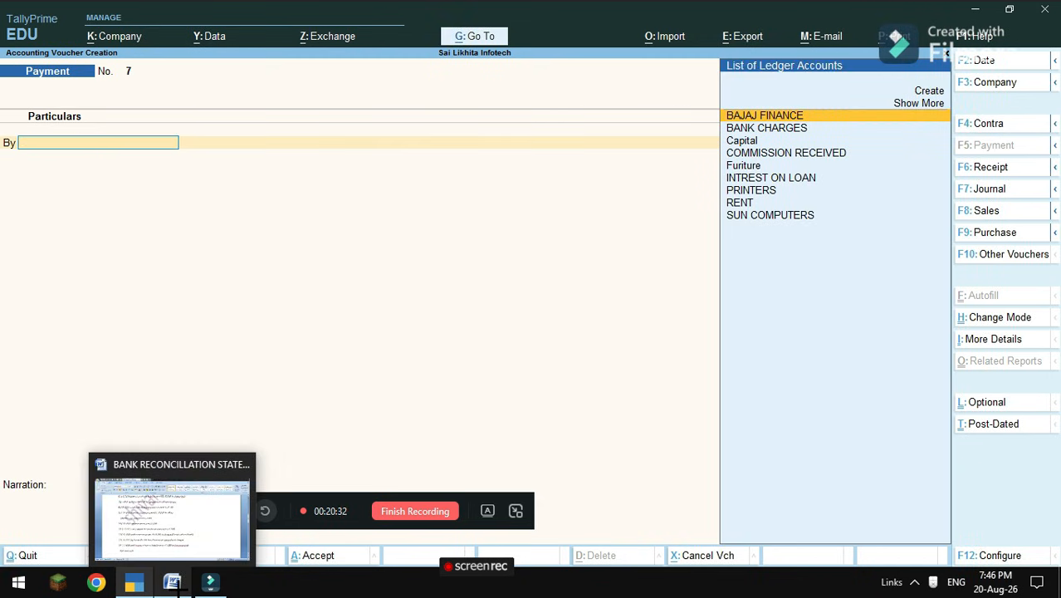
left_click(172, 583)
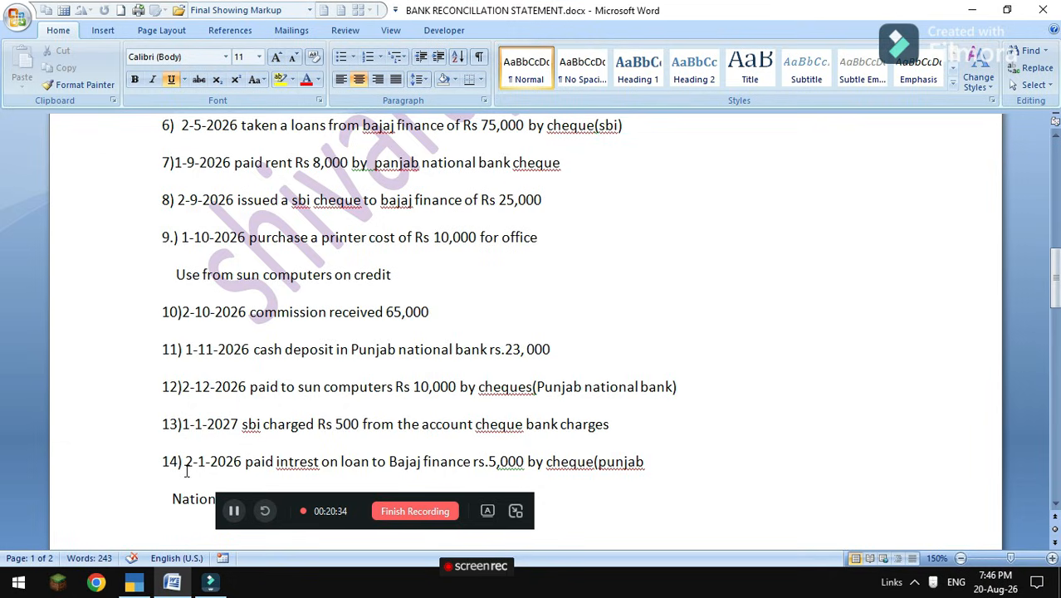
left_click(141, 580)
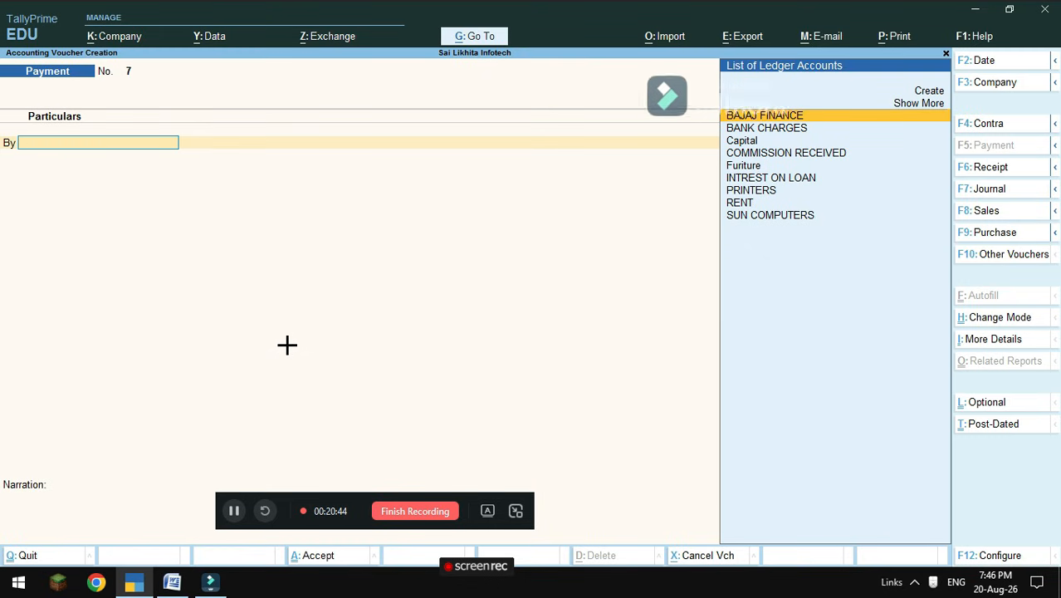
Keep voucher 7 dated 2-1-2027 and debit INTREST ON LOAN 5,000.
key("F2")
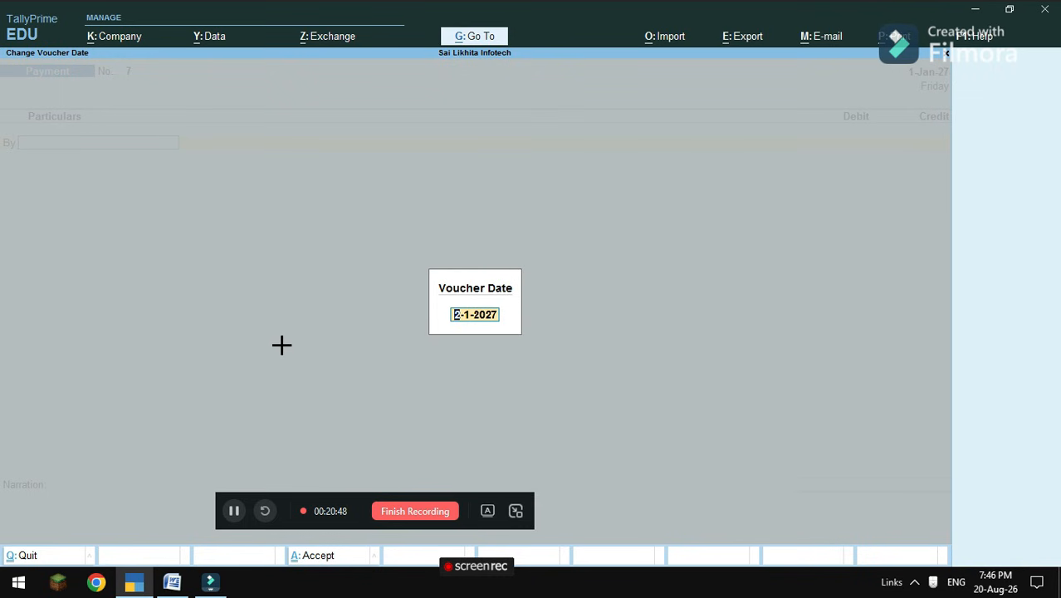
key("Return")
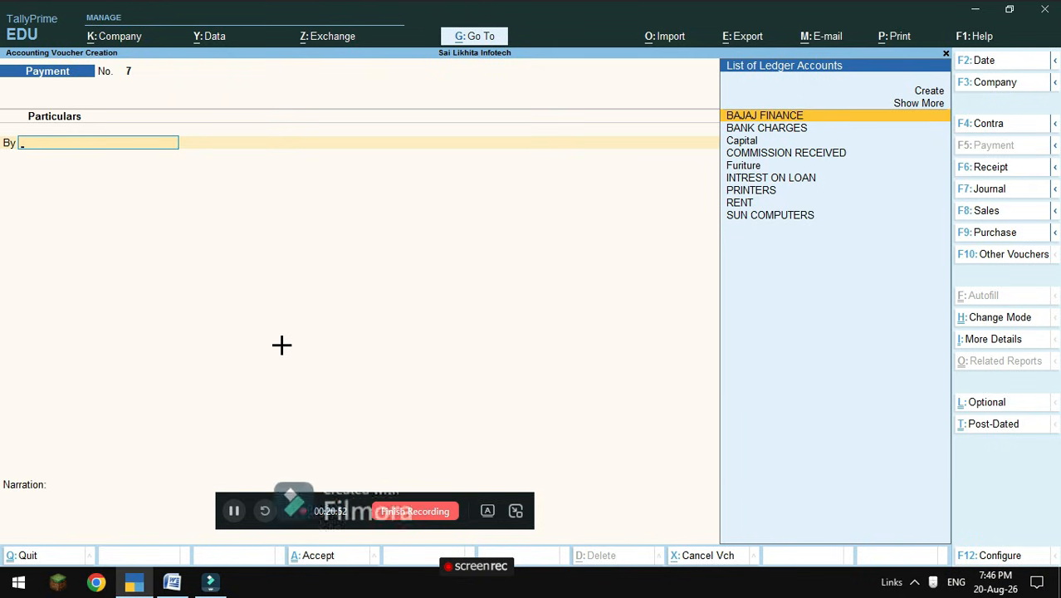
key("Down")
type("D")
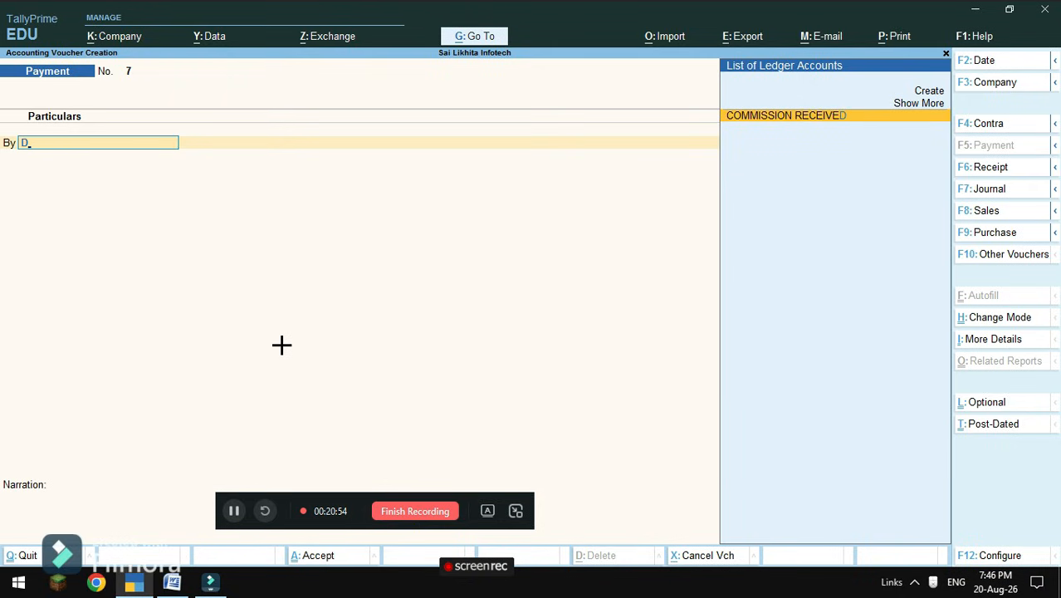
type("r")
key("Escape")
type("r")
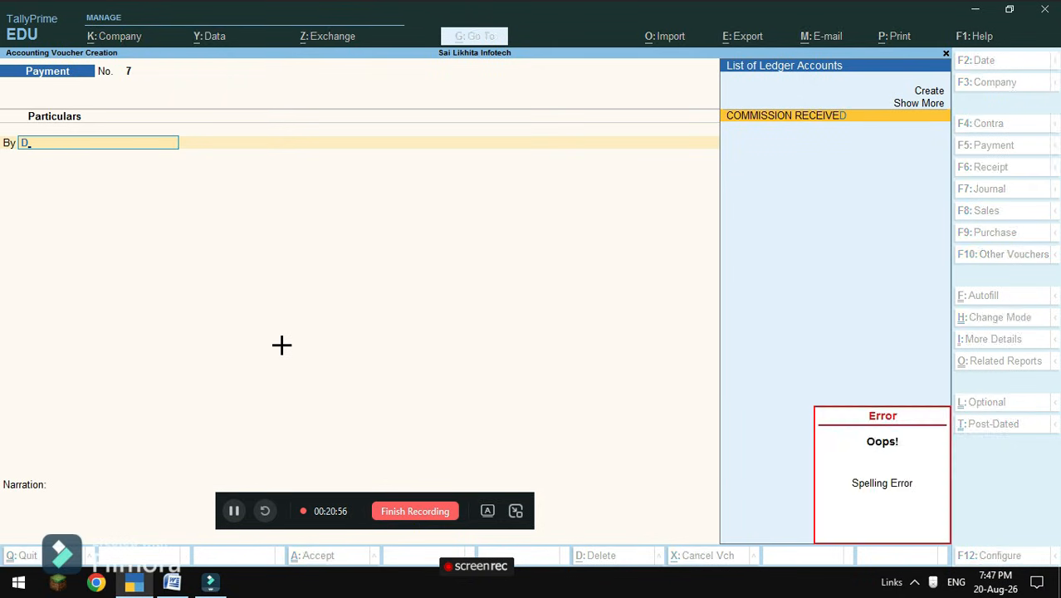
key("Escape")
type("r")
key("Escape")
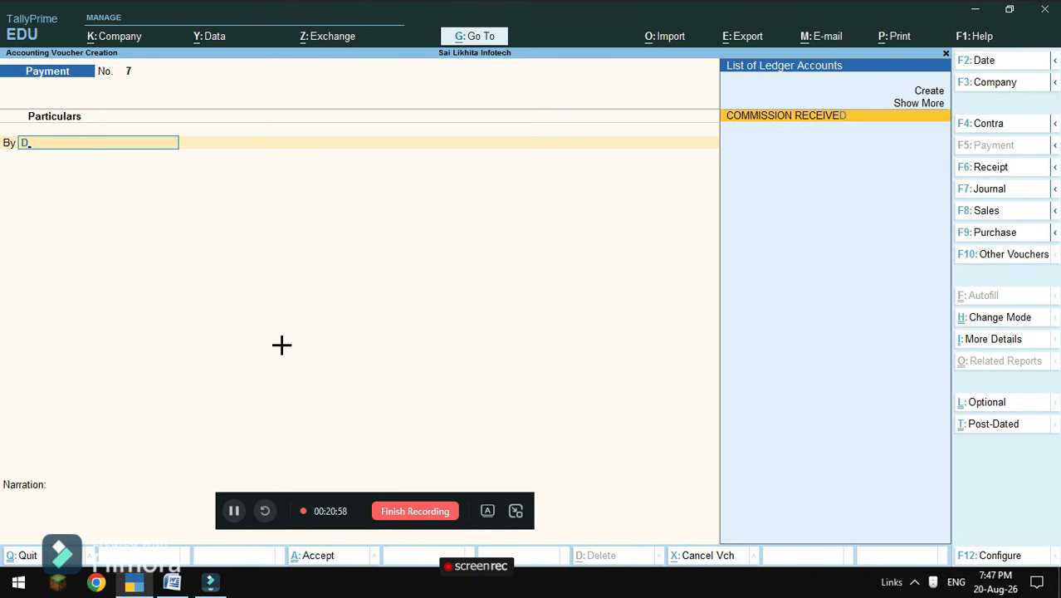
key("BackSpace")
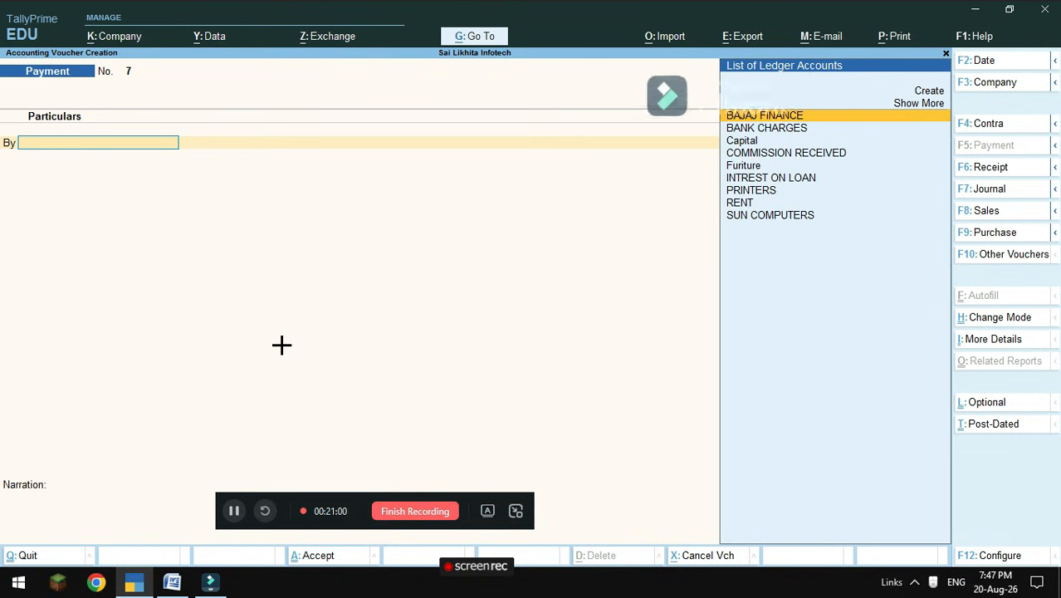
key("Down")
key("Down")
key("Down")
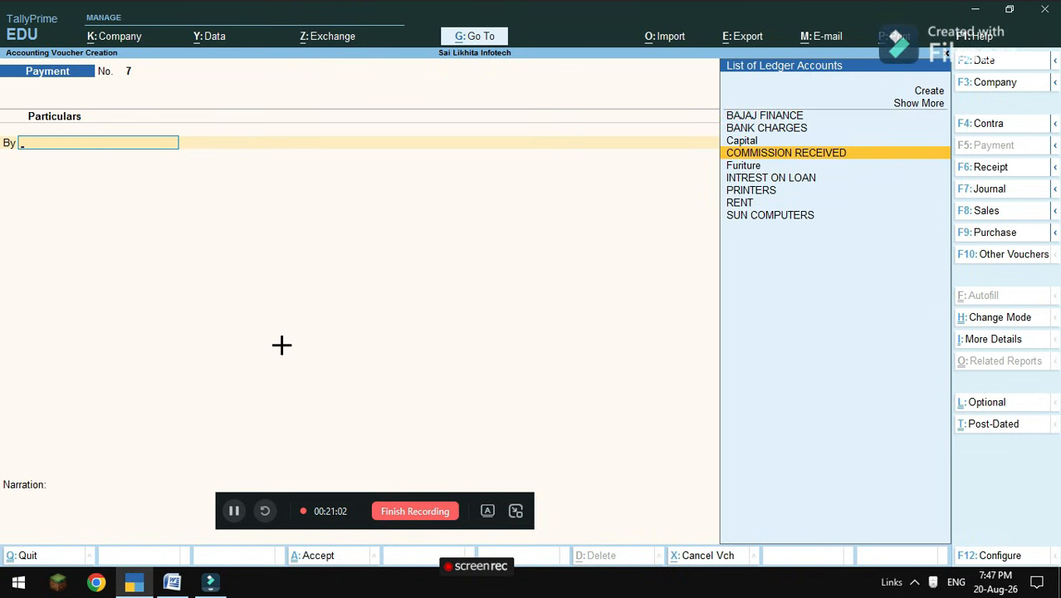
key("Down")
key("Down")
key("Return")
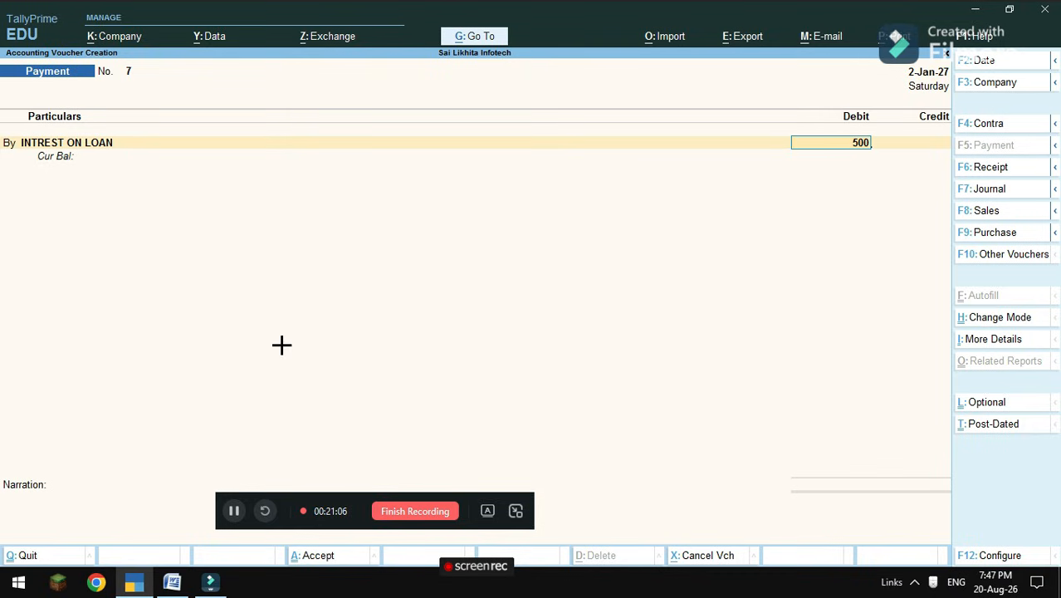
key("Return")
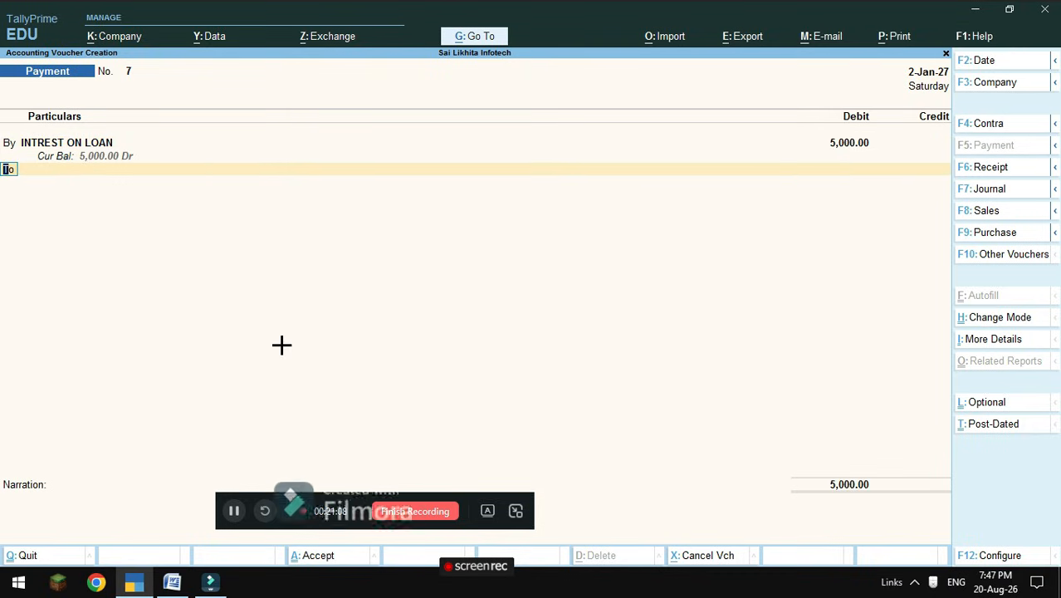
Credit PUNJAB NATIONAL BANK 5,000 and accept Payment voucher No. 7.
key("Return")
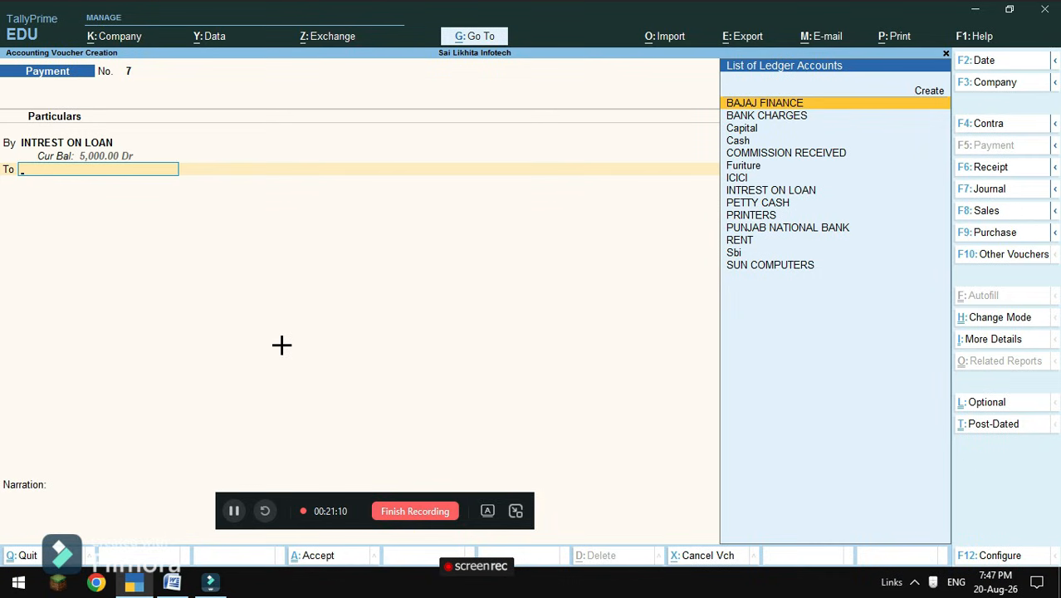
key("Down")
key("Down")
key("Down")
key("Down")
key("Down")
key("Down")
key("Down")
key("Down")
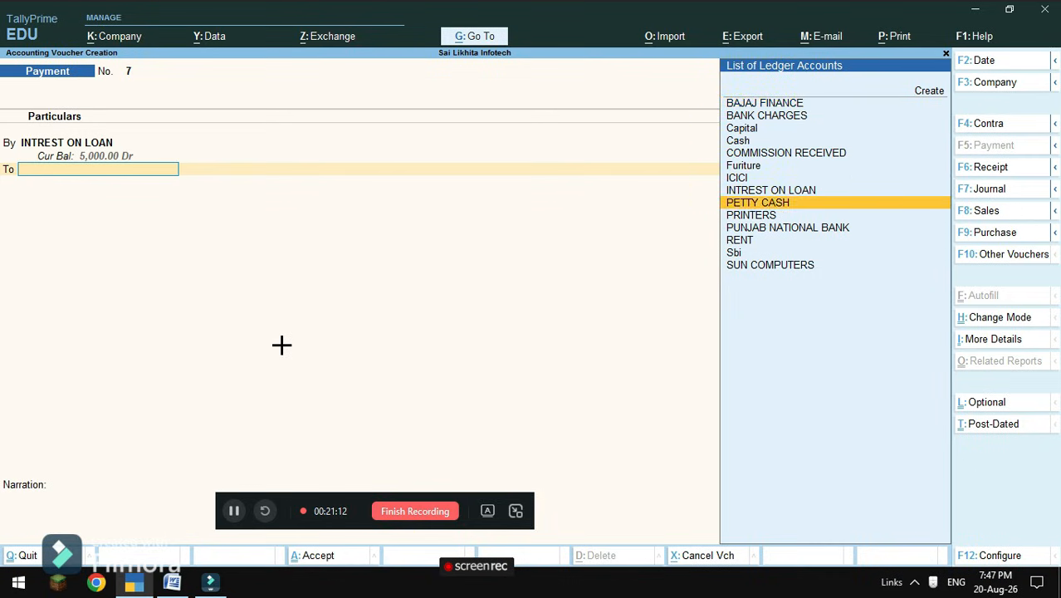
key("Down")
key("Down")
key("Return")
key("Return")
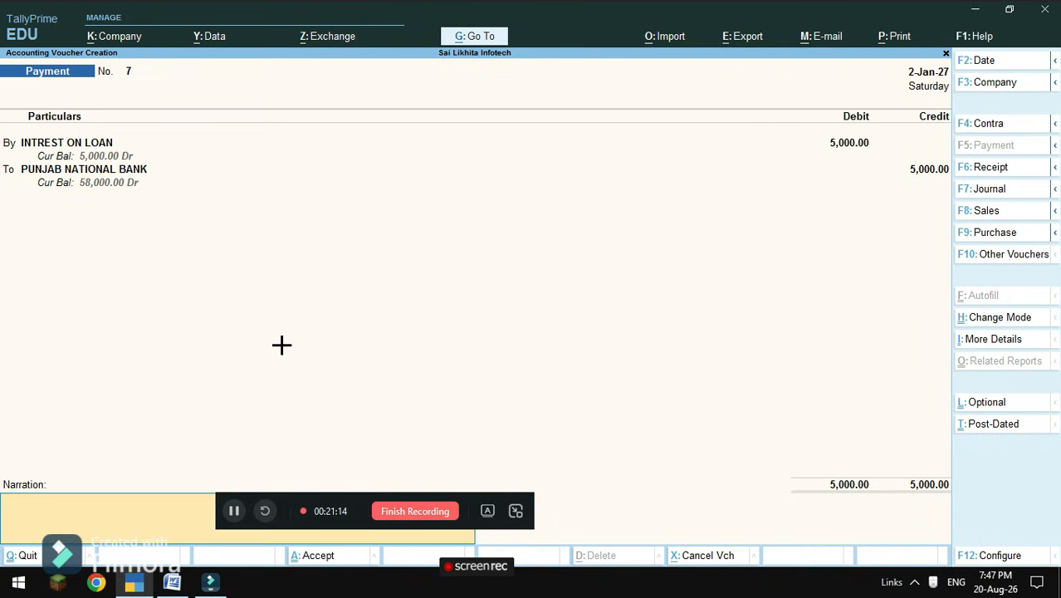
key("Return")
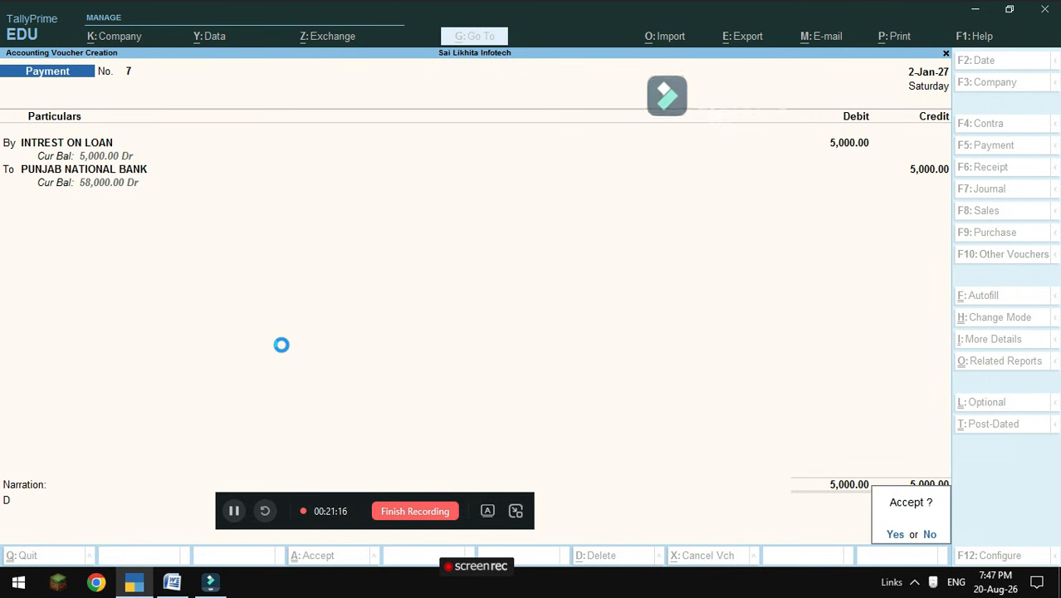
key("Return")
type("D")
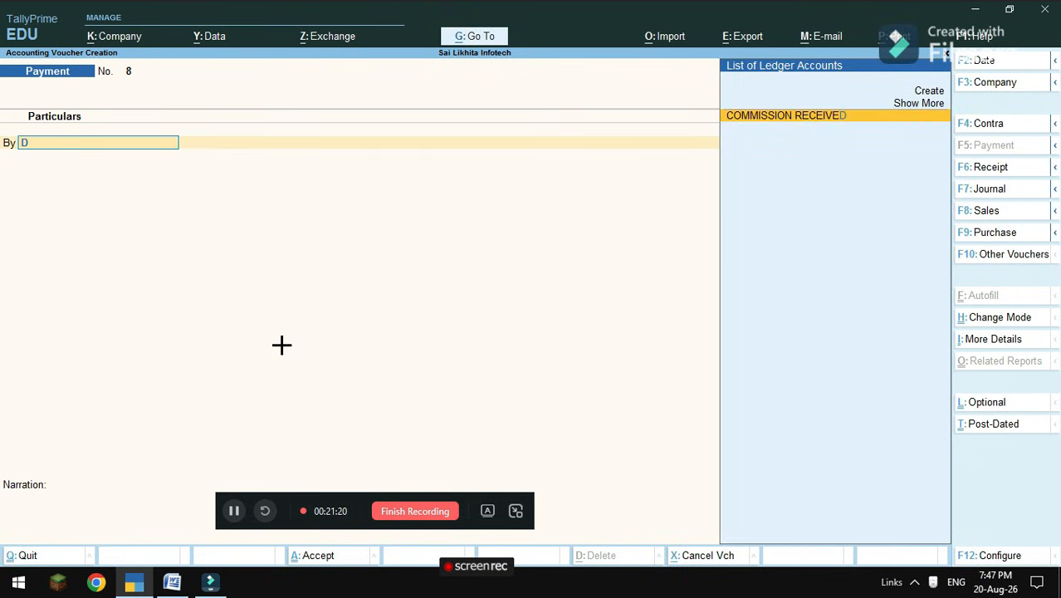
Clear stray letters from Payment No. 8's By field without quitting the voucher.
key("BackSpace")
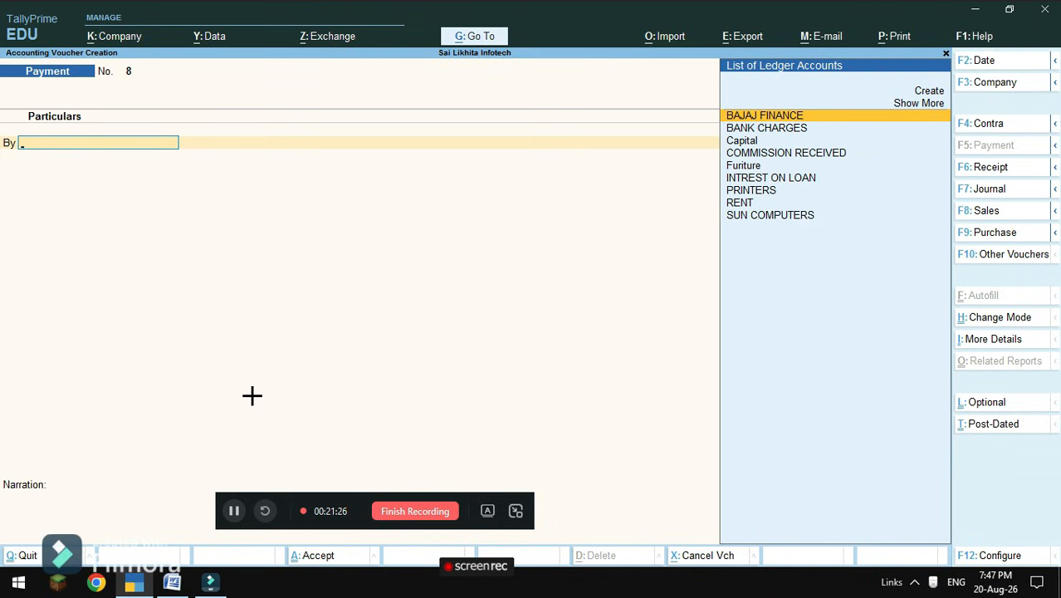
key("Escape")
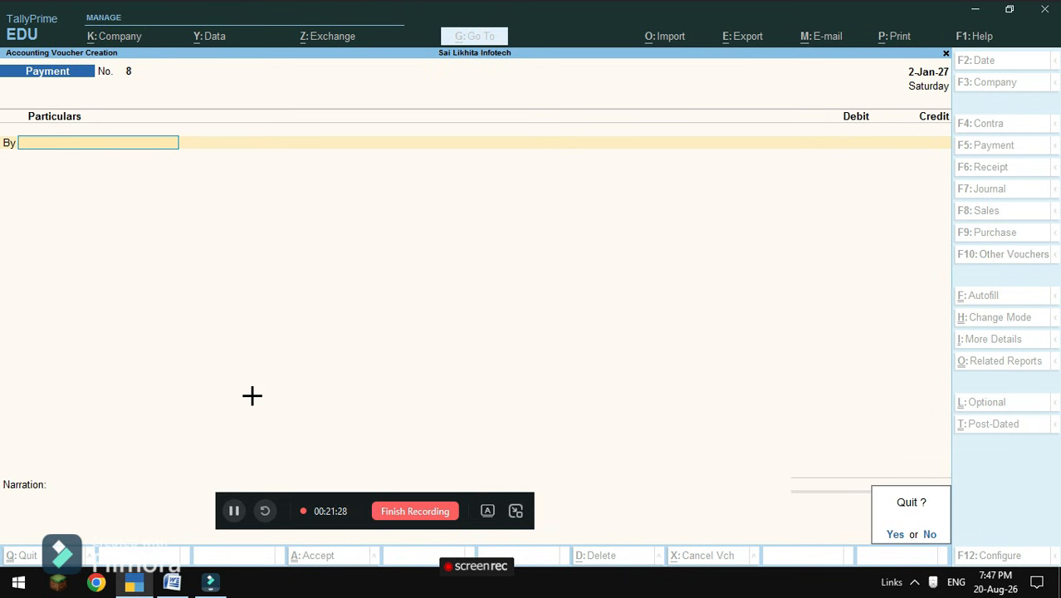
key("n")
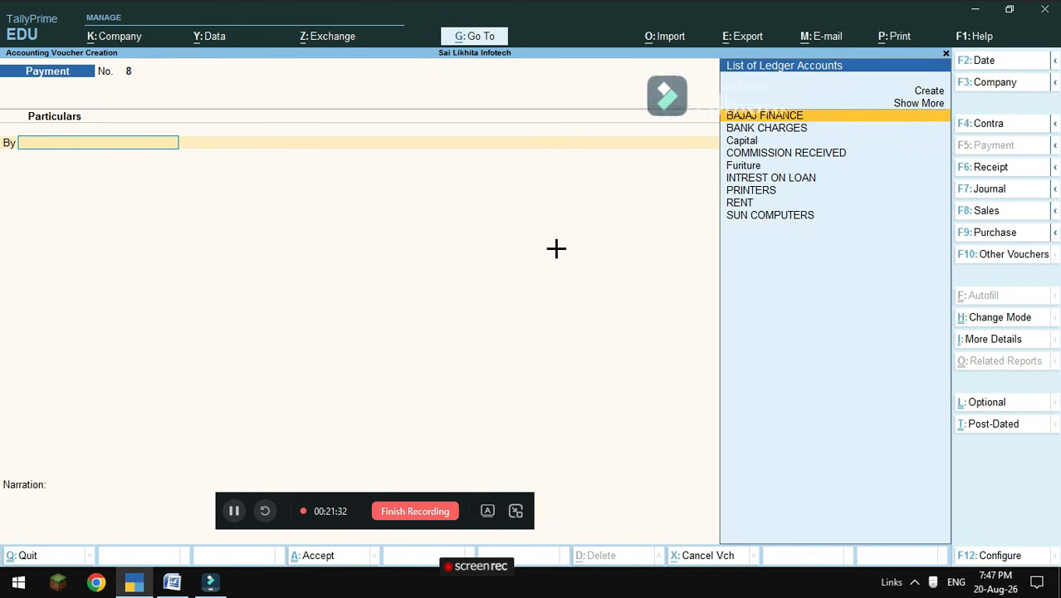
key("Down")
key("Down")
key("Down")
key("Down")
key("Down")
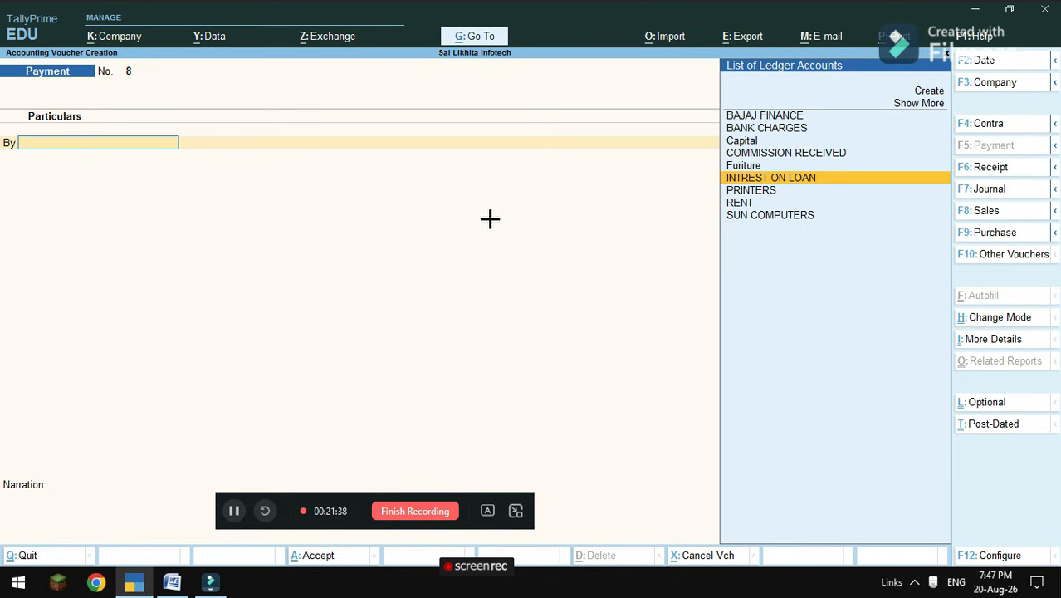
type("D")
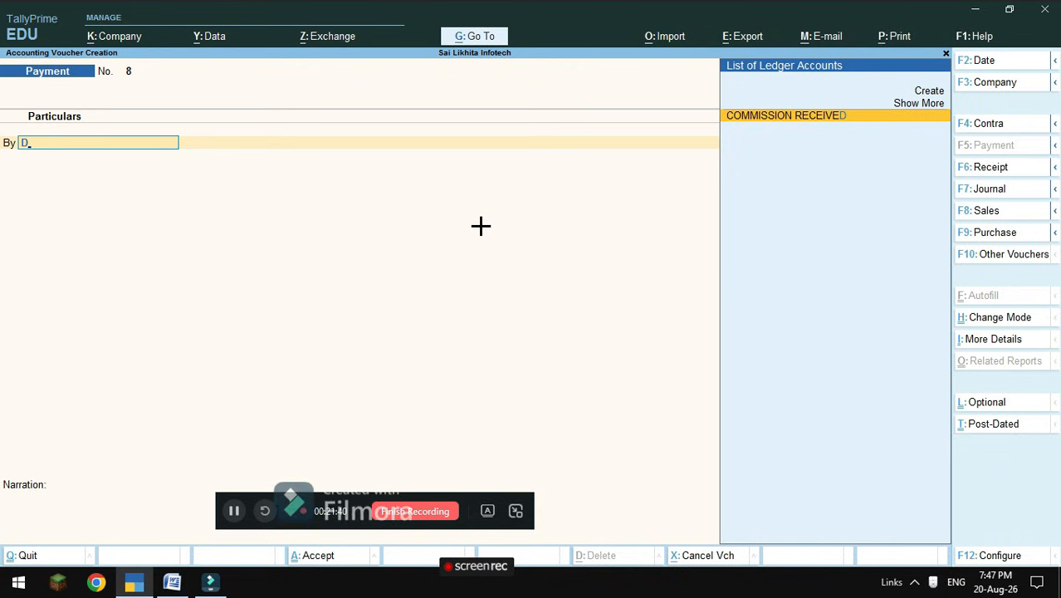
key("BackSpace")
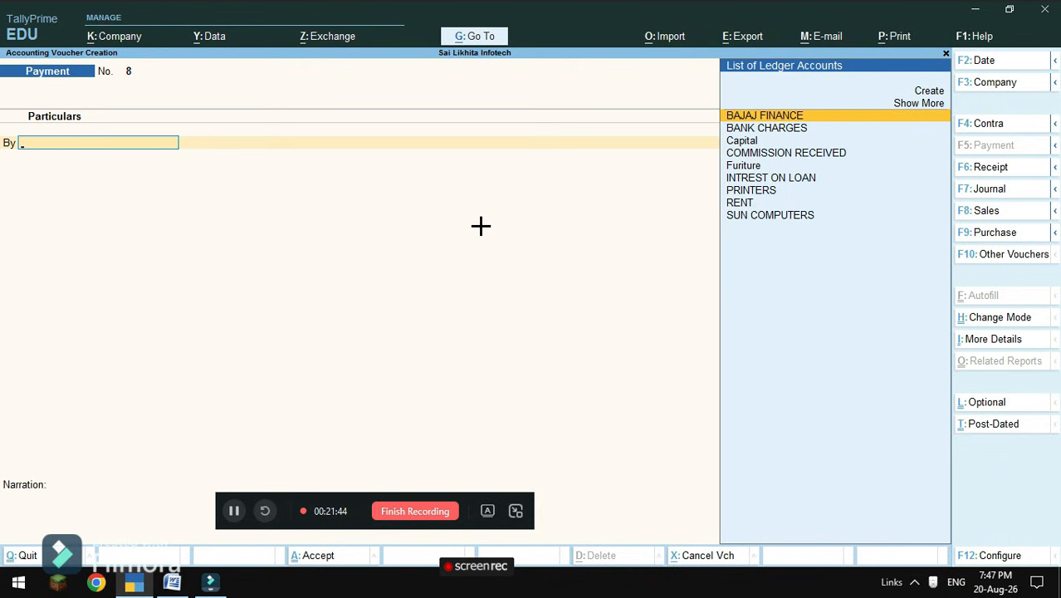
key("Escape")
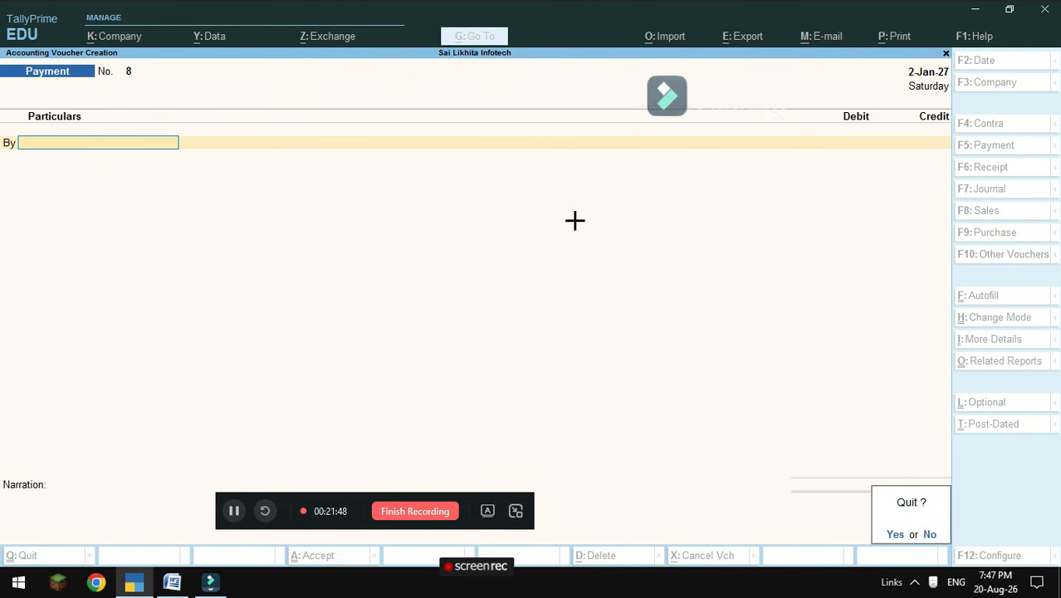
key("n")
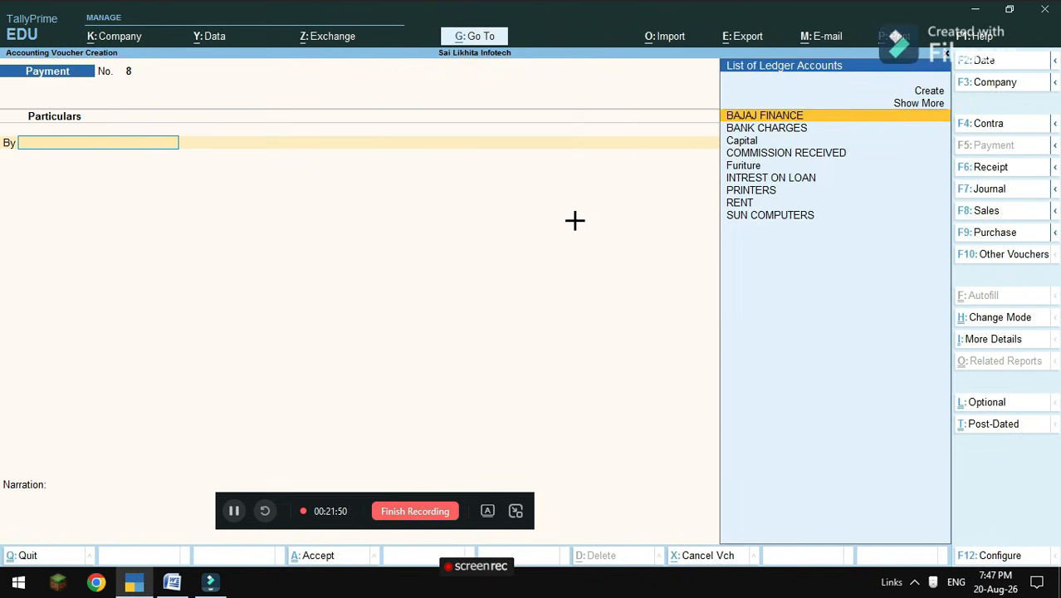
Set INTREST ON LOAN as the debited ledger, then bring up the Word transaction list.
key("Down")
key("Down")
key("Down")
key("Down")
key("Down")
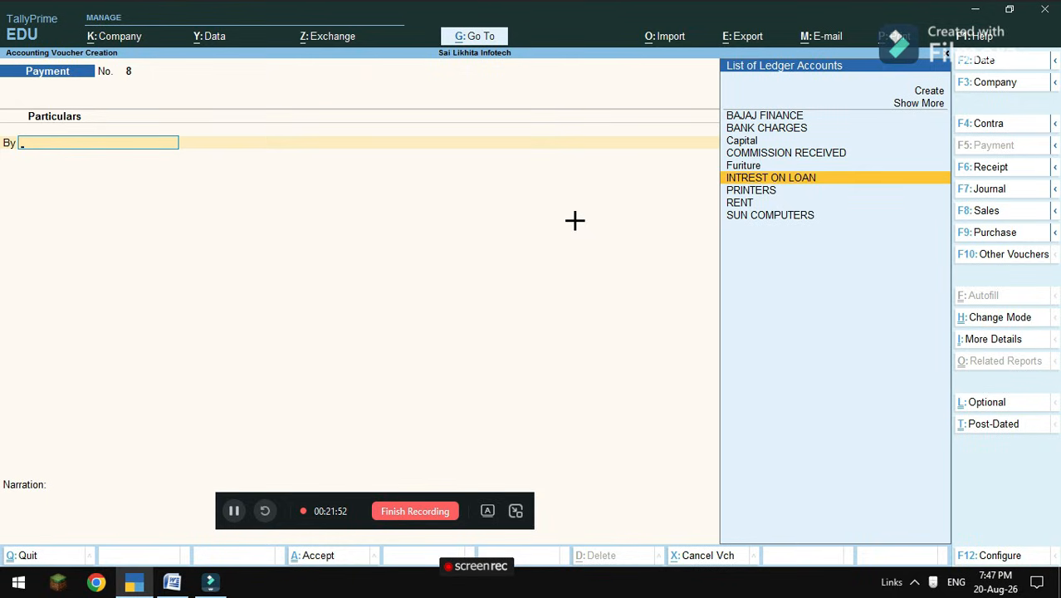
key("Return")
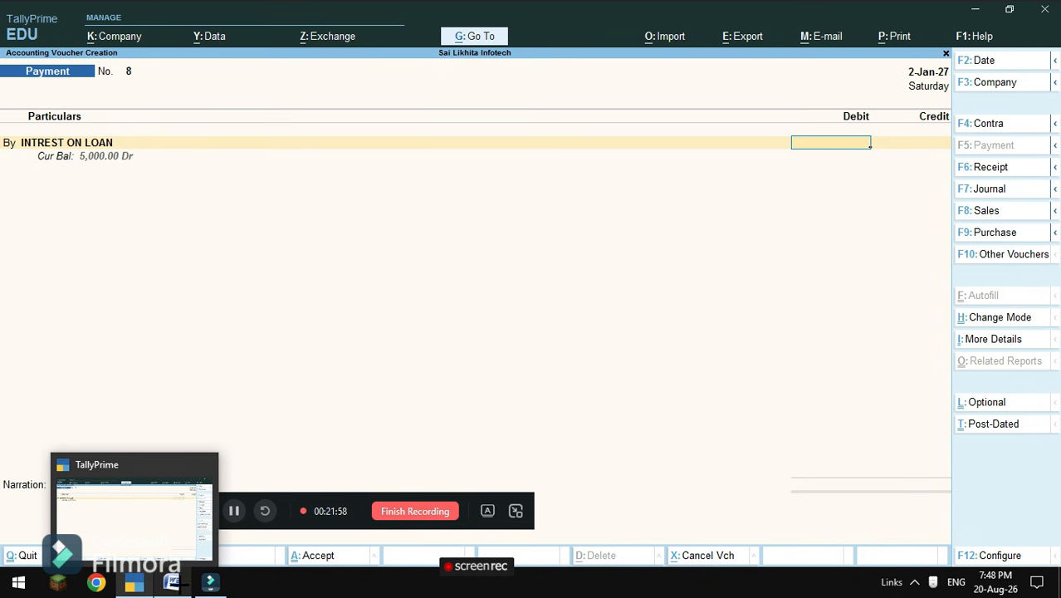
left_click(172, 581)
Scroll Word to item 15, the Rs 31,000 Sbi-to-PNB transfer, then start a TallyPrime Contra voucher.
scroll(310, 437, "down", 3)
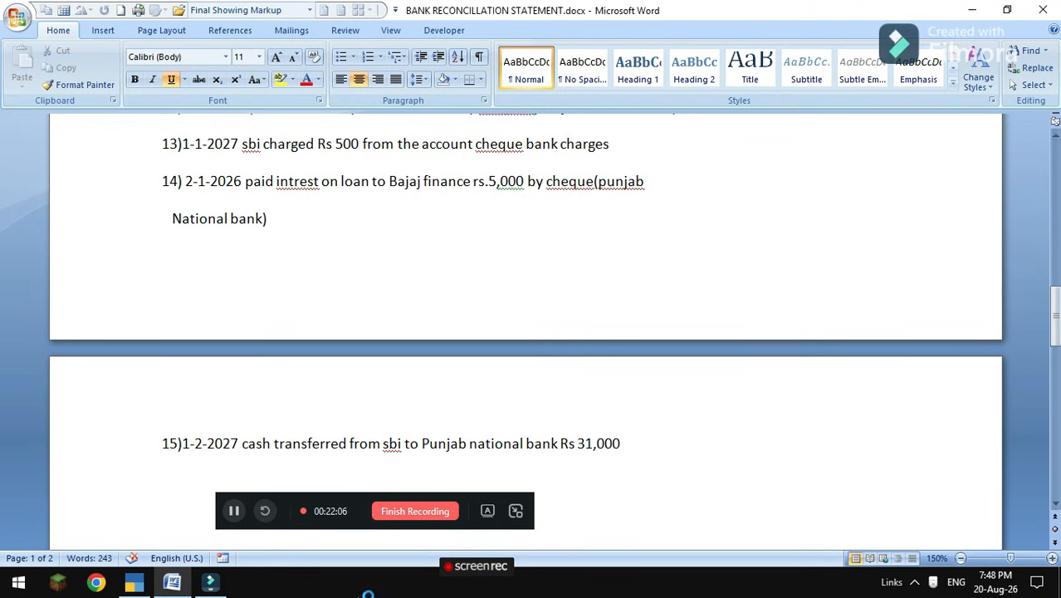
mouse_move(143, 581)
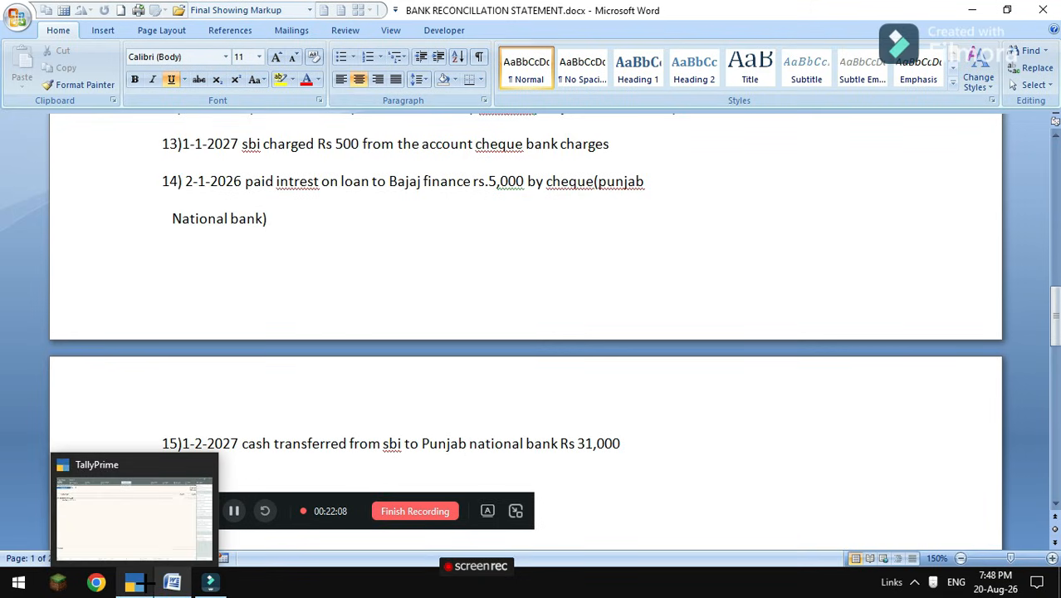
left_click(138, 582)
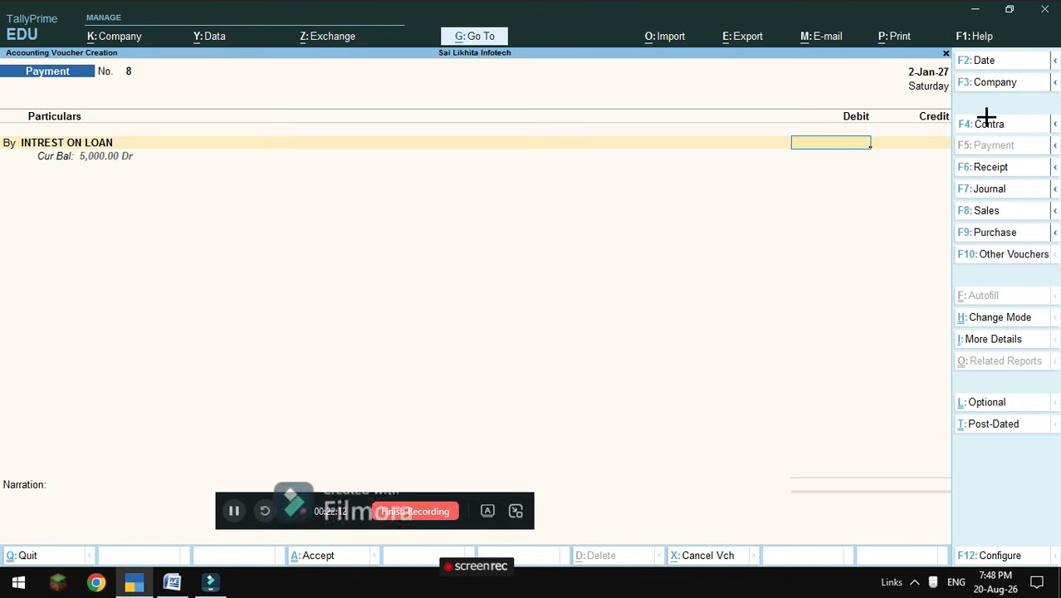
left_click(986, 119)
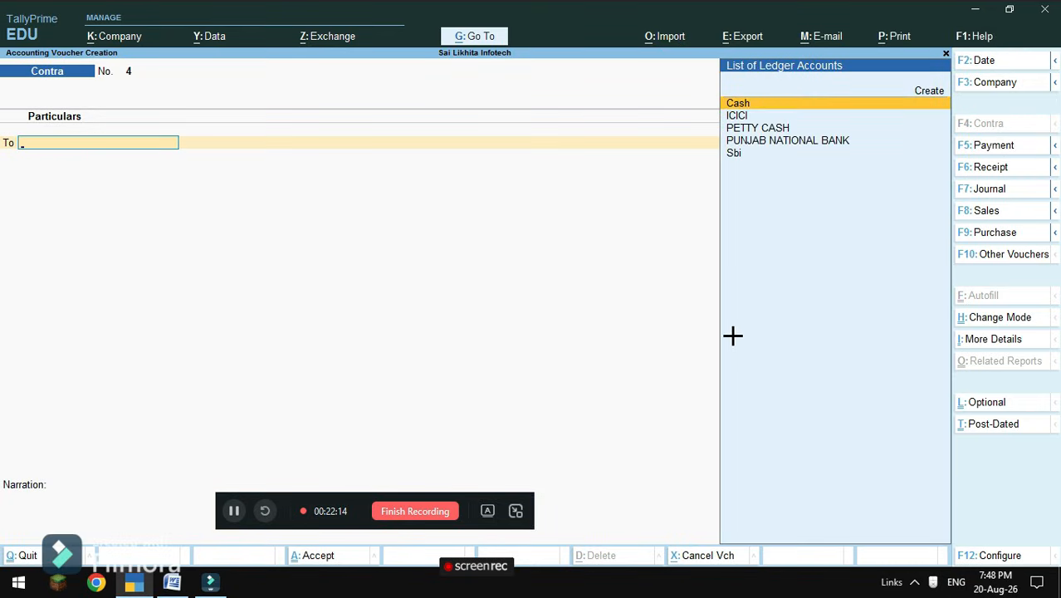
Date Contra voucher 4 as 1-2-2027 and credit Sbi 31,000.
key("F2")
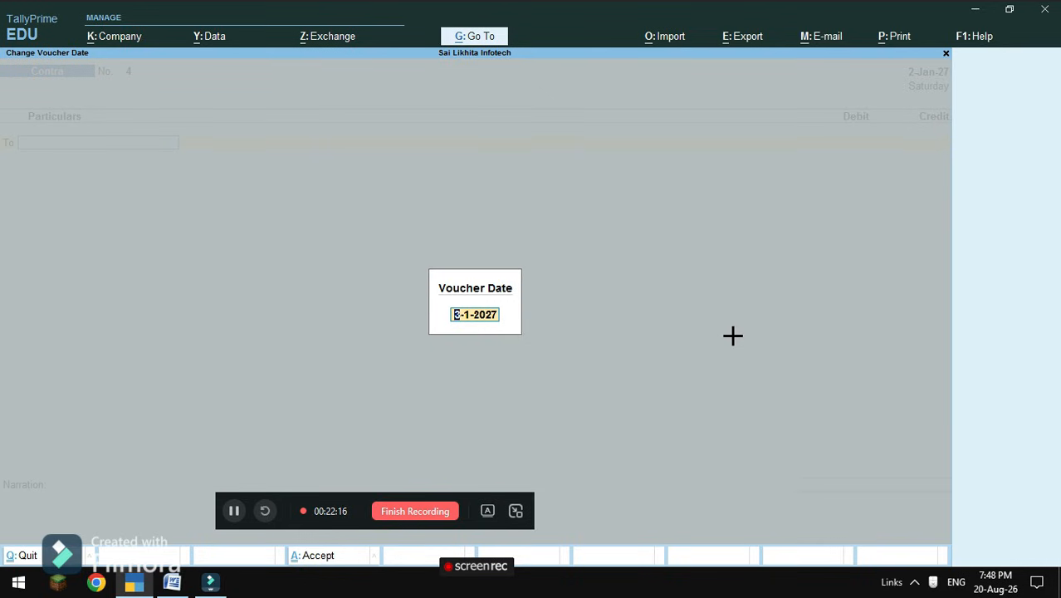
type("1-2-2027")
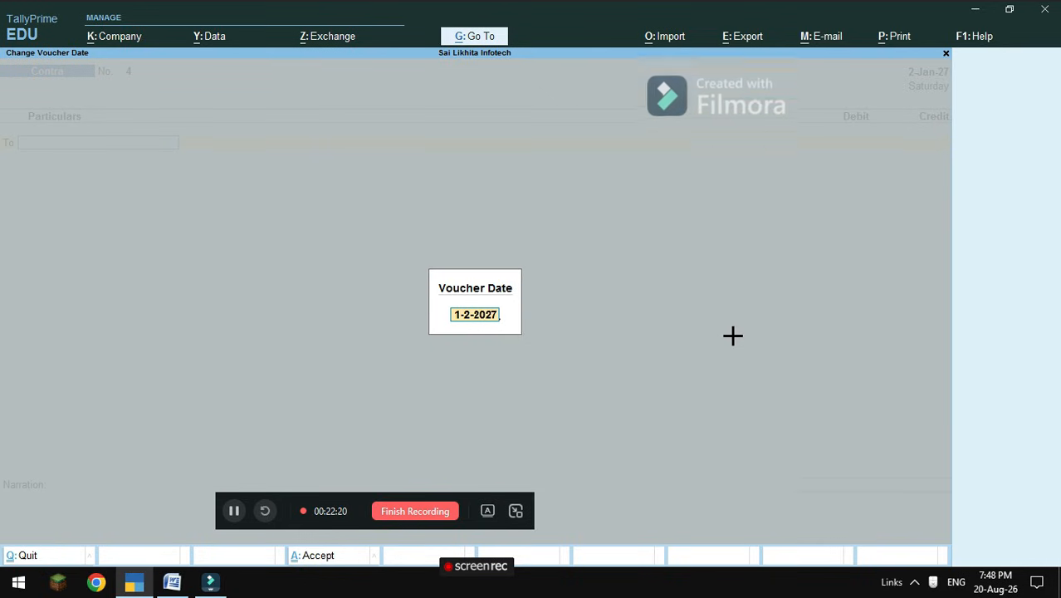
key("Return")
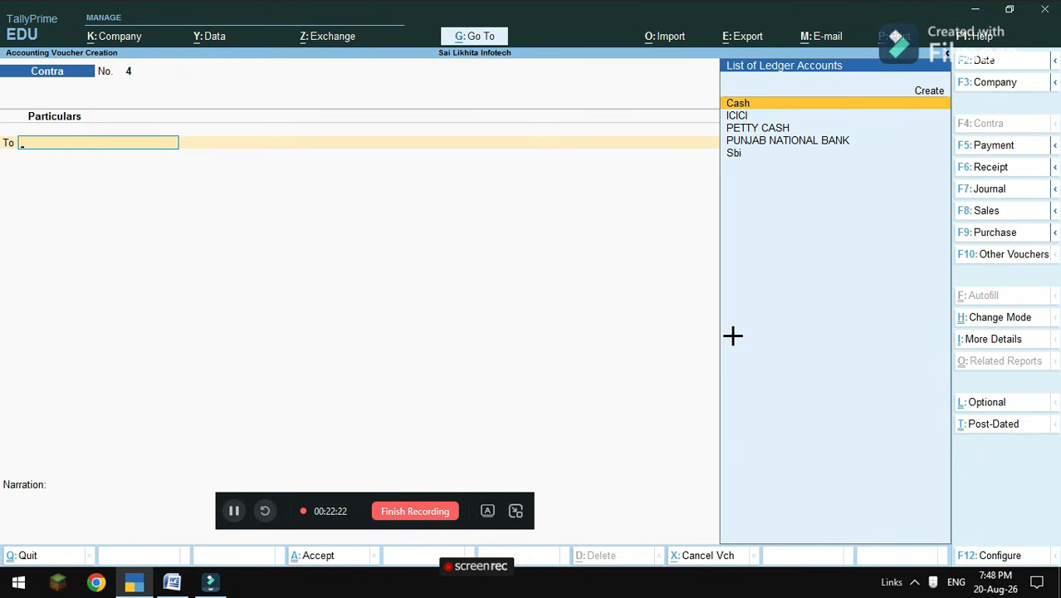
key("Down")
key("Down")
key("Down")
key("Down")
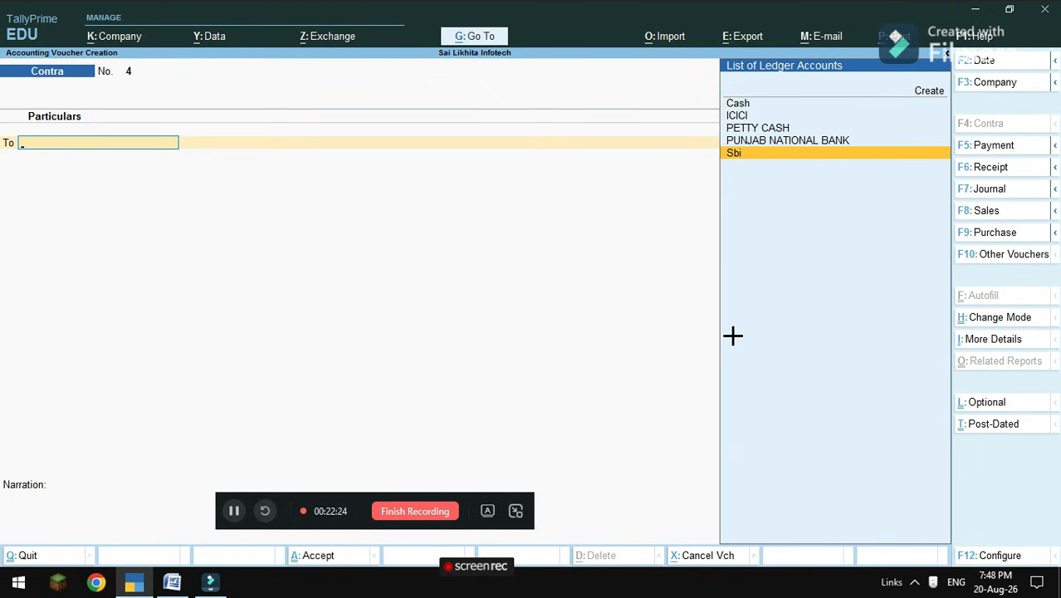
key("Return")
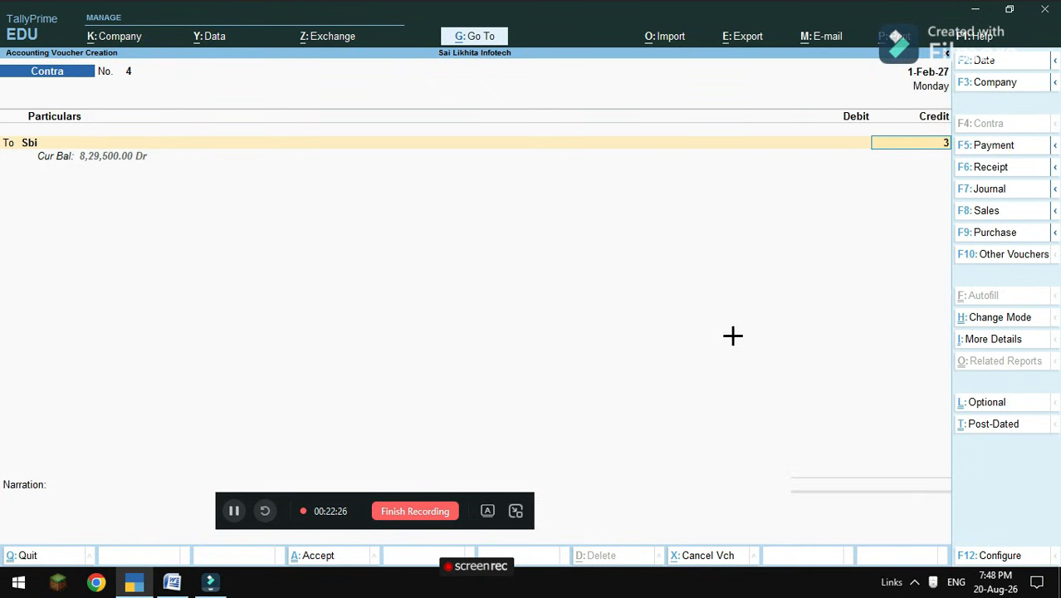
type("31,000")
key("Return")
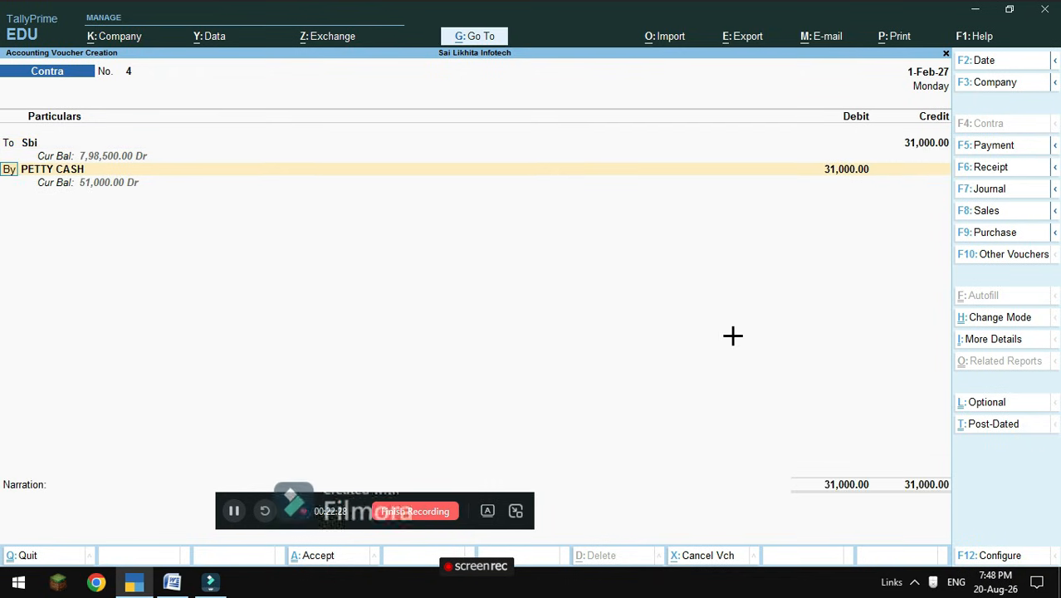
Debit PUNJAB NATIONAL BANK 31,000 and accept the contra voucher.
key("Return")
key("Down")
key("Down")
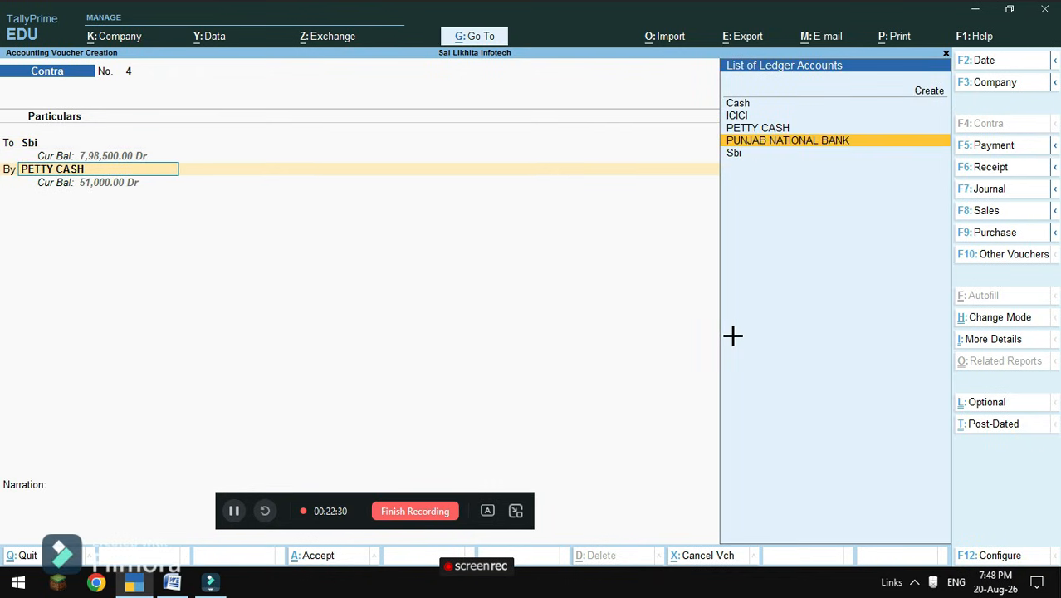
key("Up")
key("Return")
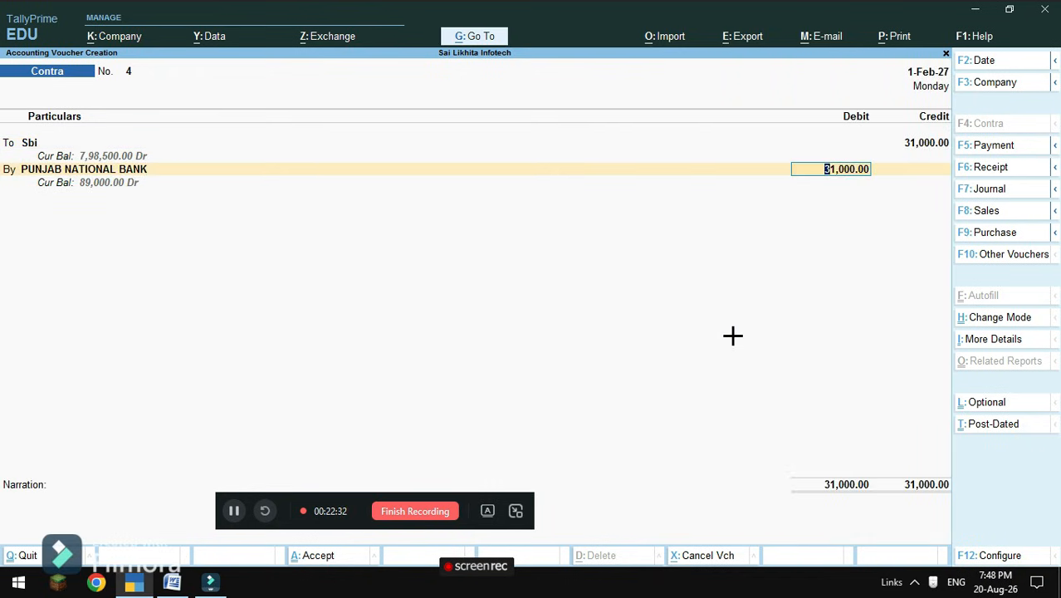
key("Return")
key("Return")
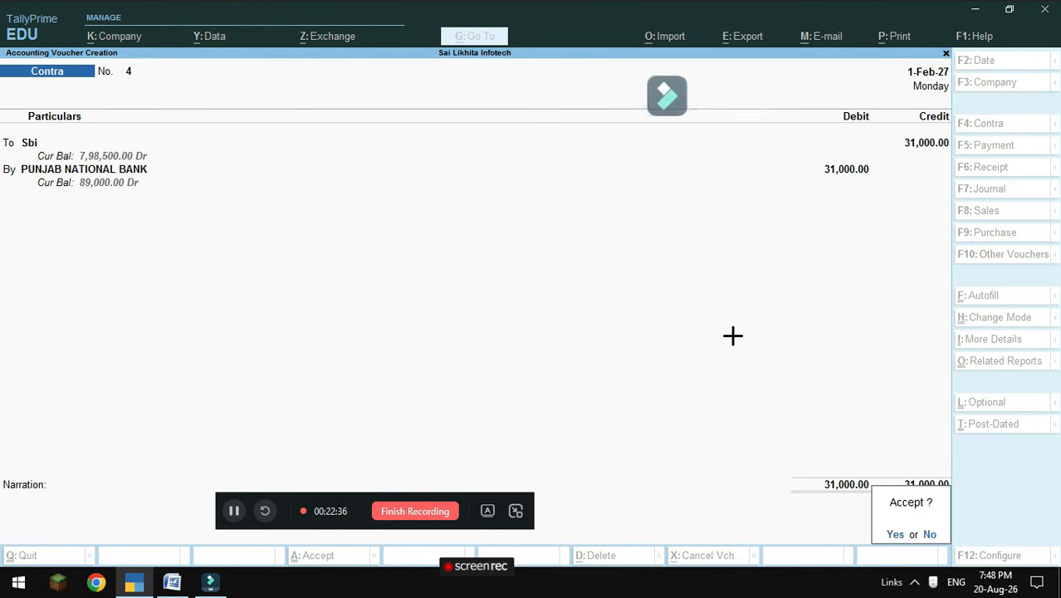
key("Return")
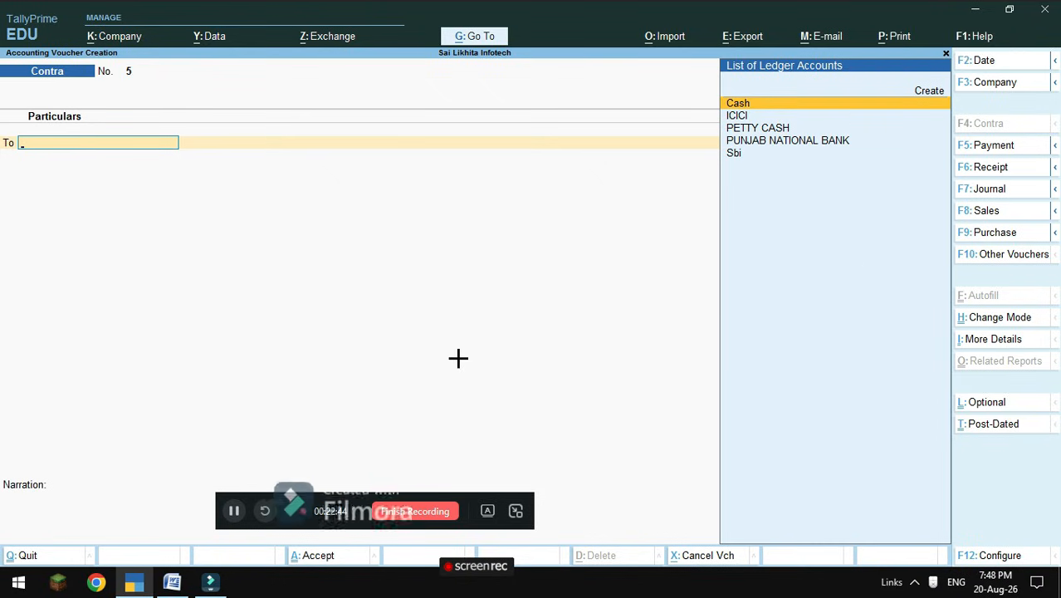
Leave voucher entry and review the Profit & Loss A/c from the Gateway.
key("Escape")
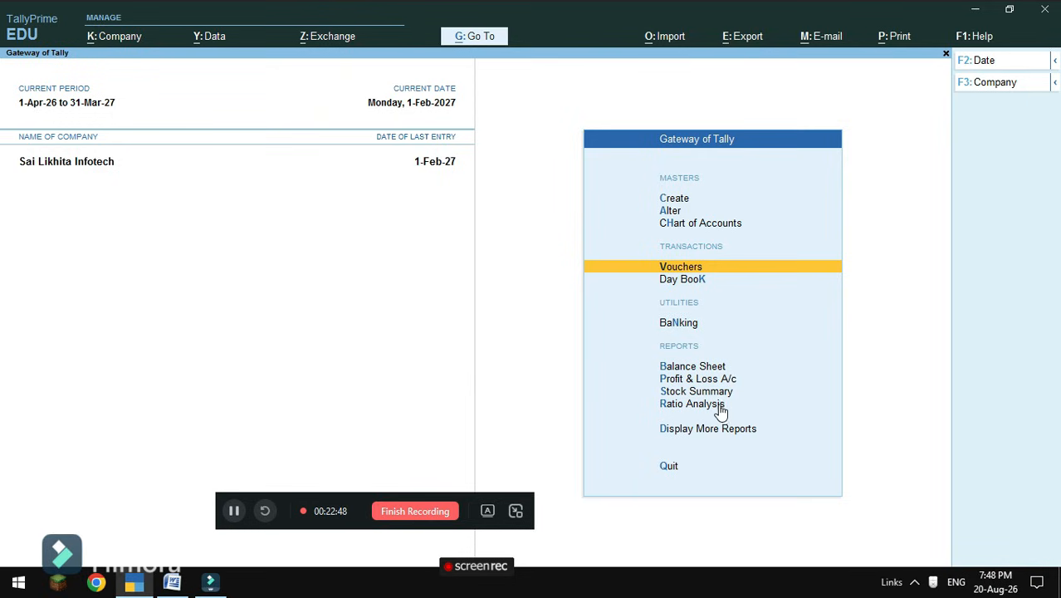
left_click(719, 379)
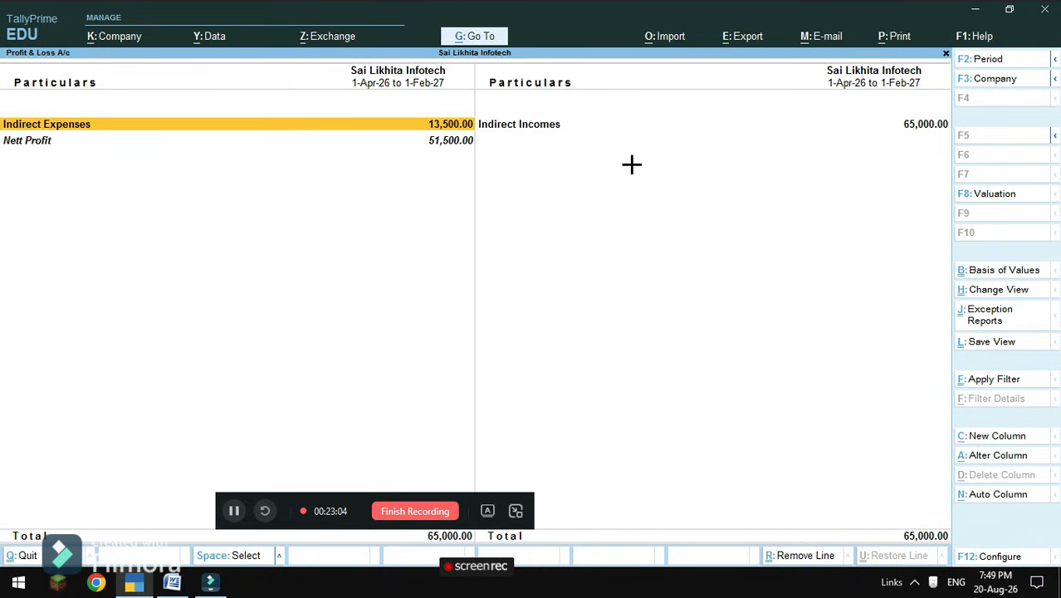
key("Escape")
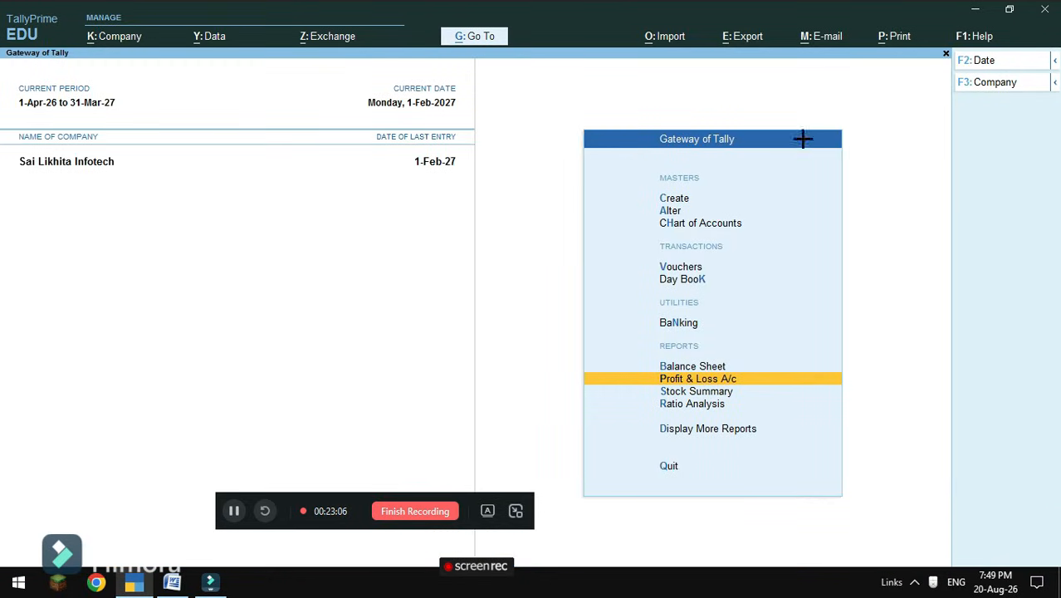
Open Cash/Bank Book(s) under Display More Reports > Account Books.
left_click(687, 427)
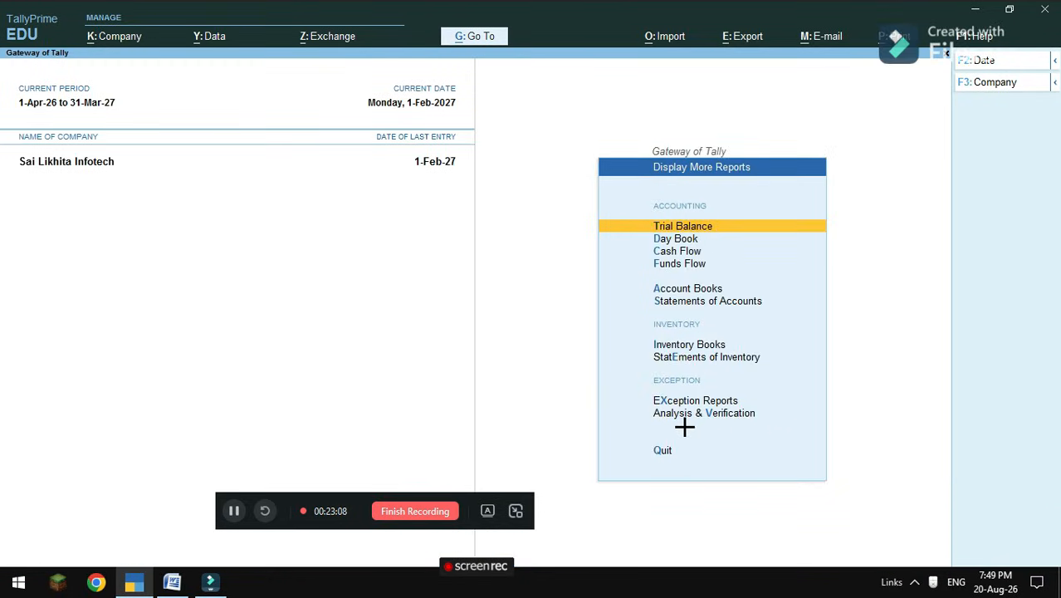
left_click(700, 288)
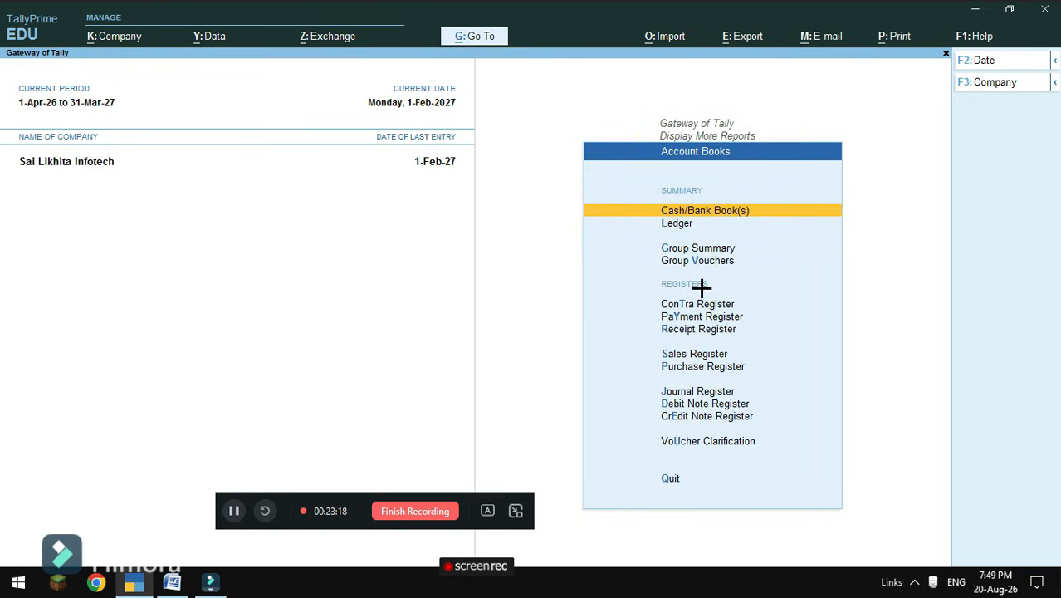
left_click(708, 214)
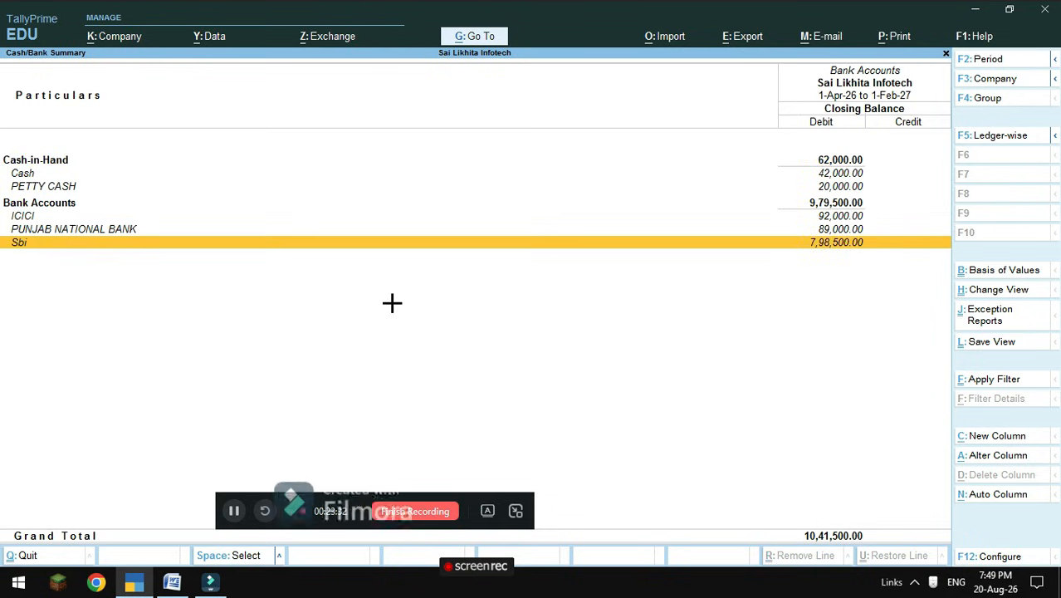
Open Sbi's April ledger vouchers and start its bank reconciliation.
key("Return")
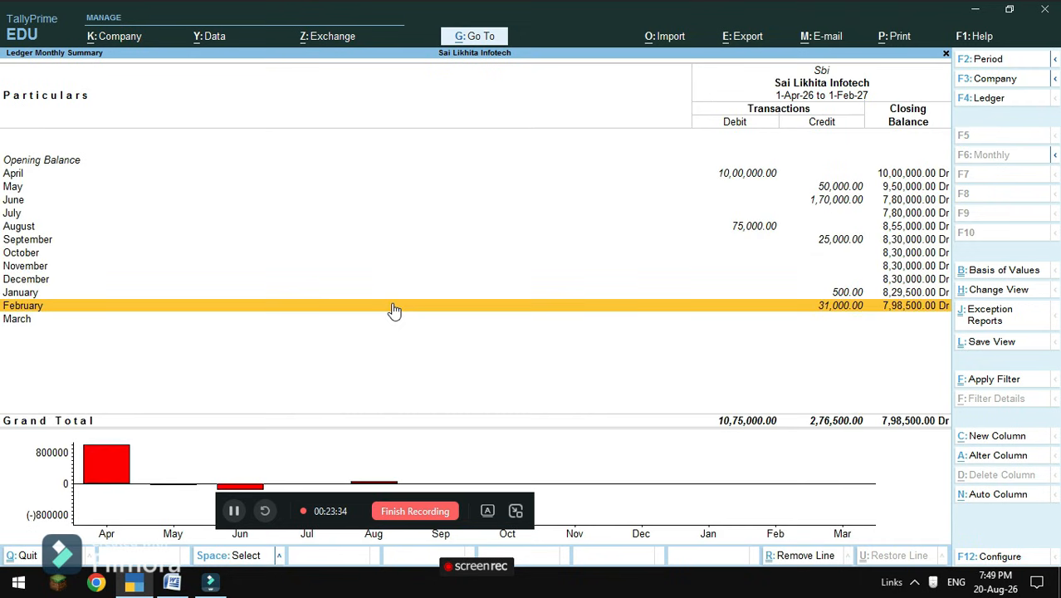
left_click(18, 174)
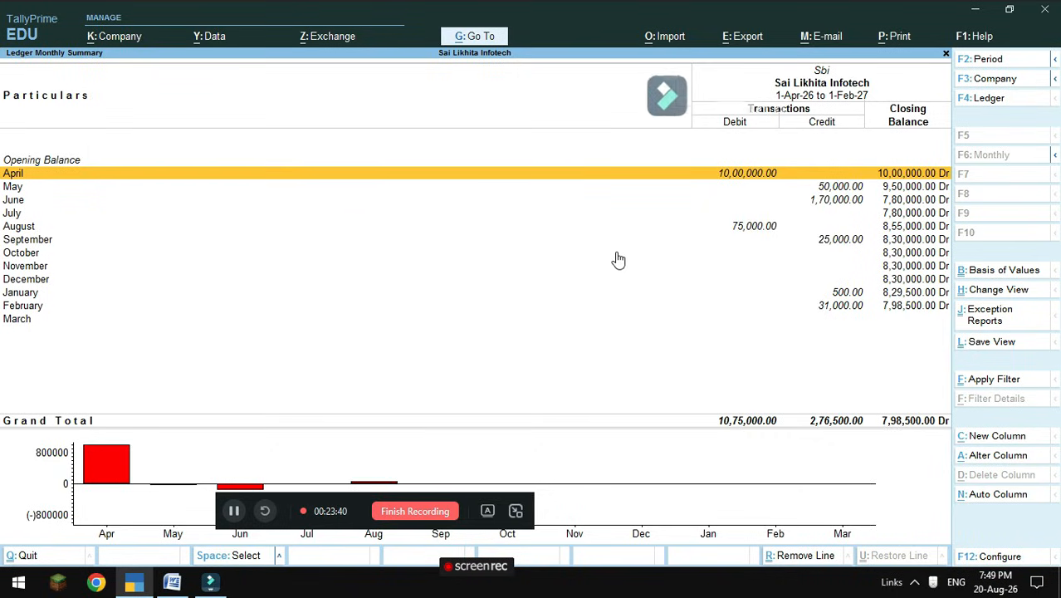
key("Return")
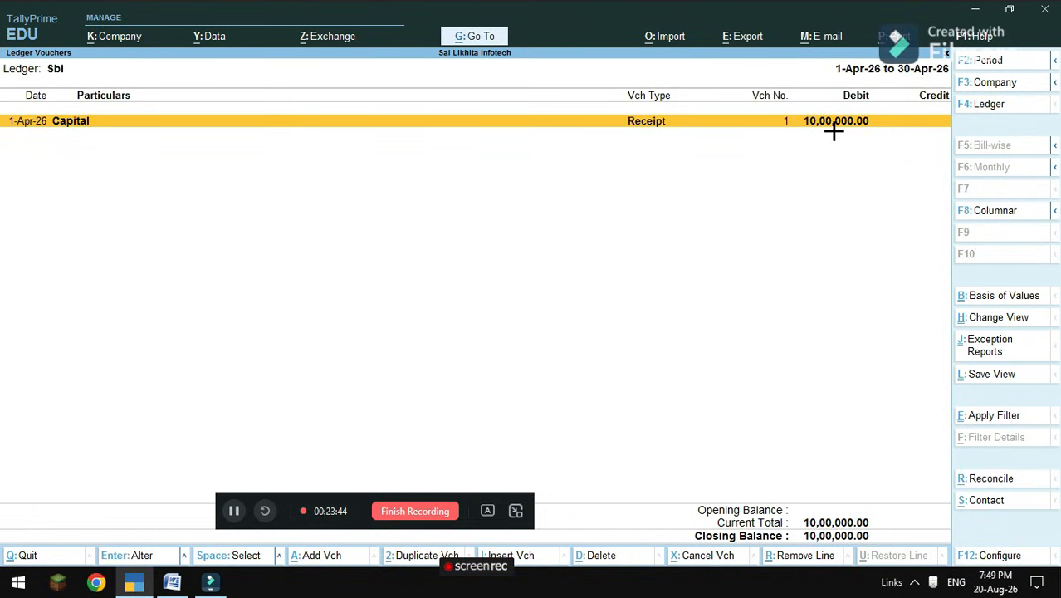
left_click(991, 479)
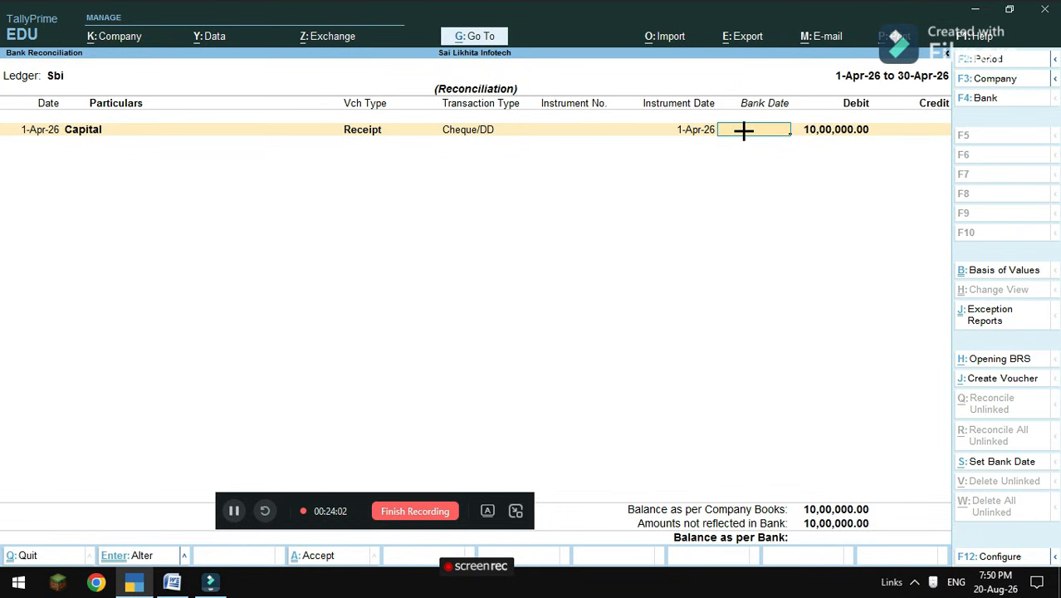
Give April's 10,00,000 Capital receipt bank date 1-4-2026, accept, and verify it cleared.
type("1-4-")
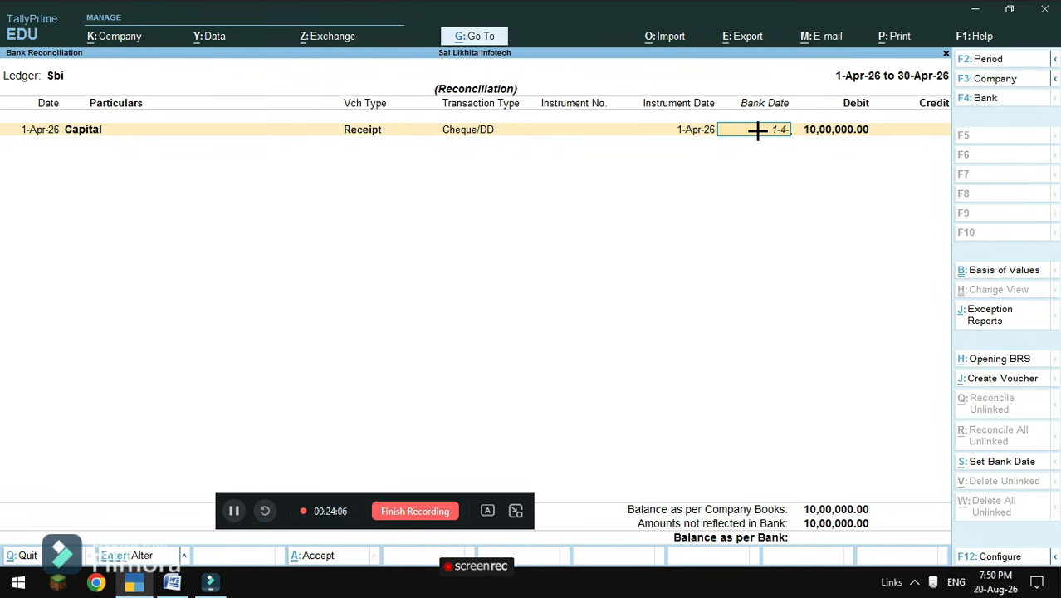
type("2026")
key("Return")
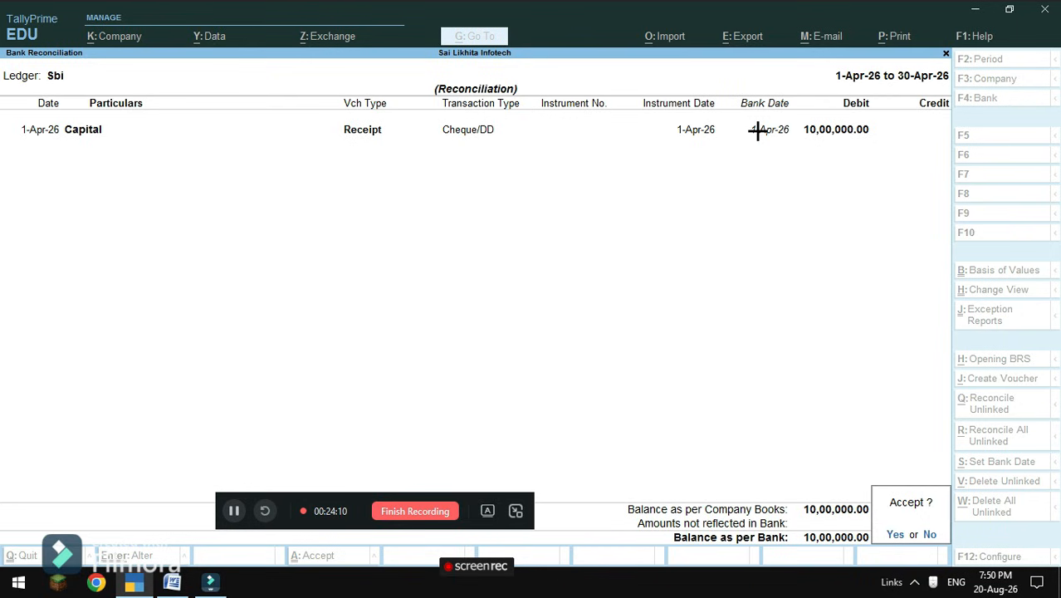
key("y")
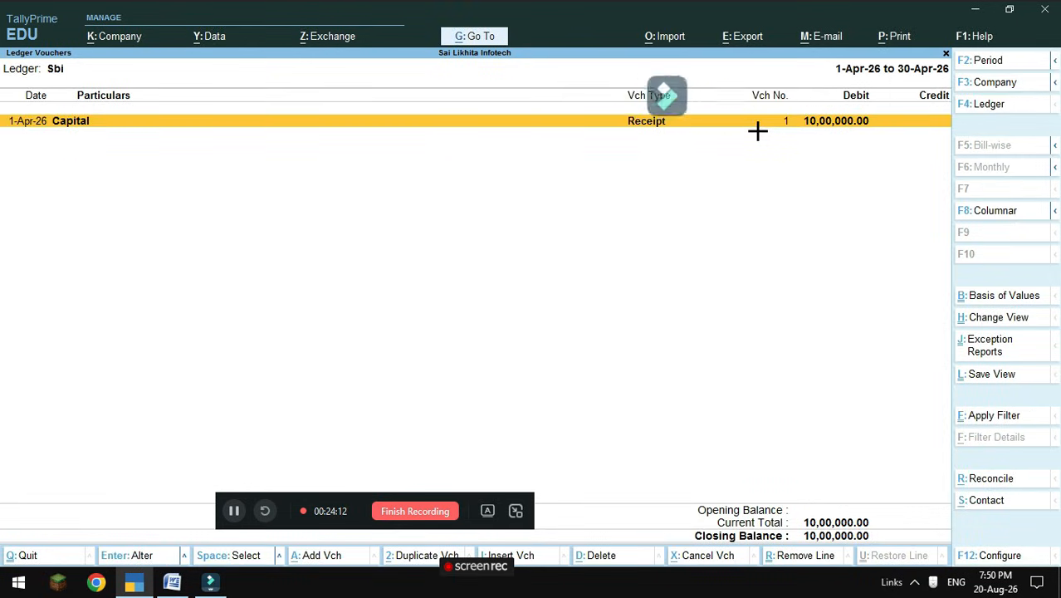
left_click(975, 478)
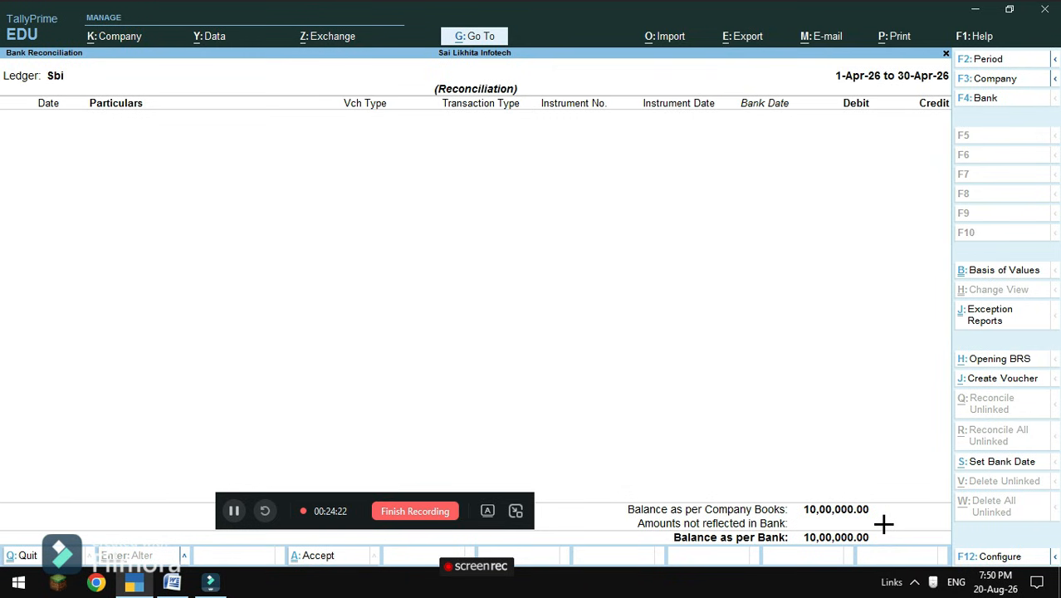
key("Escape")
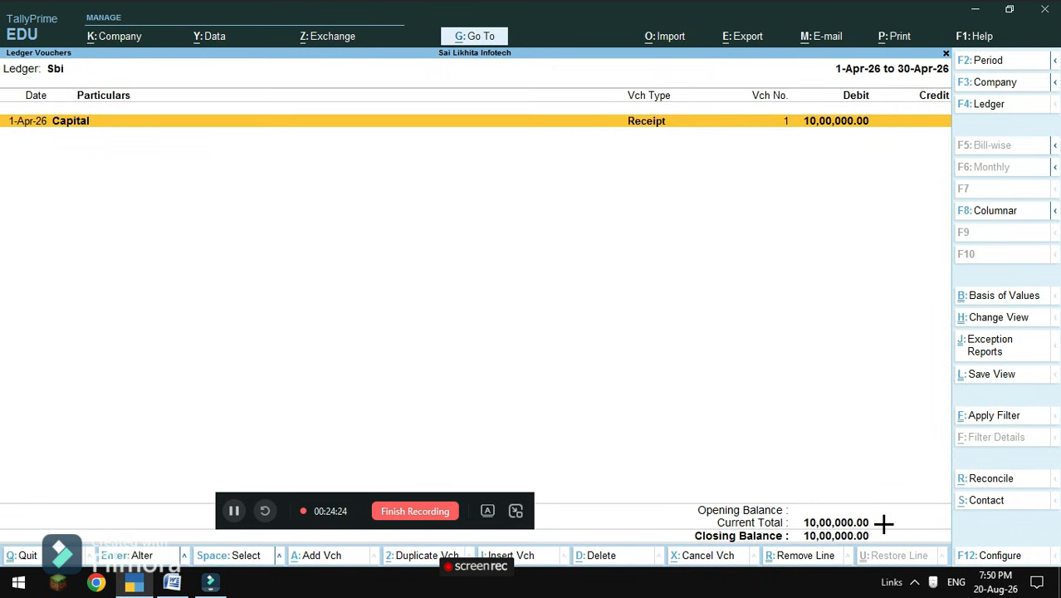
Open Sbi's May transactions in Bank Reconciliation.
key("Escape")
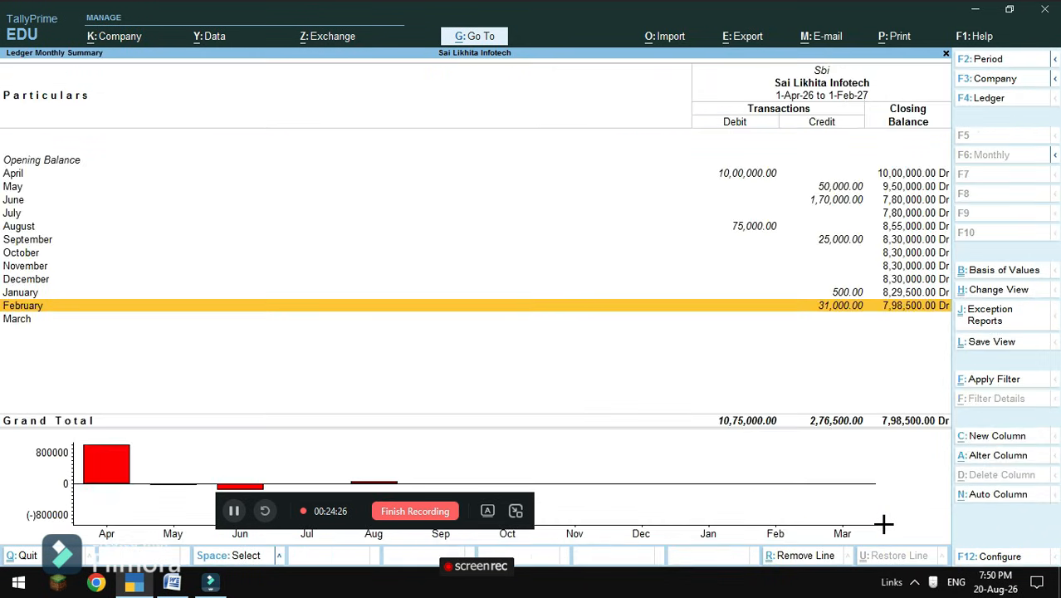
left_click(17, 188)
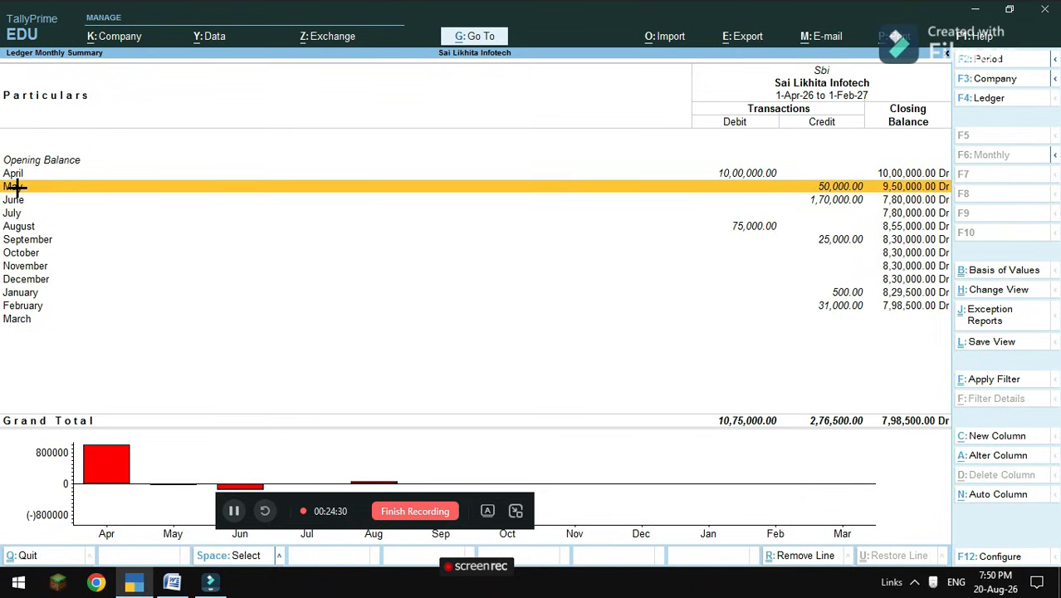
left_click(17, 188)
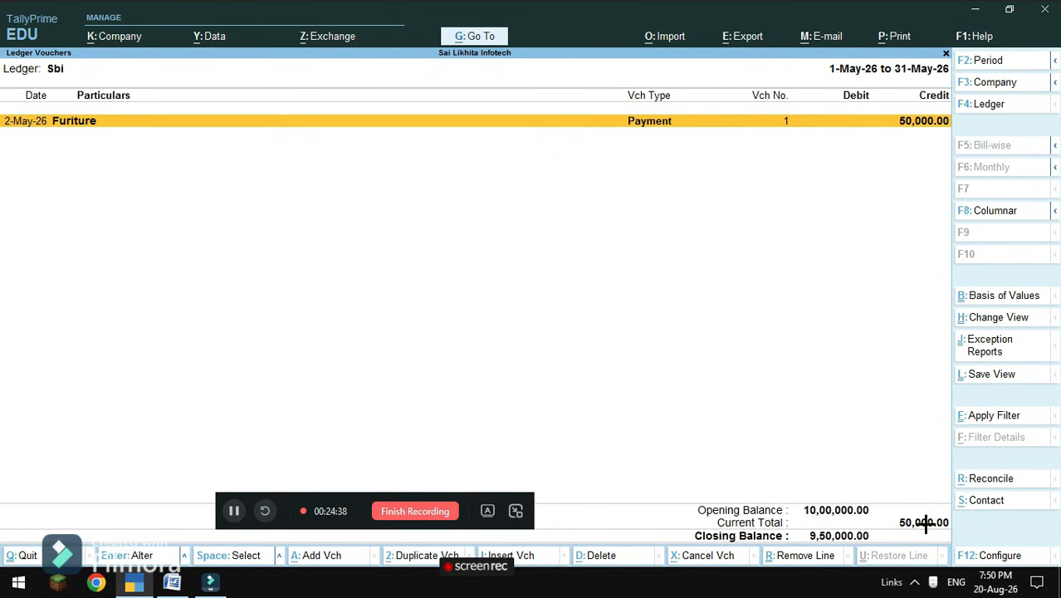
left_click(1001, 480)
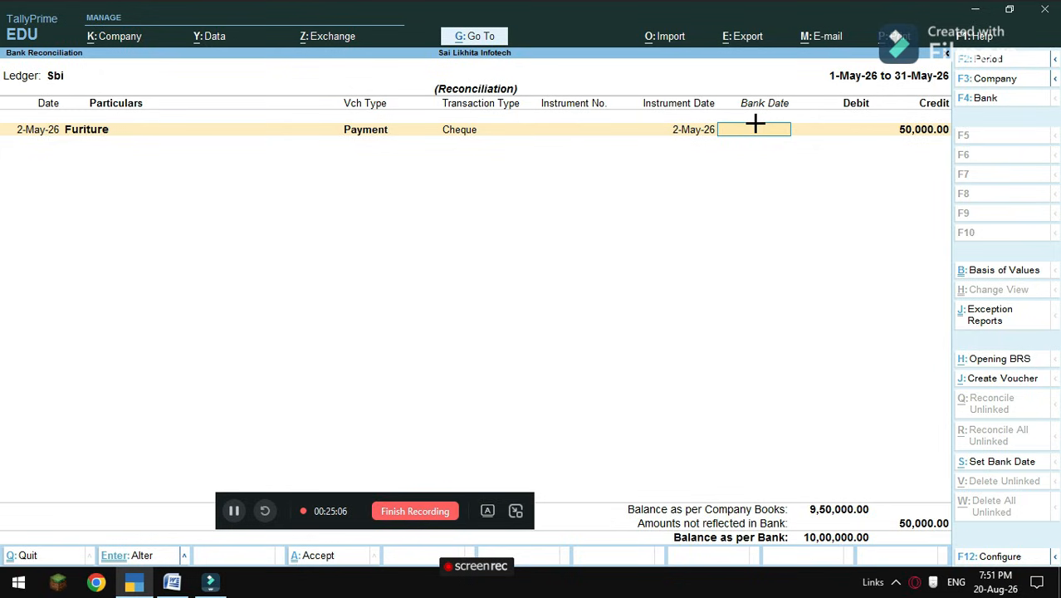
Give May's 50,000 Furiture payment bank date 2-5-2026, accept, verify, and back out.
type("2-5")
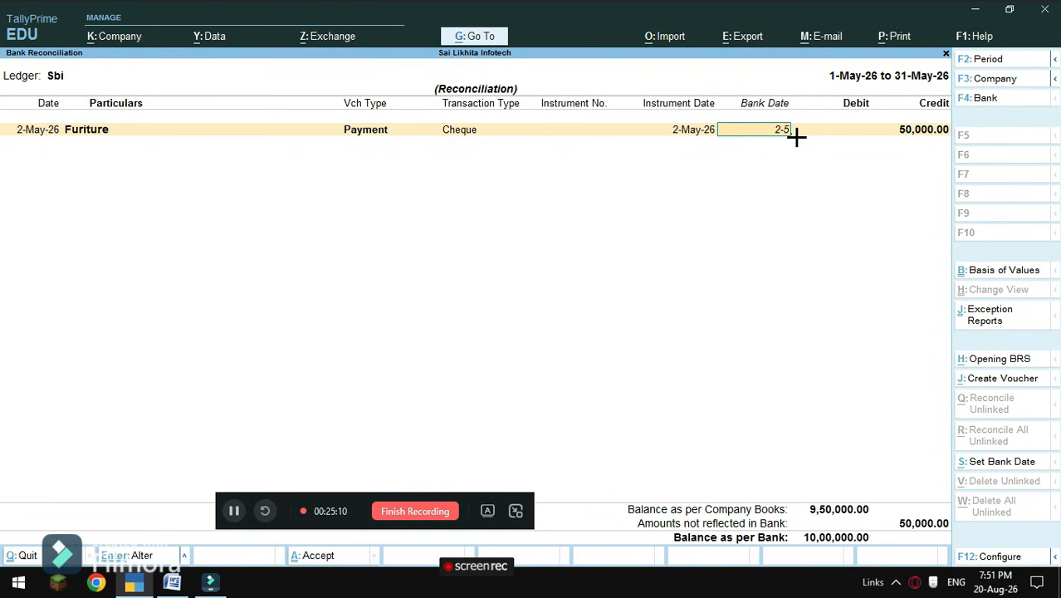
type("-2026")
key("Return")
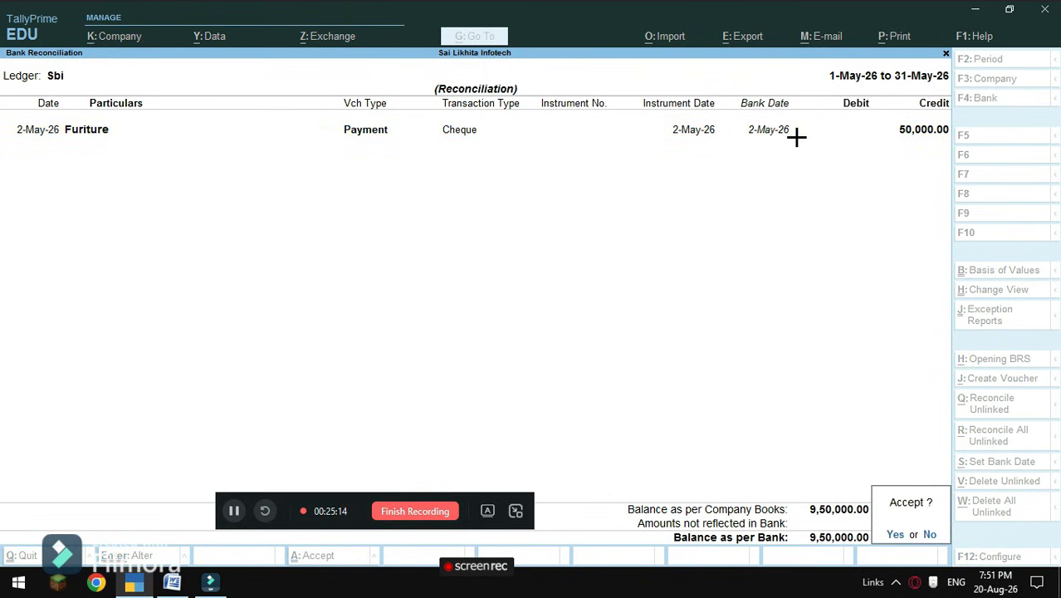
key("y")
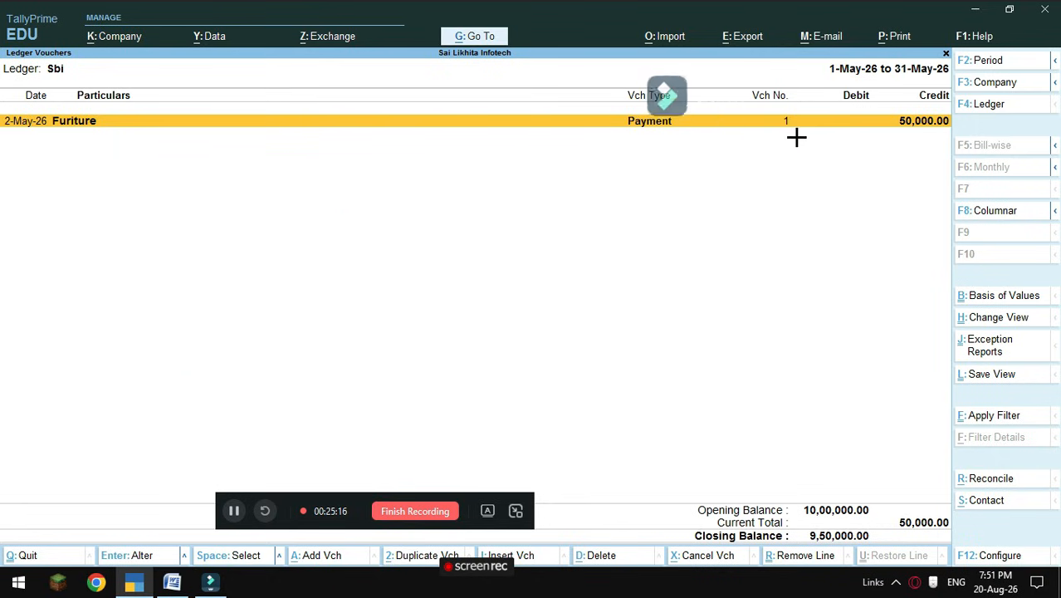
left_click(989, 482)
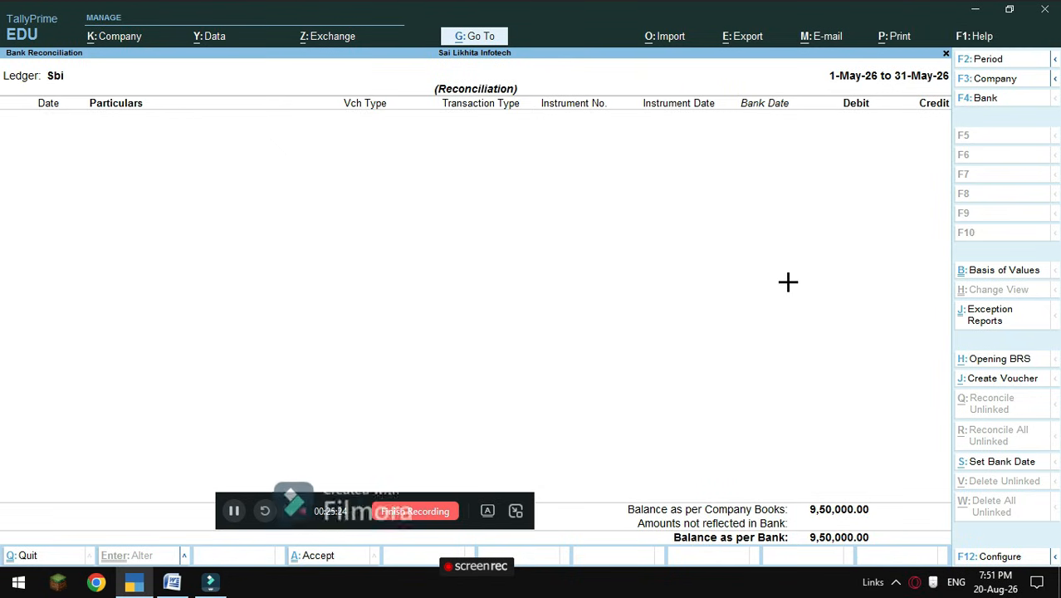
key("Escape")
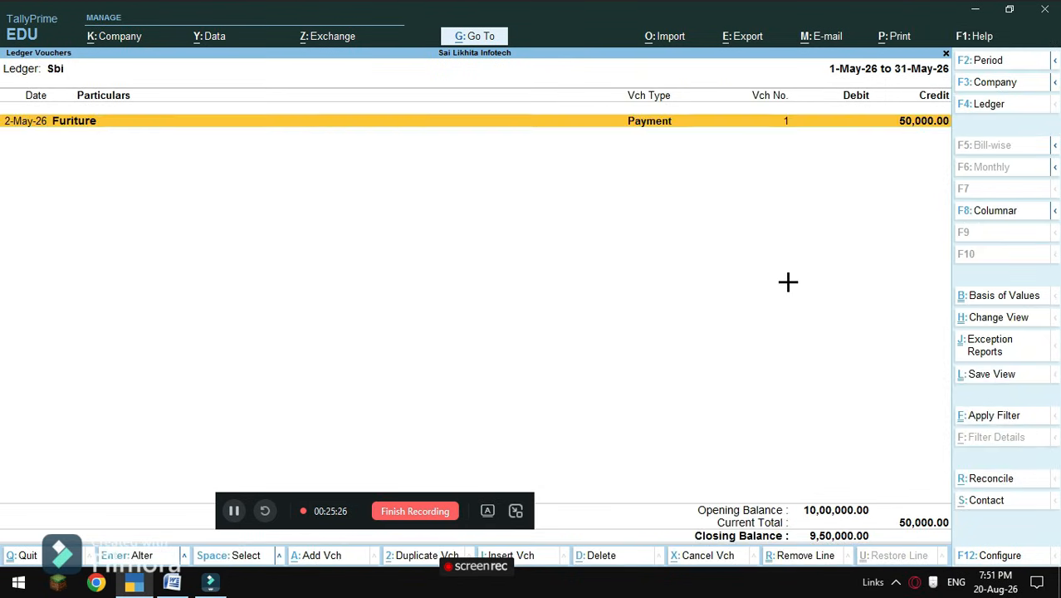
key("Escape")
Go back to Gateway and open the Sbi ledger's monthly summary from Cash/Bank Books.
key("Escape")
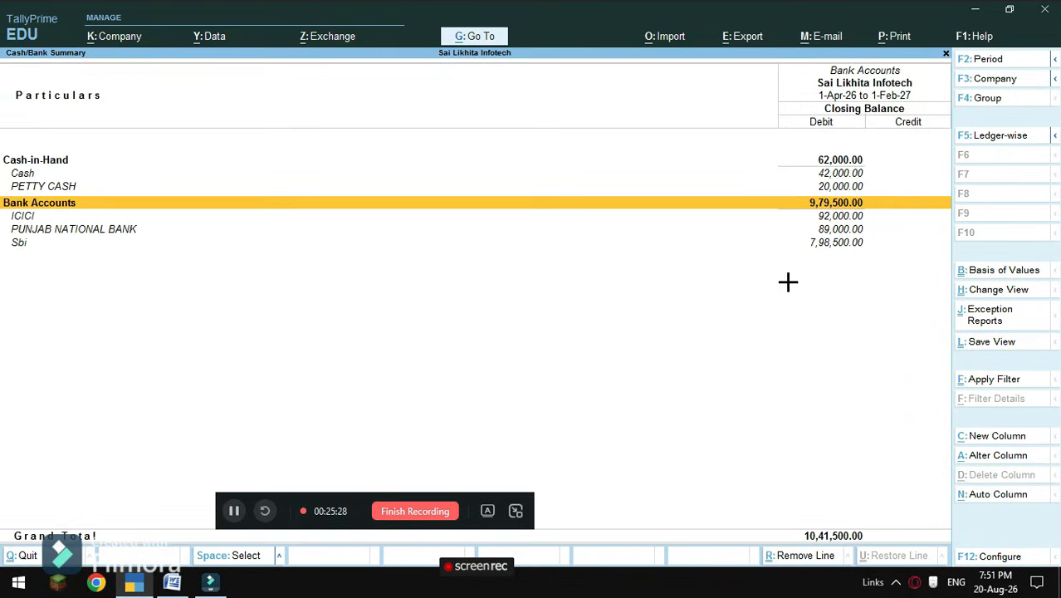
key("Escape")
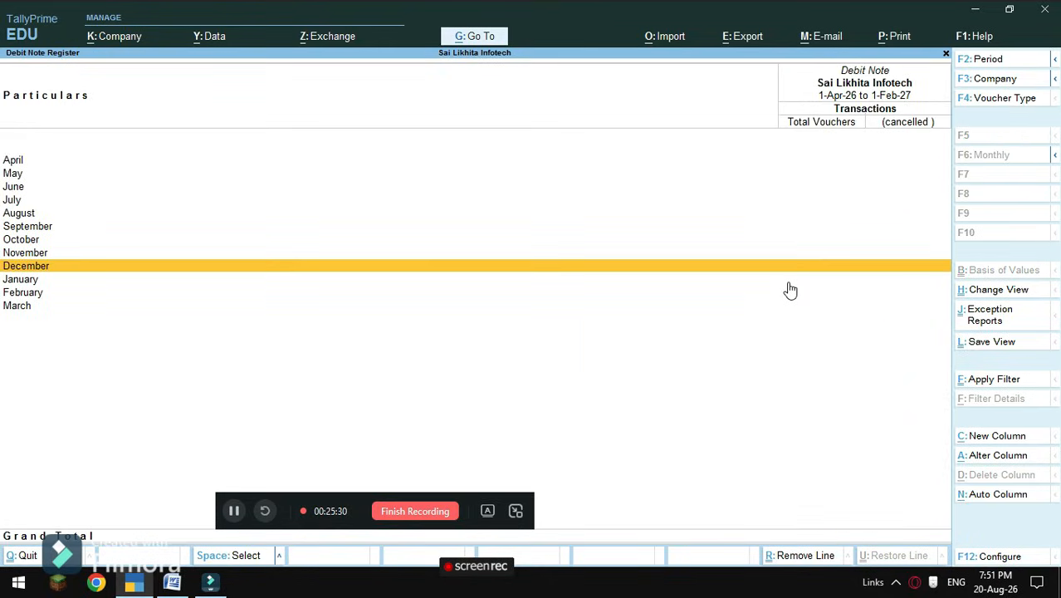
key("Escape")
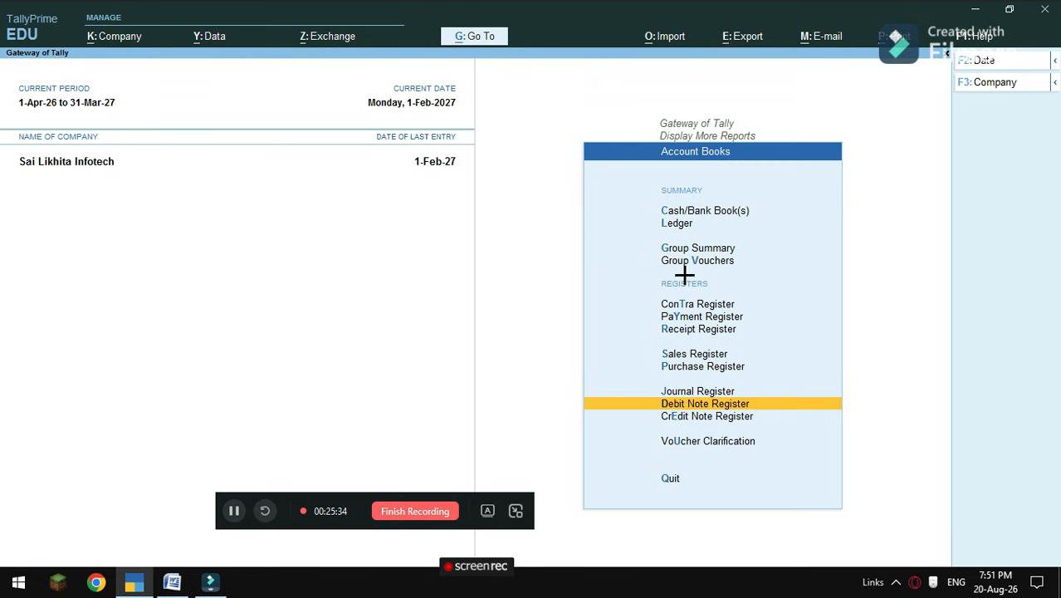
left_click(722, 211)
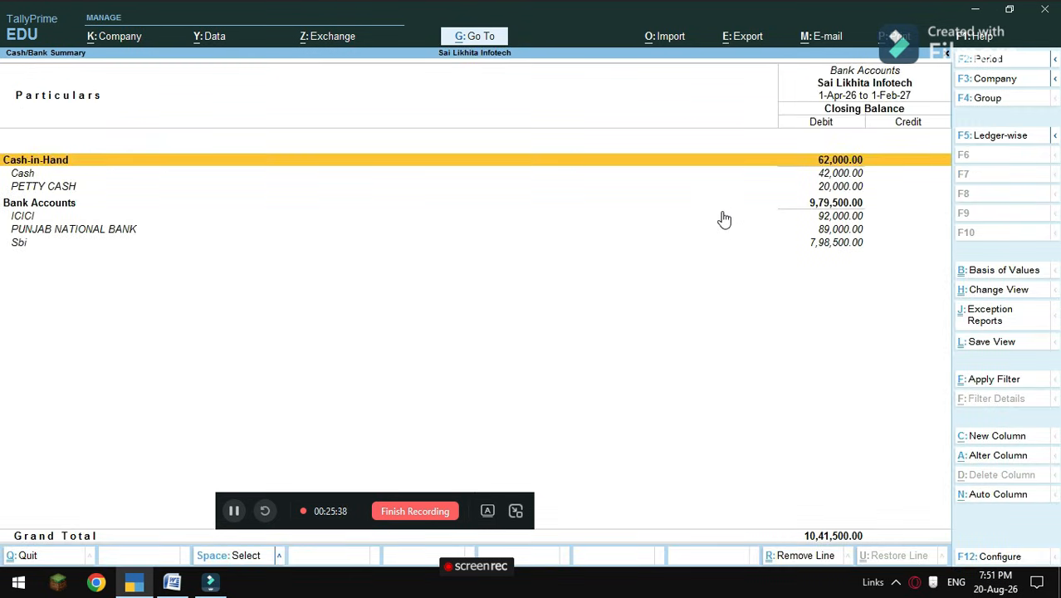
key("Down")
key("Down")
key("Down")
key("Down")
key("Down")
key("Down")
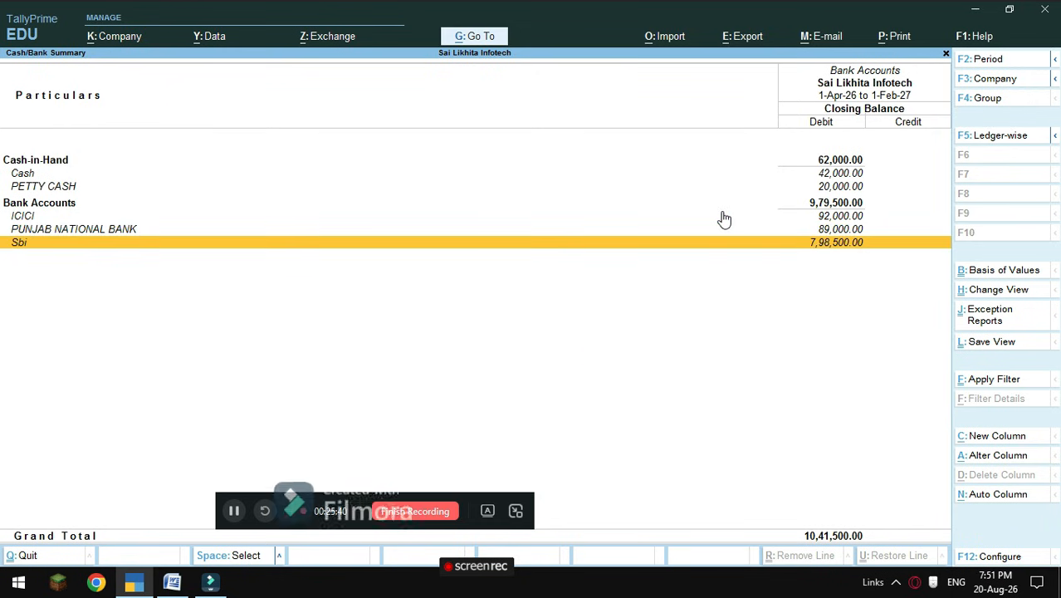
key("Return")
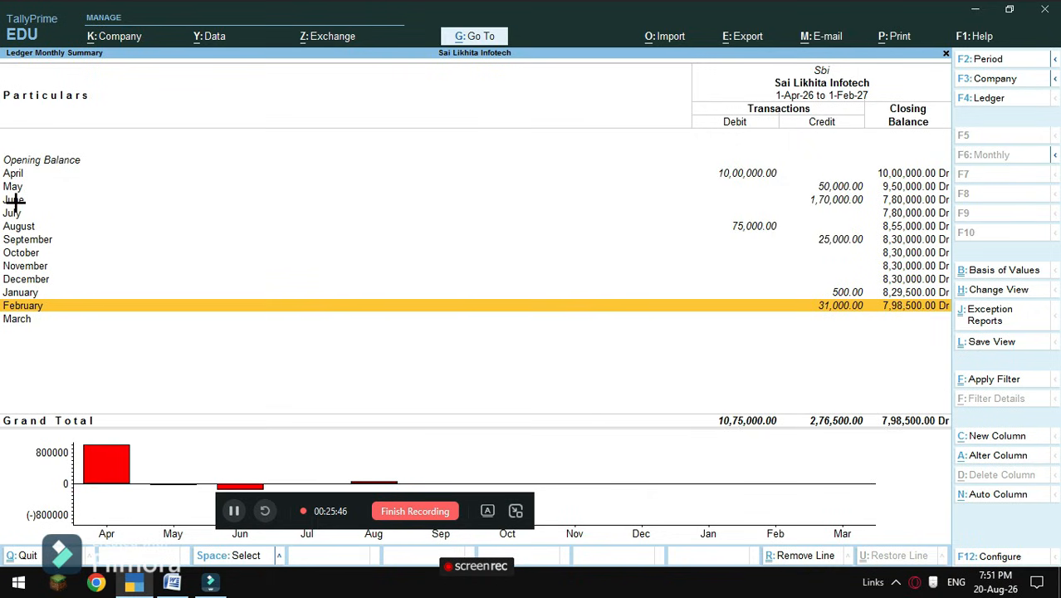
Open June's Sbi vouchers in Bank Reconciliation, showing the ICICI, PNB and Petty Cash entries.
key("Up")
key("Up")
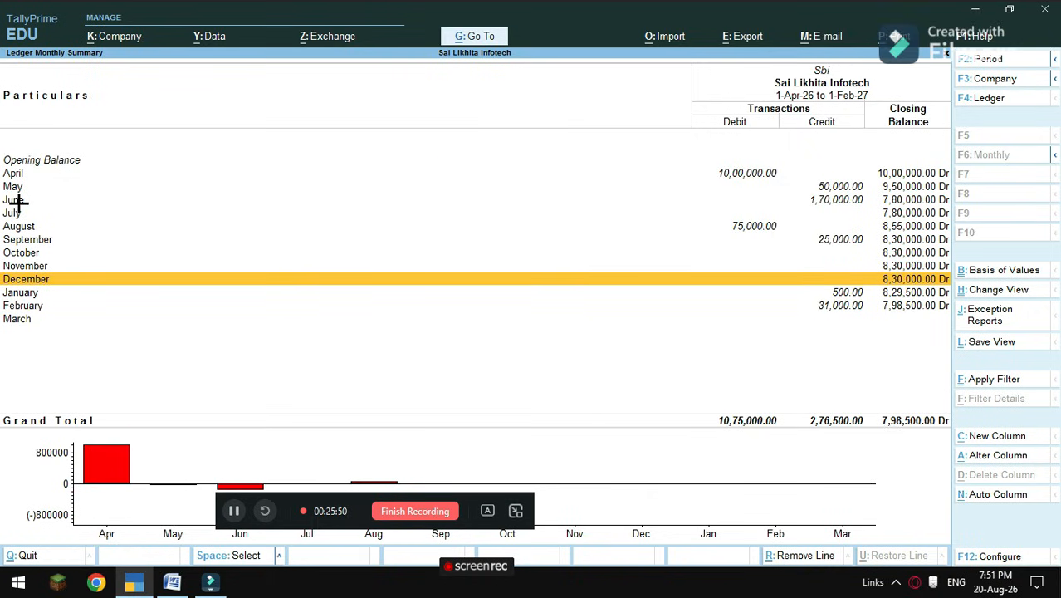
left_click(17, 200)
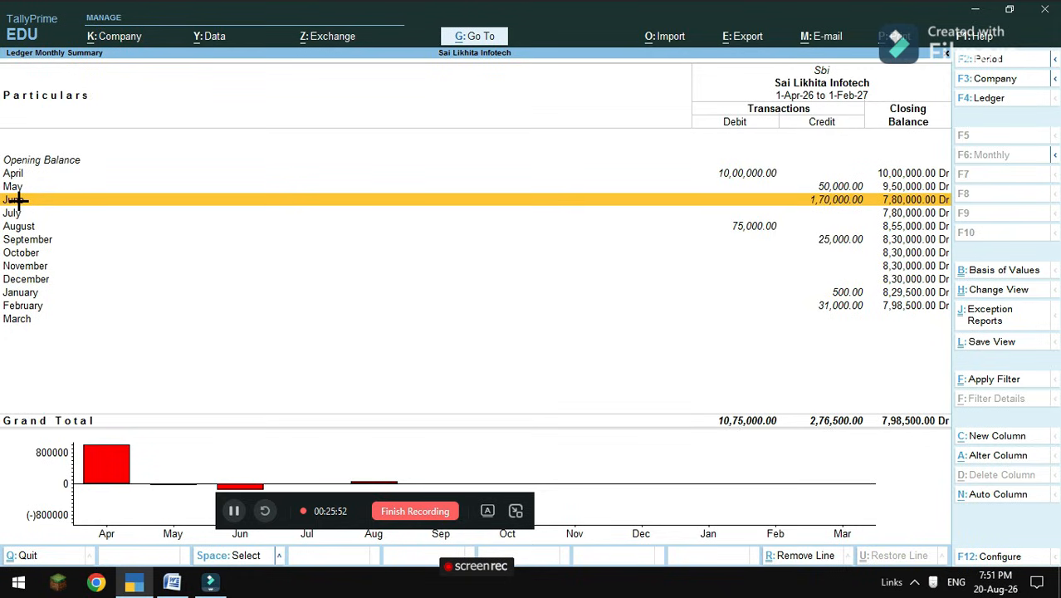
left_click(16, 199)
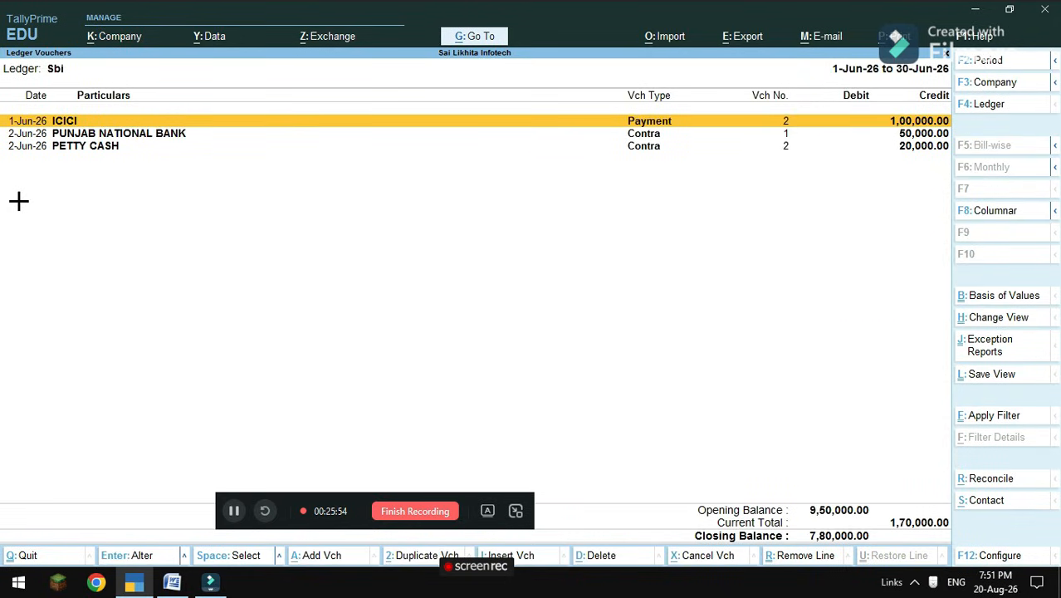
left_click(978, 480)
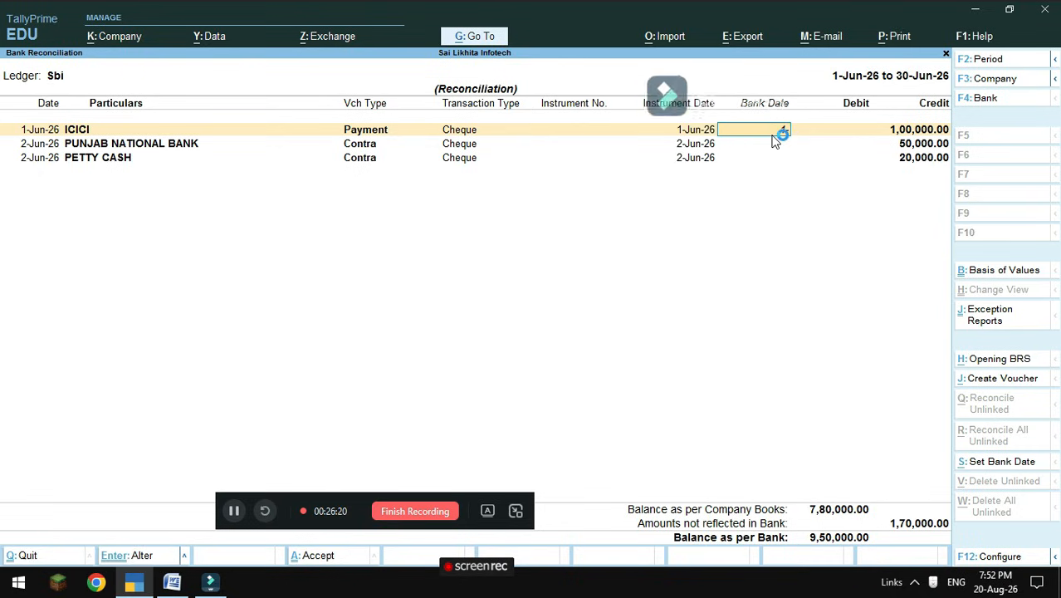
Enter bank date 1-6-2026 for ICICI and 2-6-2026 for Punjab National Bank and Petty Cash.
type("6-202")
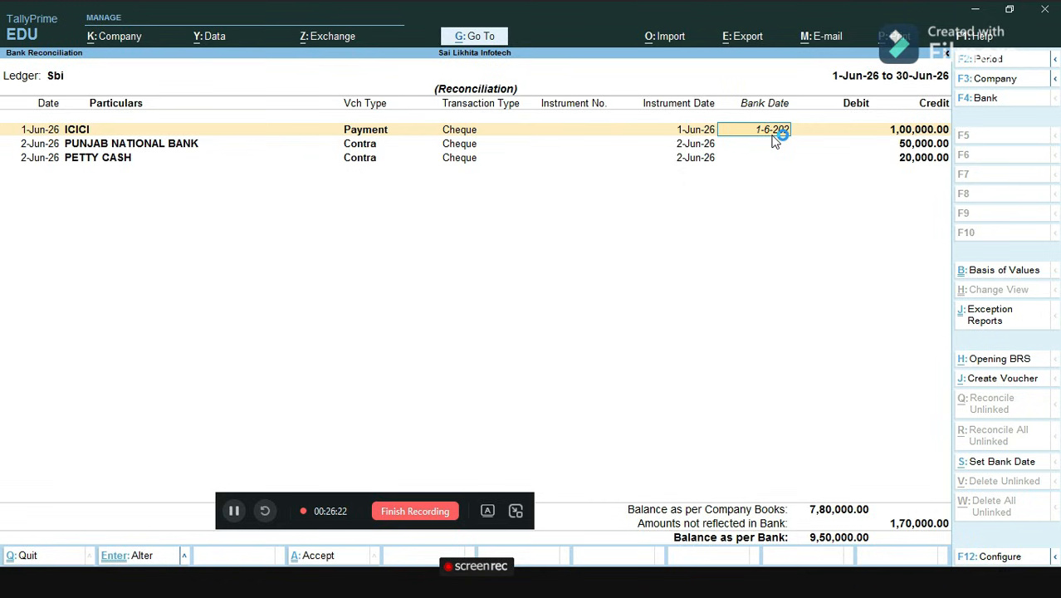
type("6")
key("Return")
type("2-6-20")
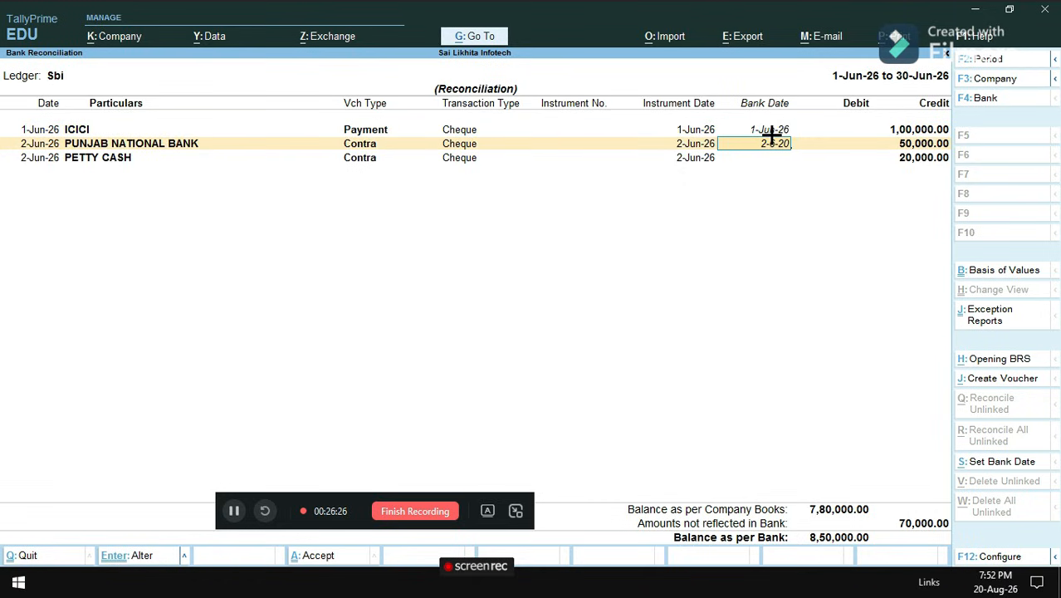
type("26")
key("Return")
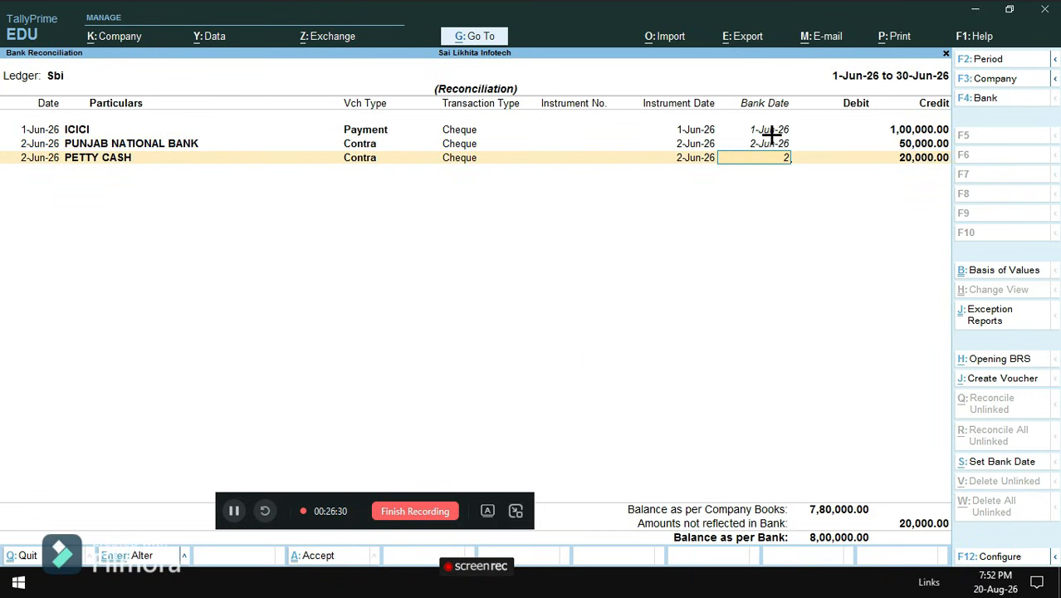
type("2-6-2026")
key("Return")
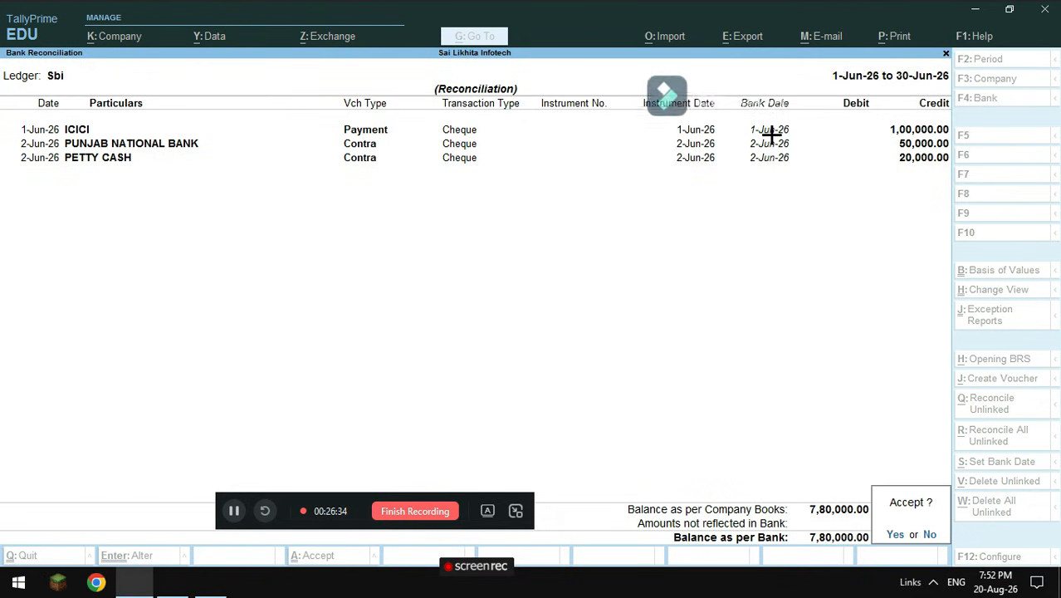
Accept the June reconciliation, recheck it is cleared, and return to Sbi's monthly summary.
key("y")
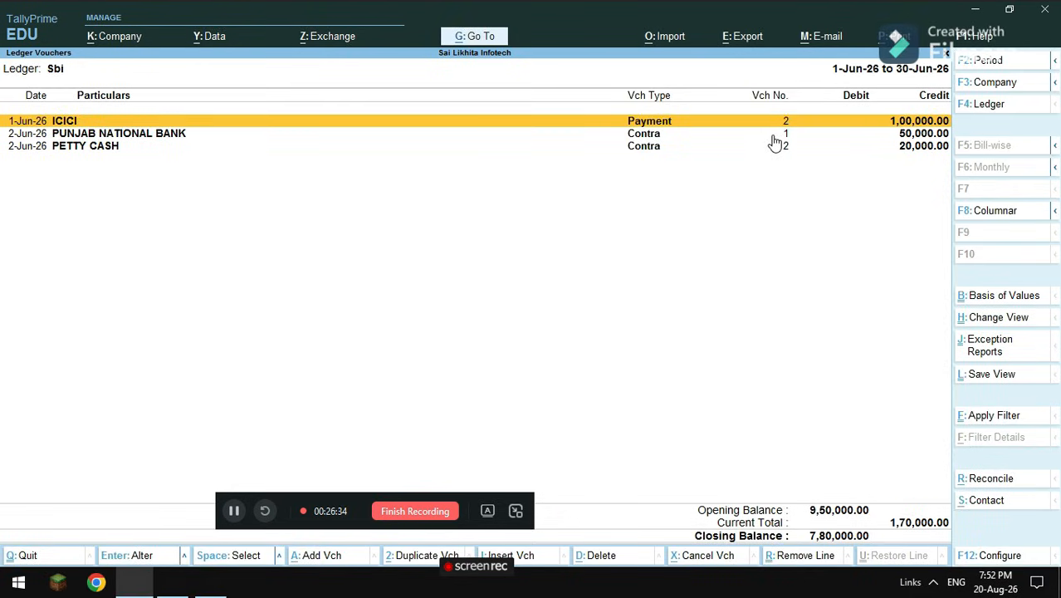
left_click(993, 479)
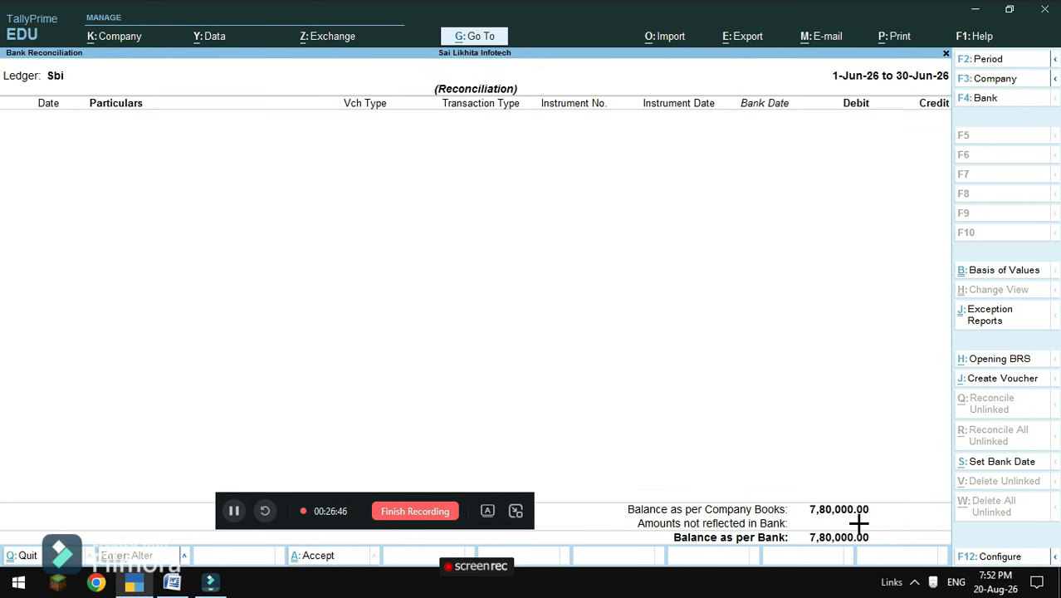
key("Escape")
key("Escape")
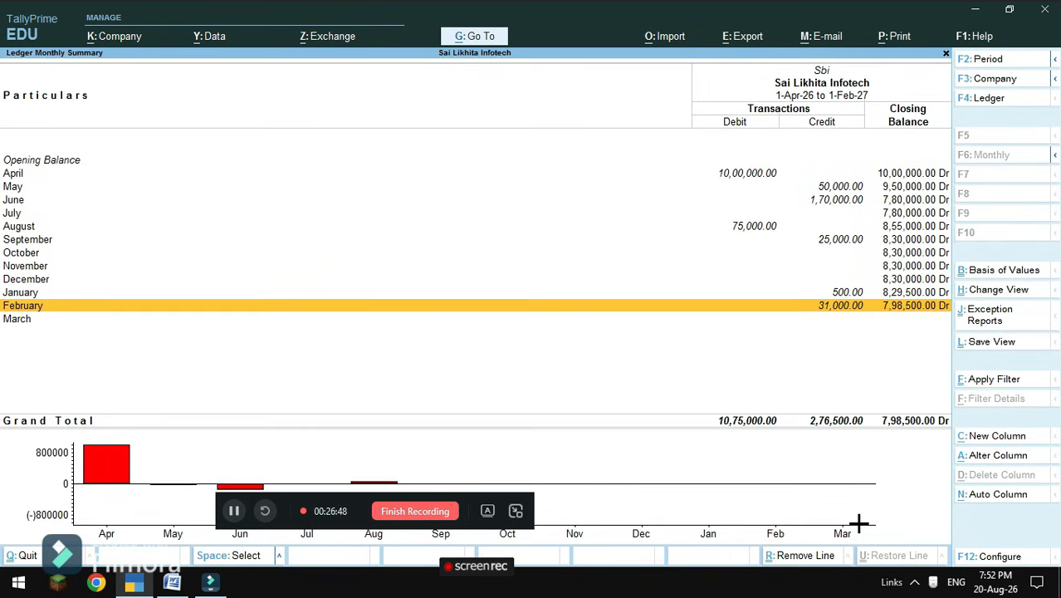
Open August's Sbi vouchers in Bank Reconciliation.
left_click(10, 214)
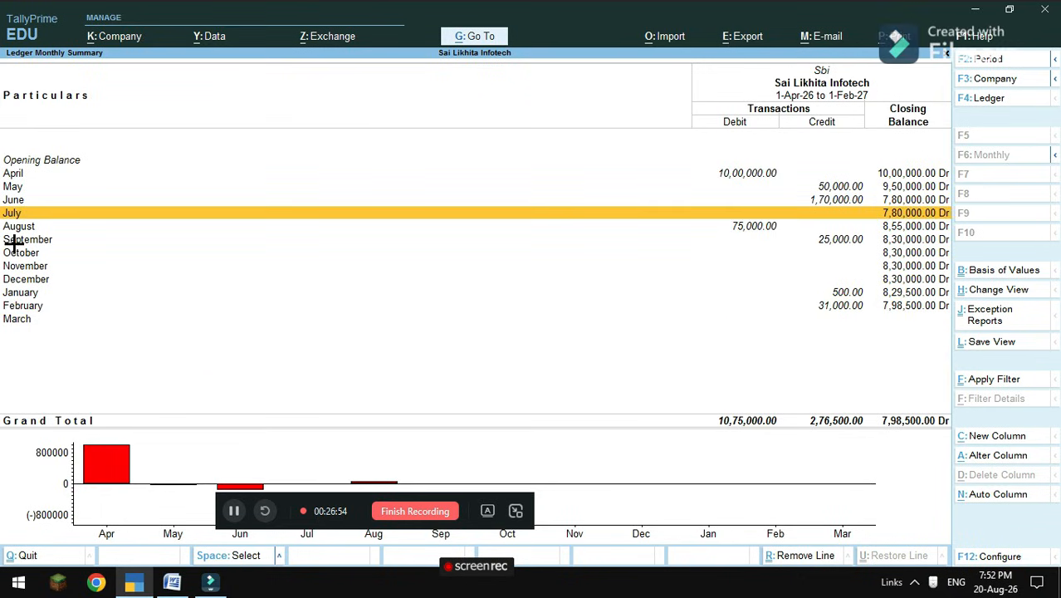
left_click(22, 228)
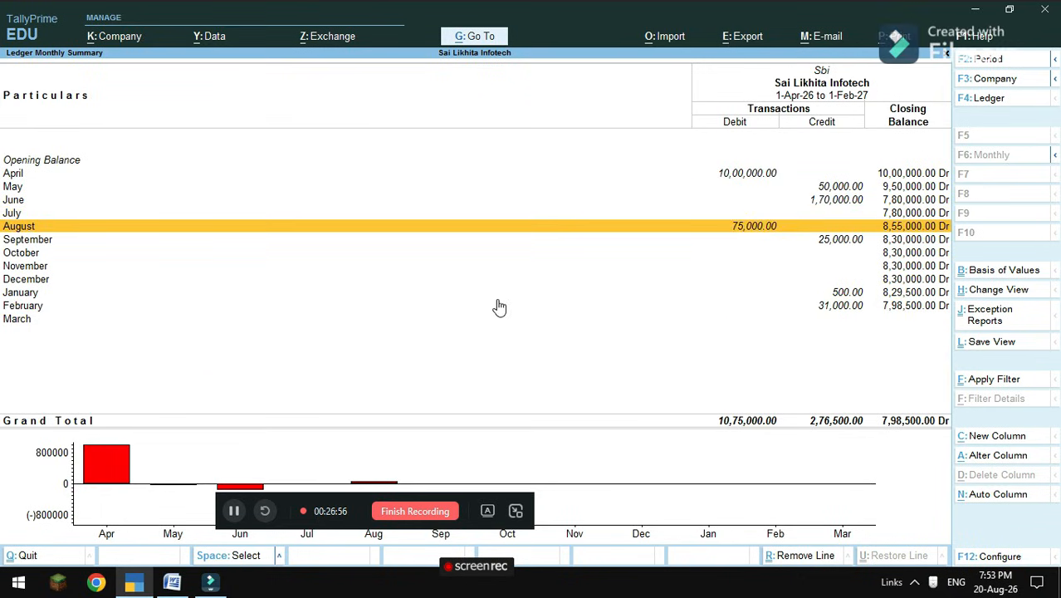
key("Return")
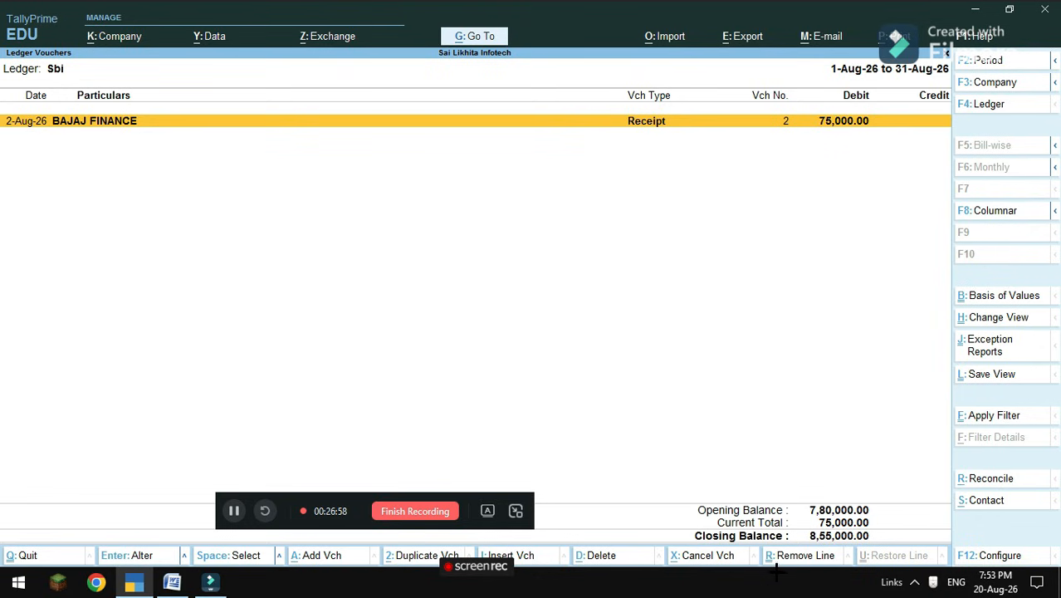
left_click(990, 478)
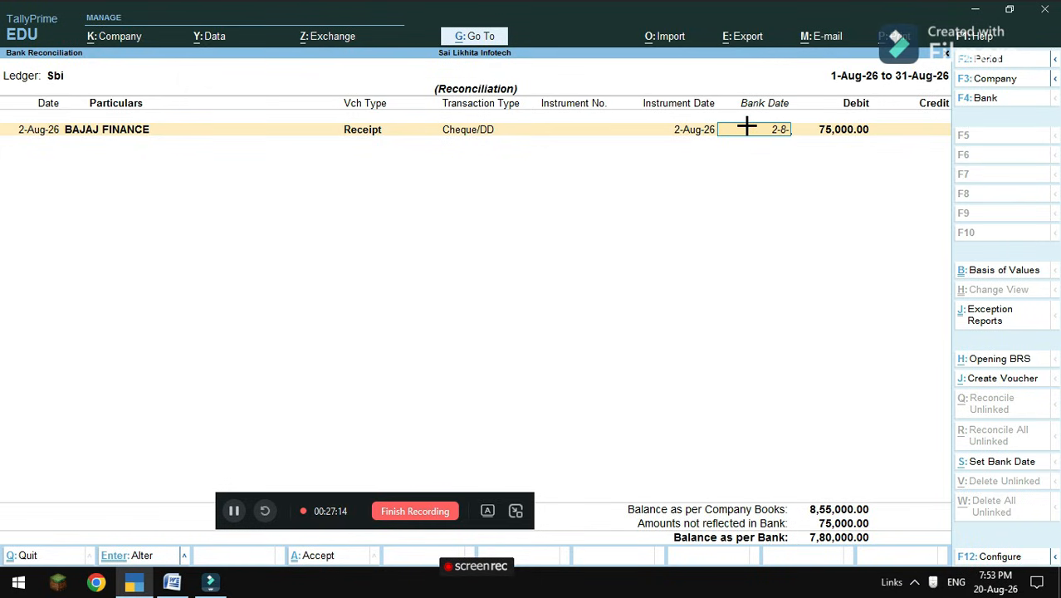
Give the 75,000 BAJAJ FINANCE receipt bank date 2-8-2026, accept, verify, and return to the summary.
type("026")
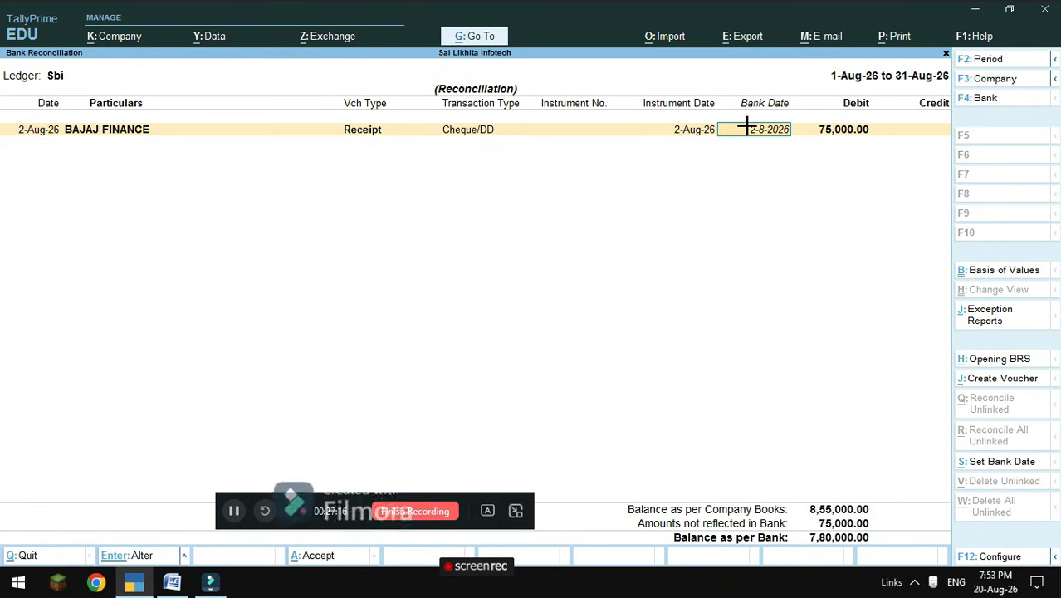
key("Return")
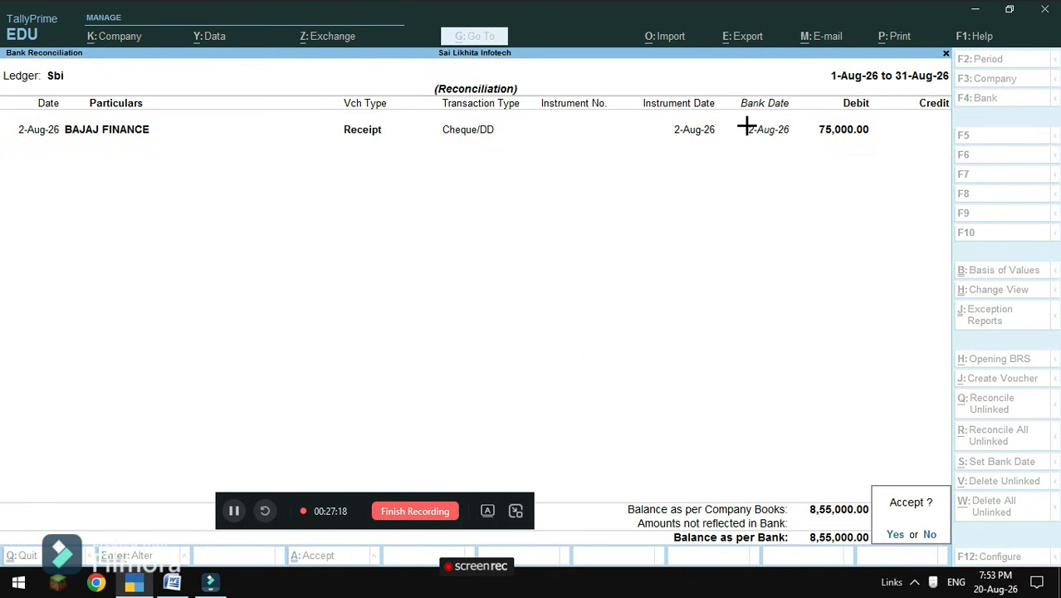
key("Return")
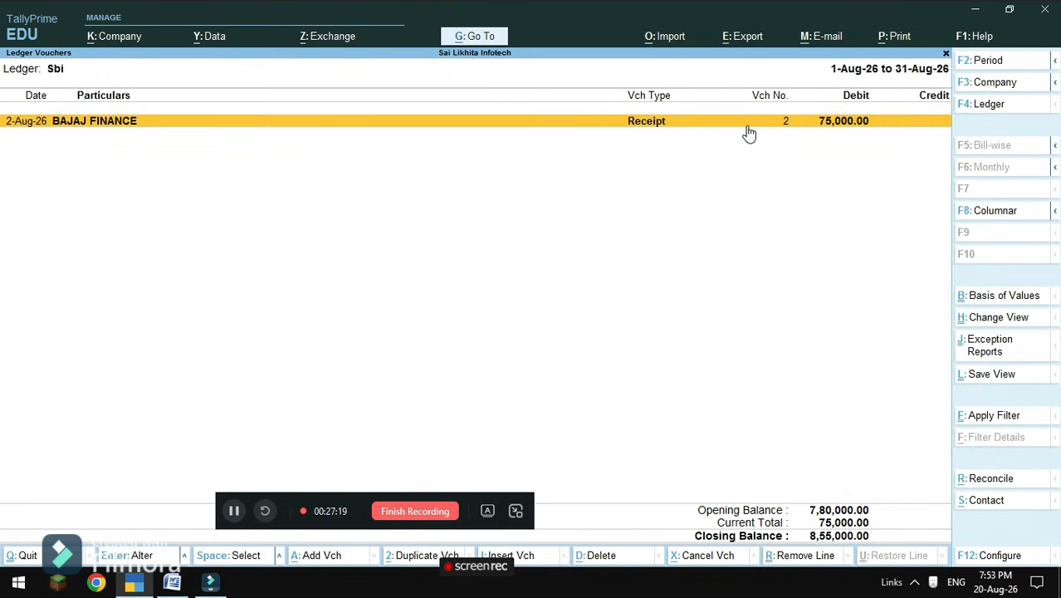
left_click(990, 478)
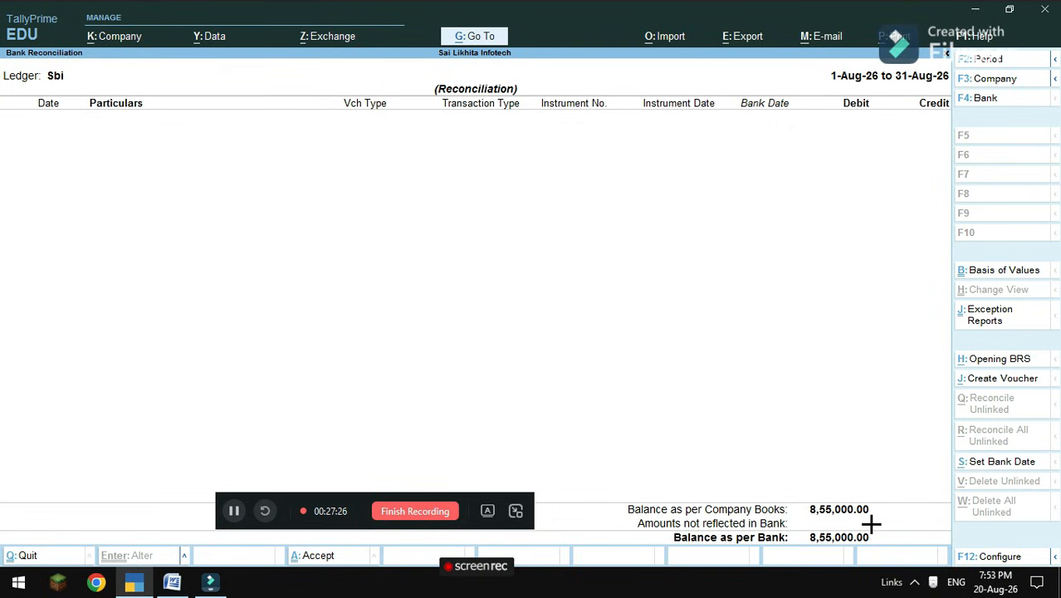
key("Escape")
key("Escape")
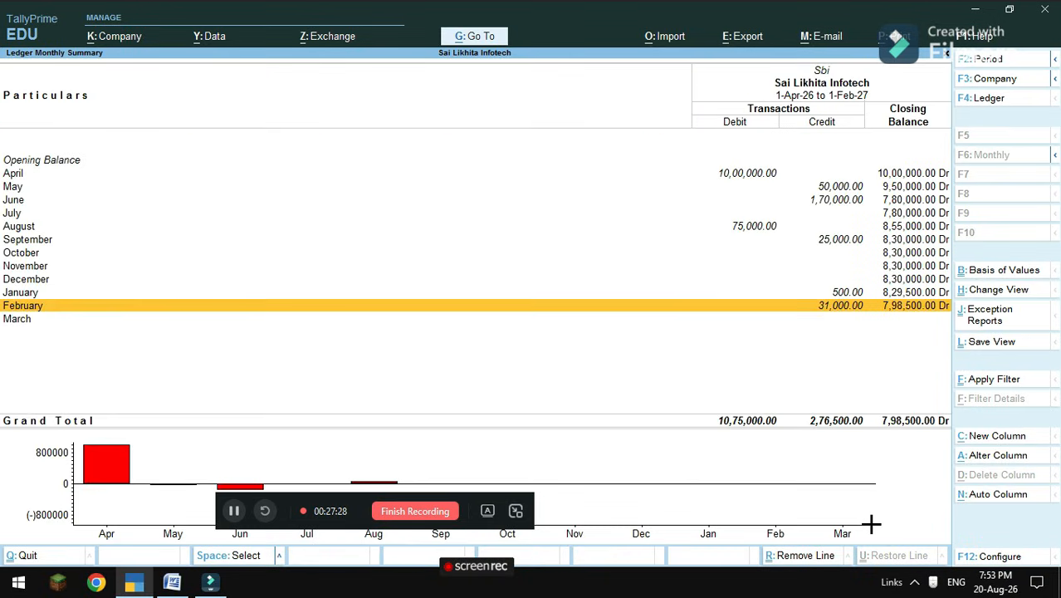
Reconcile September's 25,000 Bajaj Finance payment with bank date 2-9-2026 and recheck it is cleared.
left_click(17, 240)
left_click(18, 239)
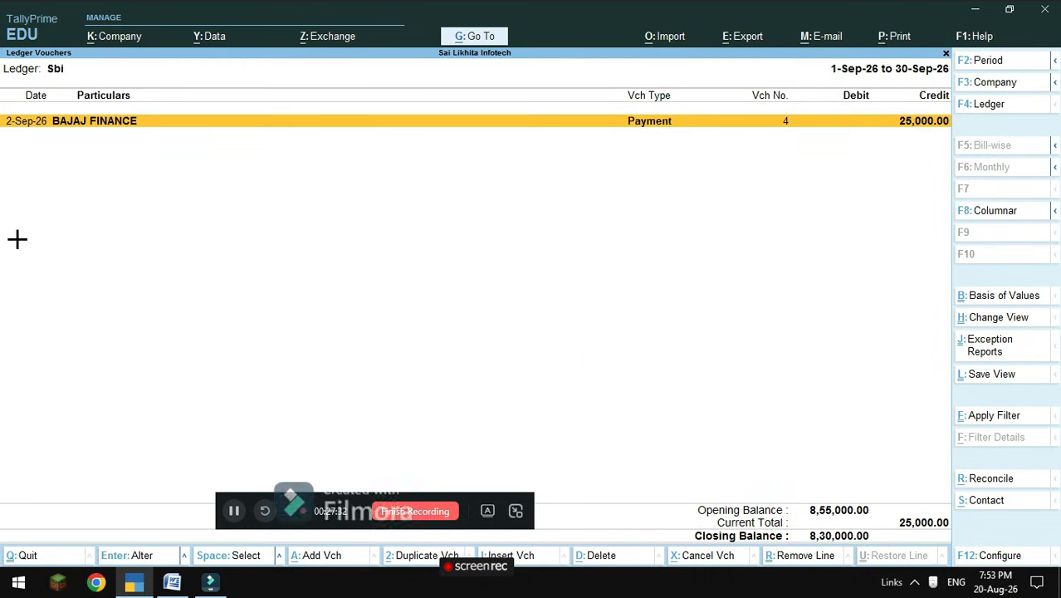
left_click(985, 479)
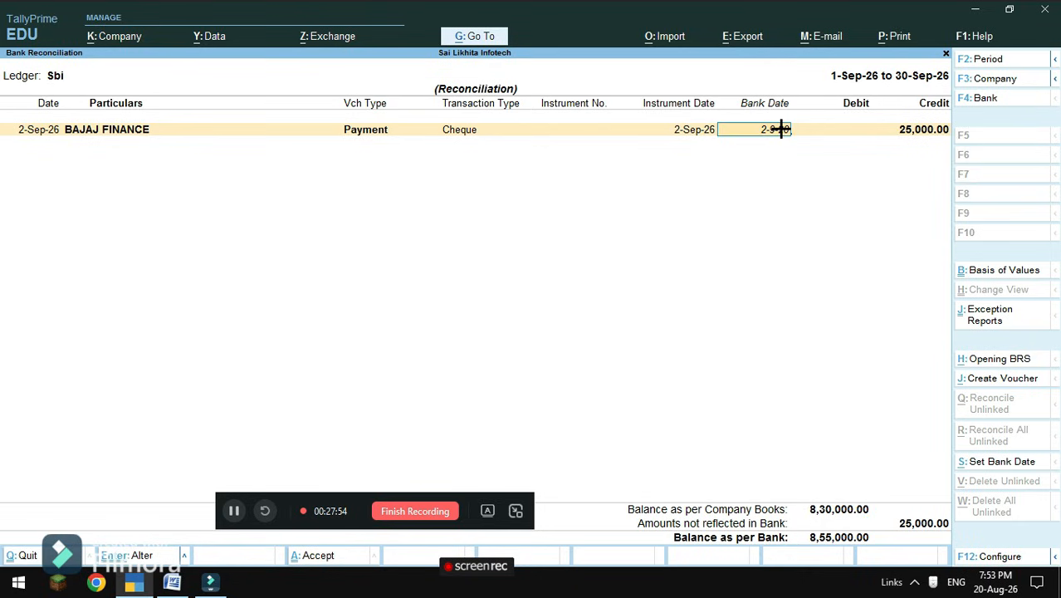
key("Return")
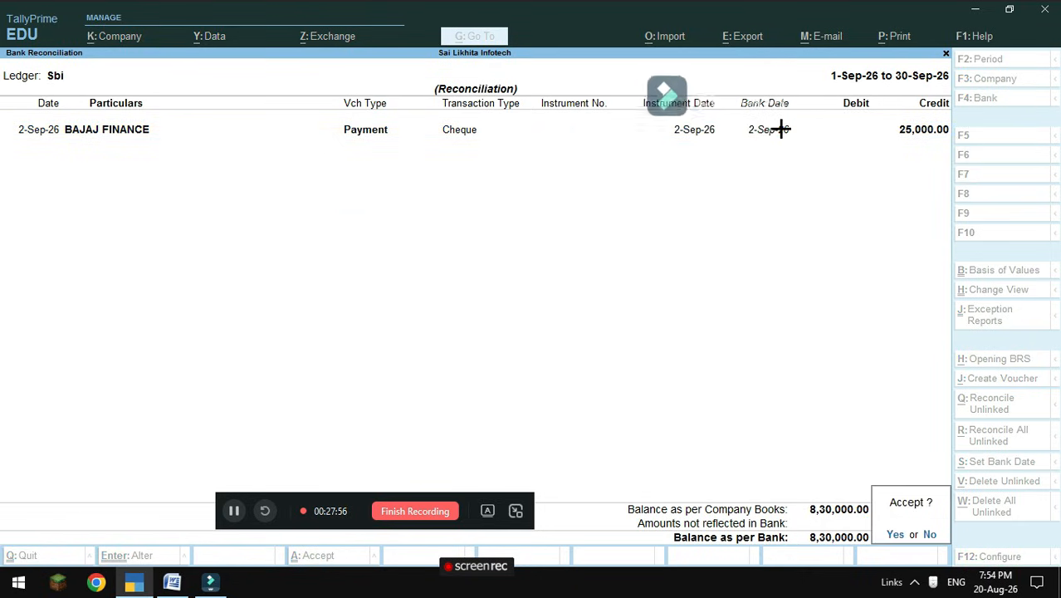
key("y")
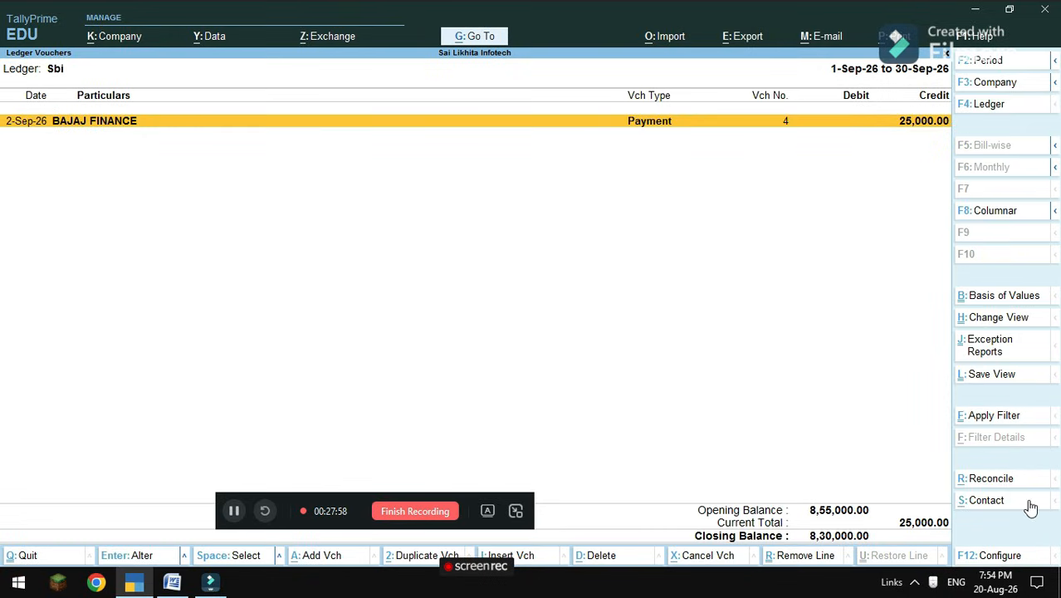
left_click(1006, 478)
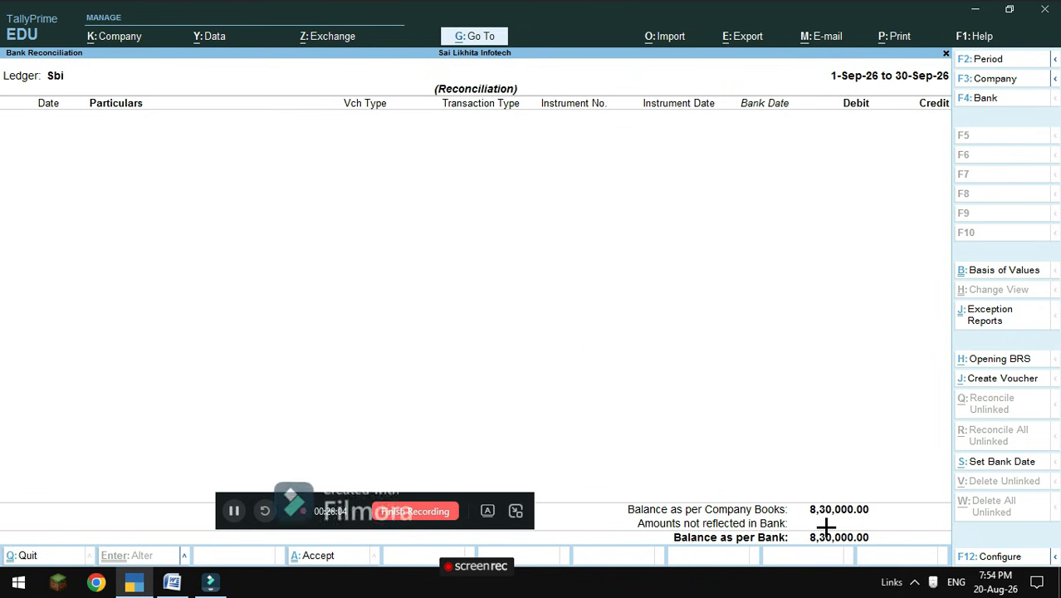
key("Escape")
key("Escape")
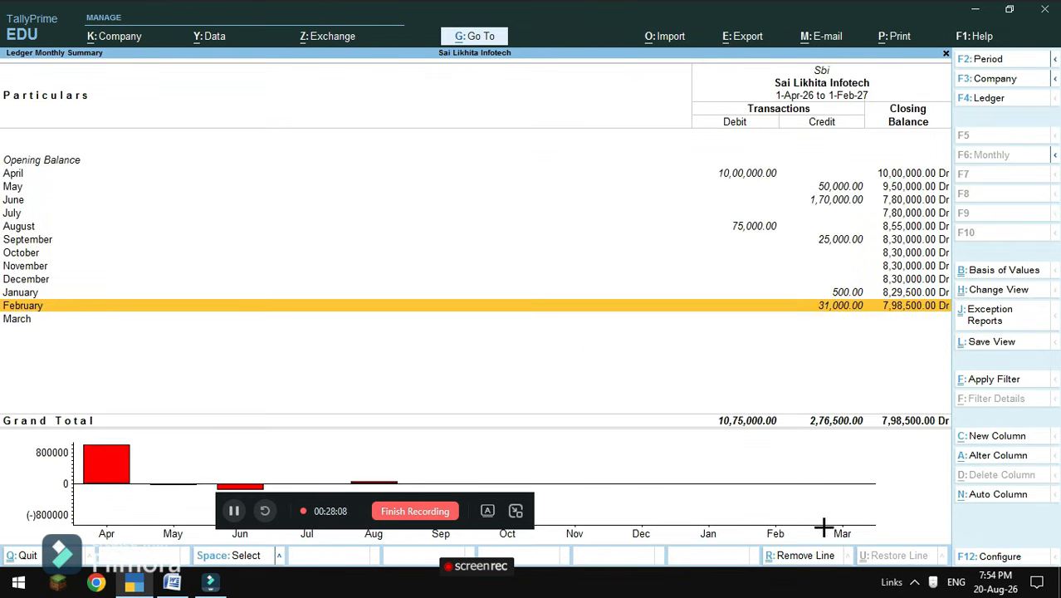
Reopen September's bank reconciliation to double-check it, then return to Sbi's monthly summary.
left_click(14, 252)
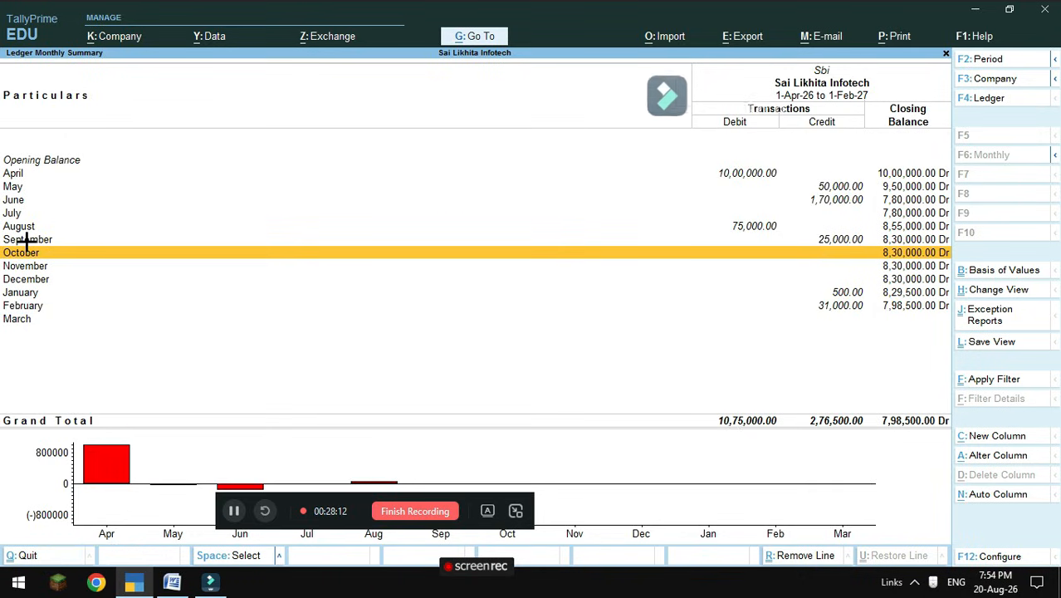
double_click(25, 240)
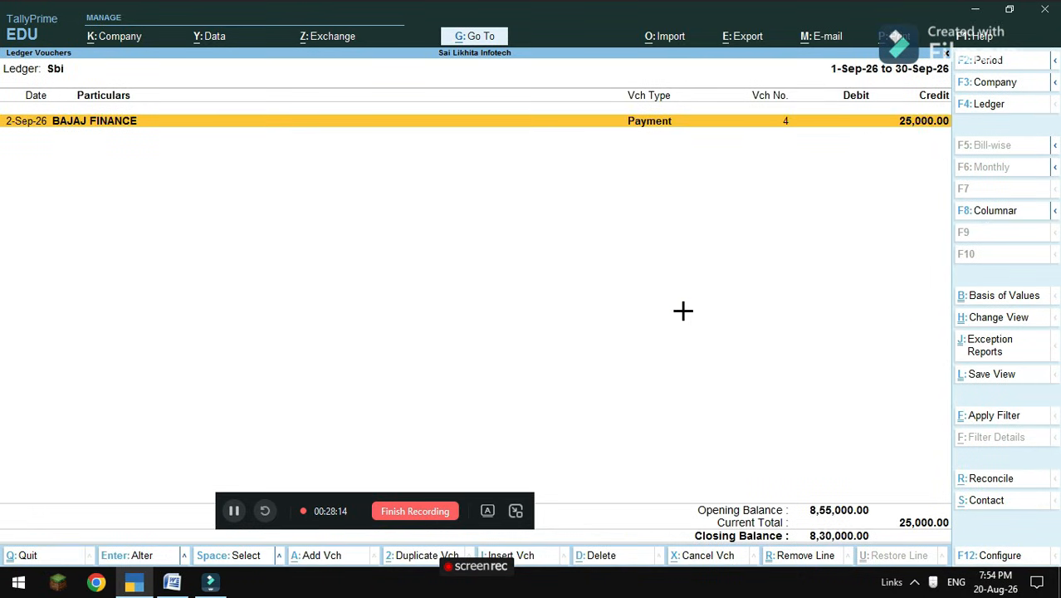
left_click(996, 479)
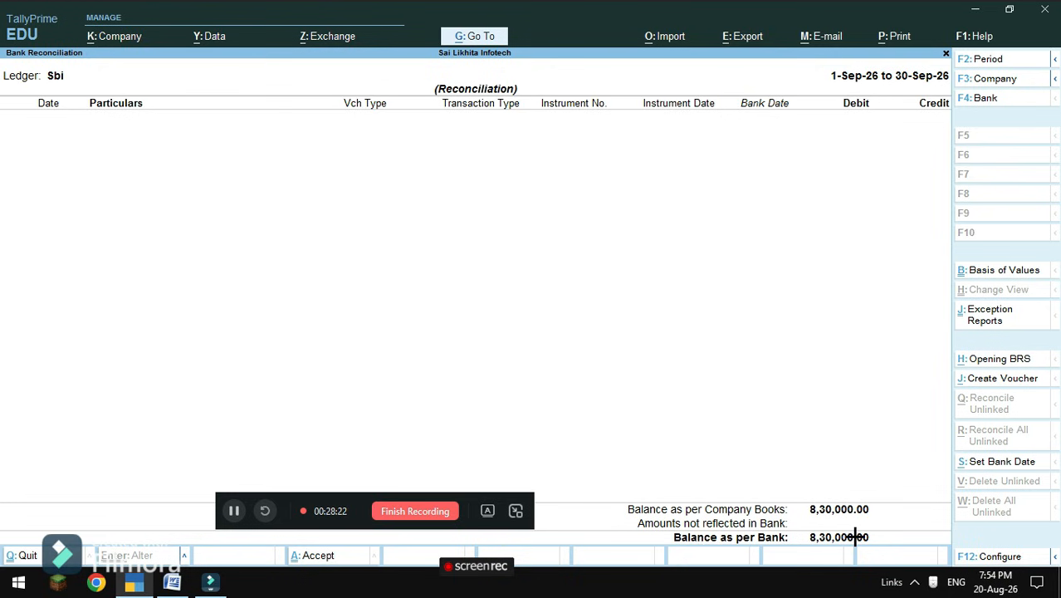
key("Escape")
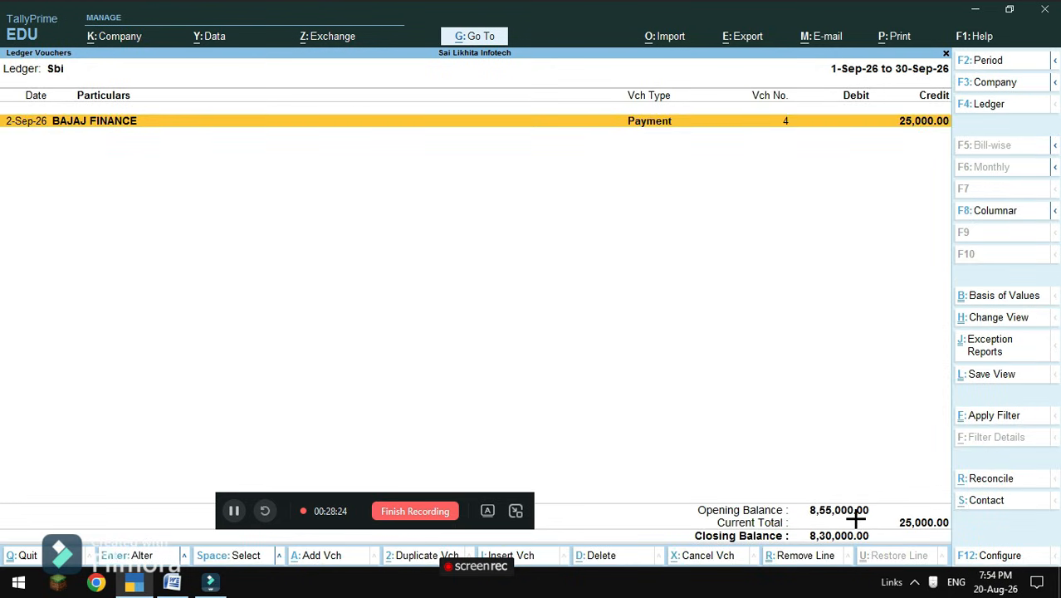
key("Escape")
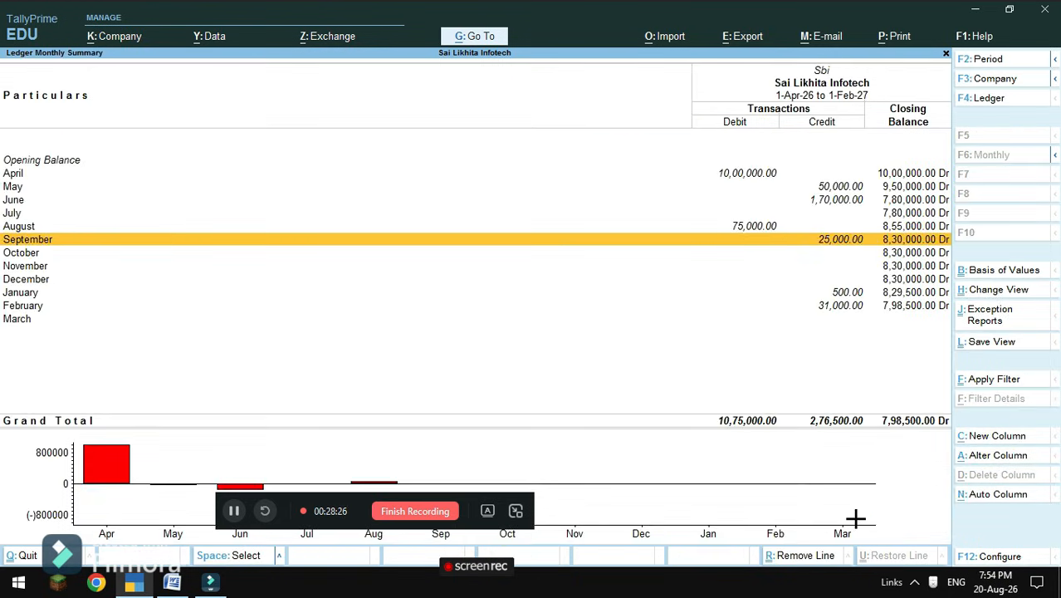
key("Down")
key("Down")
key("Down")
key("Down")
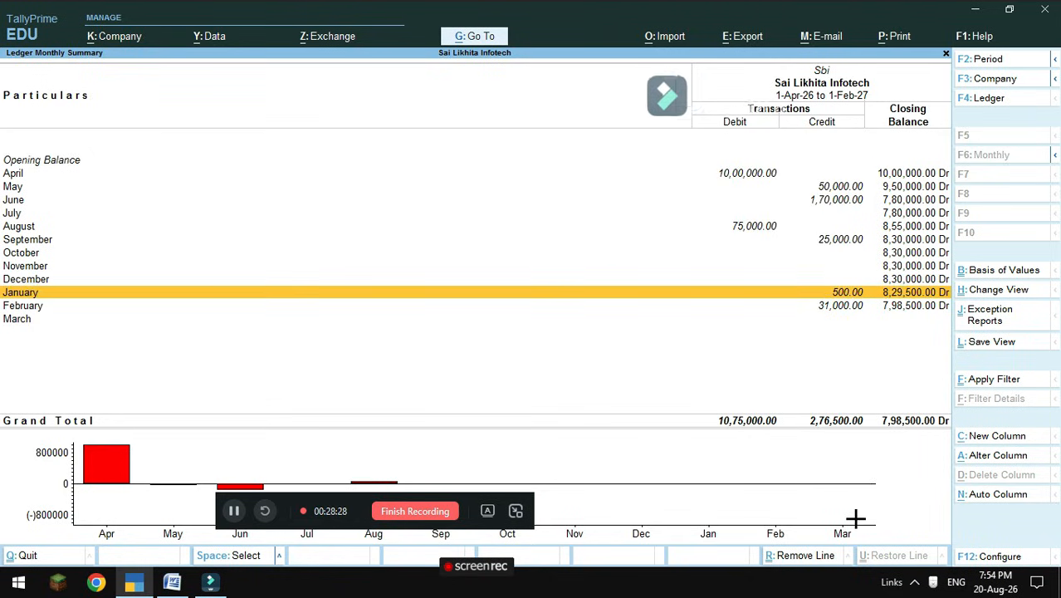
Open January's Sbi reconciliation and enter bank date 1-1-2026 for the 500 bank charges.
key("Return")
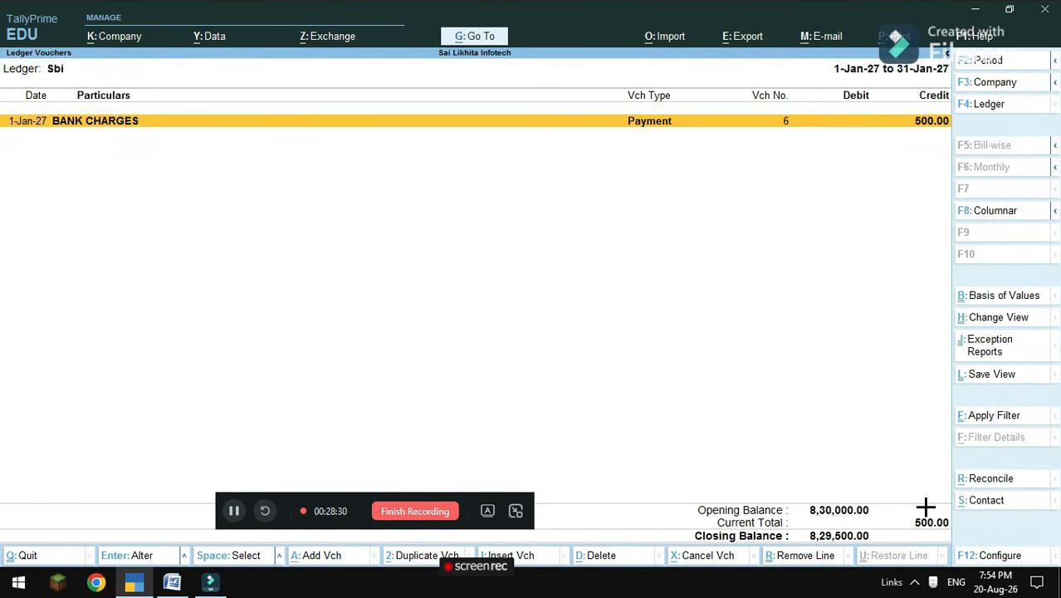
left_click(971, 478)
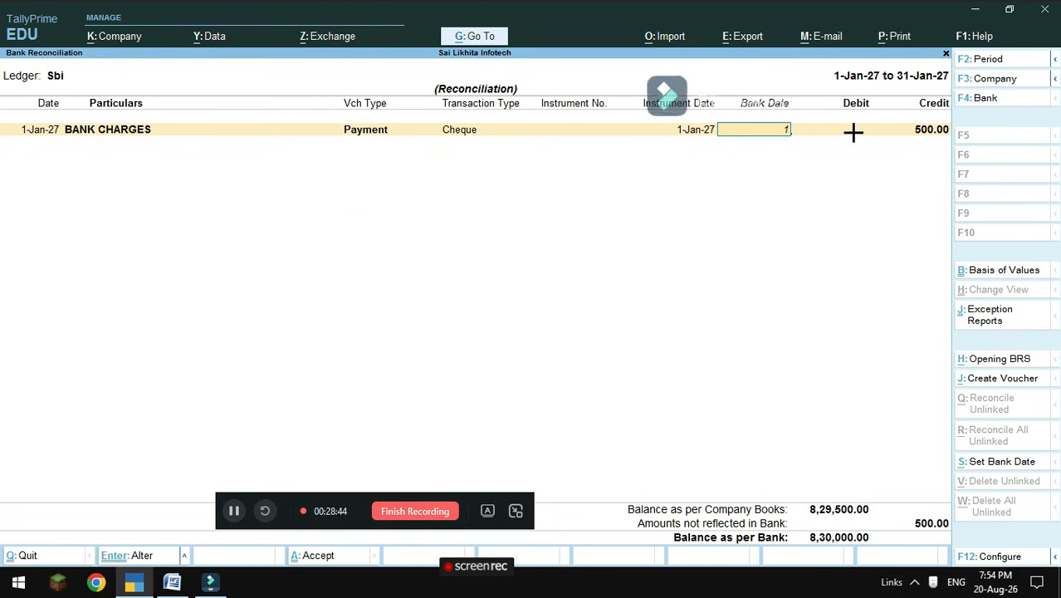
type("1")
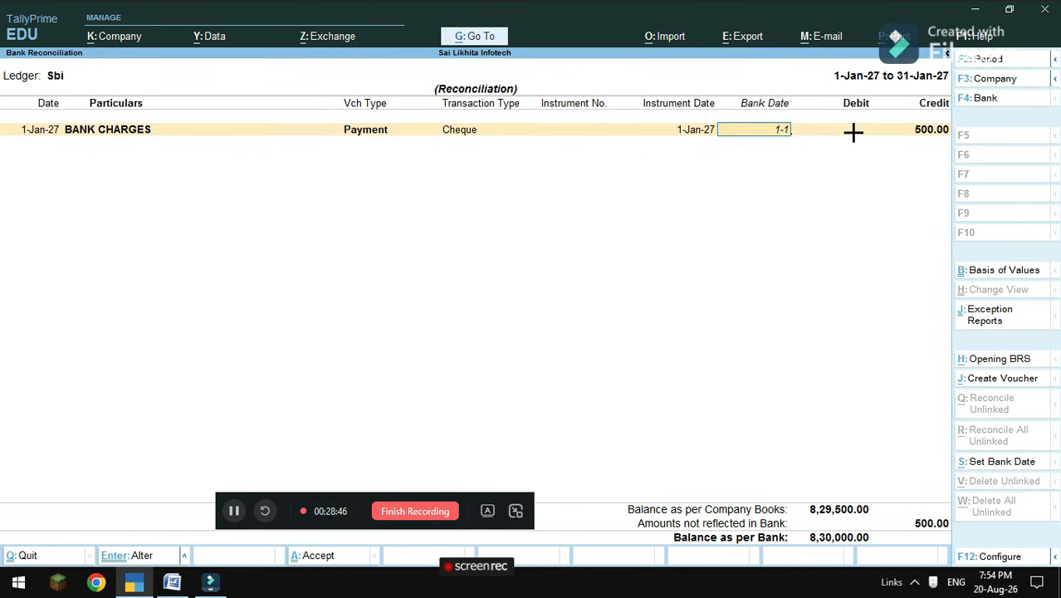
type("-1-2026")
key("Return")
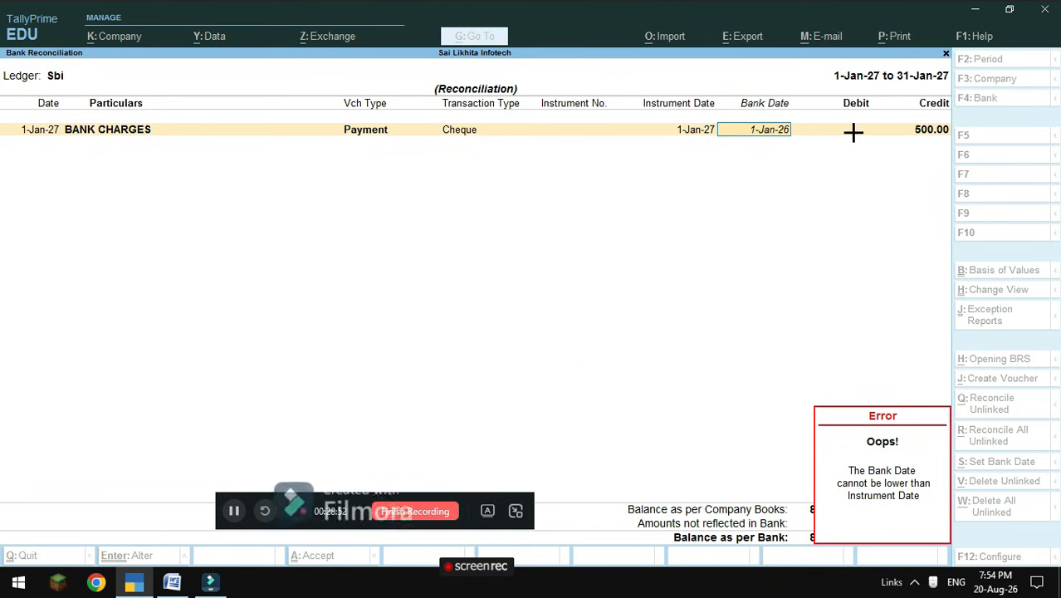
Correct the bank date to 1-1-2027 after the lower-date error and verify January is reconciled.
type("1-")
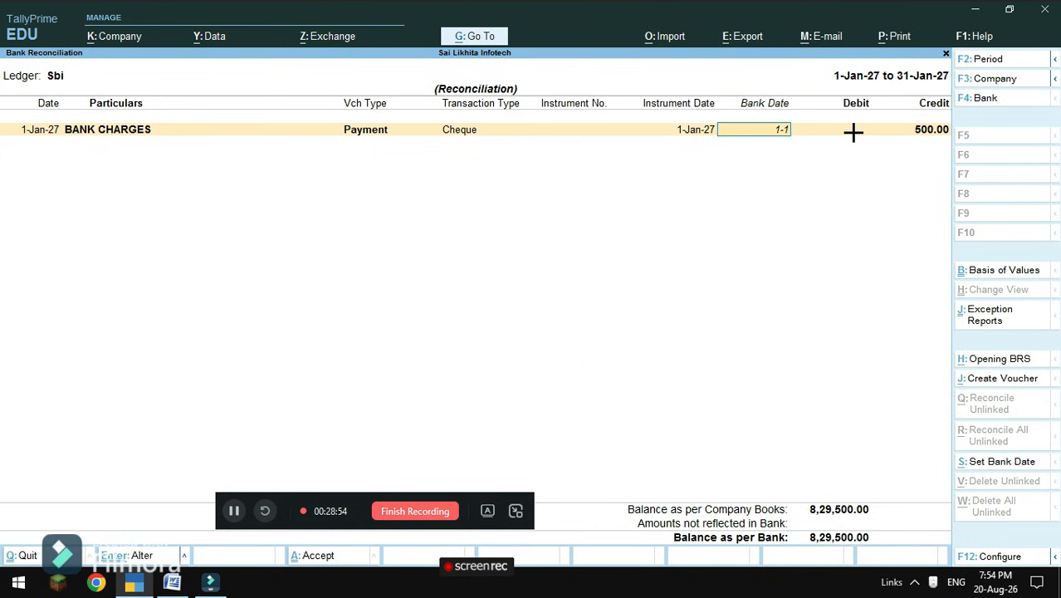
type("1-2027")
key("Return")
key("Return")
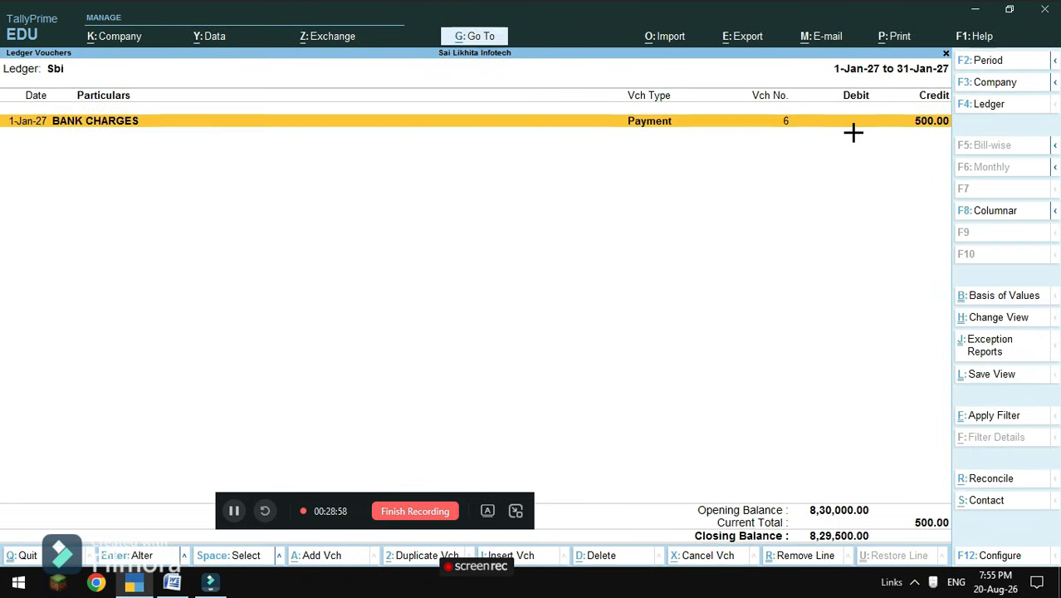
left_click(1004, 474)
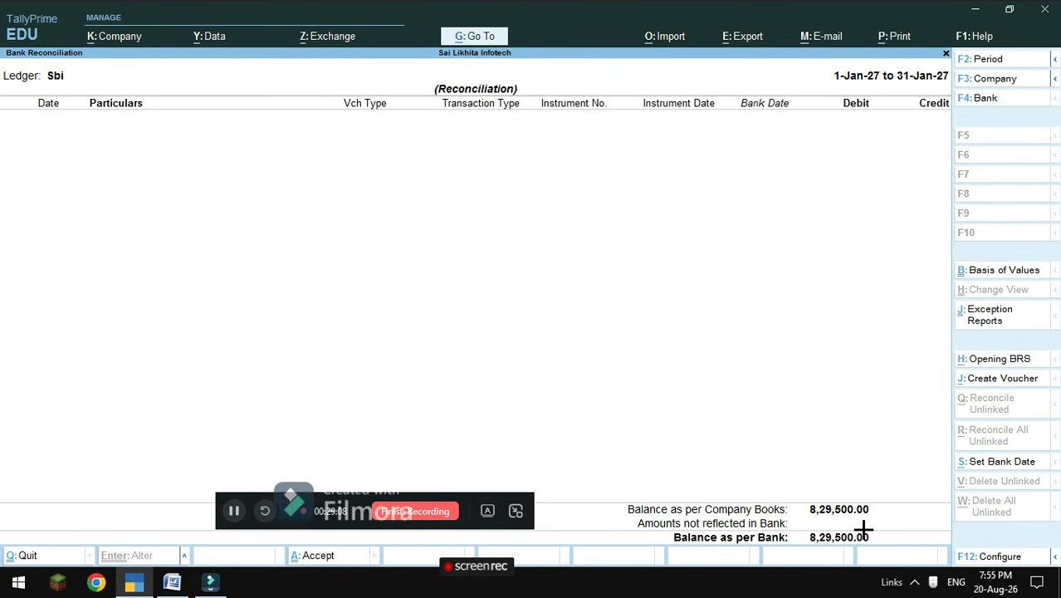
key("Escape")
key("Escape")
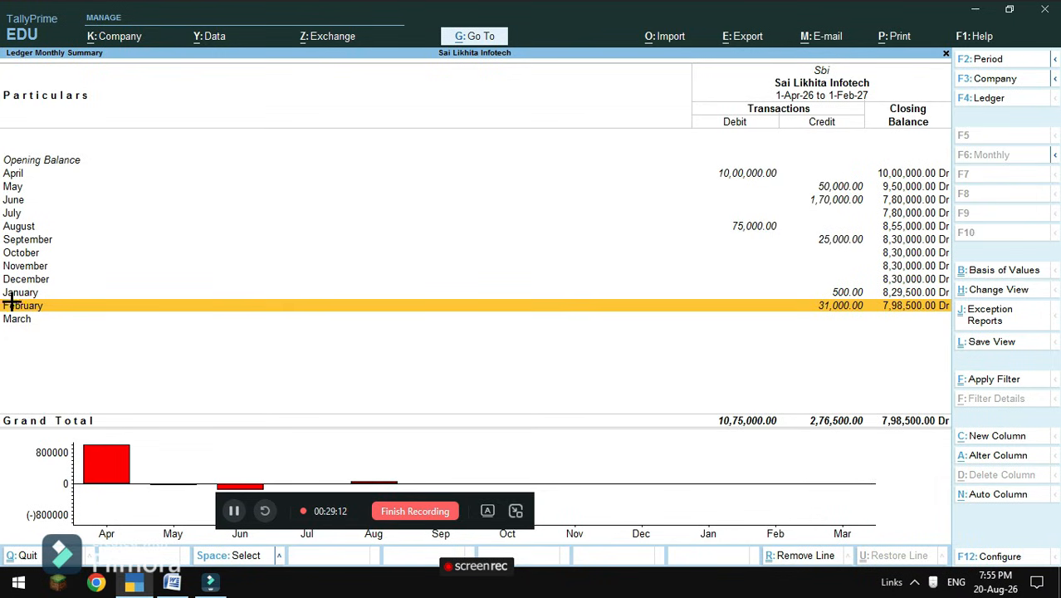
Reconcile February's 31,000 Punjab National Bank contra with bank date 1-2-2027.
left_click(848, 307)
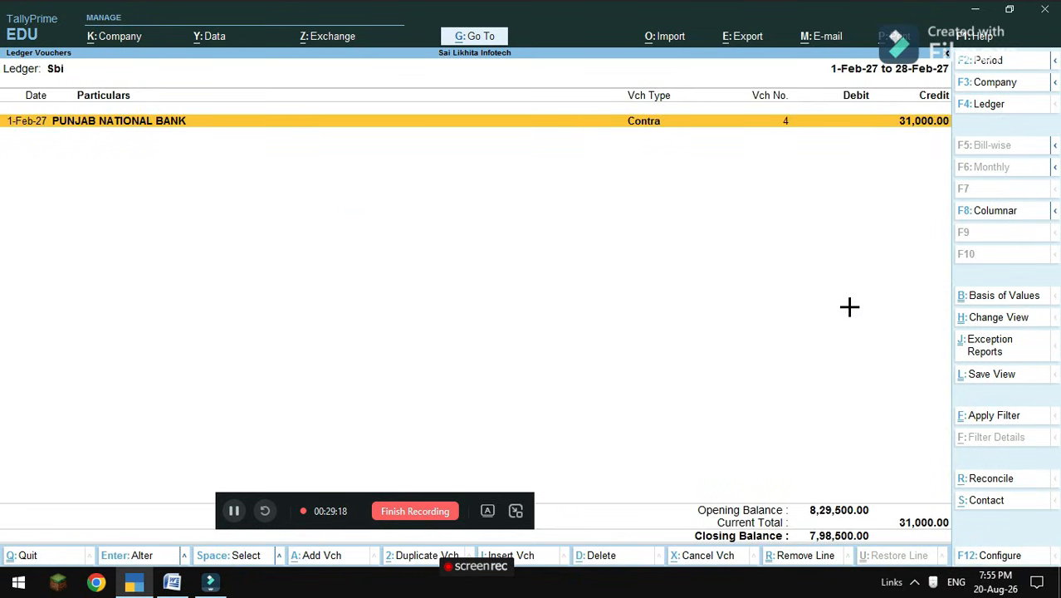
left_click(987, 478)
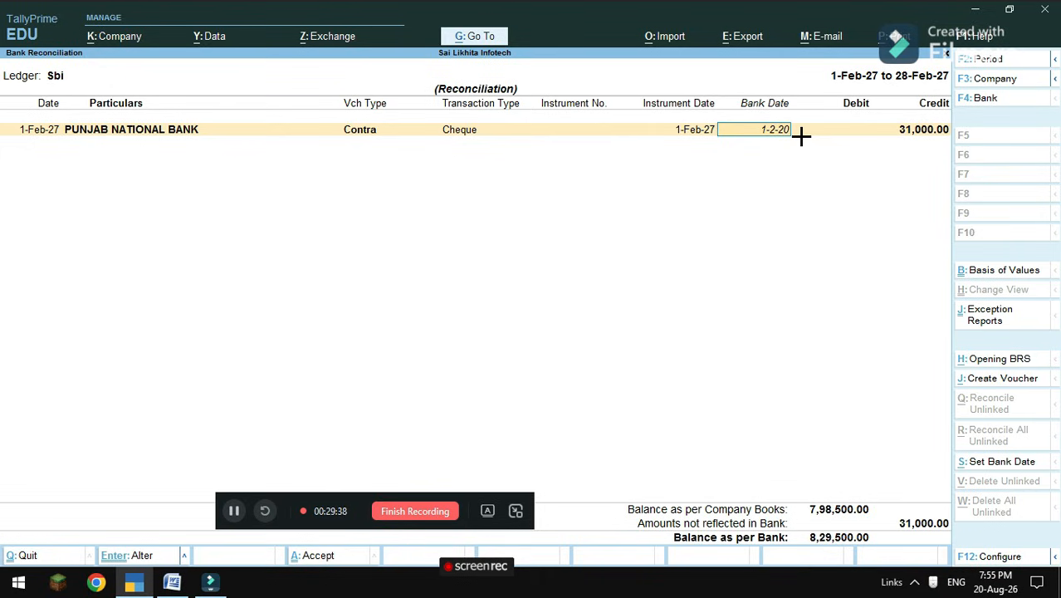
key("Return")
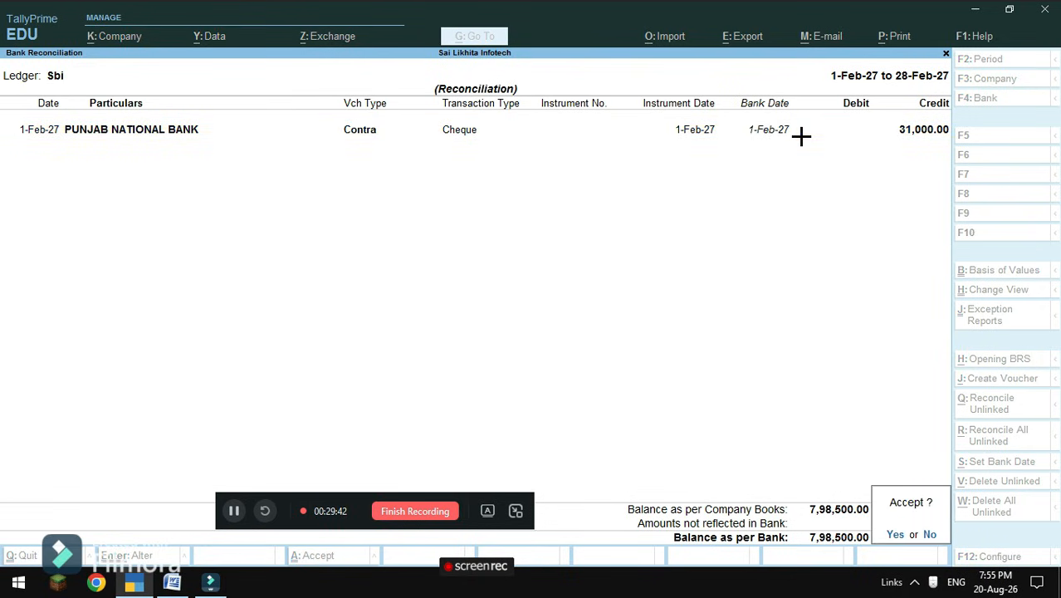
key("Return")
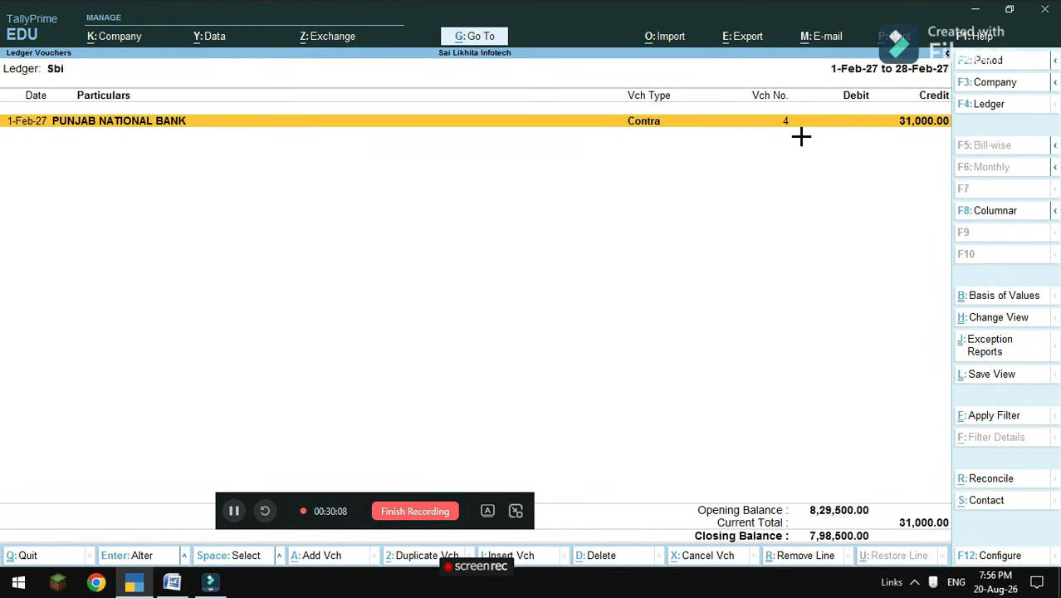
left_click(415, 512)
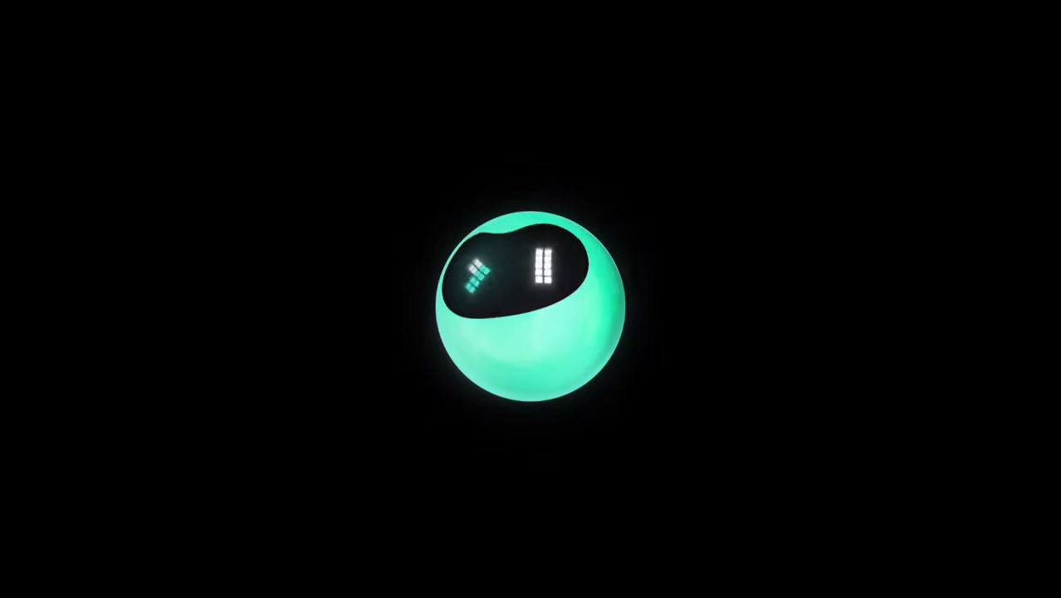